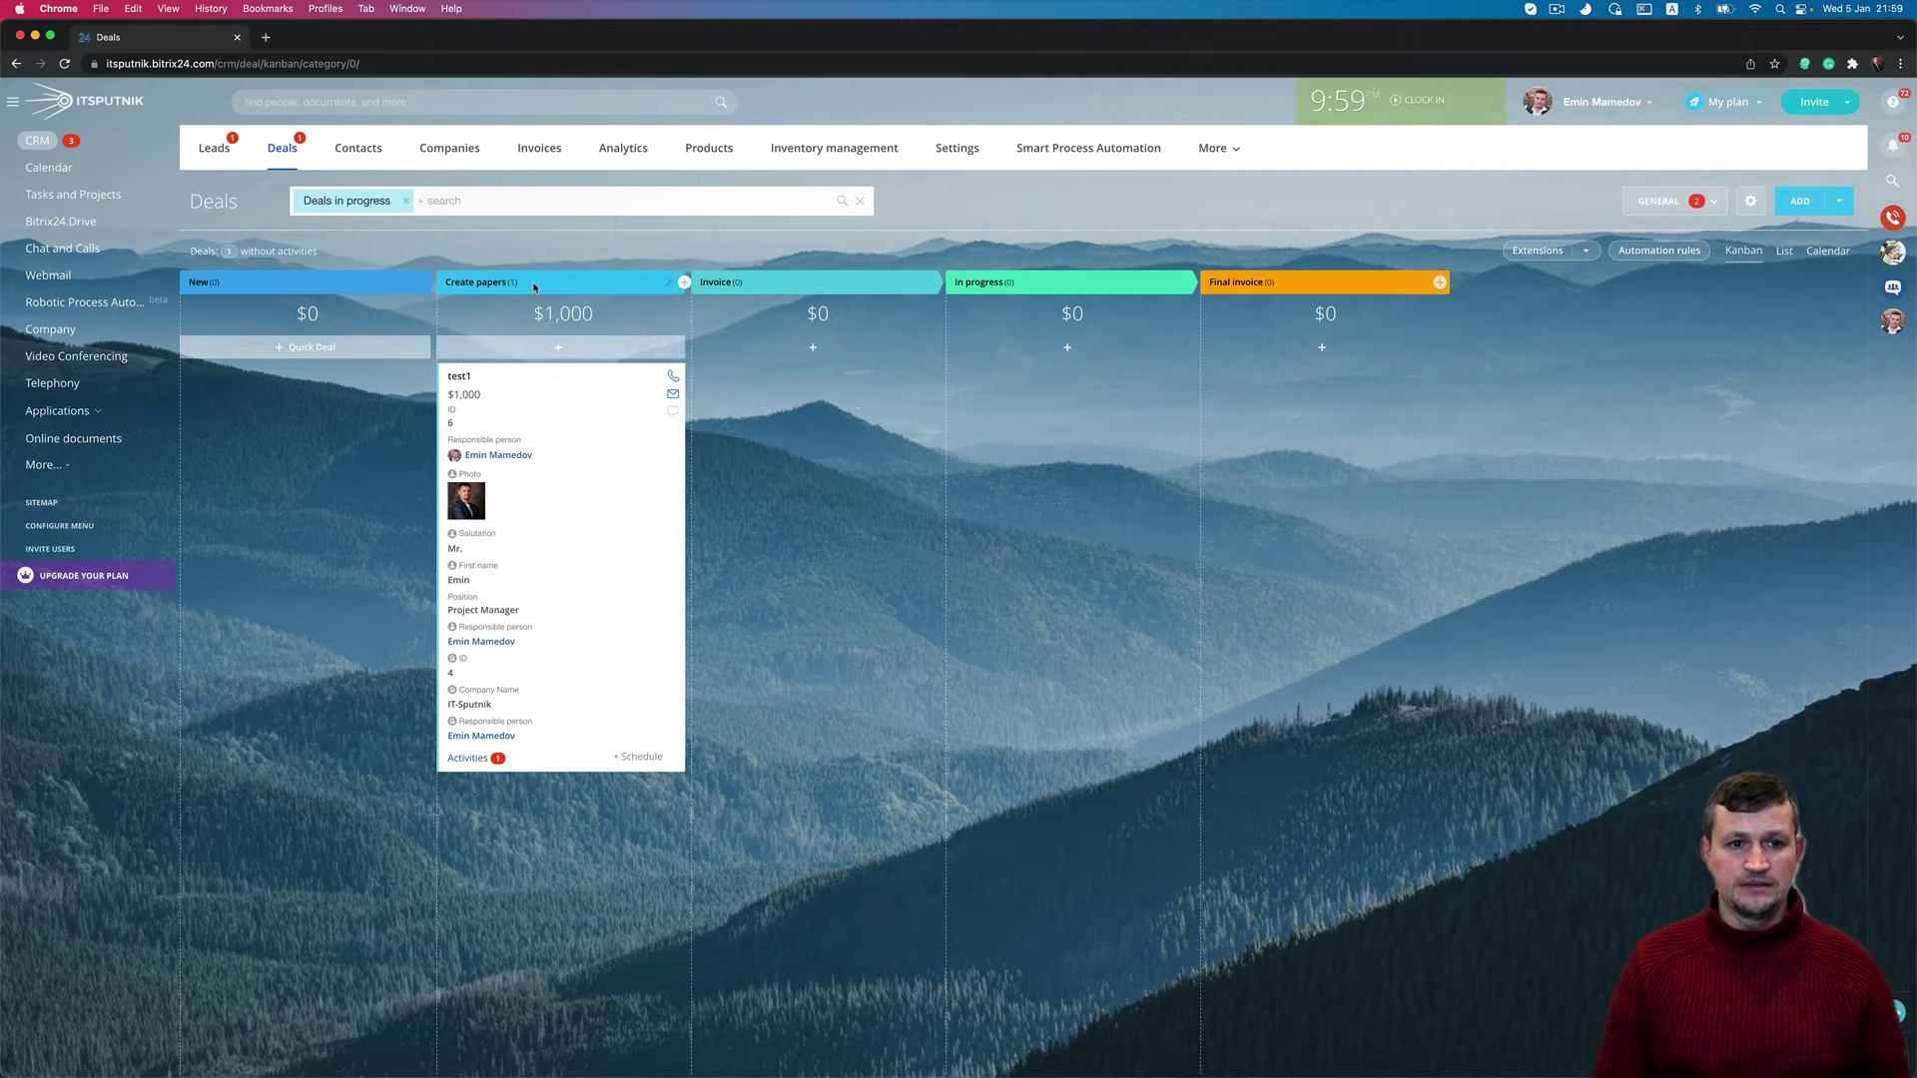
Open the test1 deal and delete its Recurring deal section, leaving Products as the last section
left_click(462, 376)
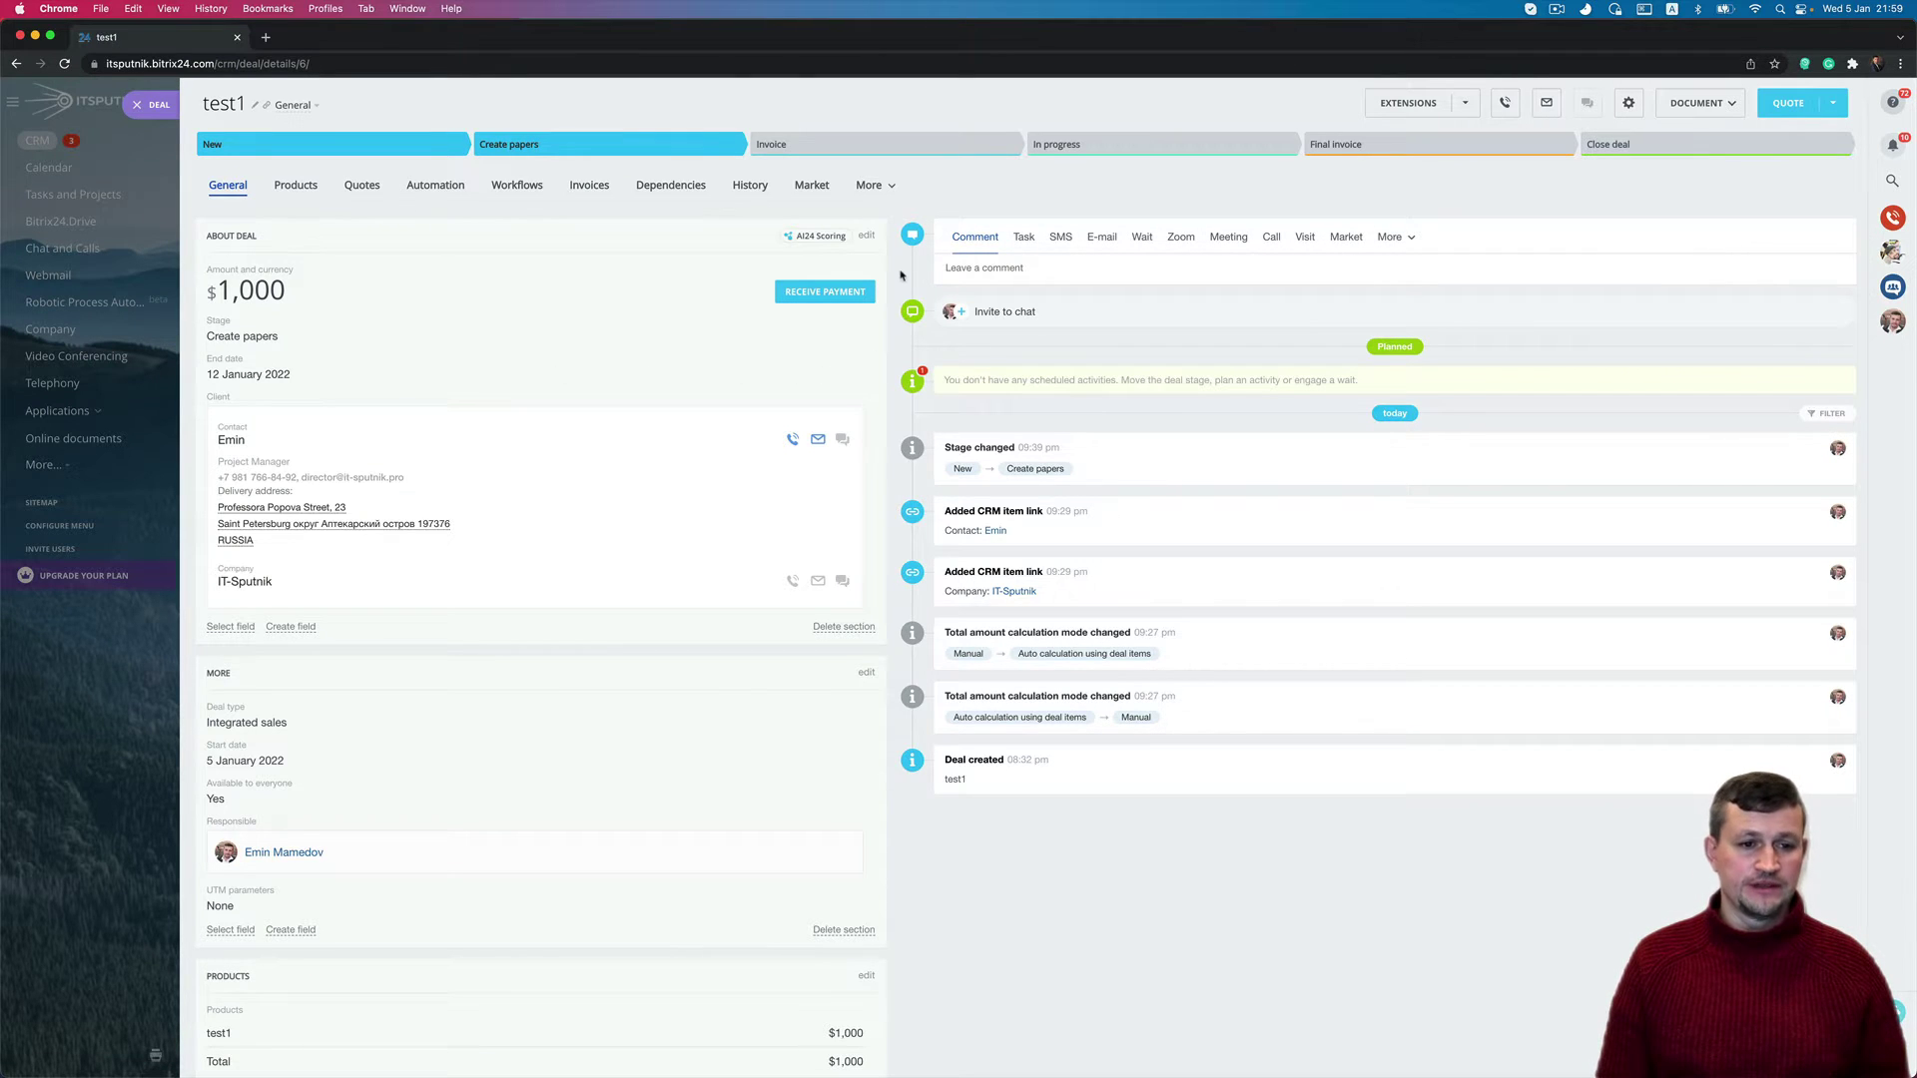
mouse_move(754, 538)
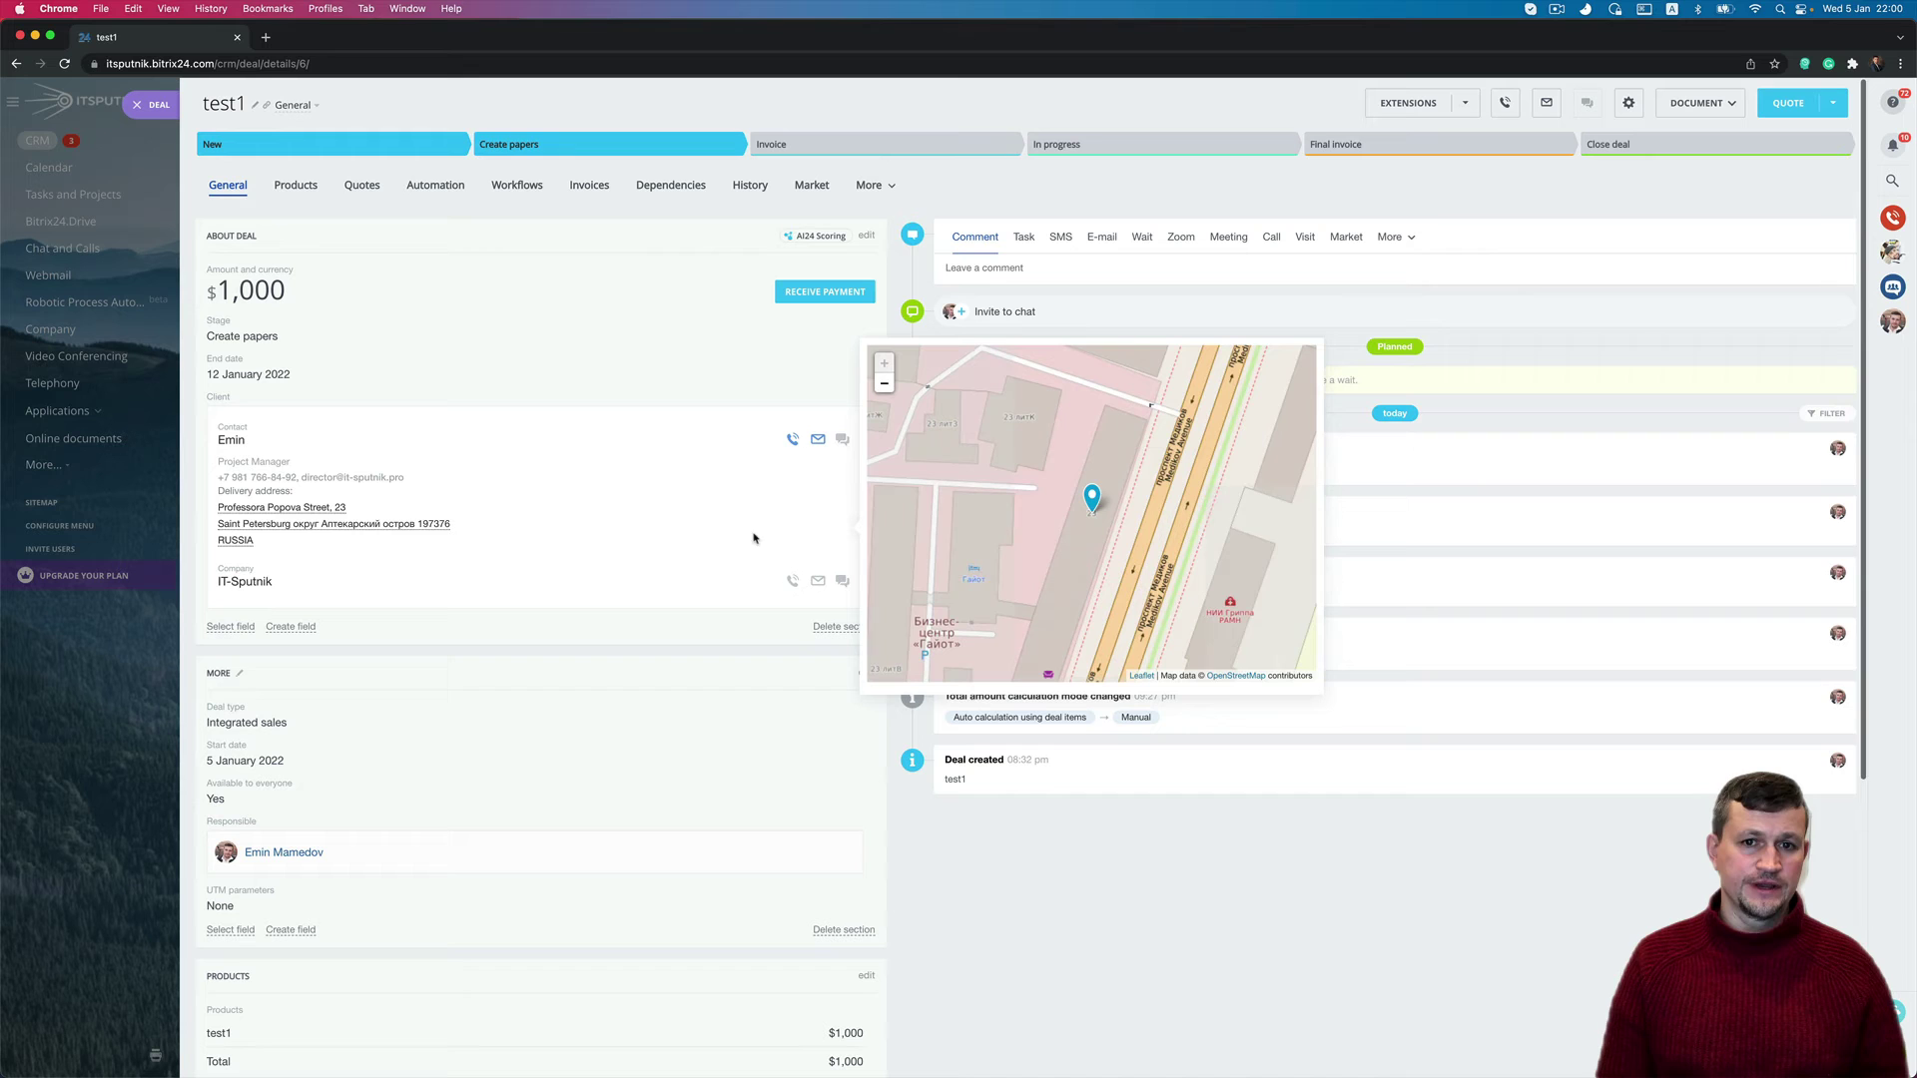
scroll(600, 842, "down", 5)
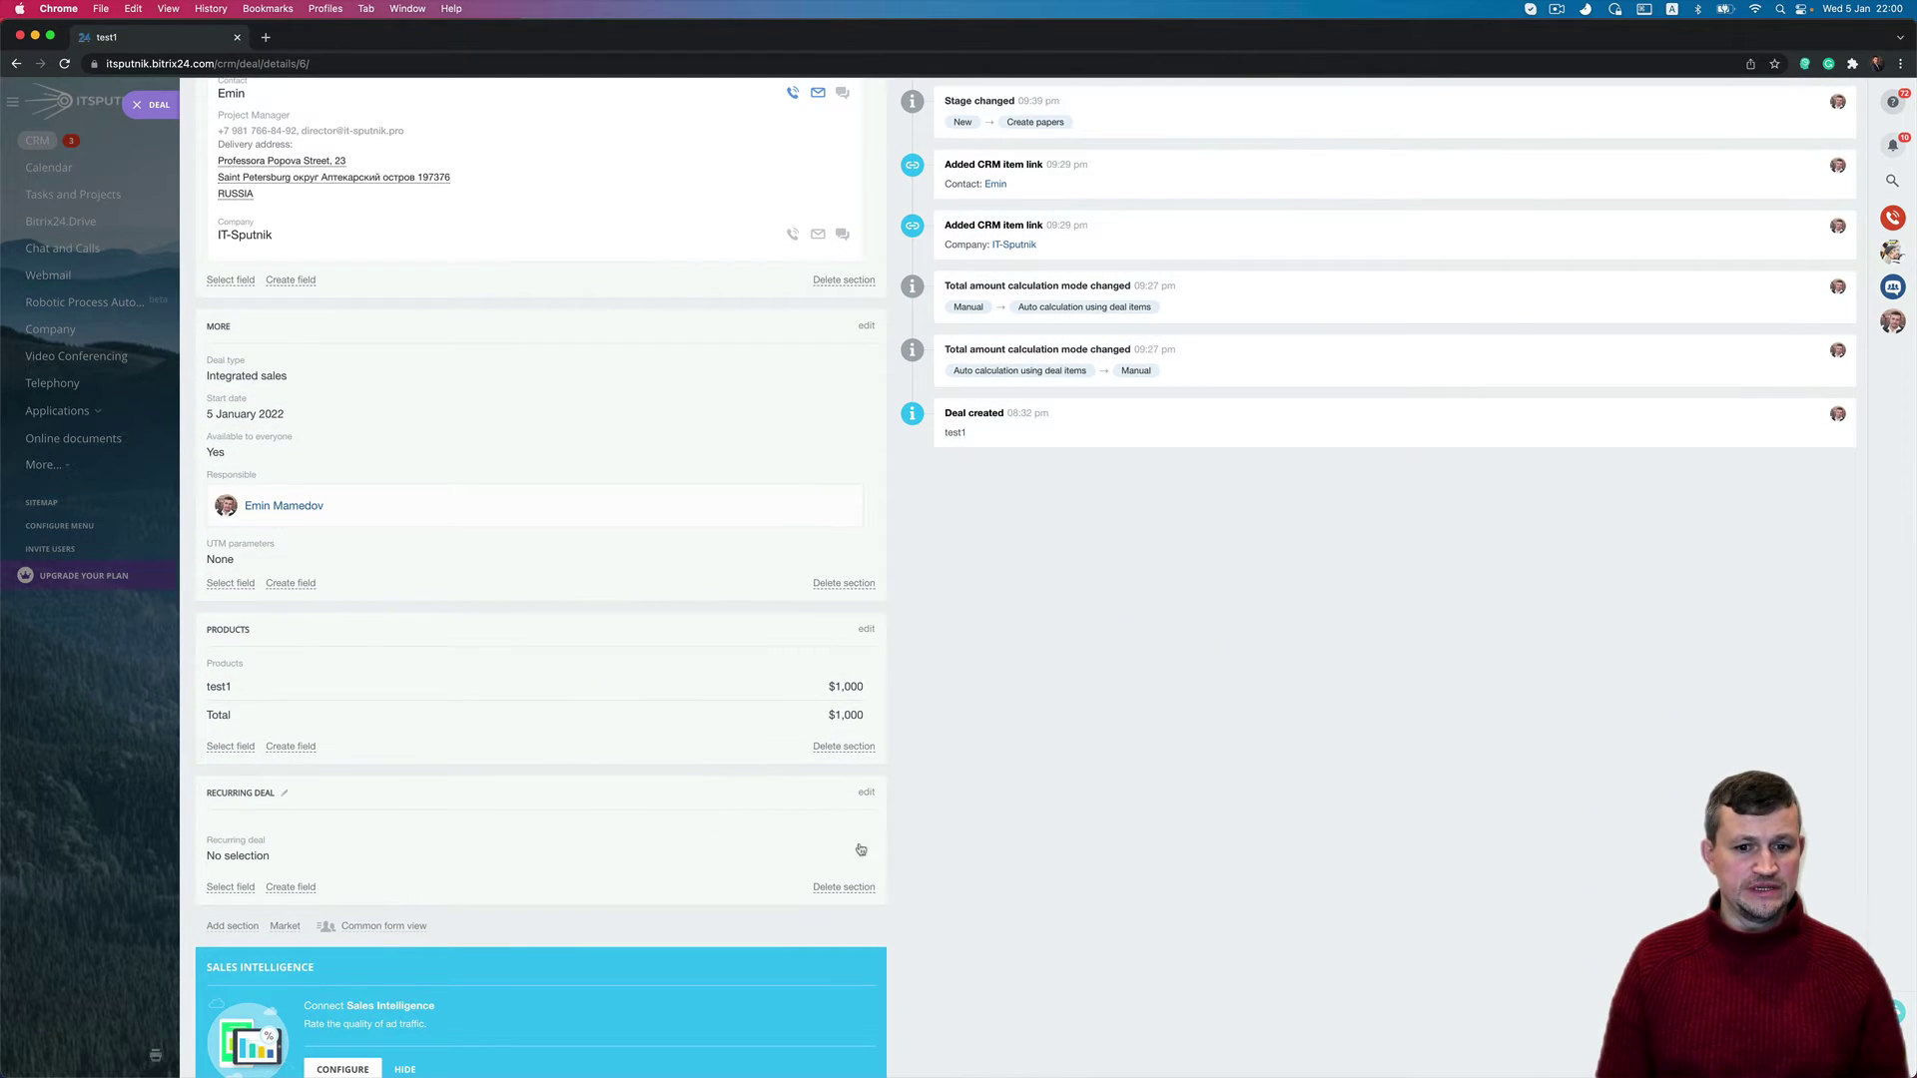
left_click(844, 888)
left_click(999, 620)
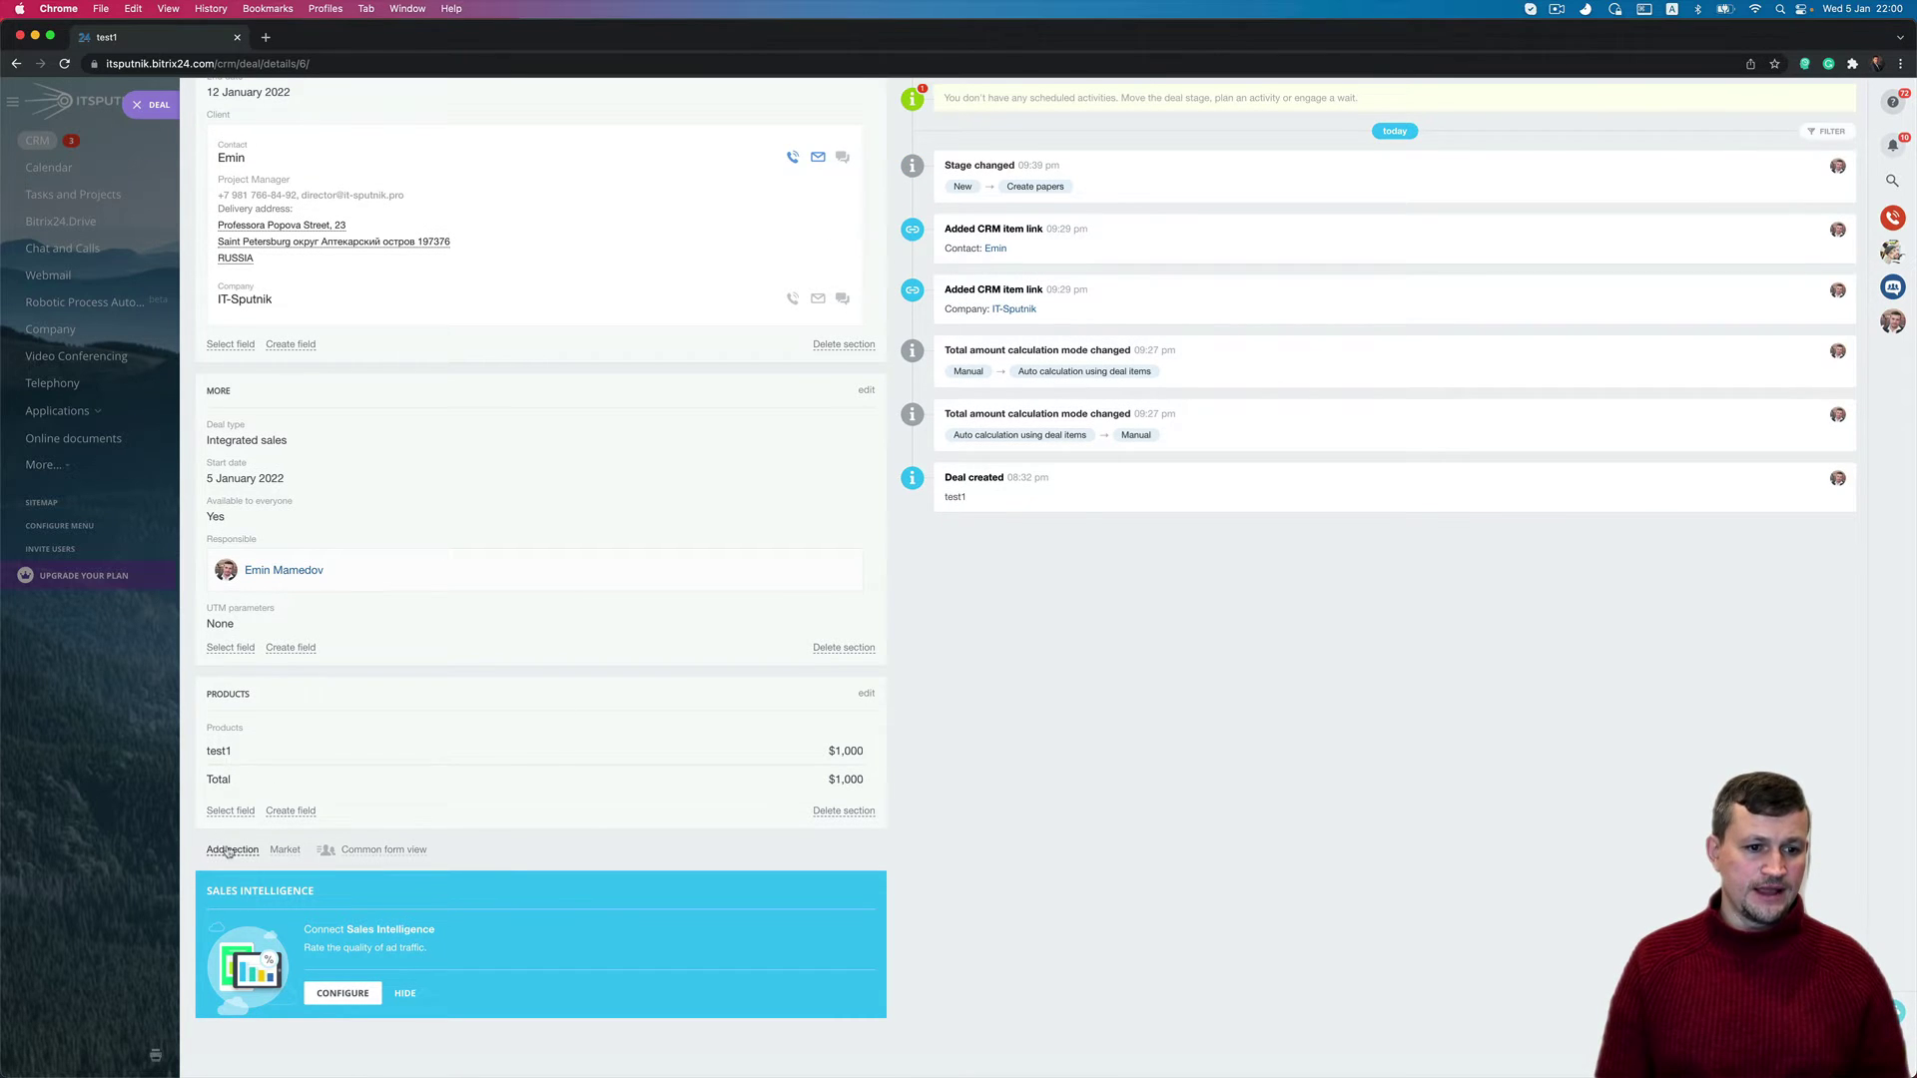
Add a section titled NEW SECTION1 to the test1 card and put the Created on field in it
left_click(230, 848)
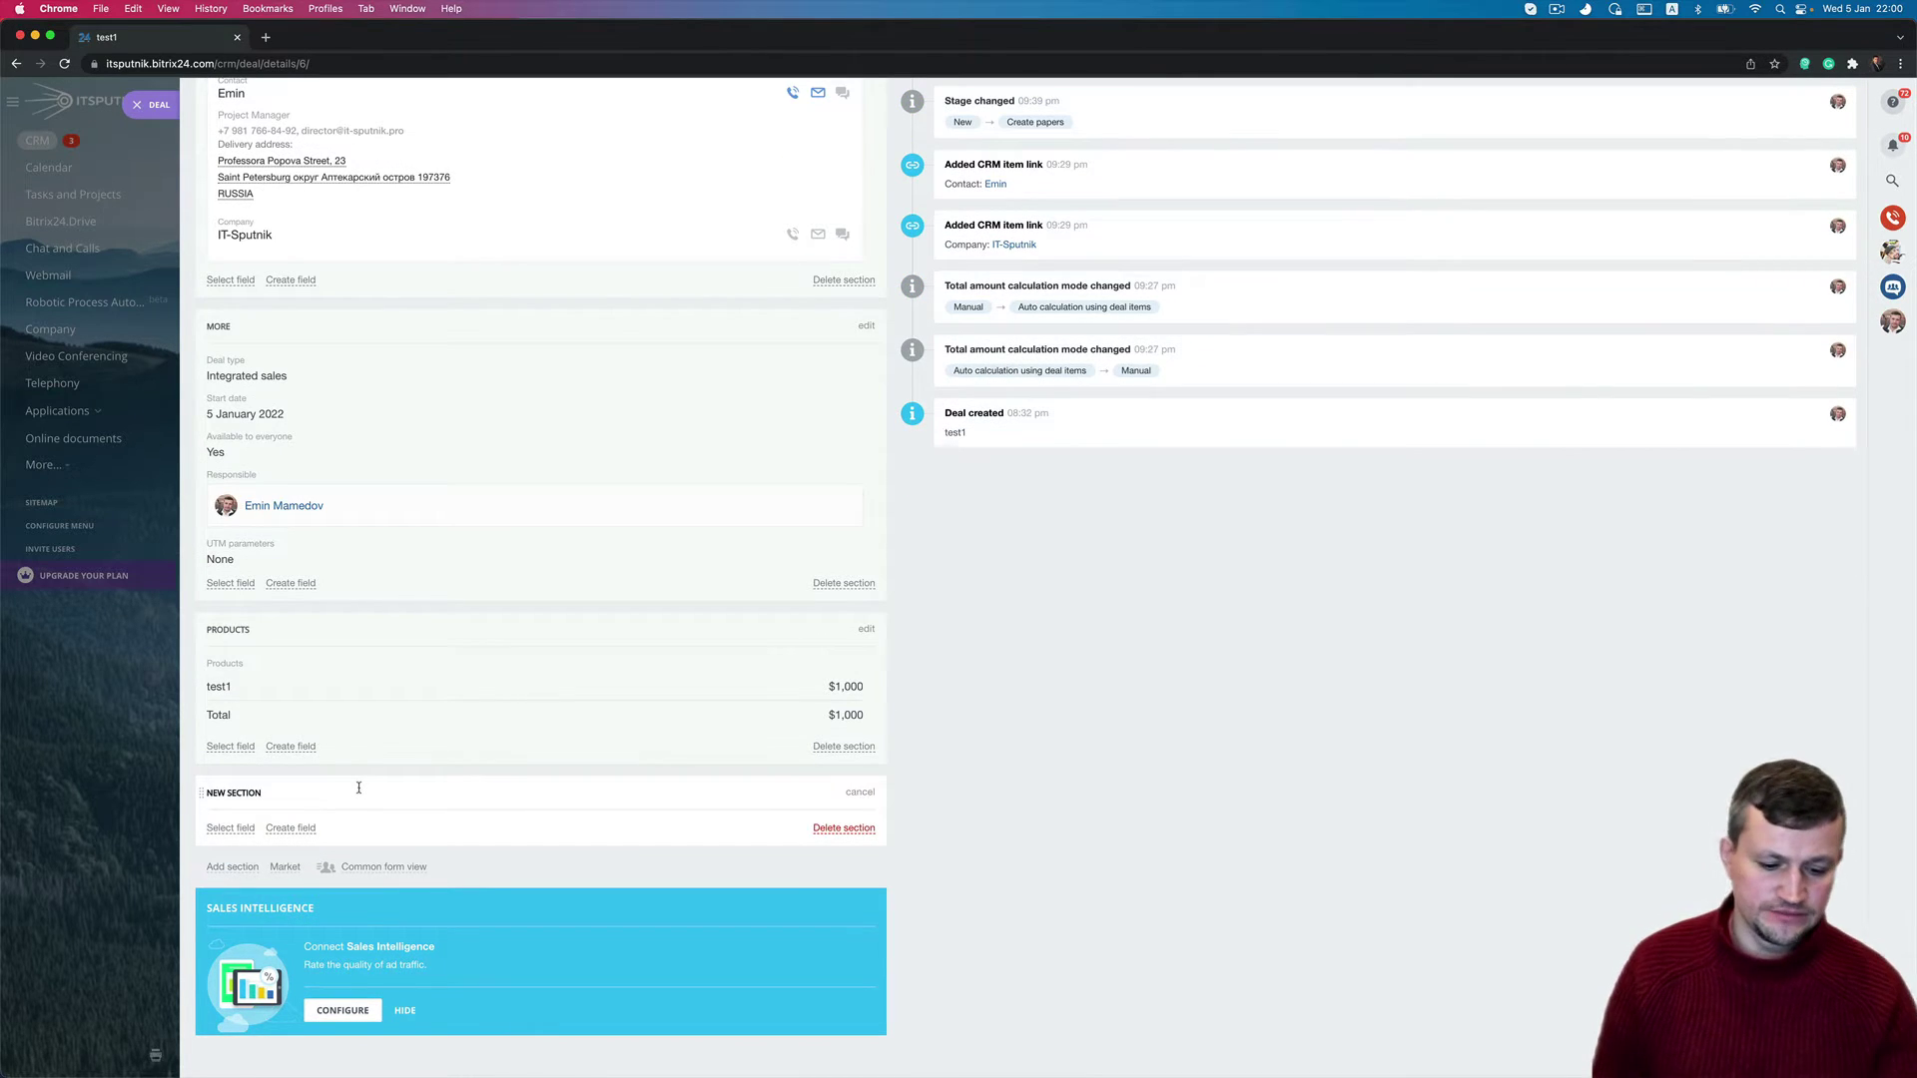
type("1")
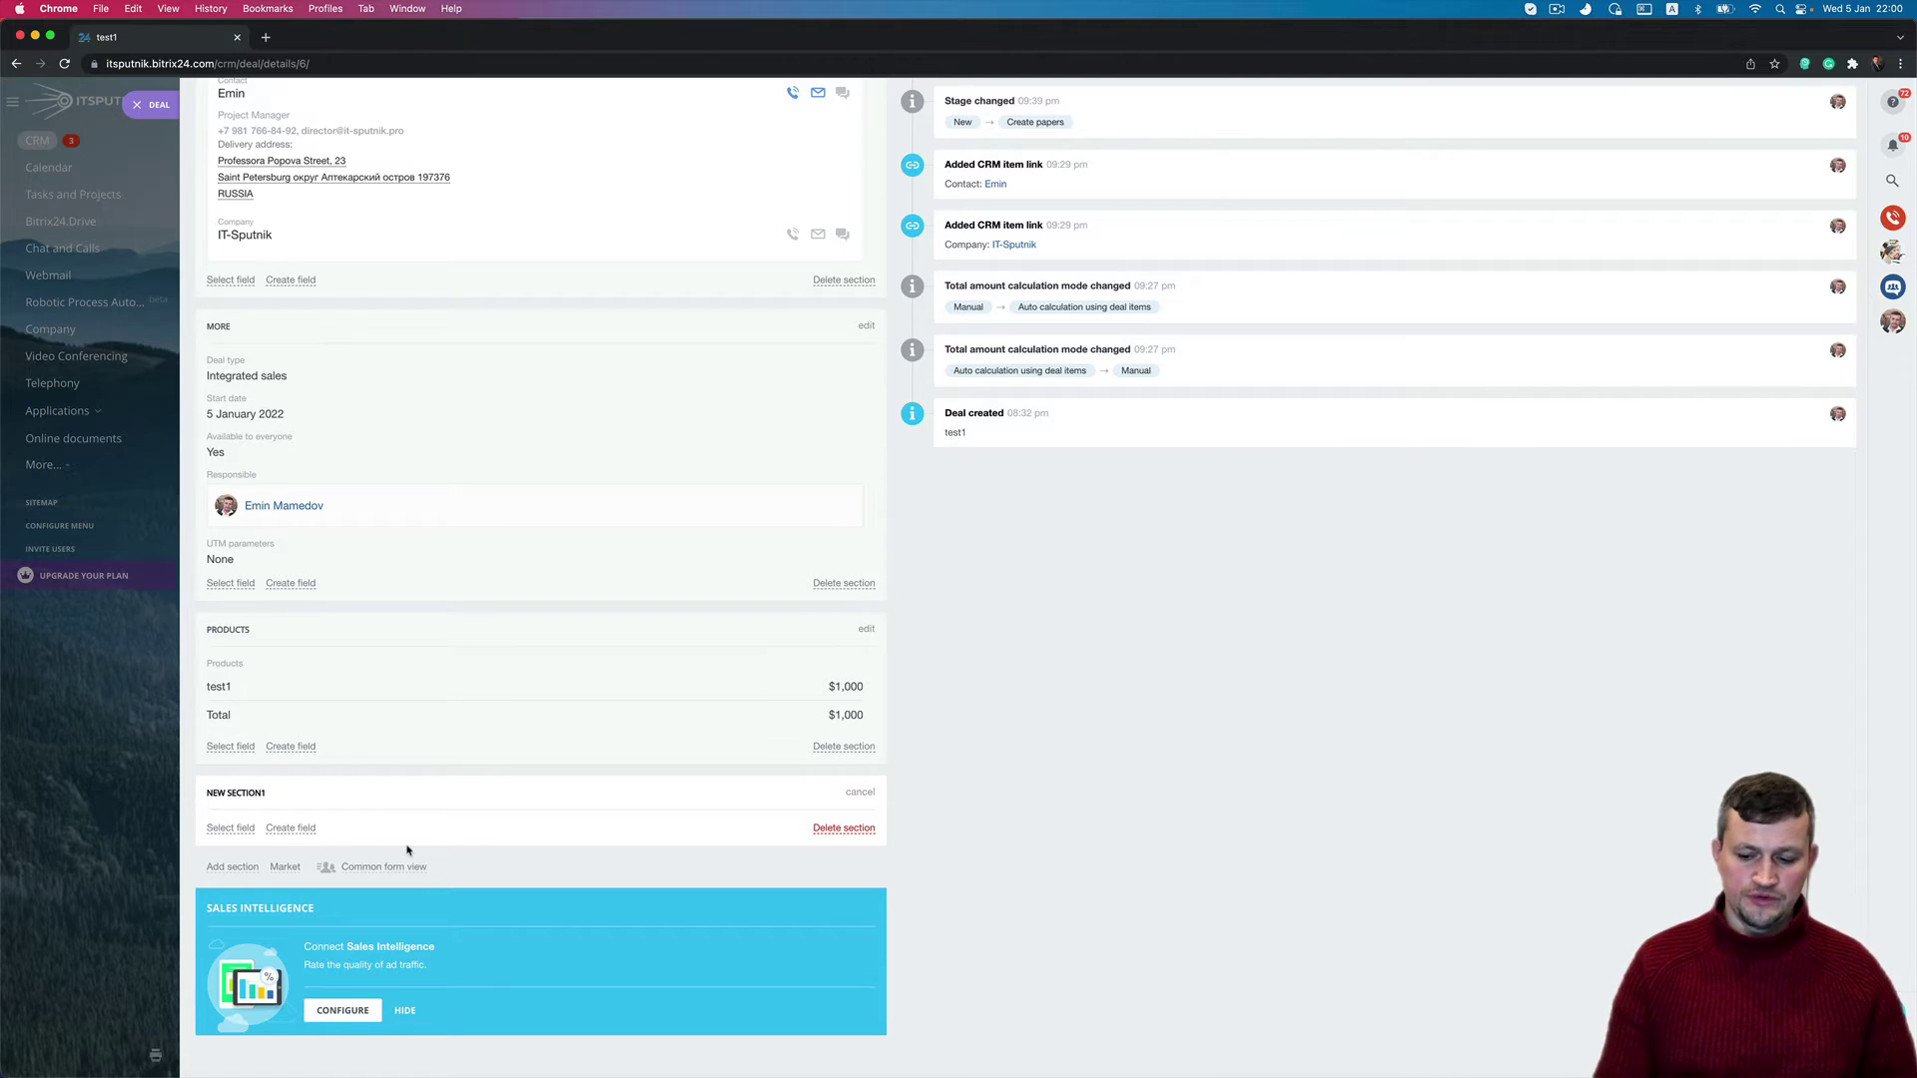
key("Return")
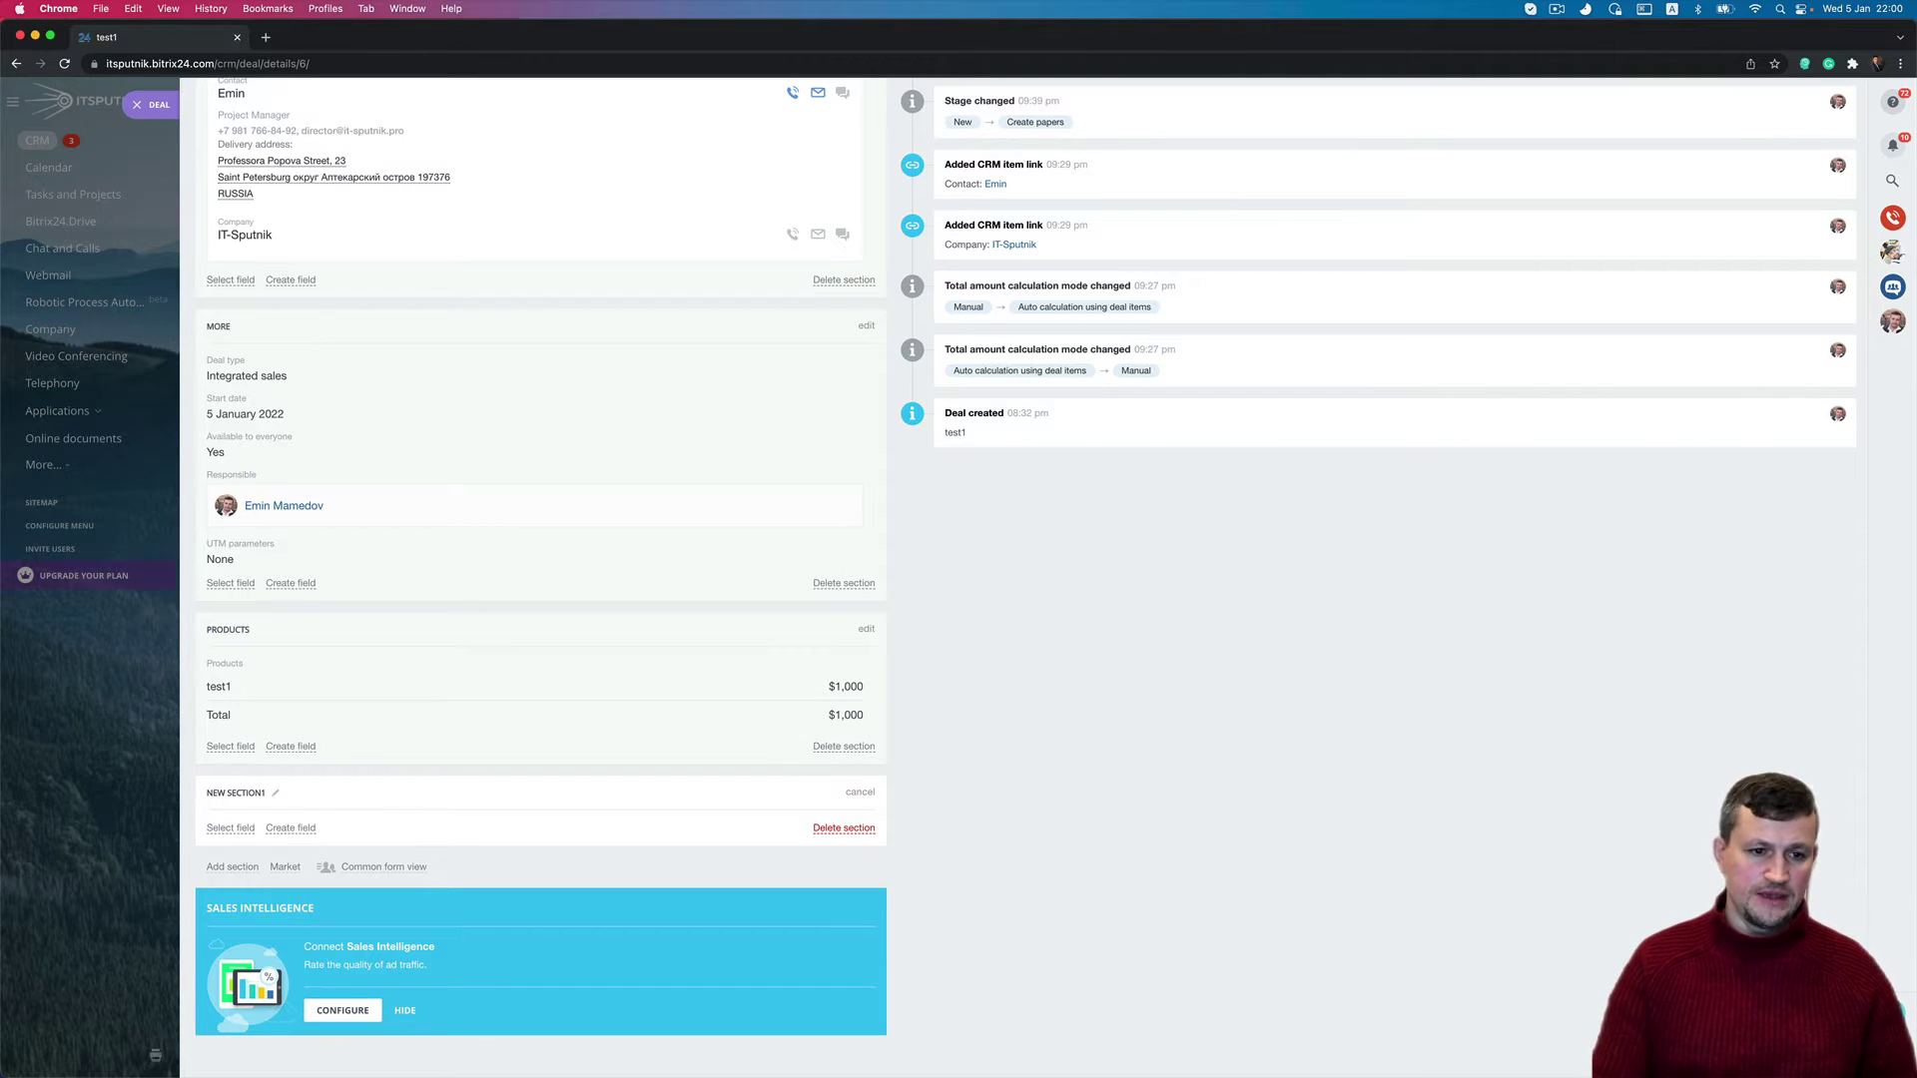
left_click(238, 831)
scroll(238, 831, "down", 1)
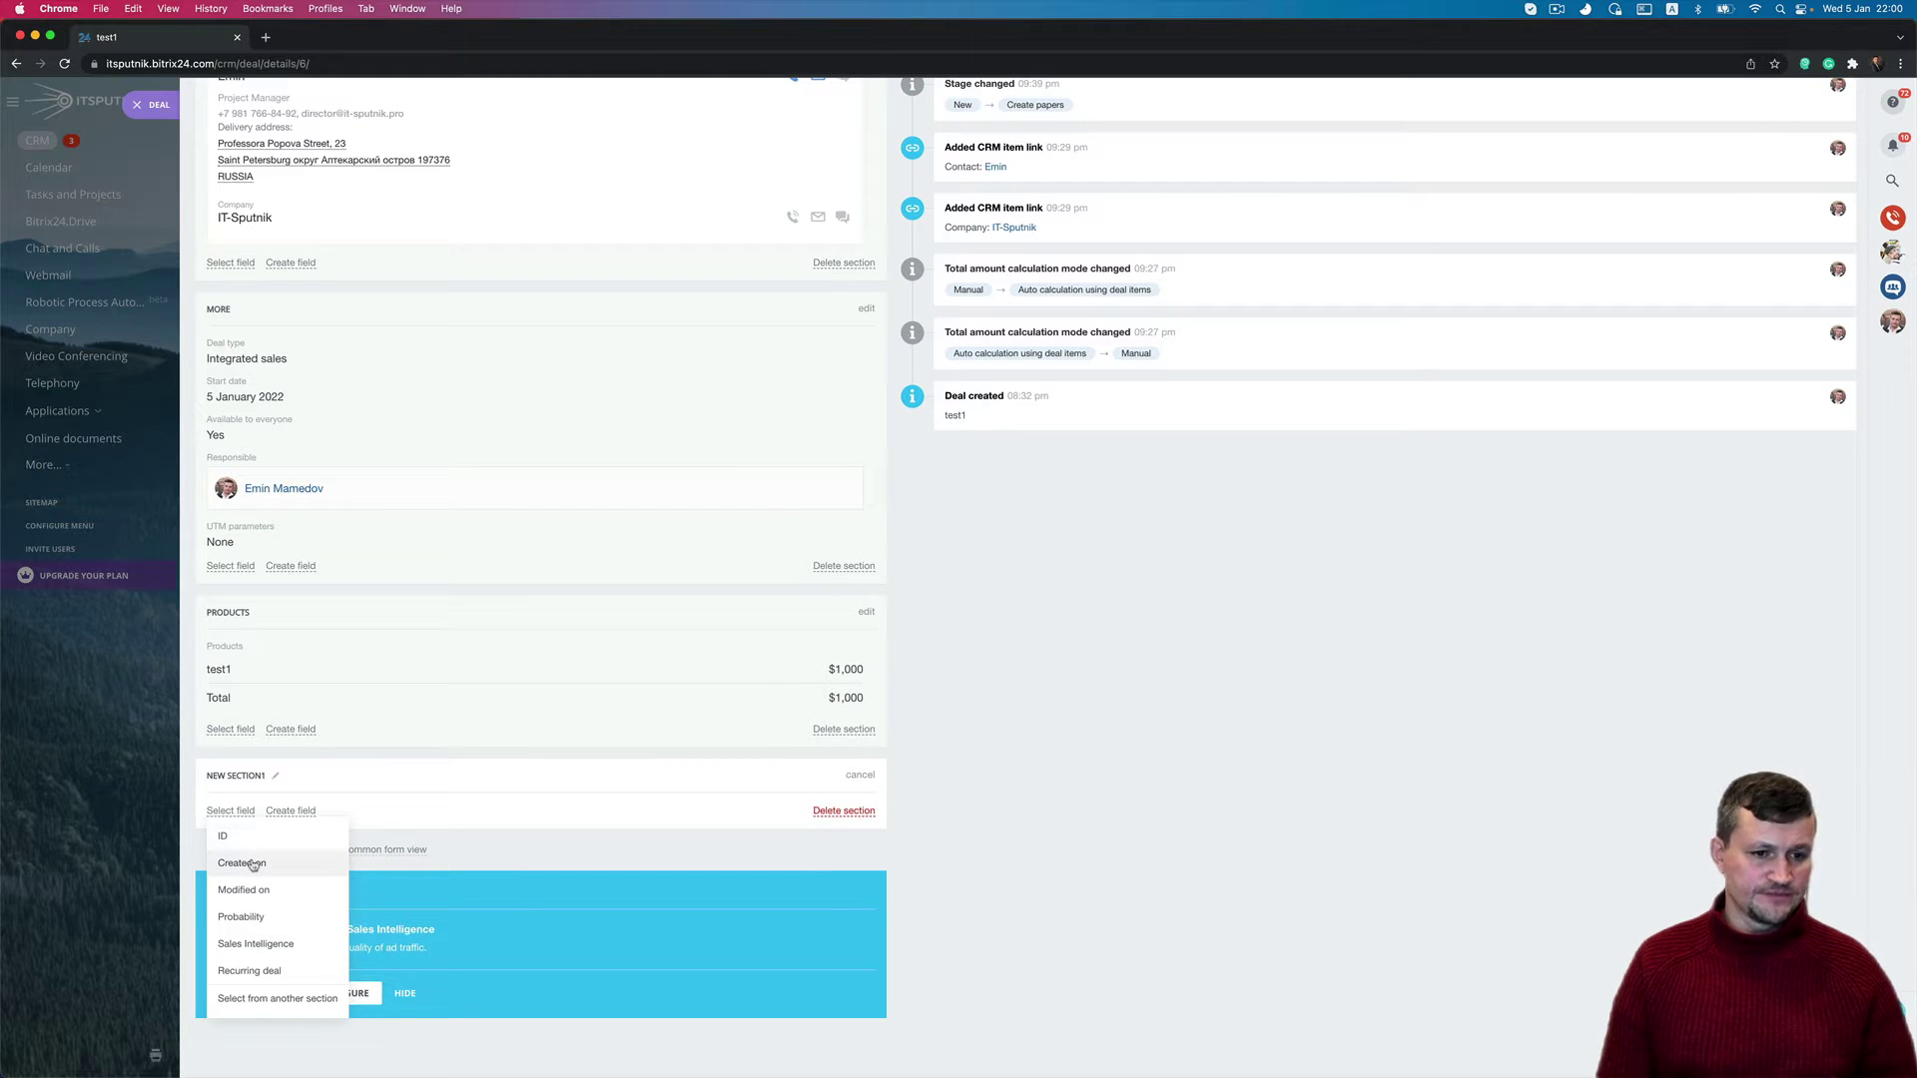
left_click(243, 863)
scroll(260, 861, "up", 2)
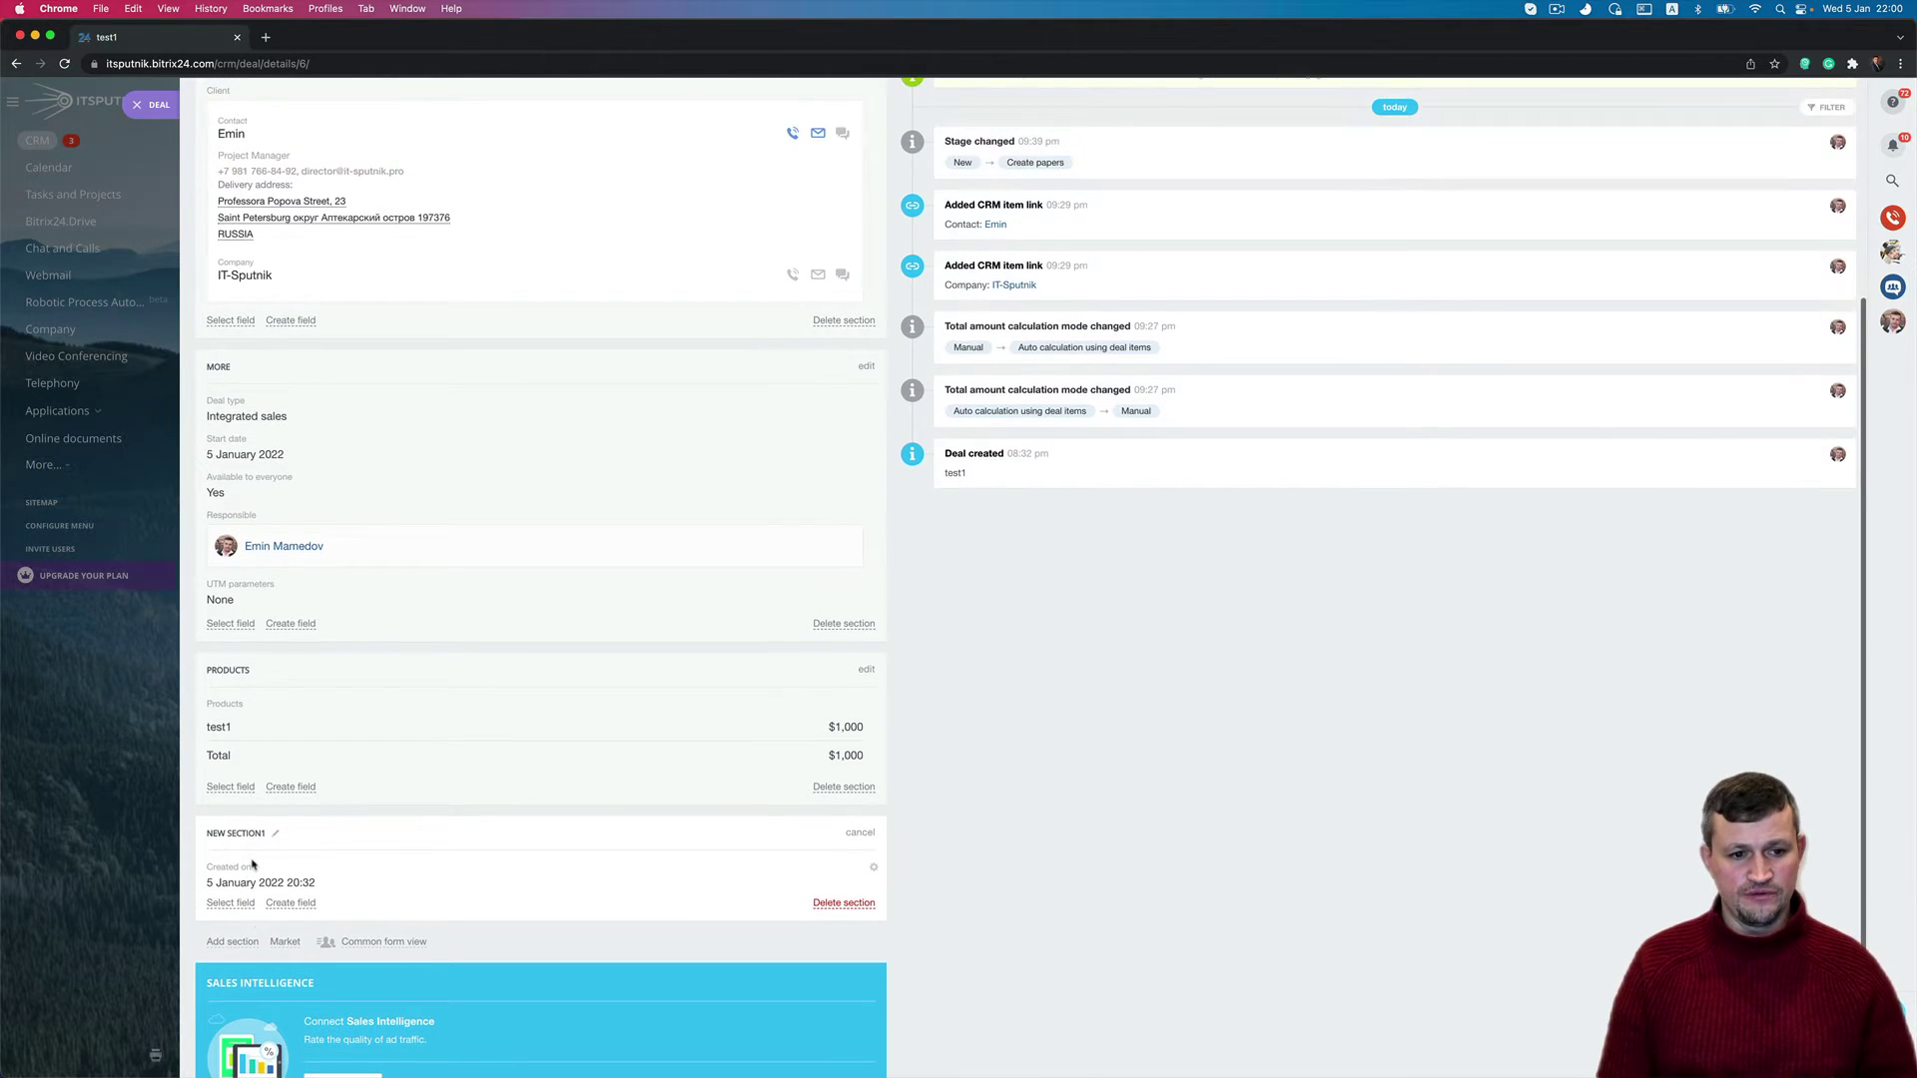
Put About Deal into edit mode and review its Name, Amount, Stage, End date, Contact and Company fields
scroll(798, 754, "up", 5)
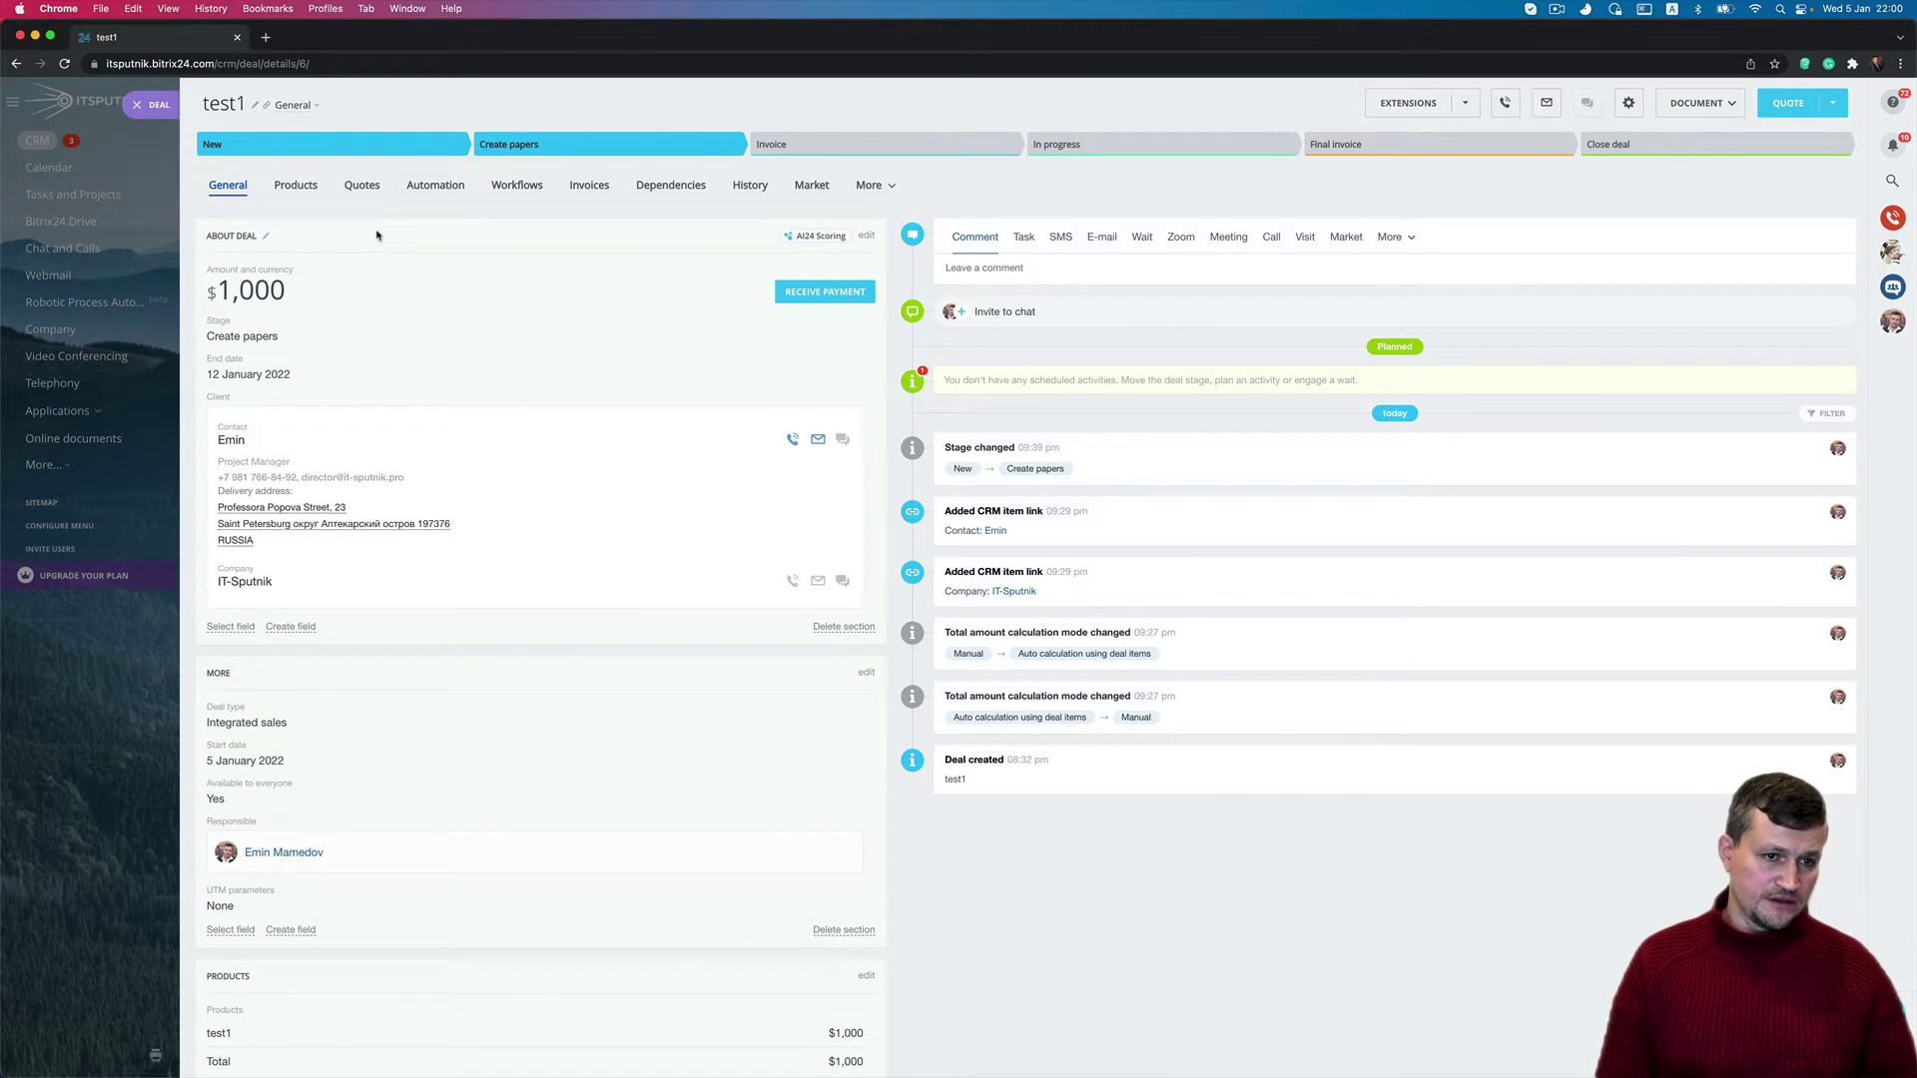
left_click(866, 235)
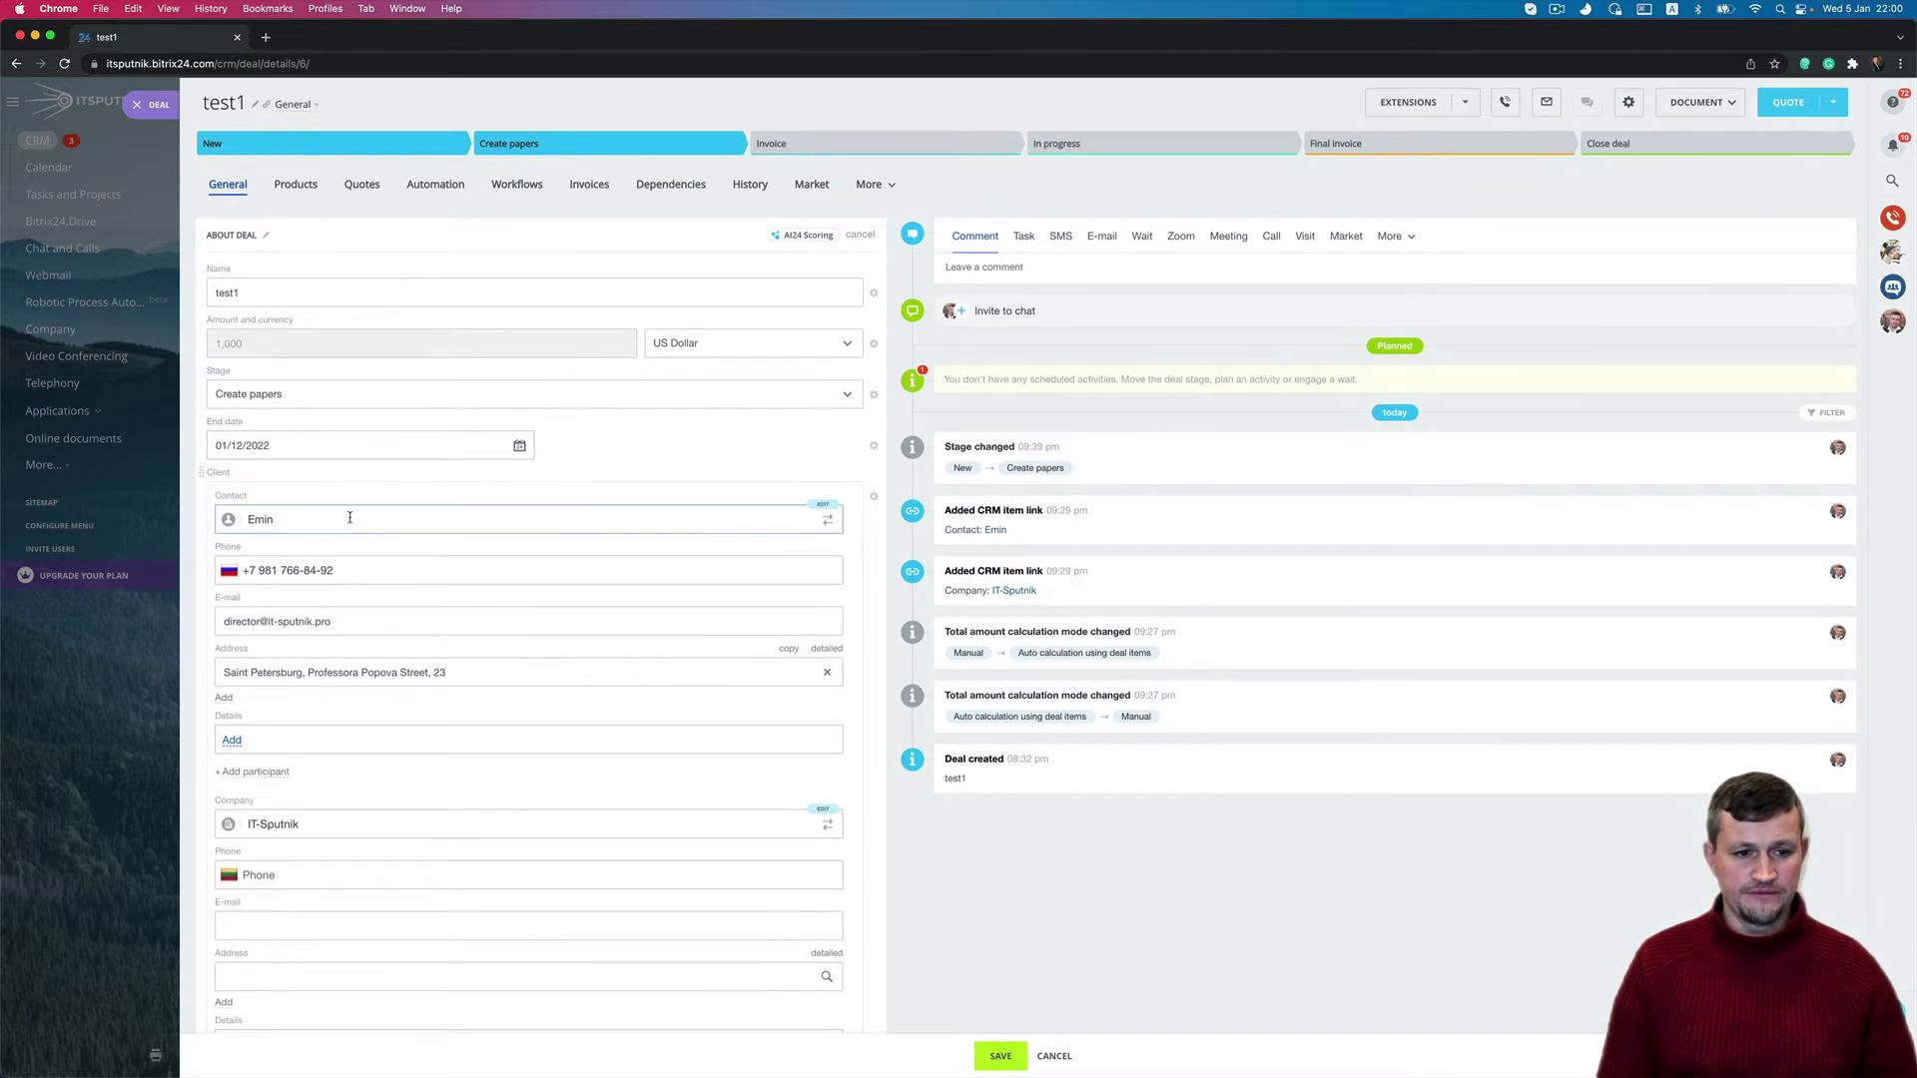
scroll(351, 513, "down", 2)
scroll(351, 518, "down", 2)
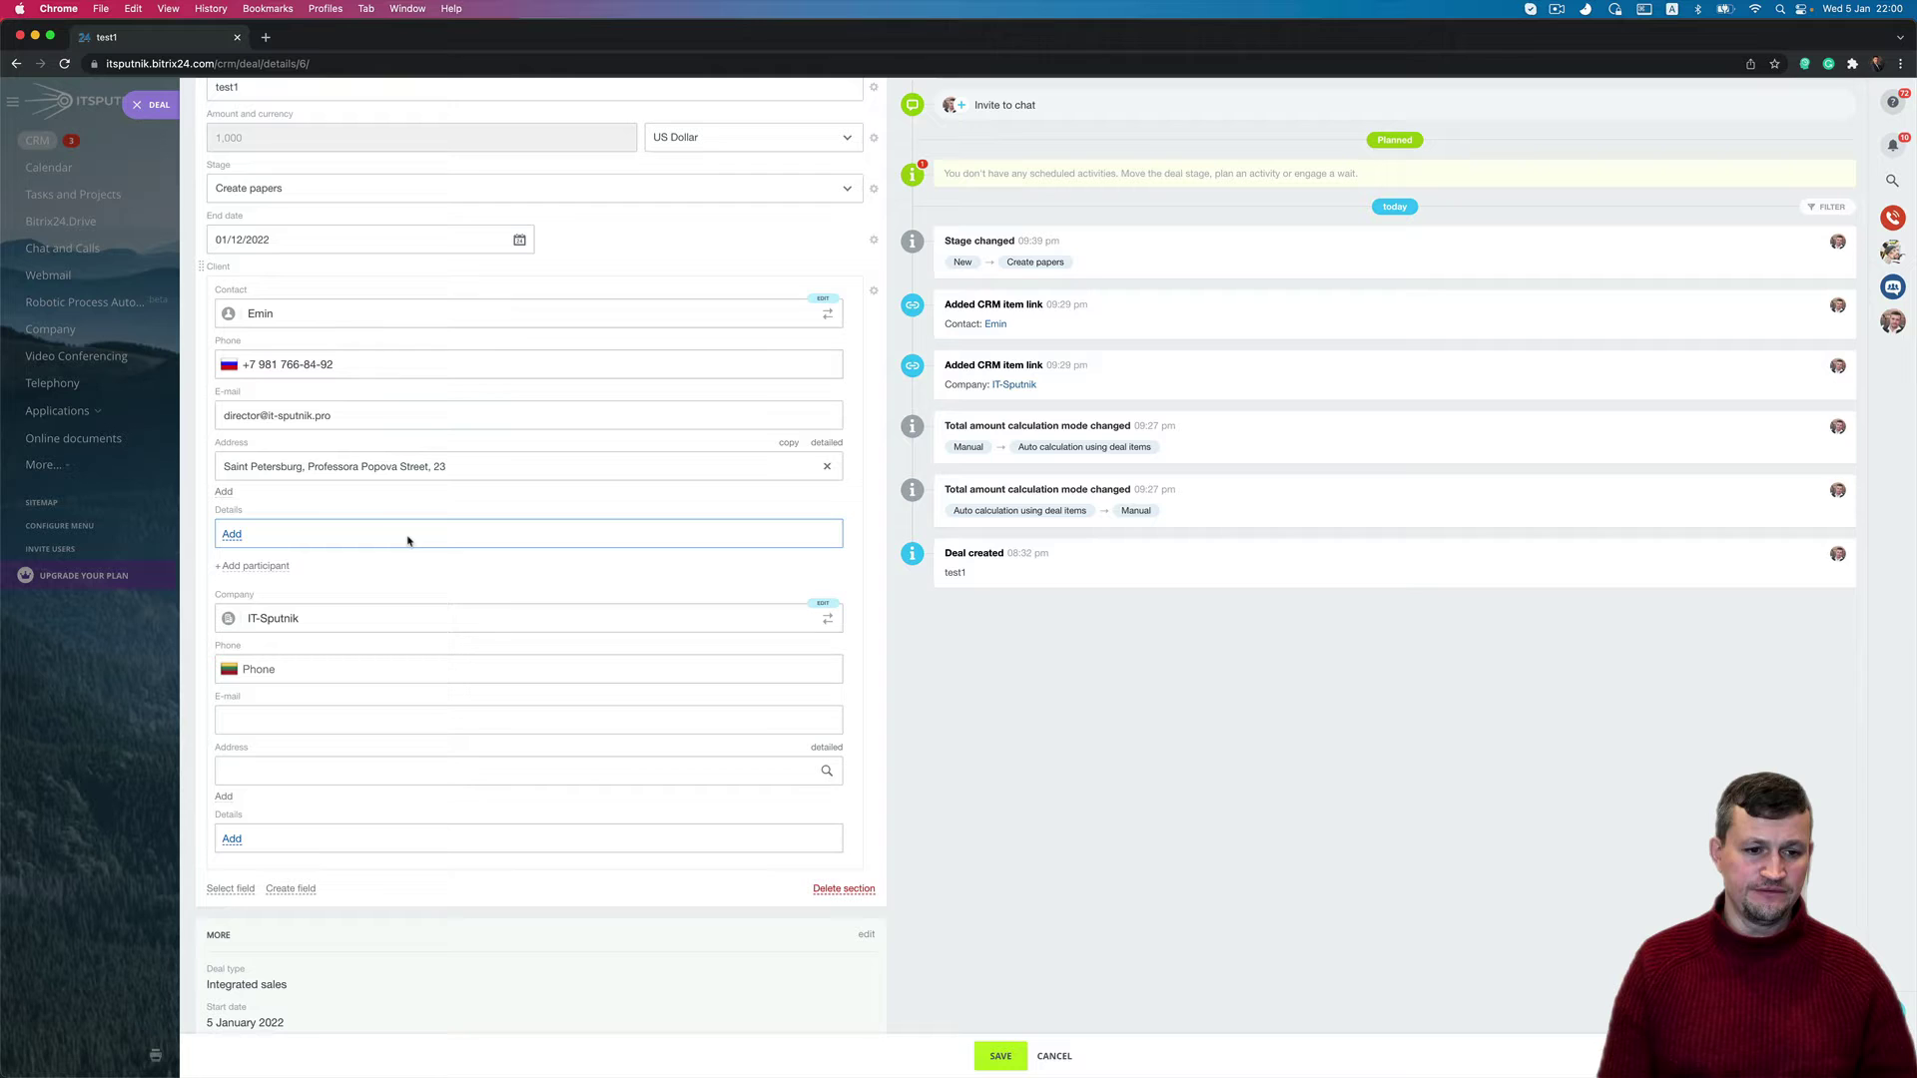
scroll(407, 541, "up", 3)
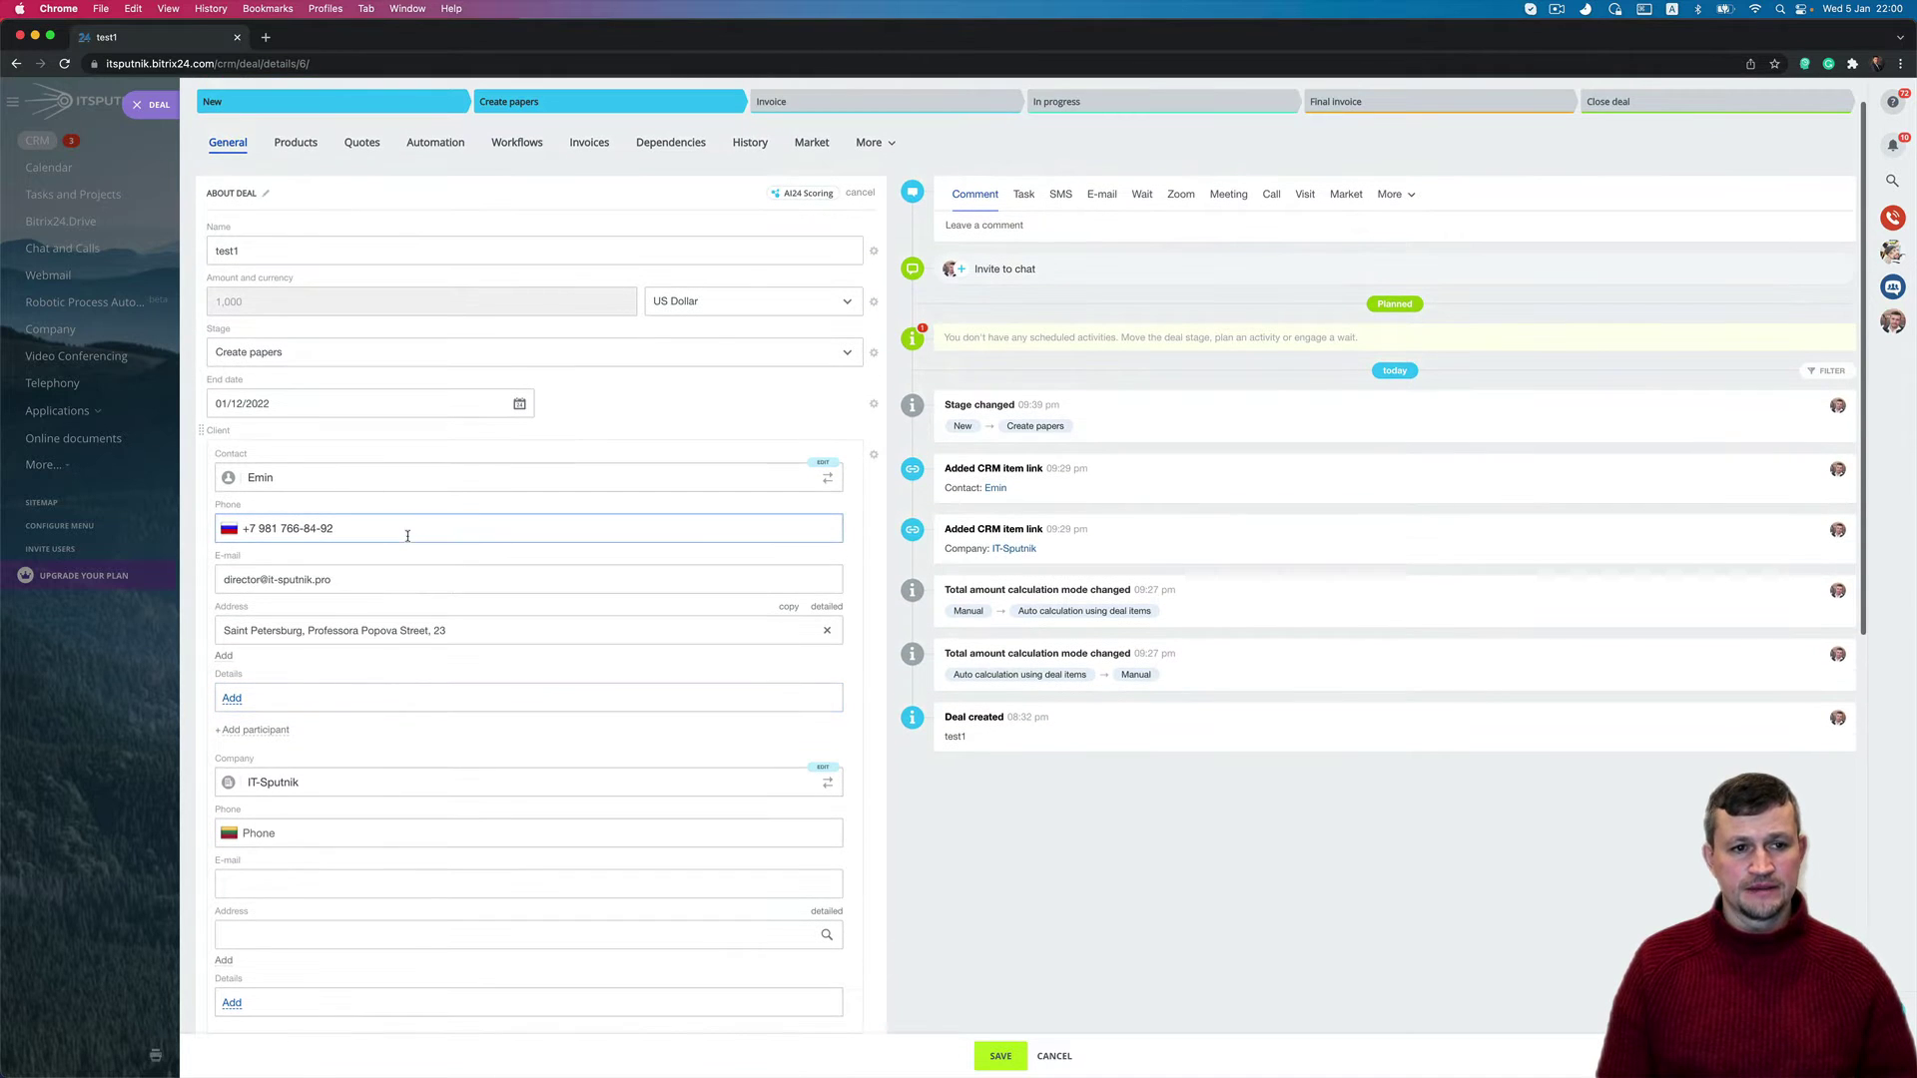
Close test1, start a new deal from the Kanban board, and add Modified on to About Deal
left_click(137, 104)
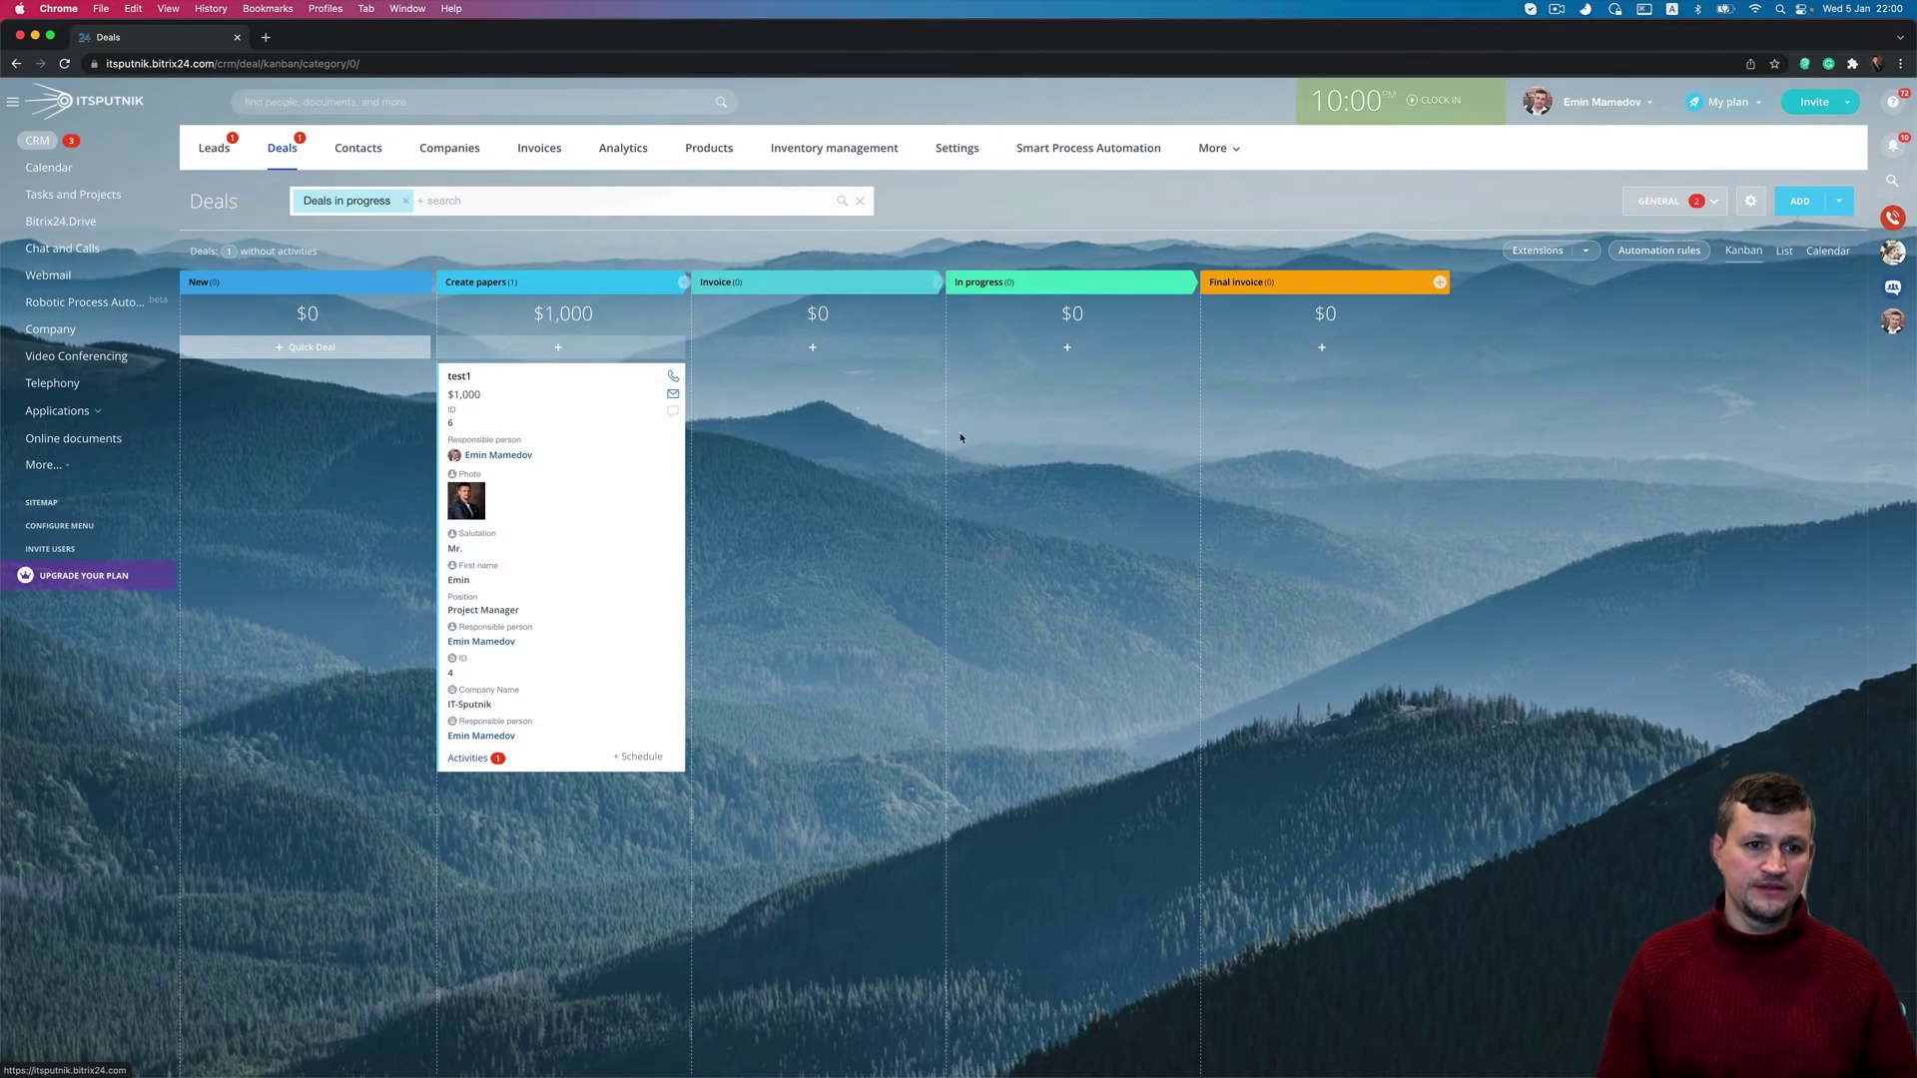
left_click(1799, 201)
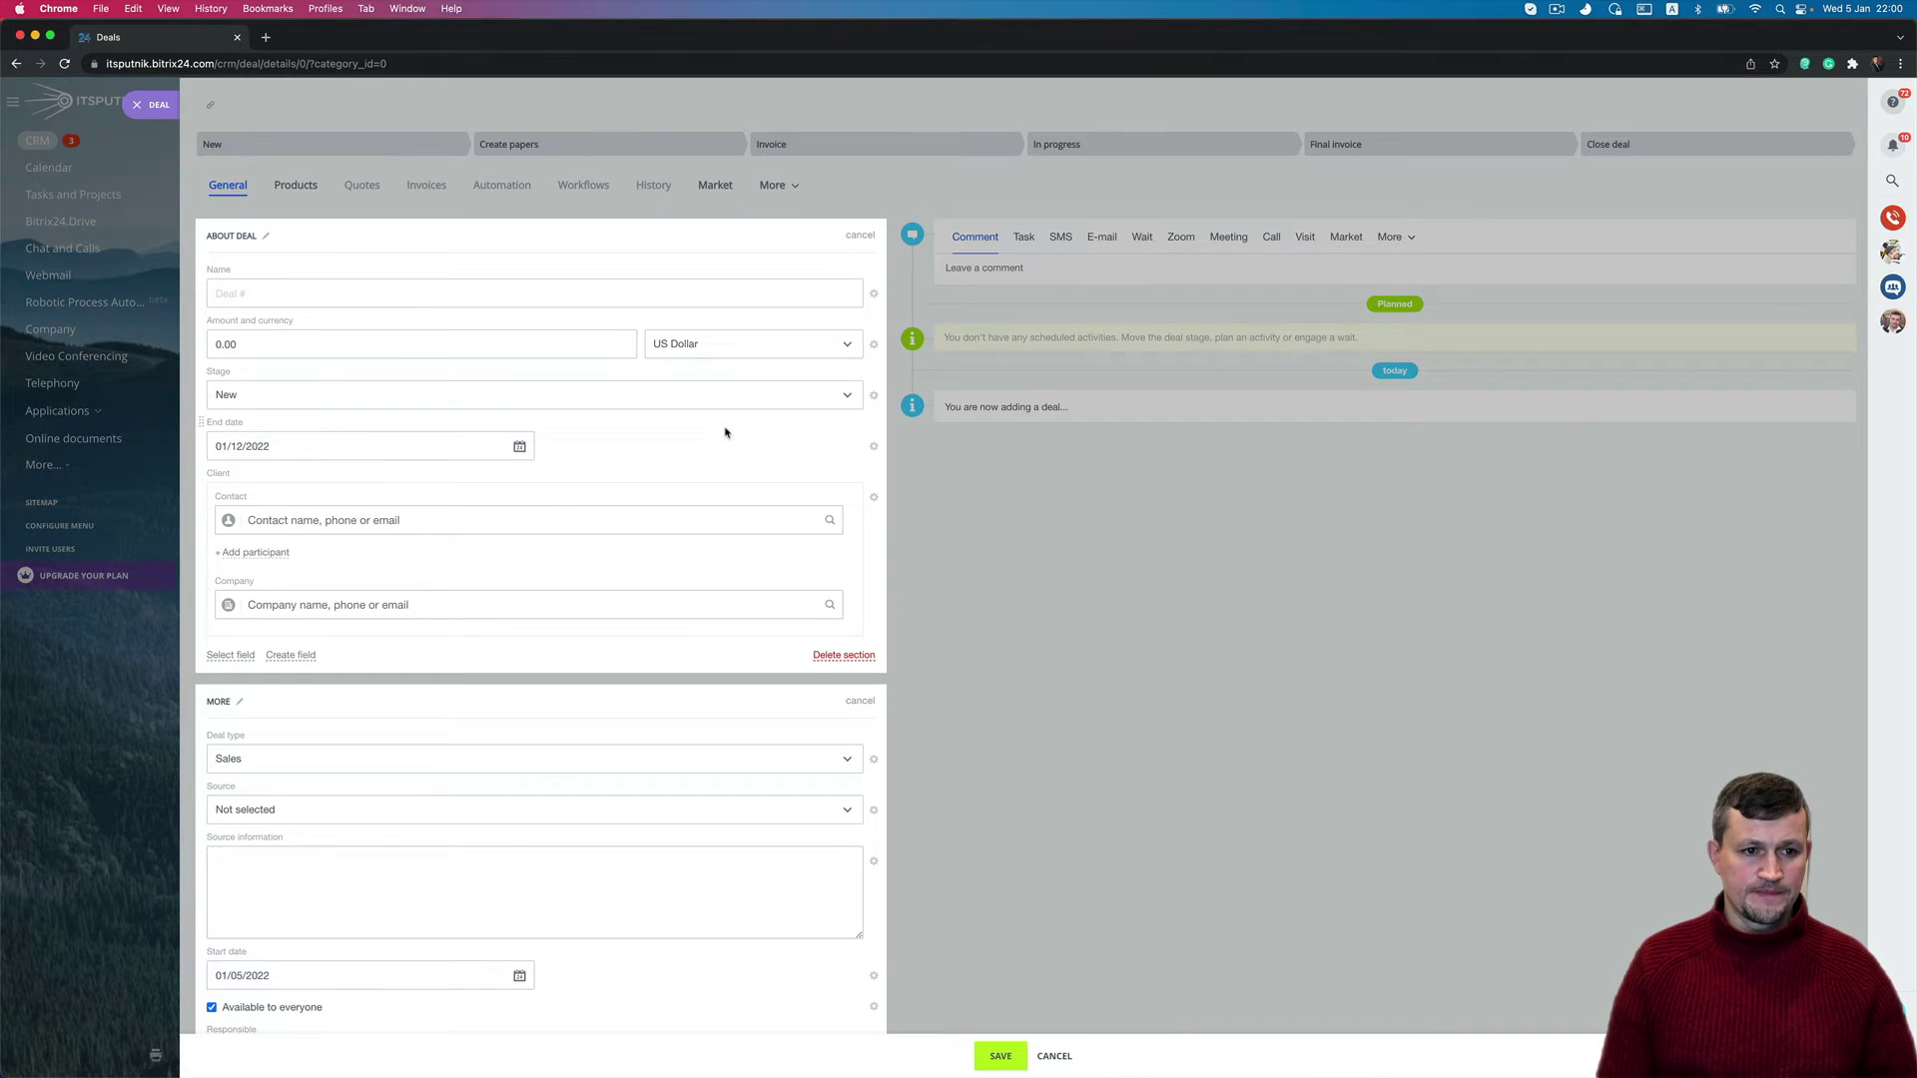
scroll(451, 466, "down", 5)
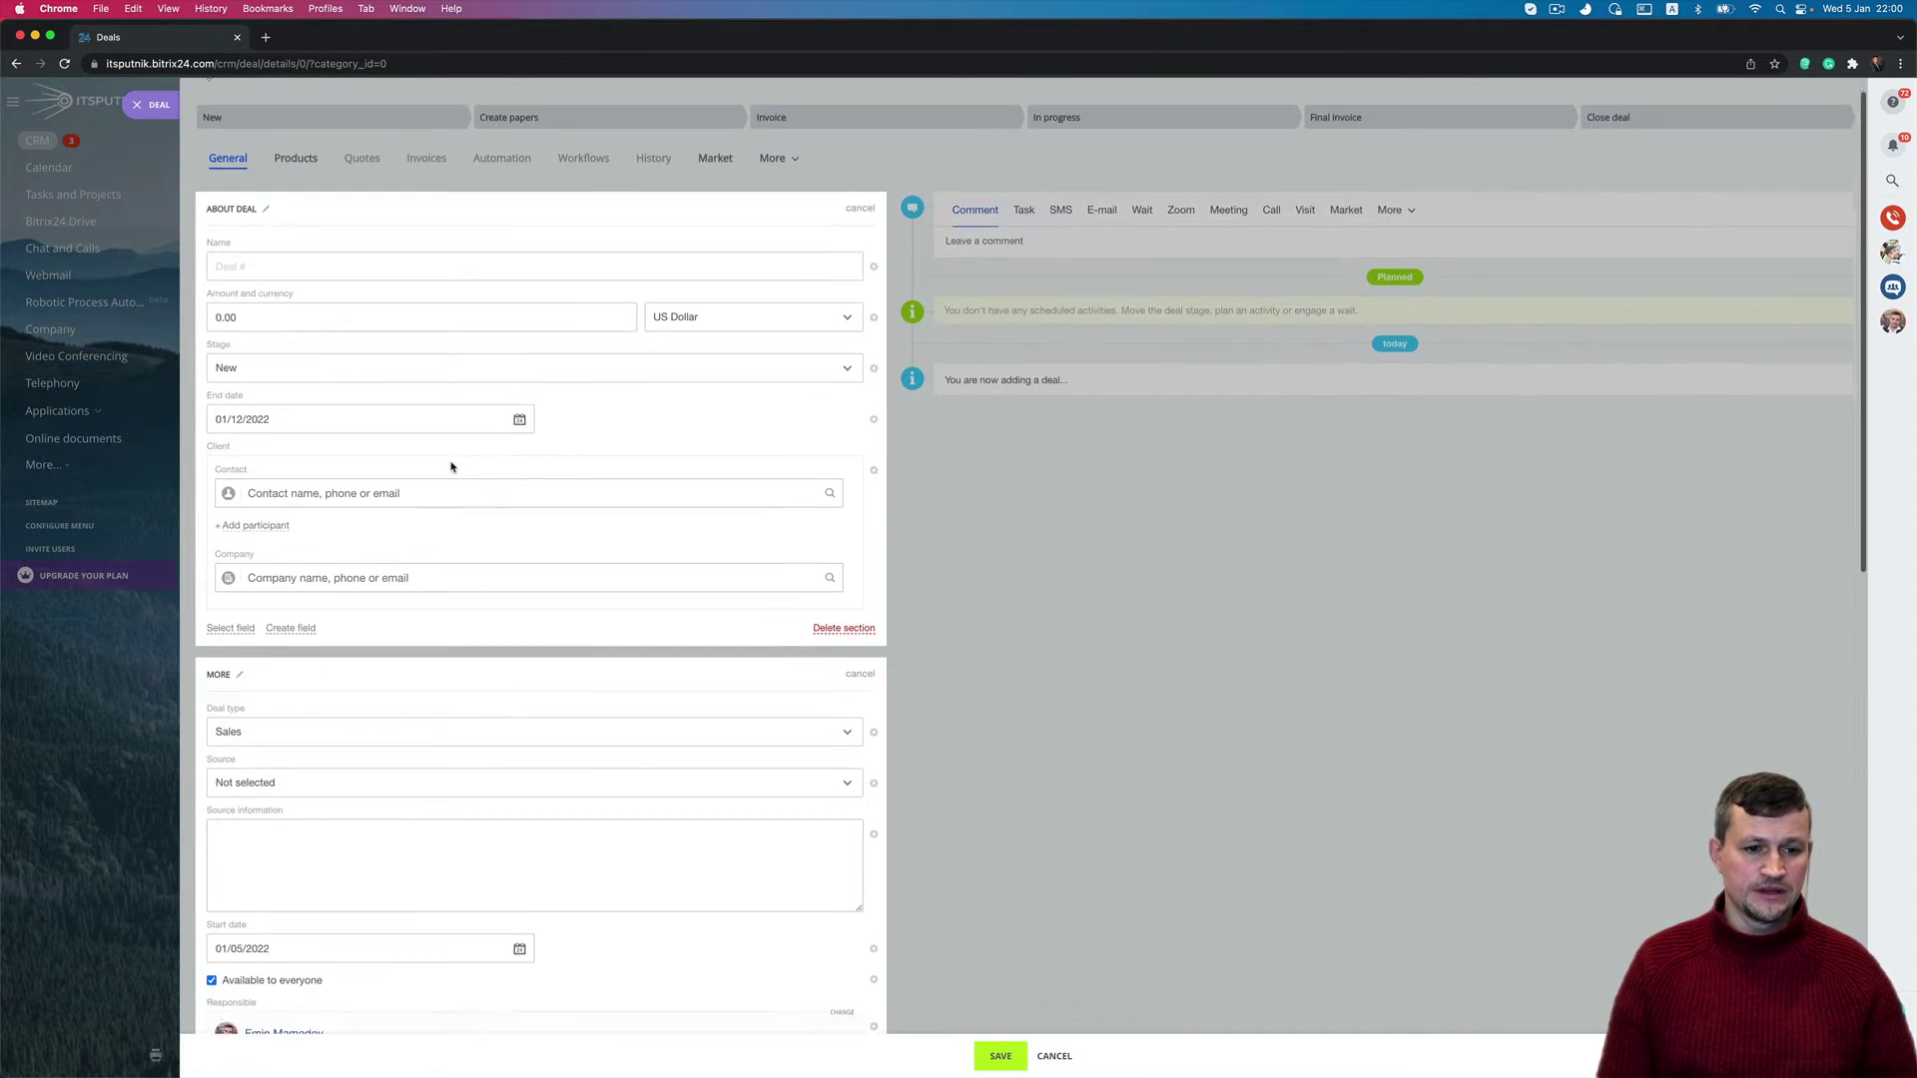
scroll(450, 462, "down", 4)
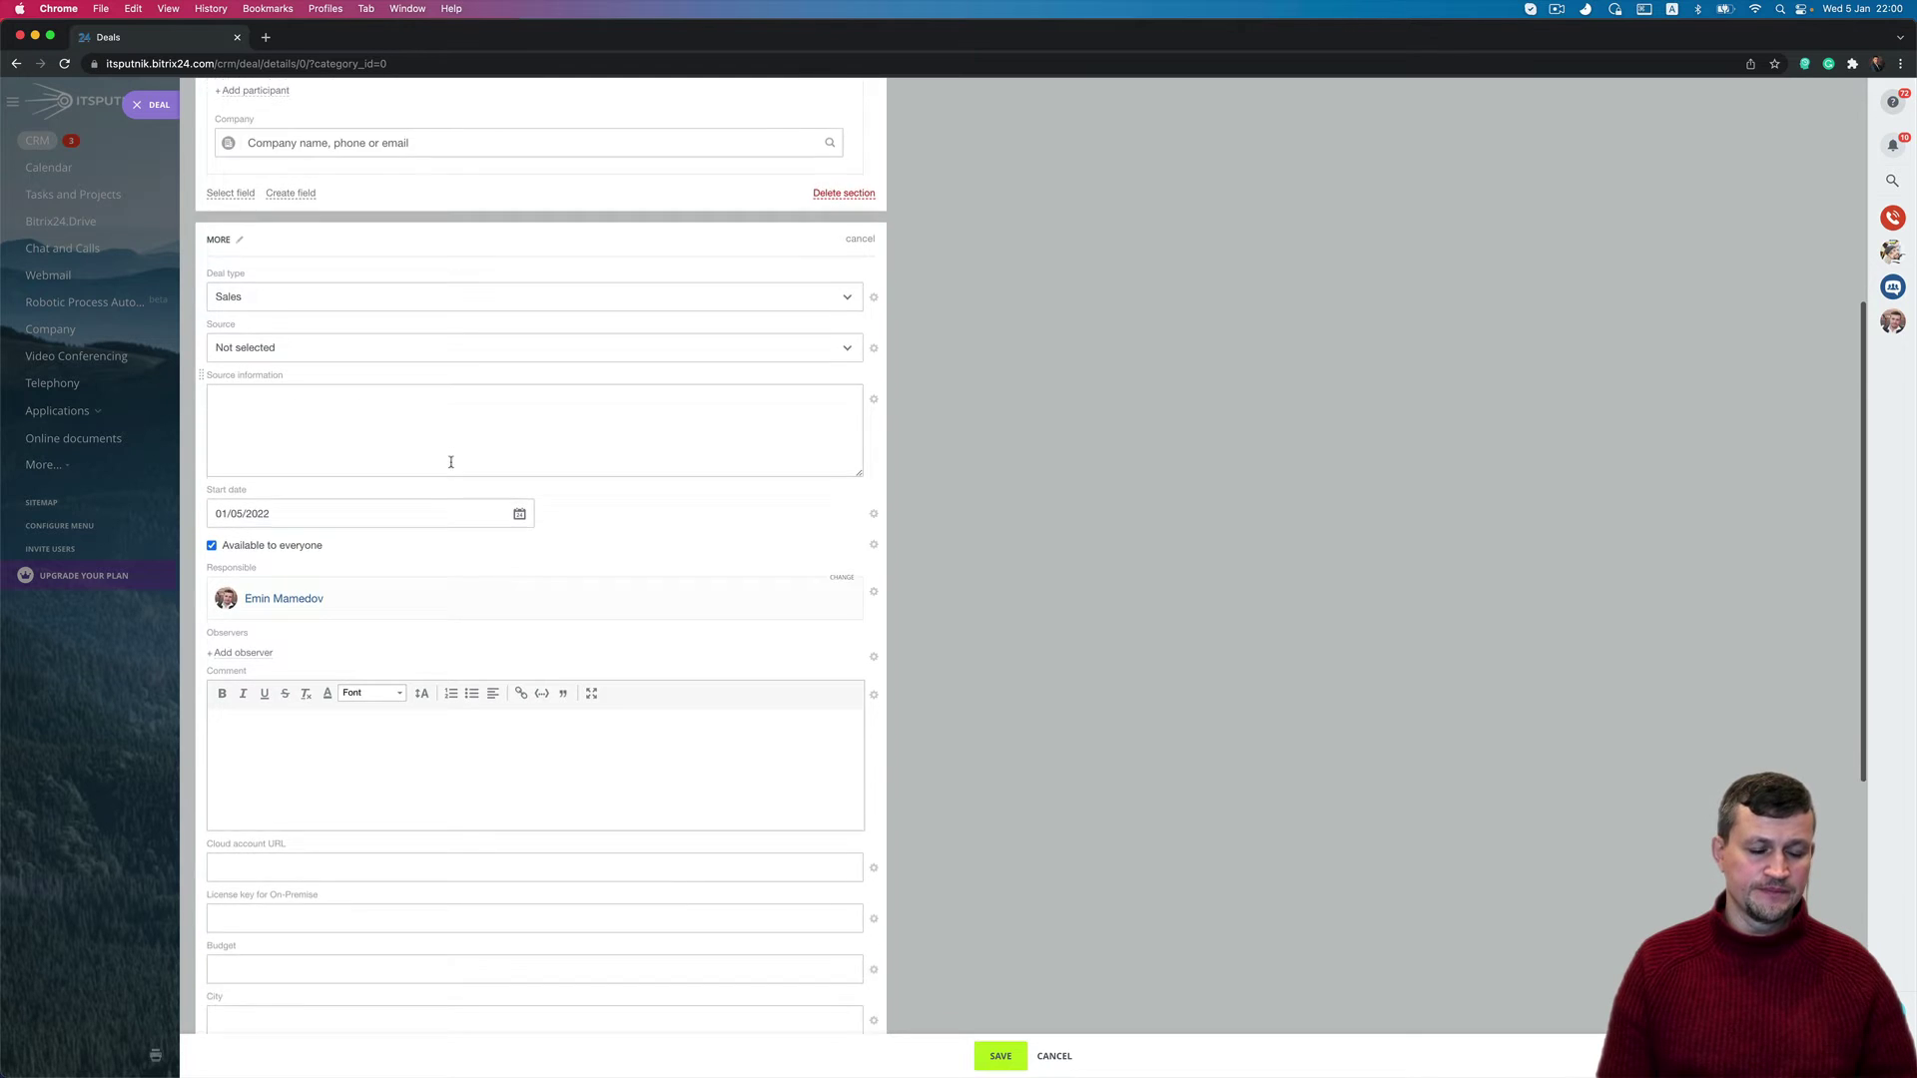
scroll(509, 572, "up", 10)
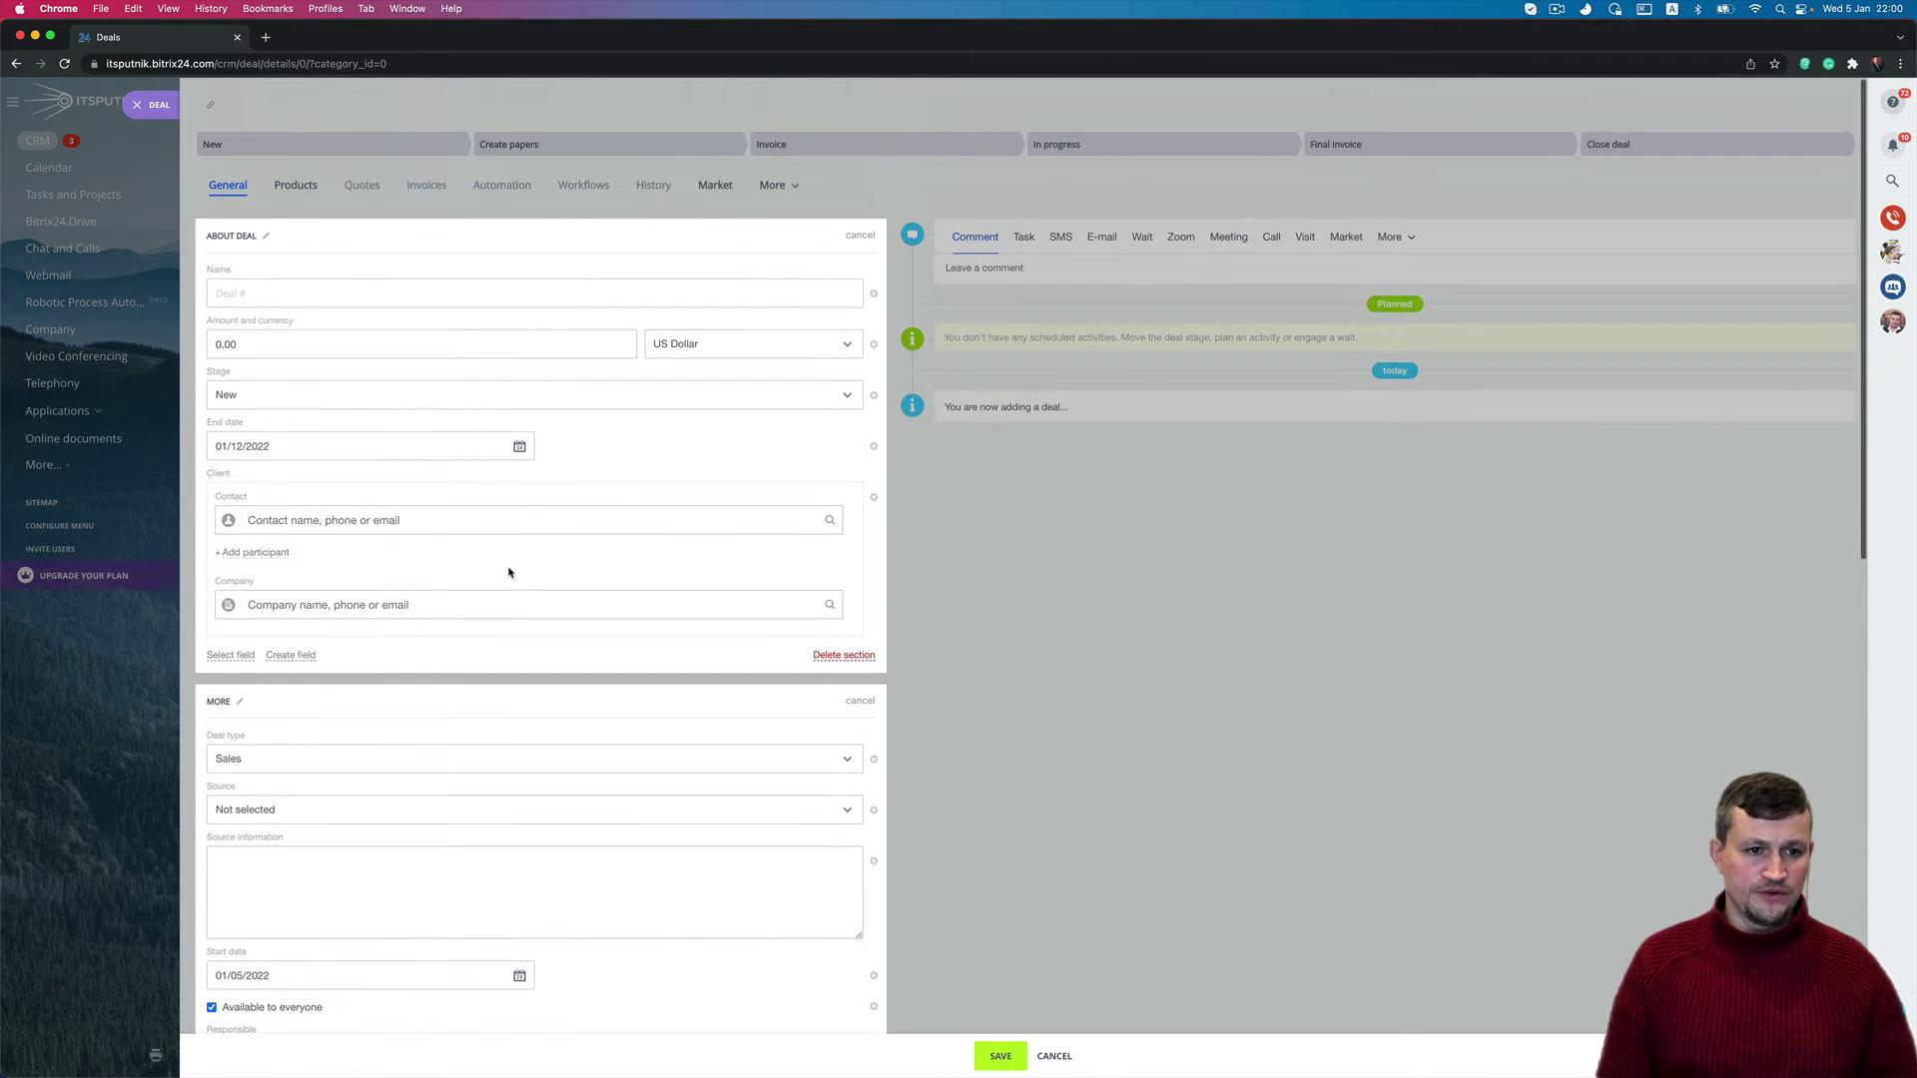
left_click(221, 657)
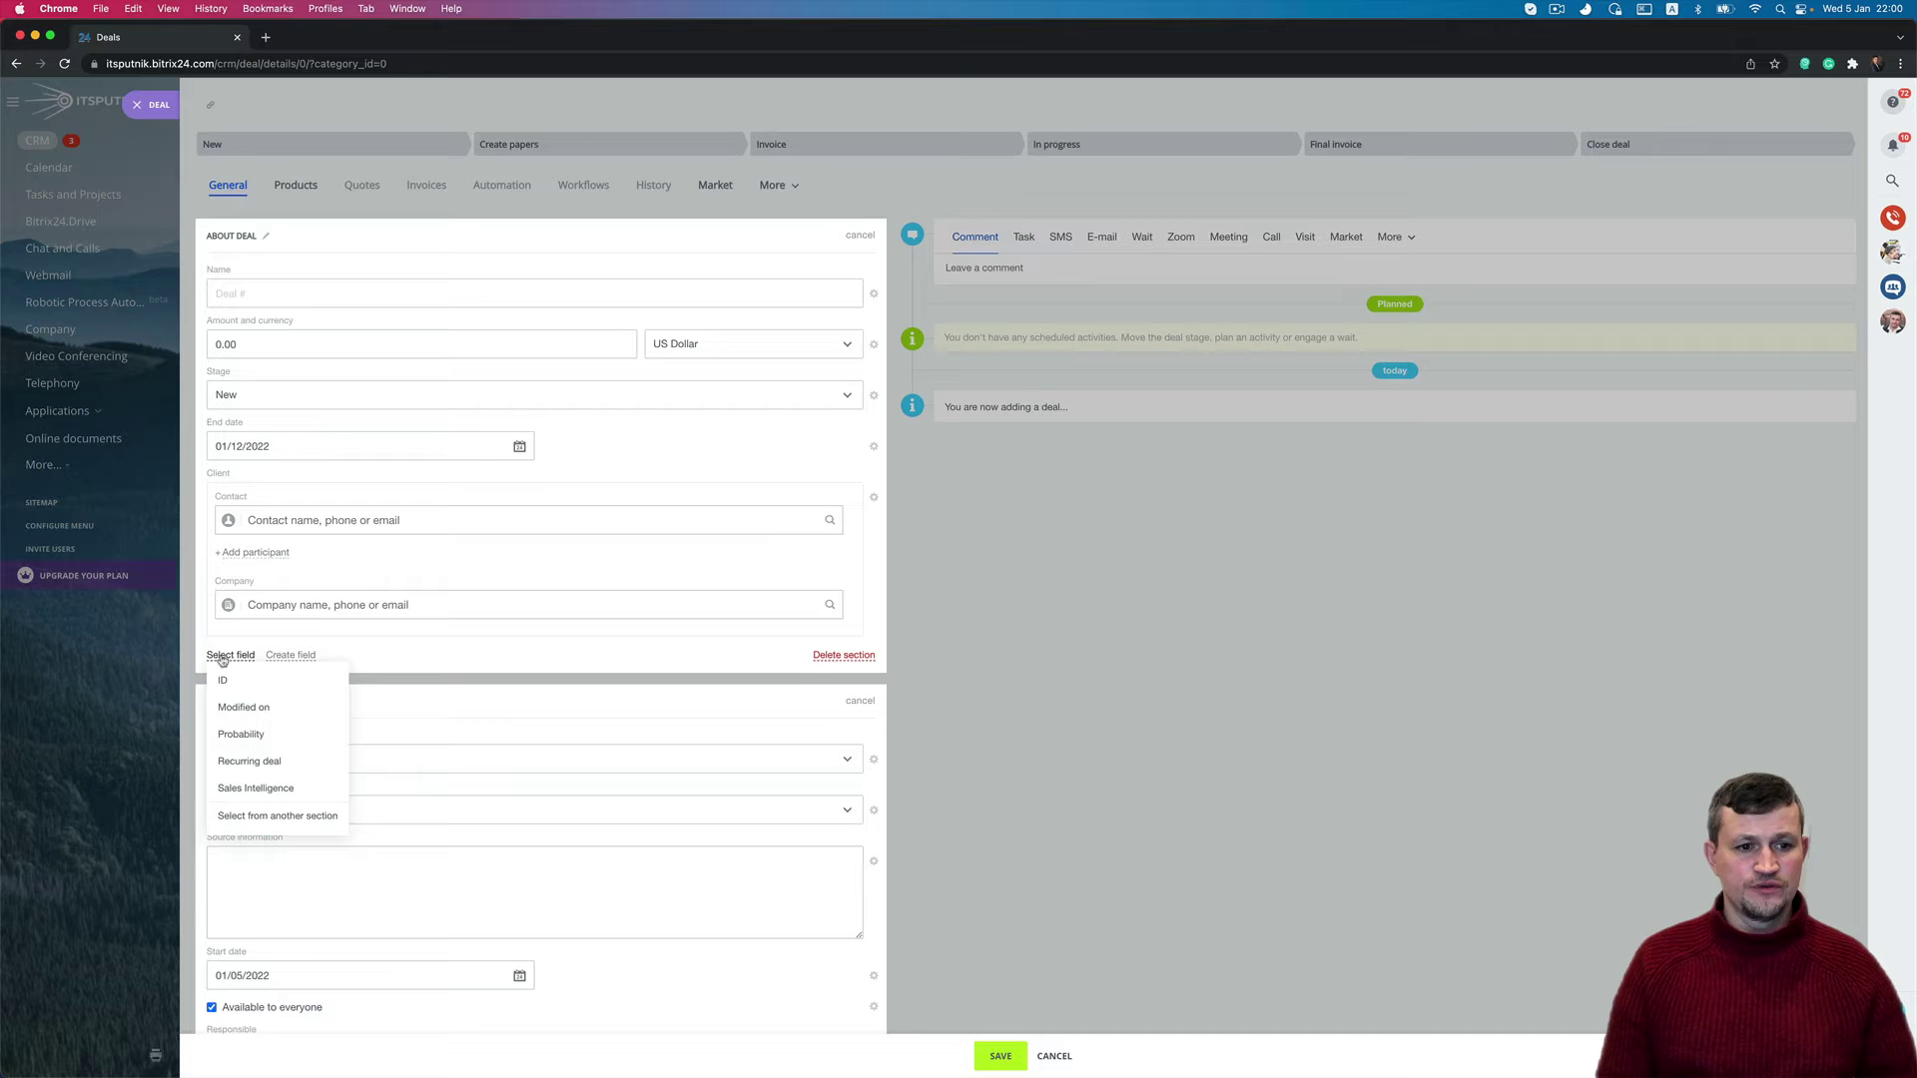
left_click(253, 708)
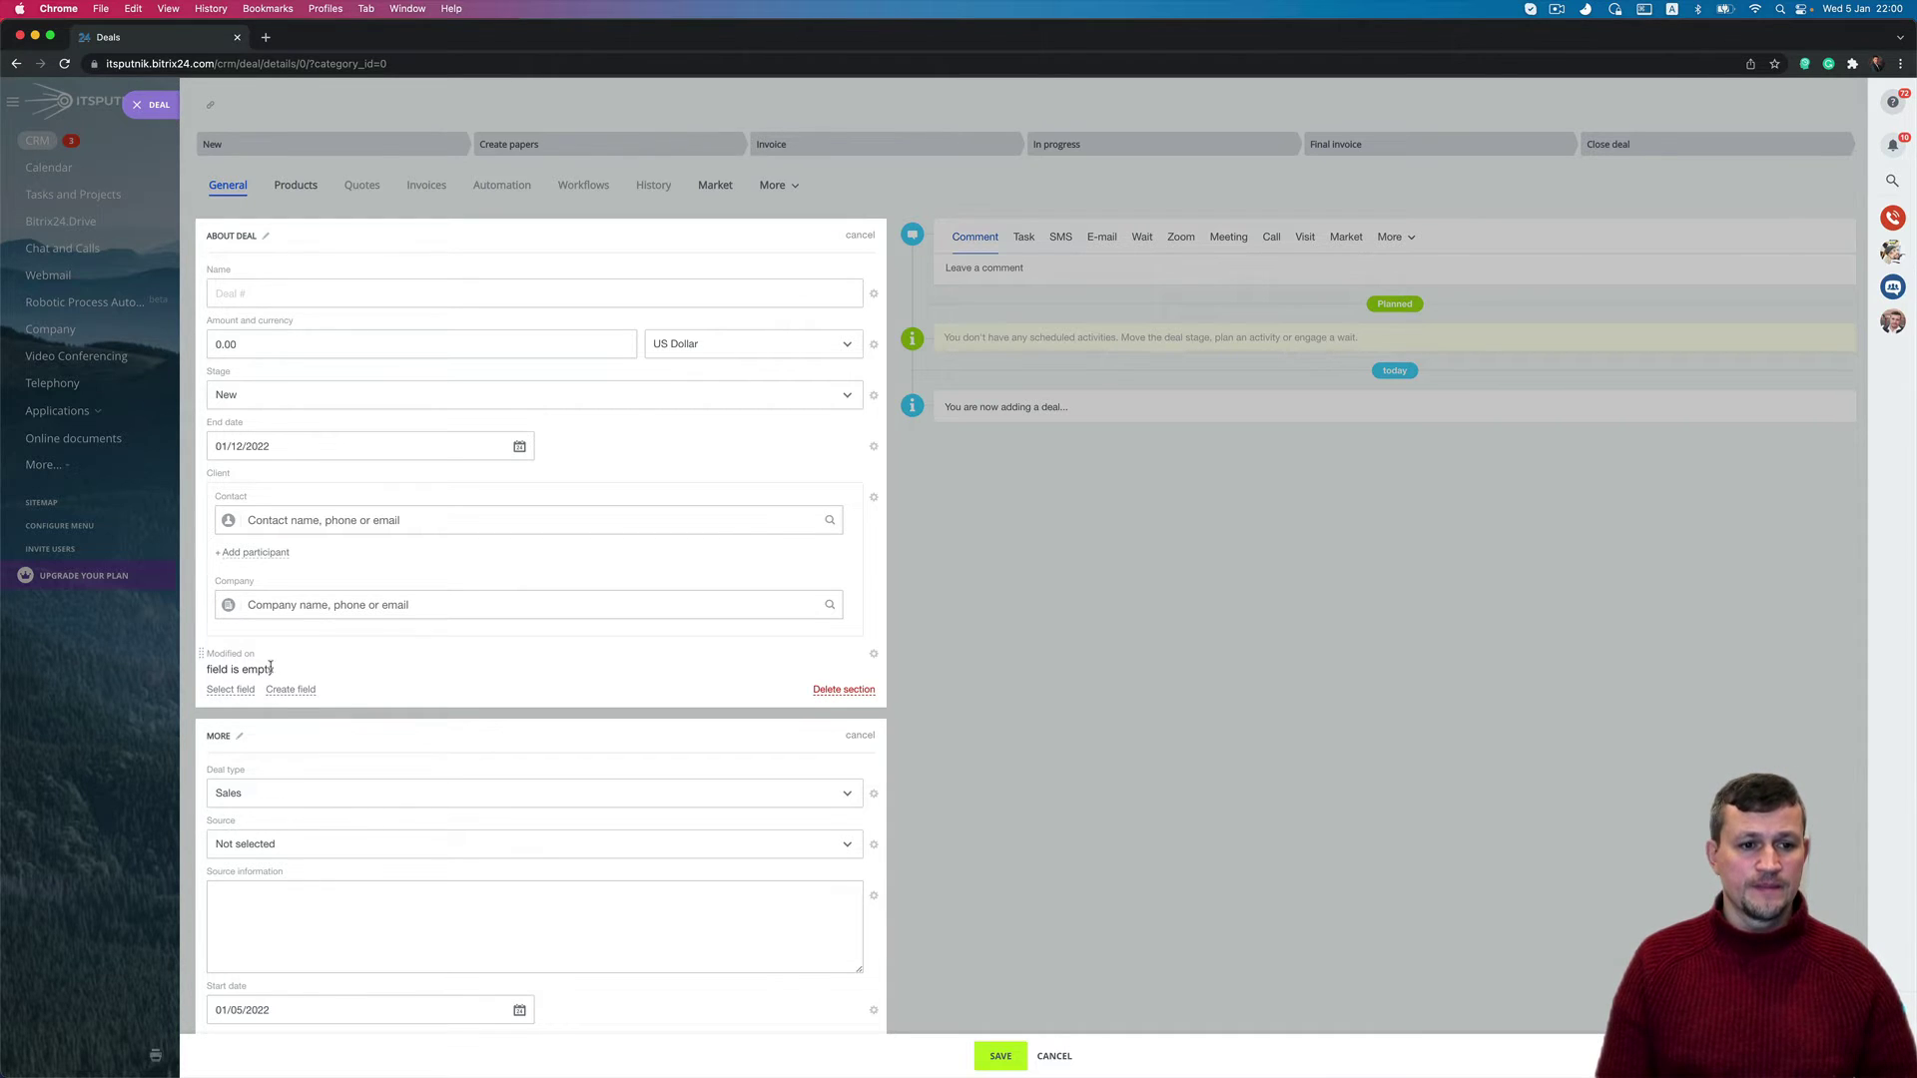
Reopen test1, set the Stage field to Show always, and save the About Deal section
left_click(137, 103)
left_click(462, 375)
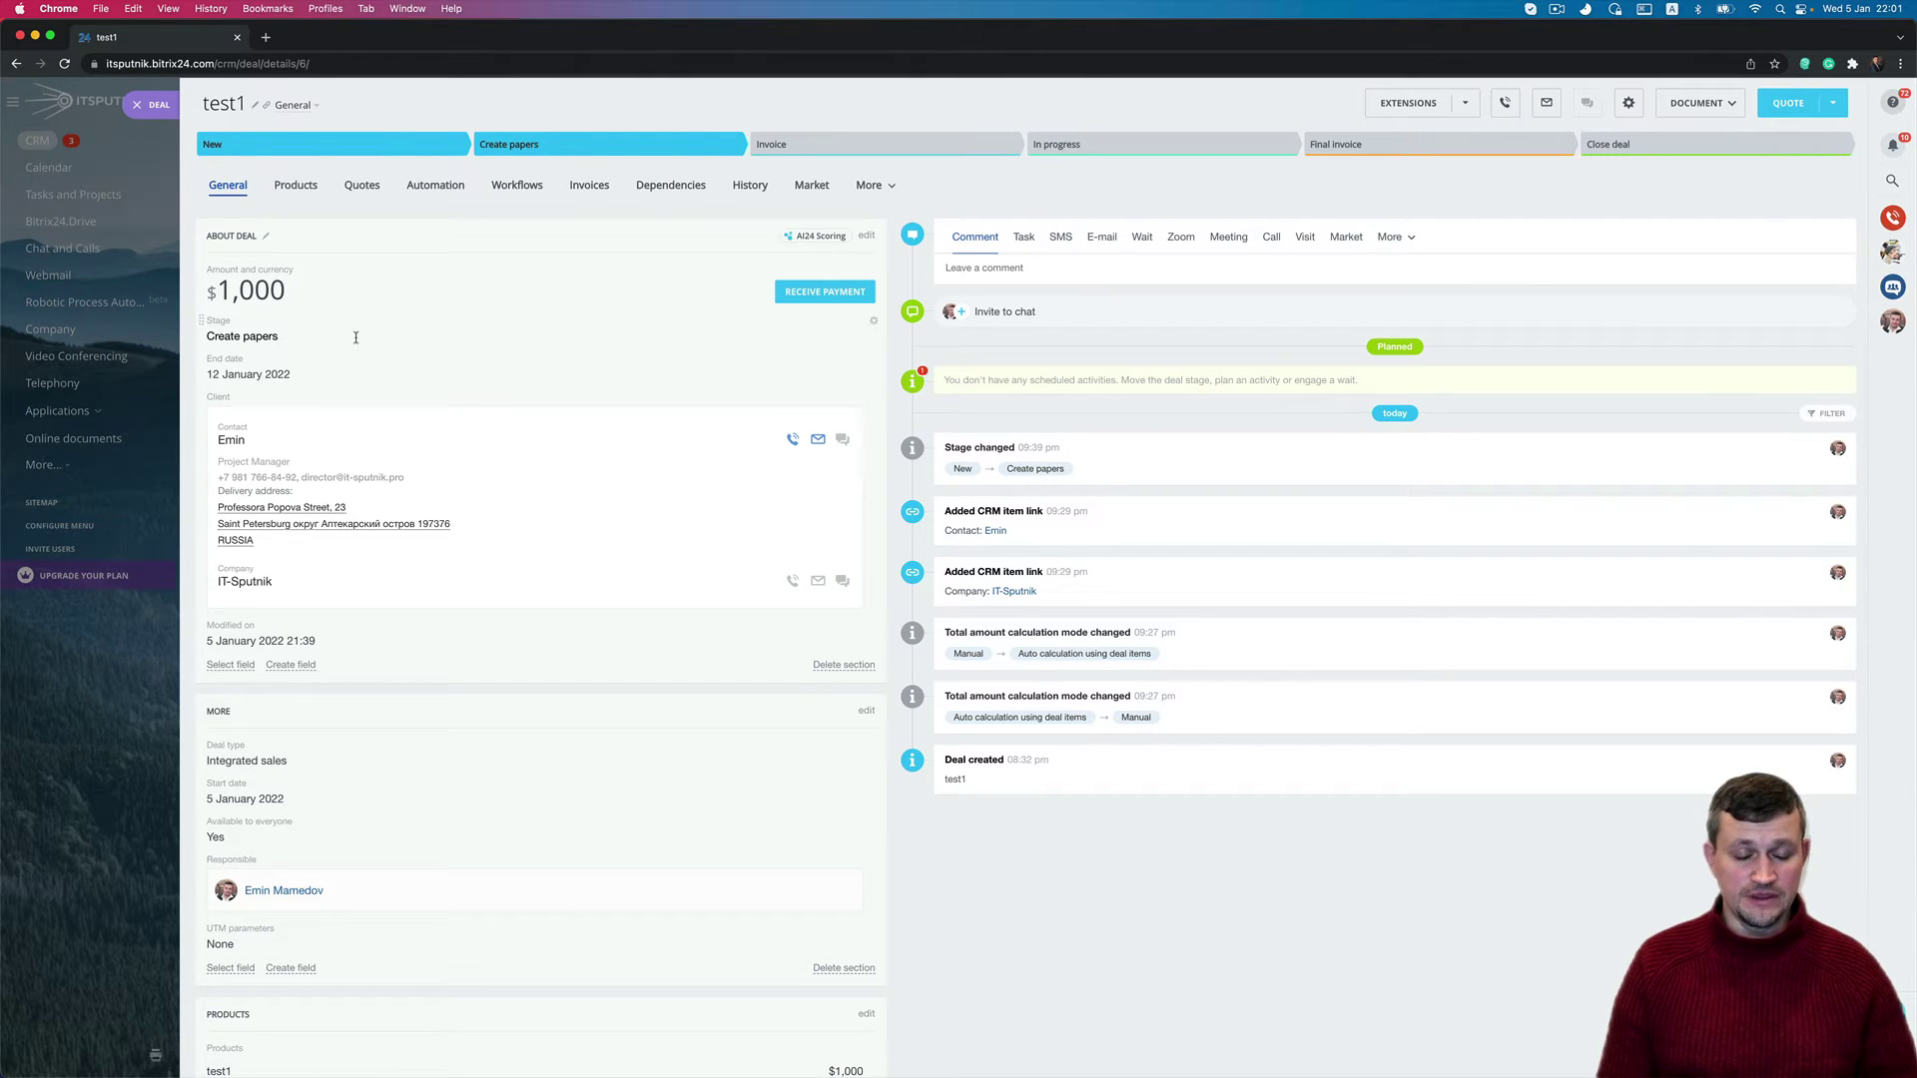
left_click(865, 236)
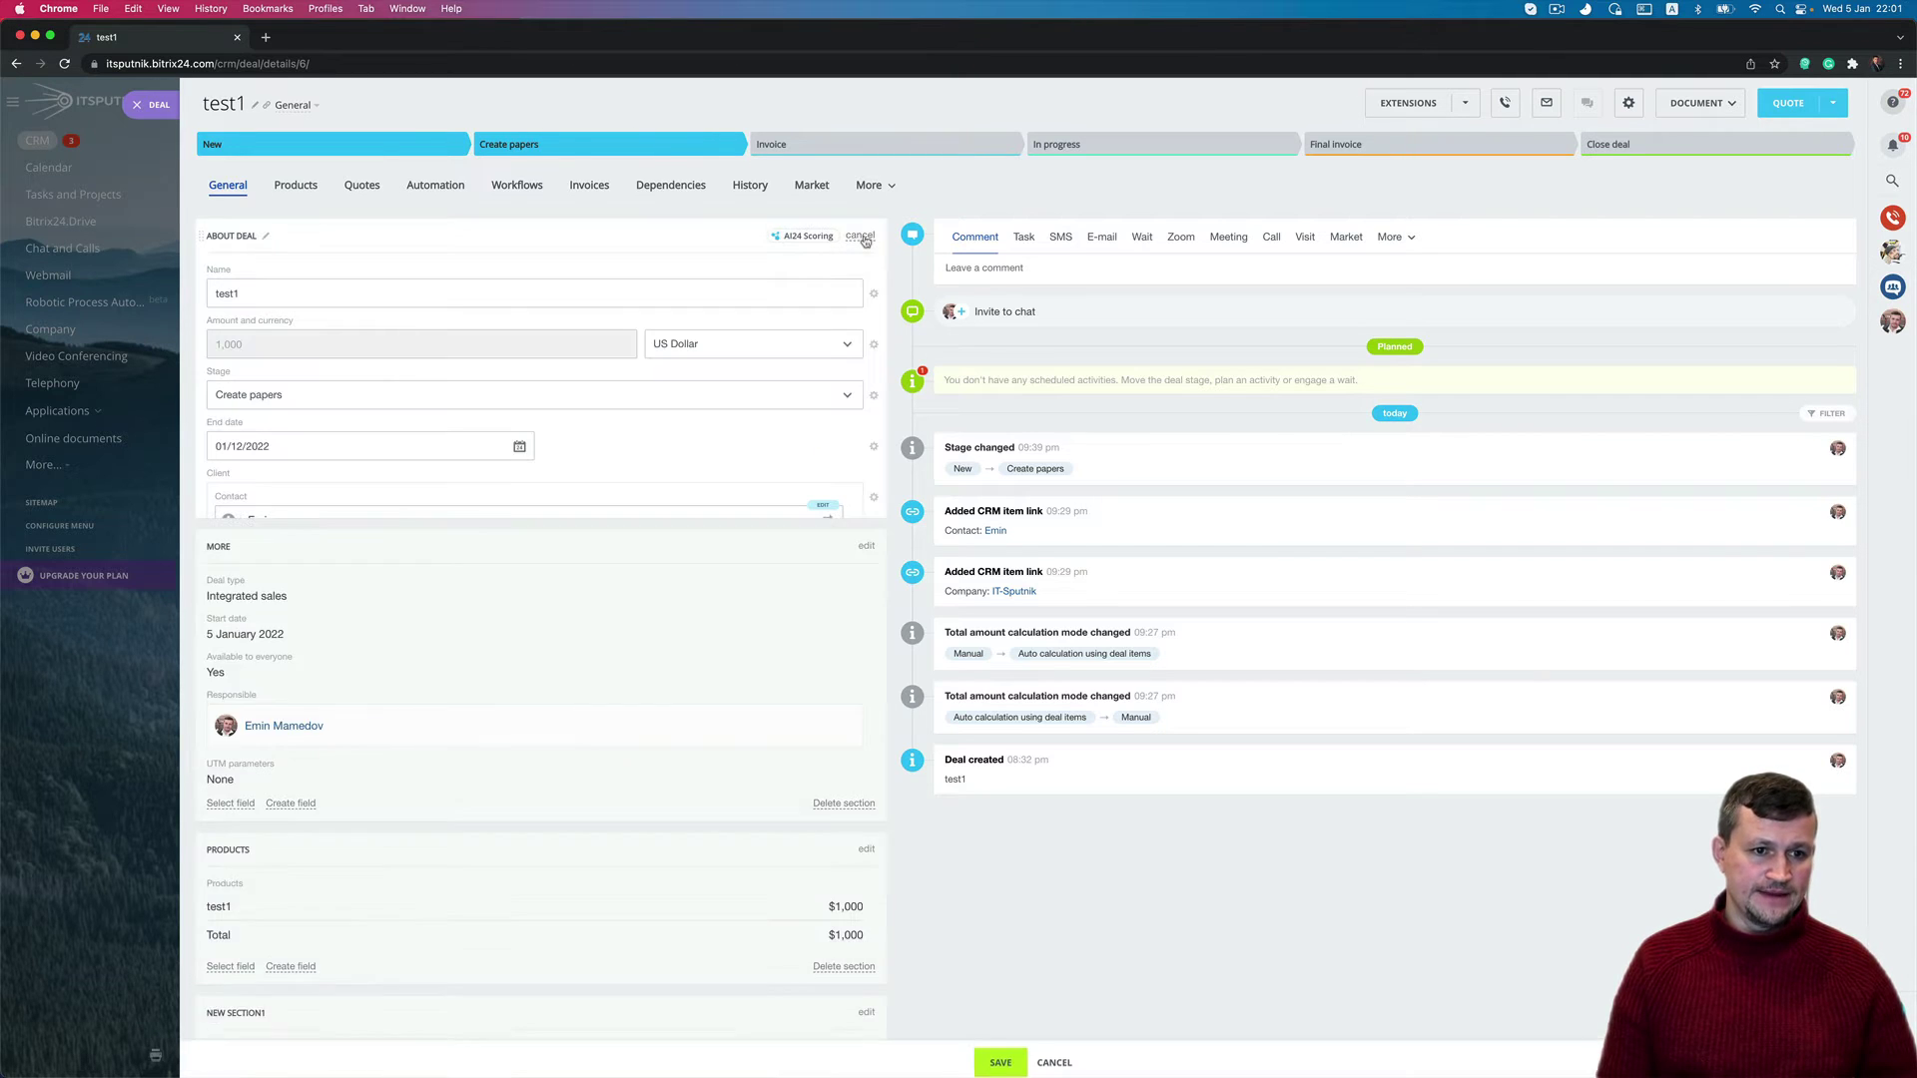
left_click(873, 397)
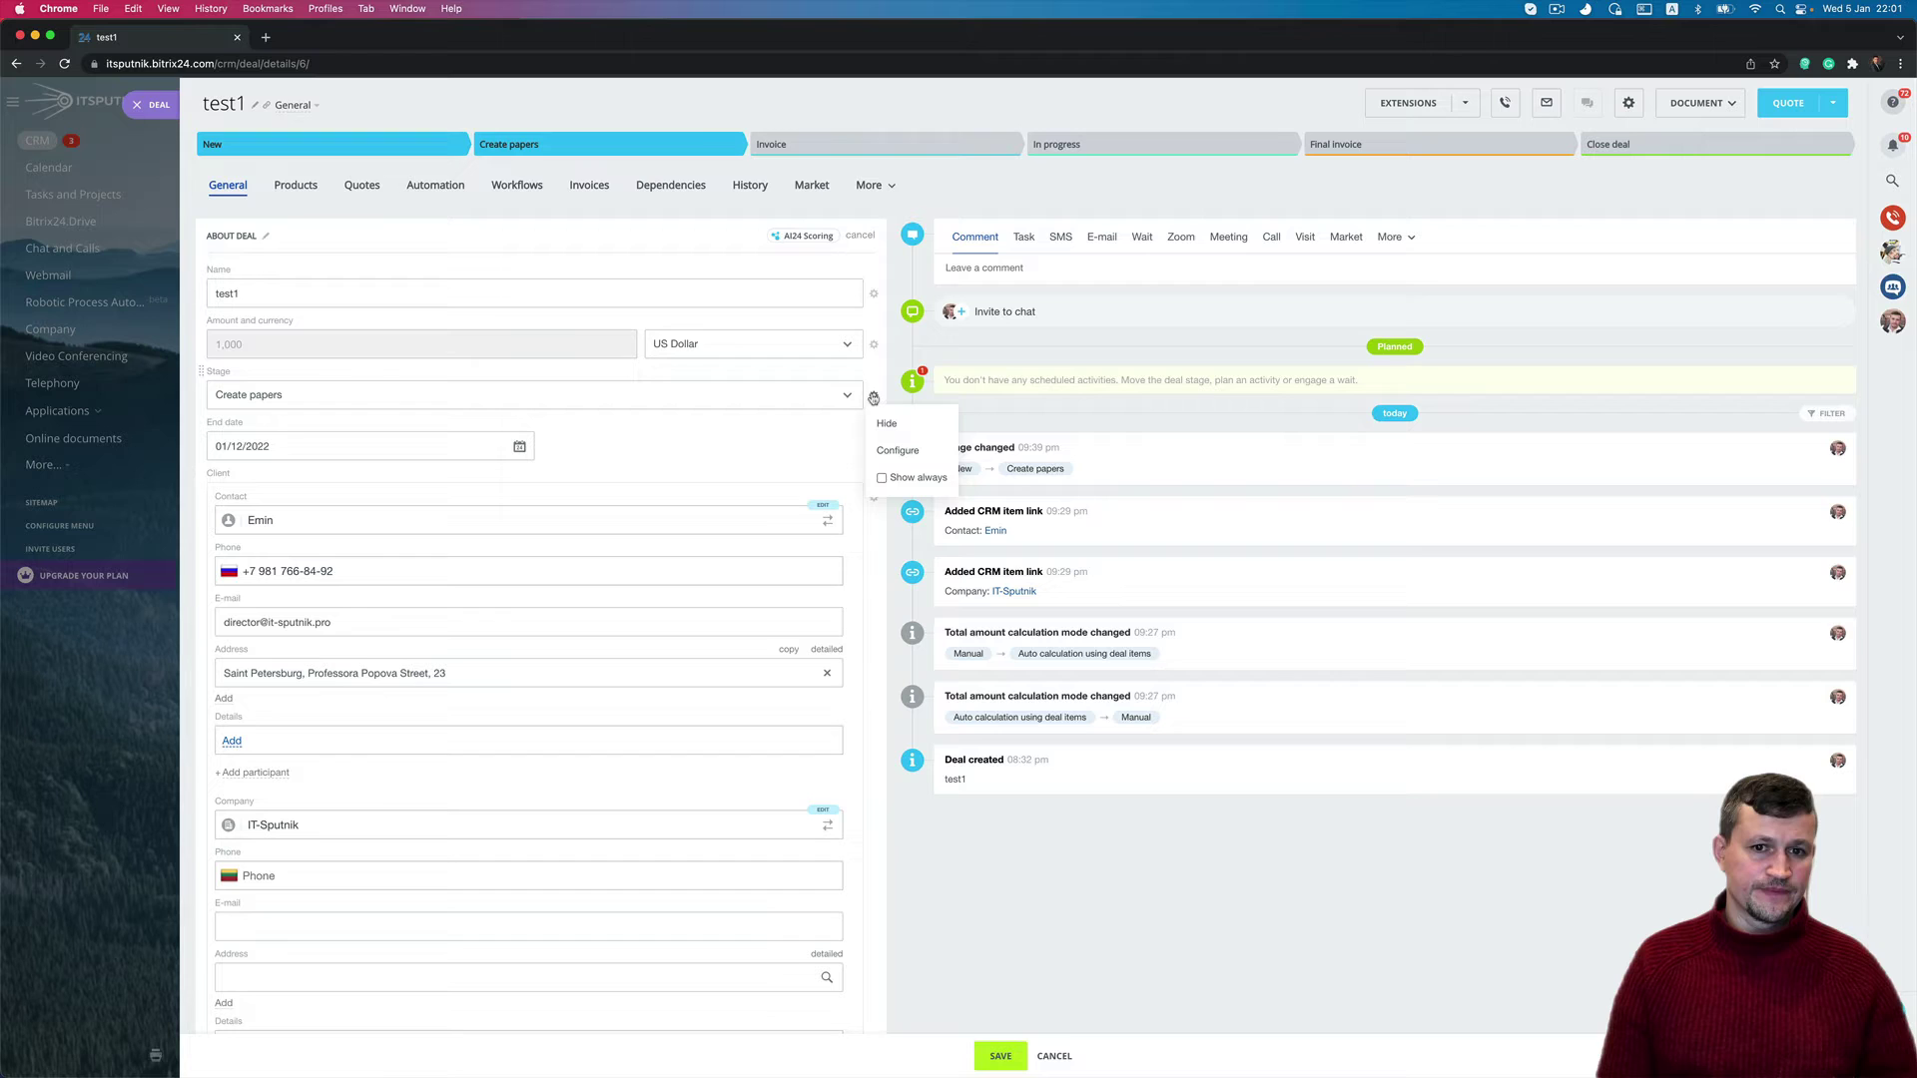
left_click(900, 482)
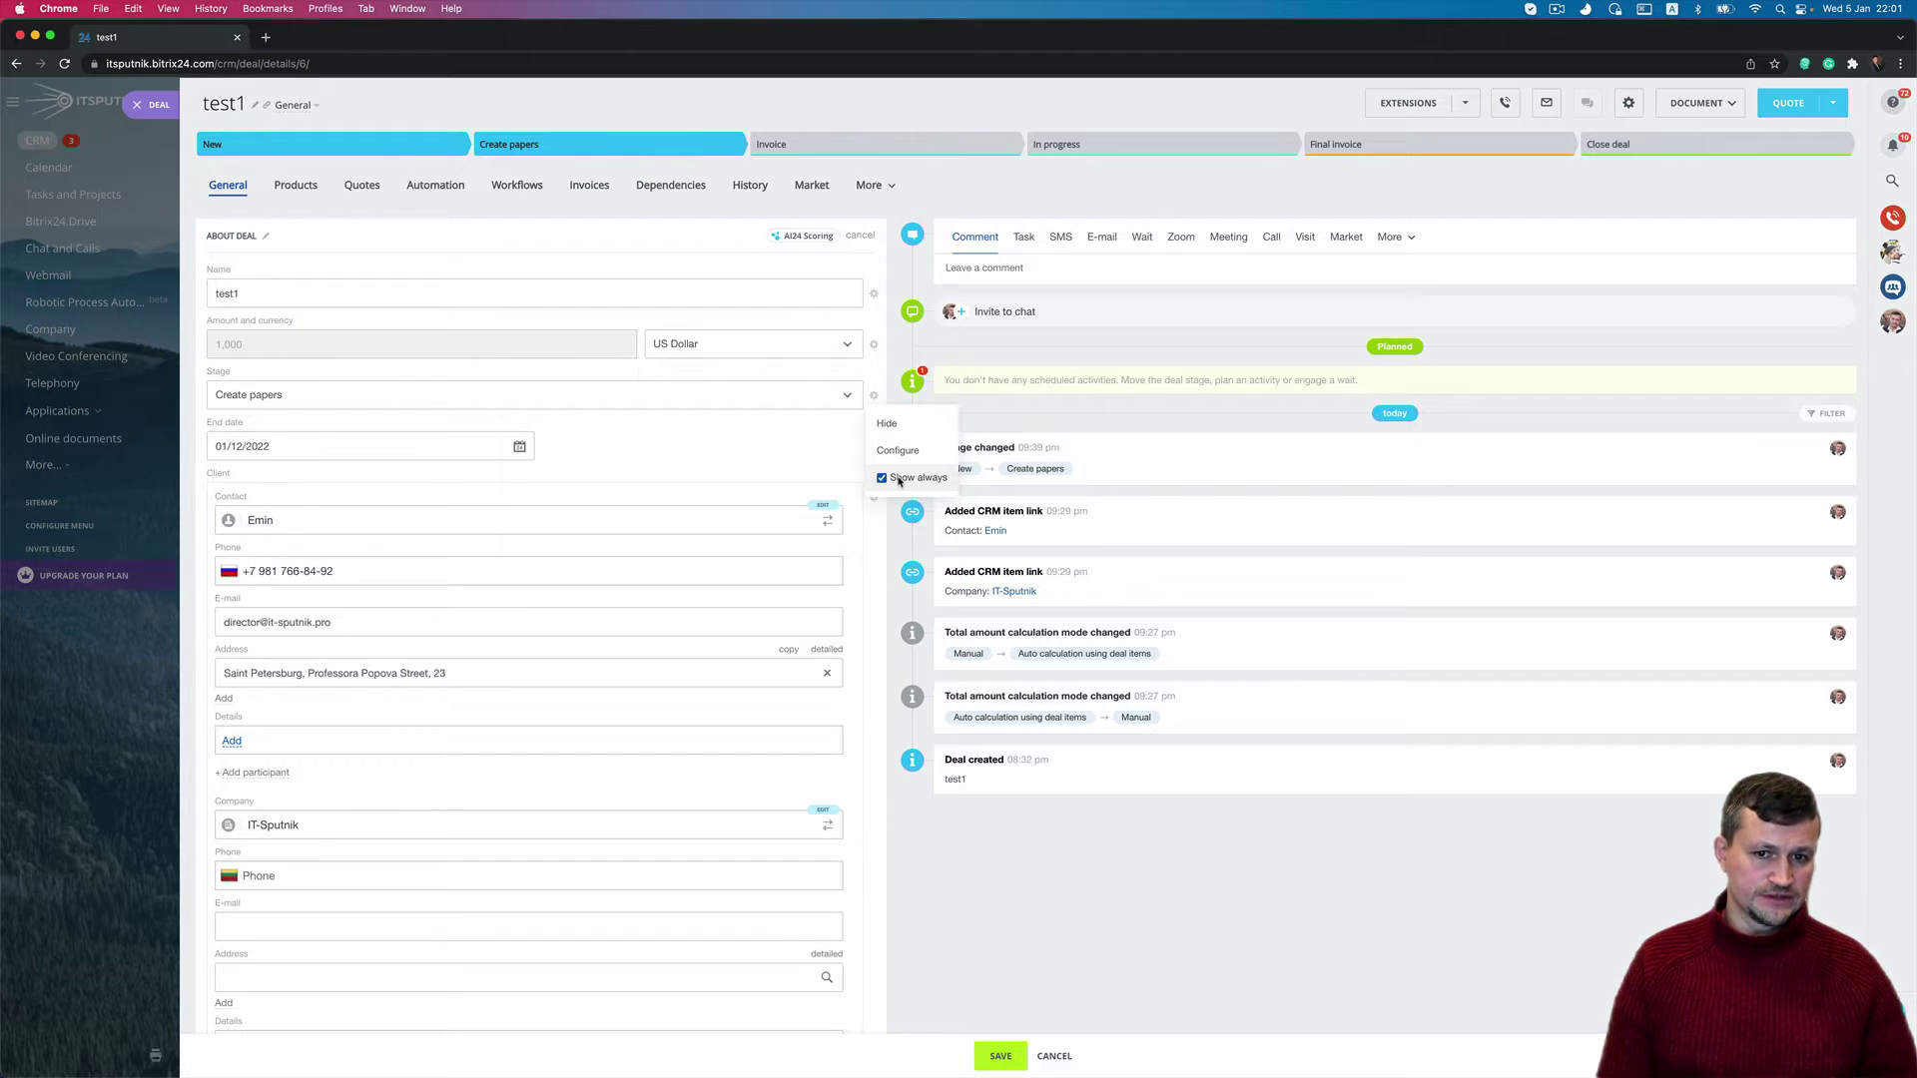
left_click(1000, 1055)
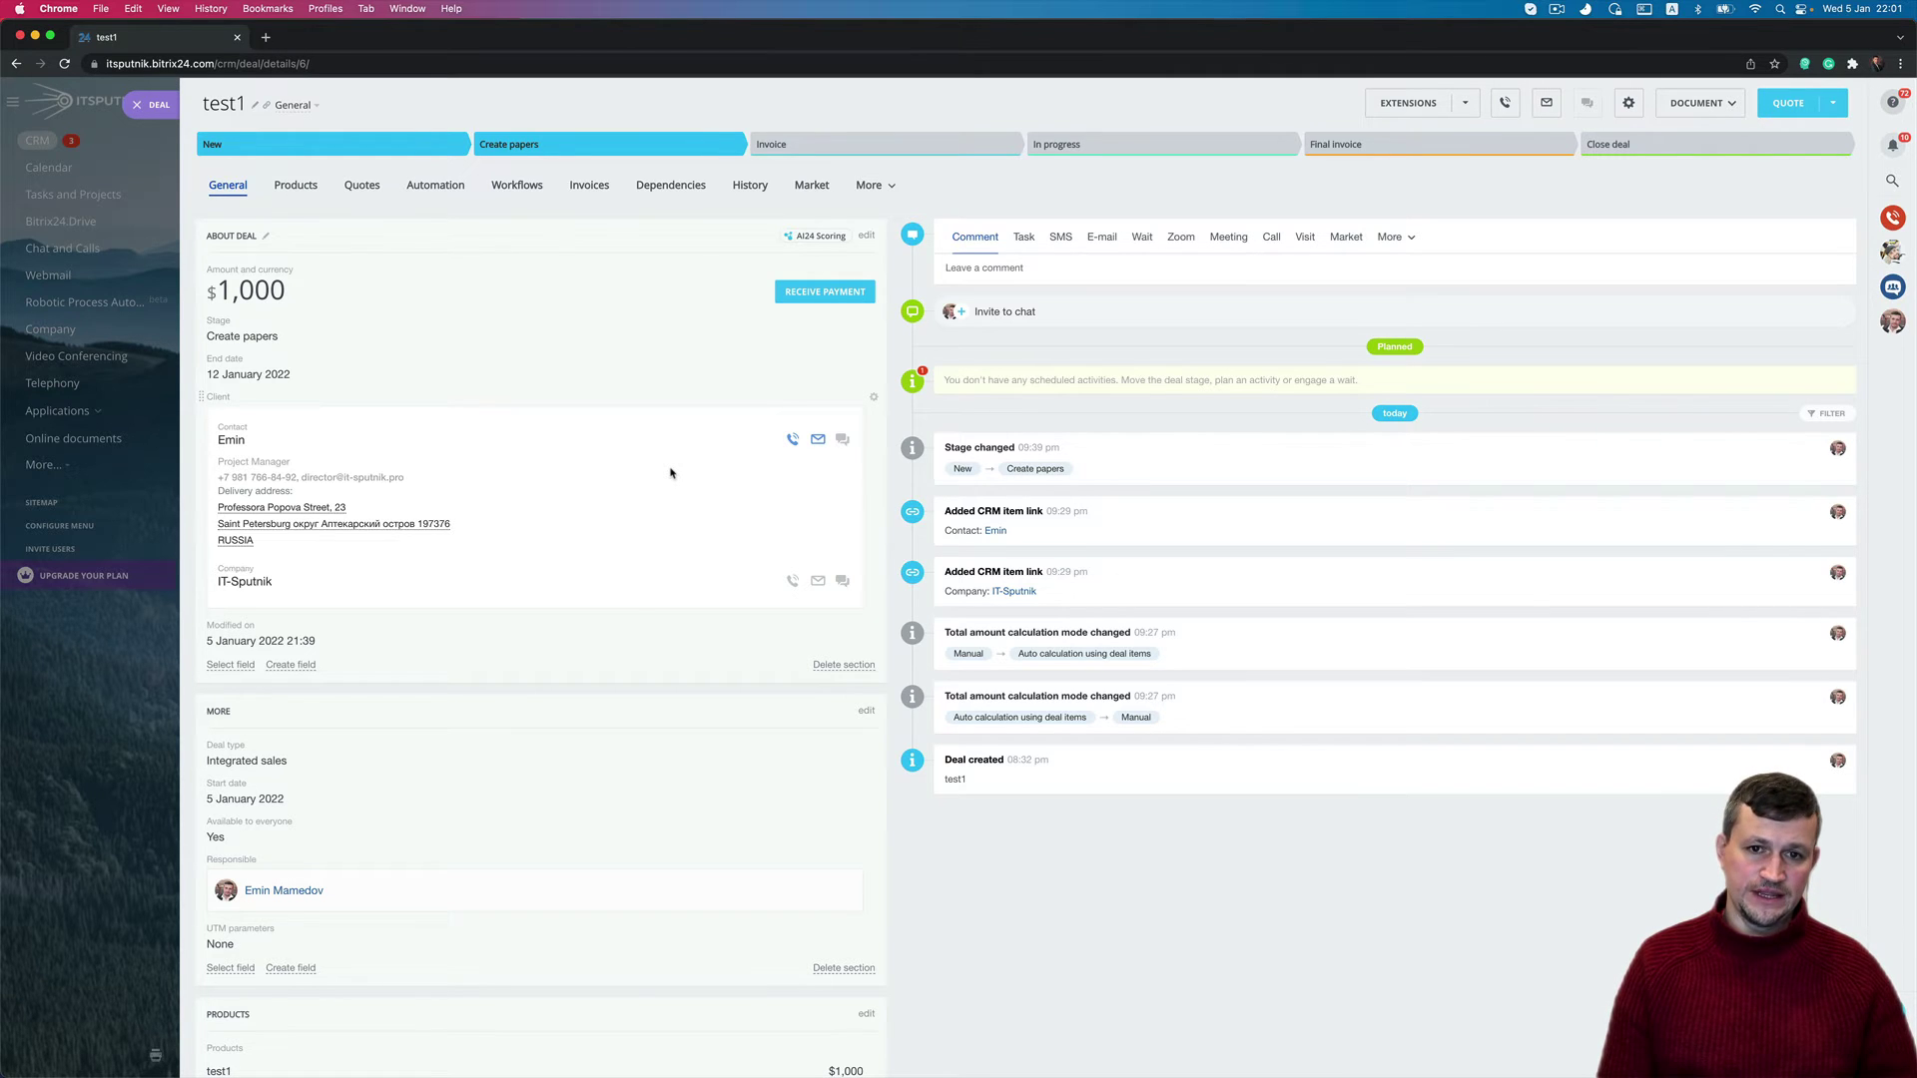
Untick Show always for Probability so it only appears when editing the deal
left_click(868, 240)
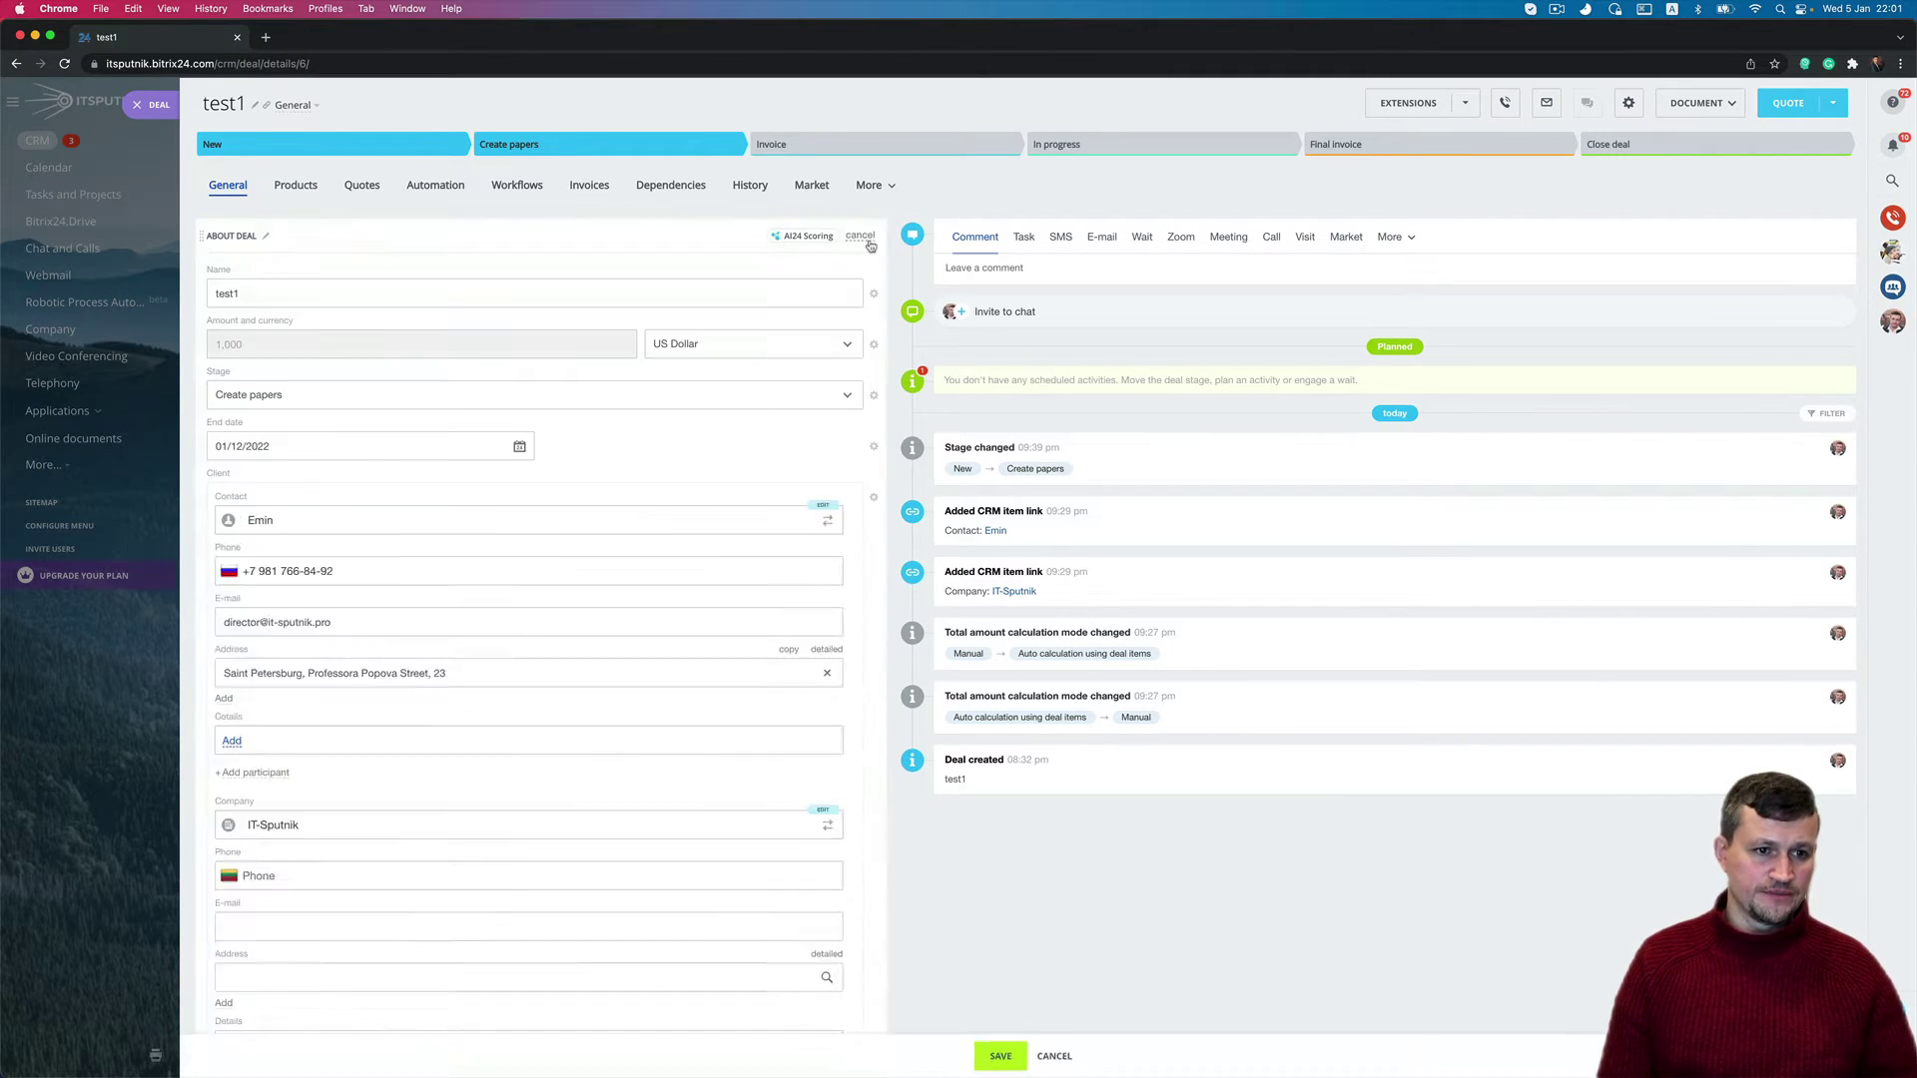
left_click(868, 241)
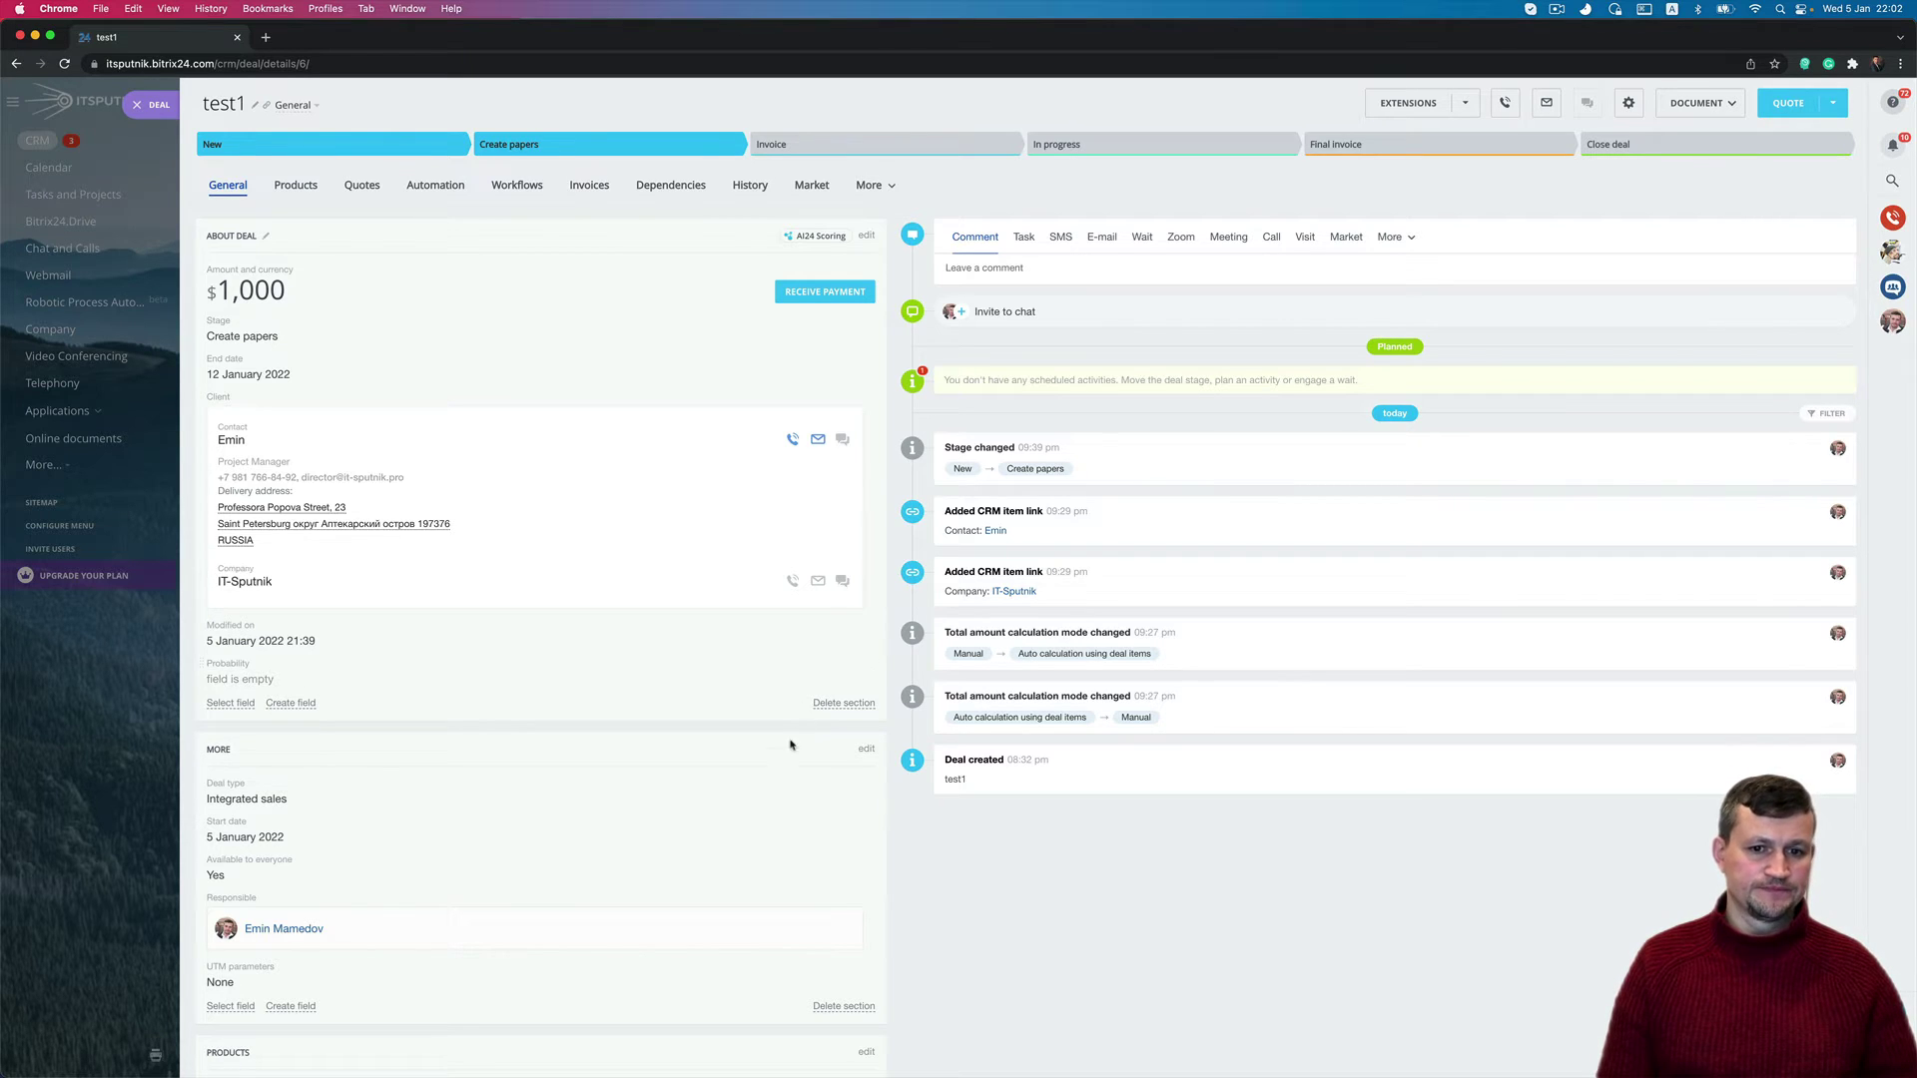
left_click(873, 670)
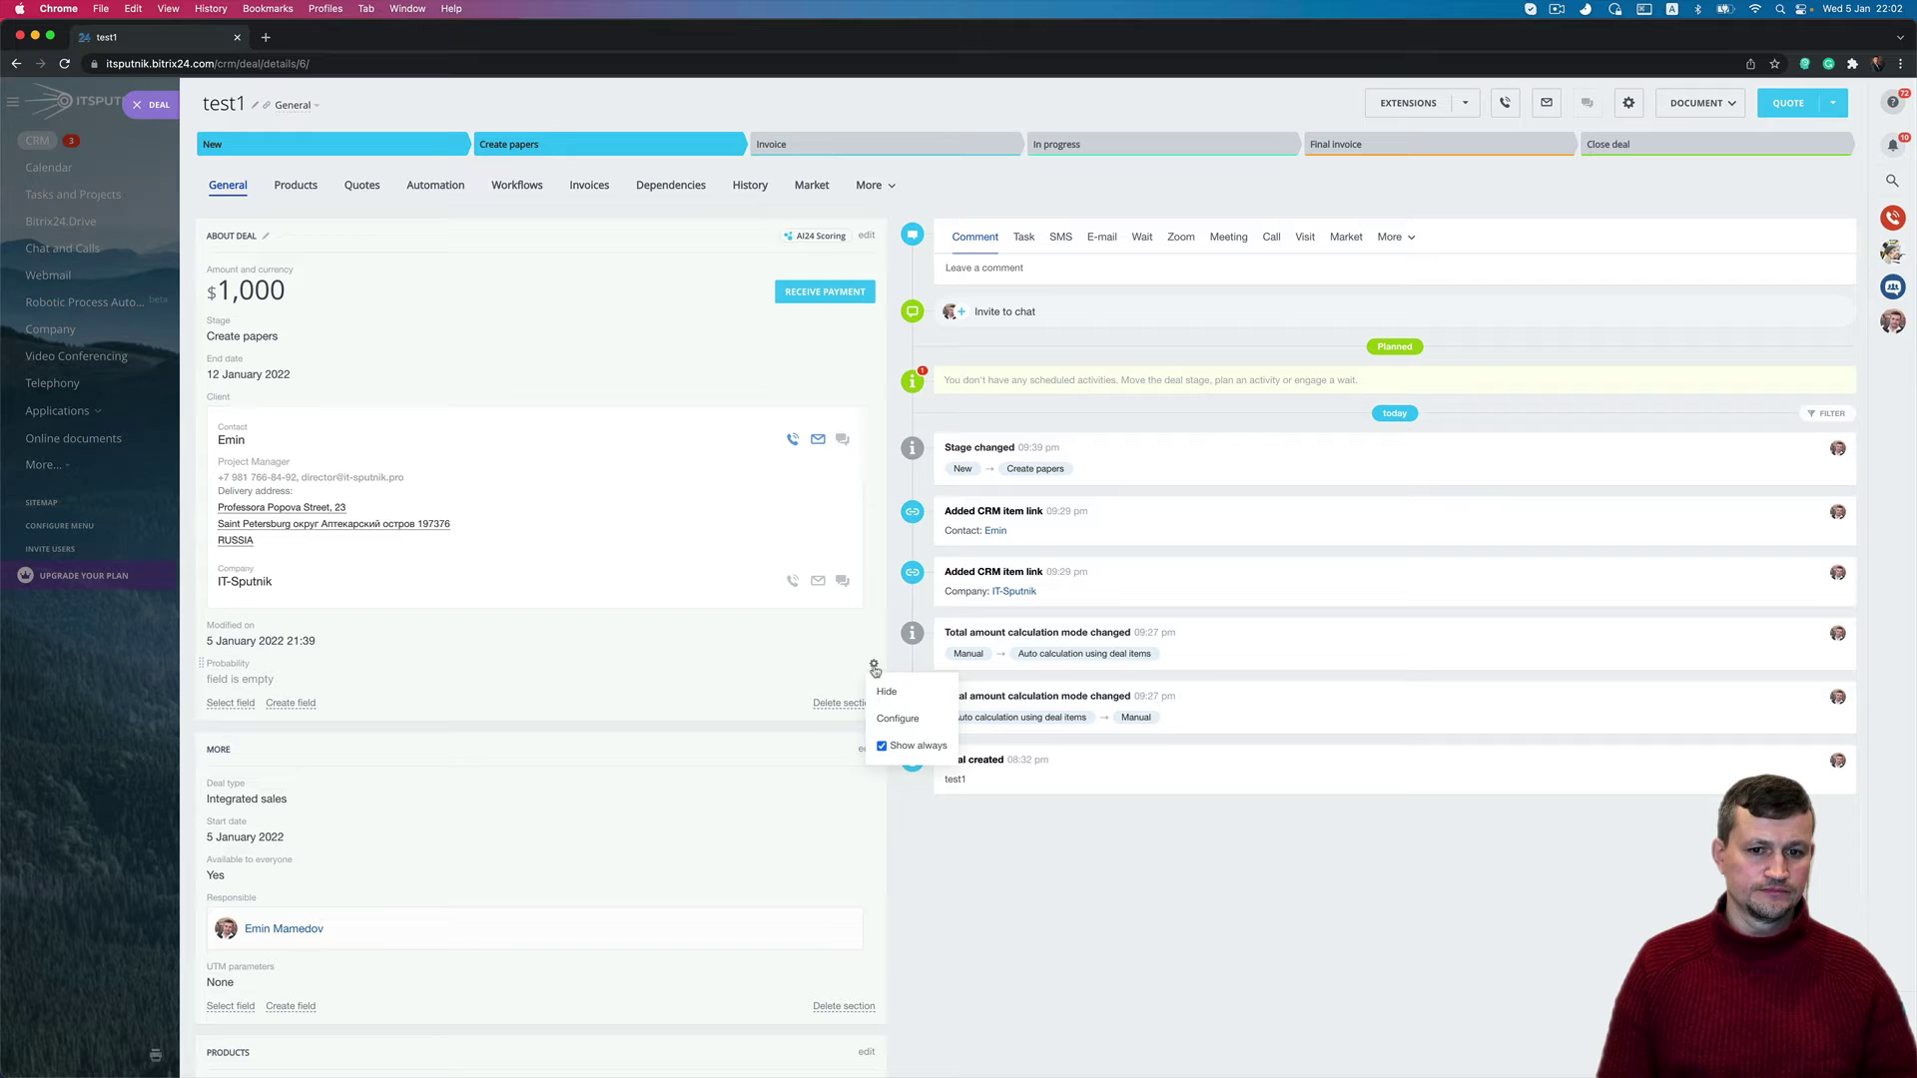
left_click(884, 747)
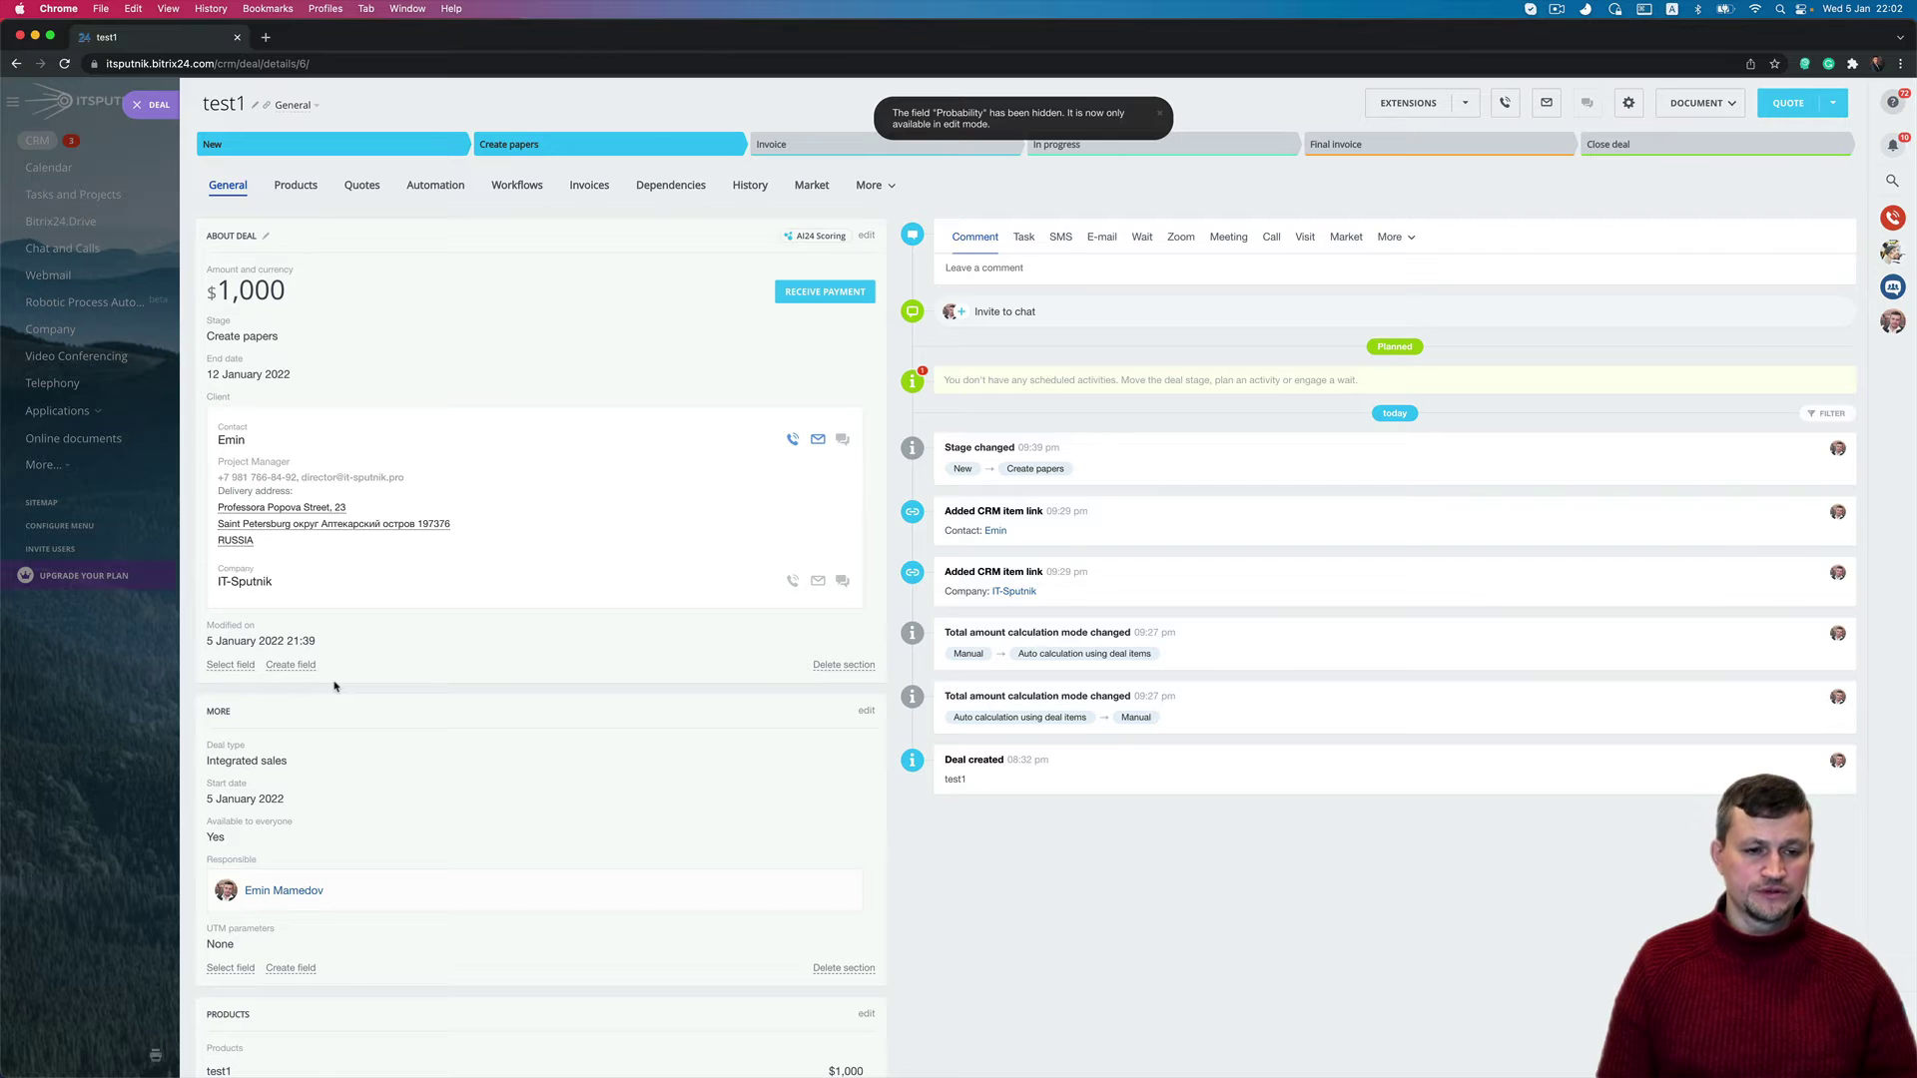
Switch About Deal into edit mode and reopen the Probability field's display options
left_click(865, 237)
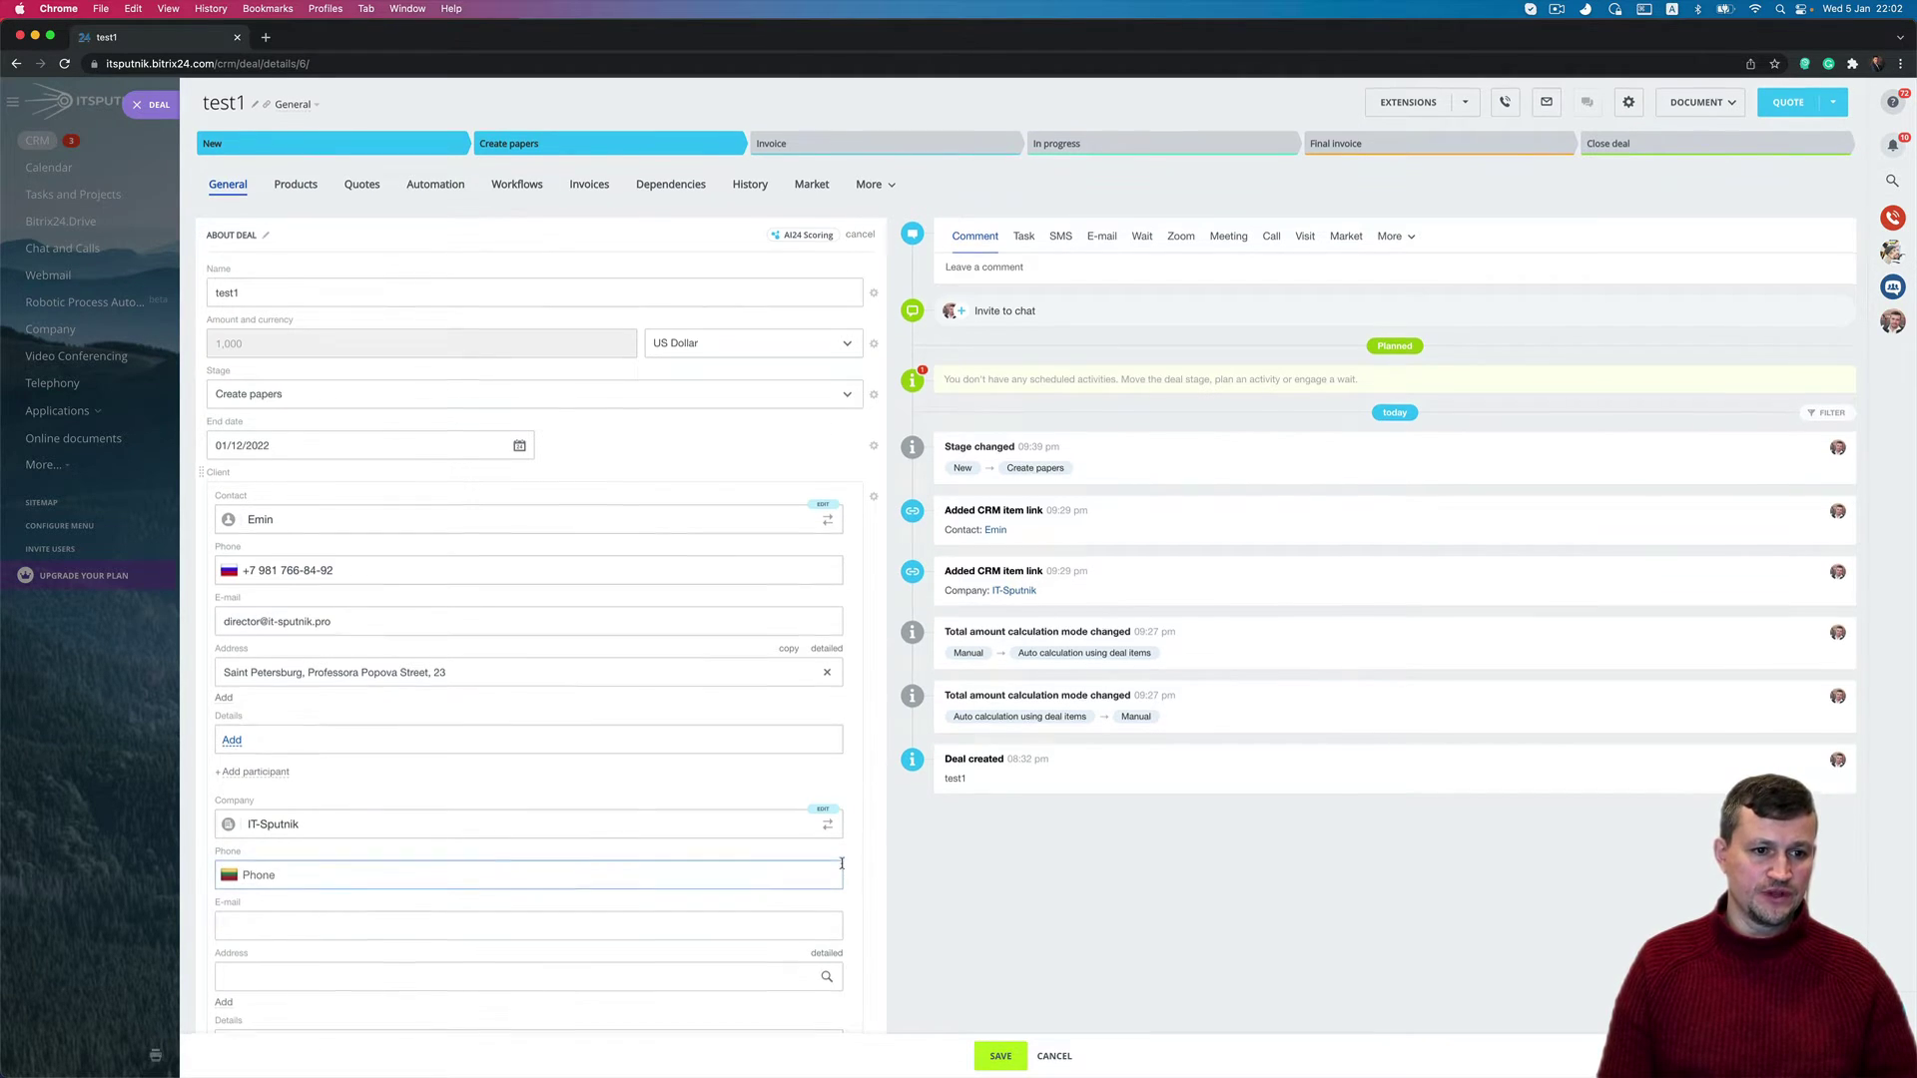
scroll(842, 863, "down", 5)
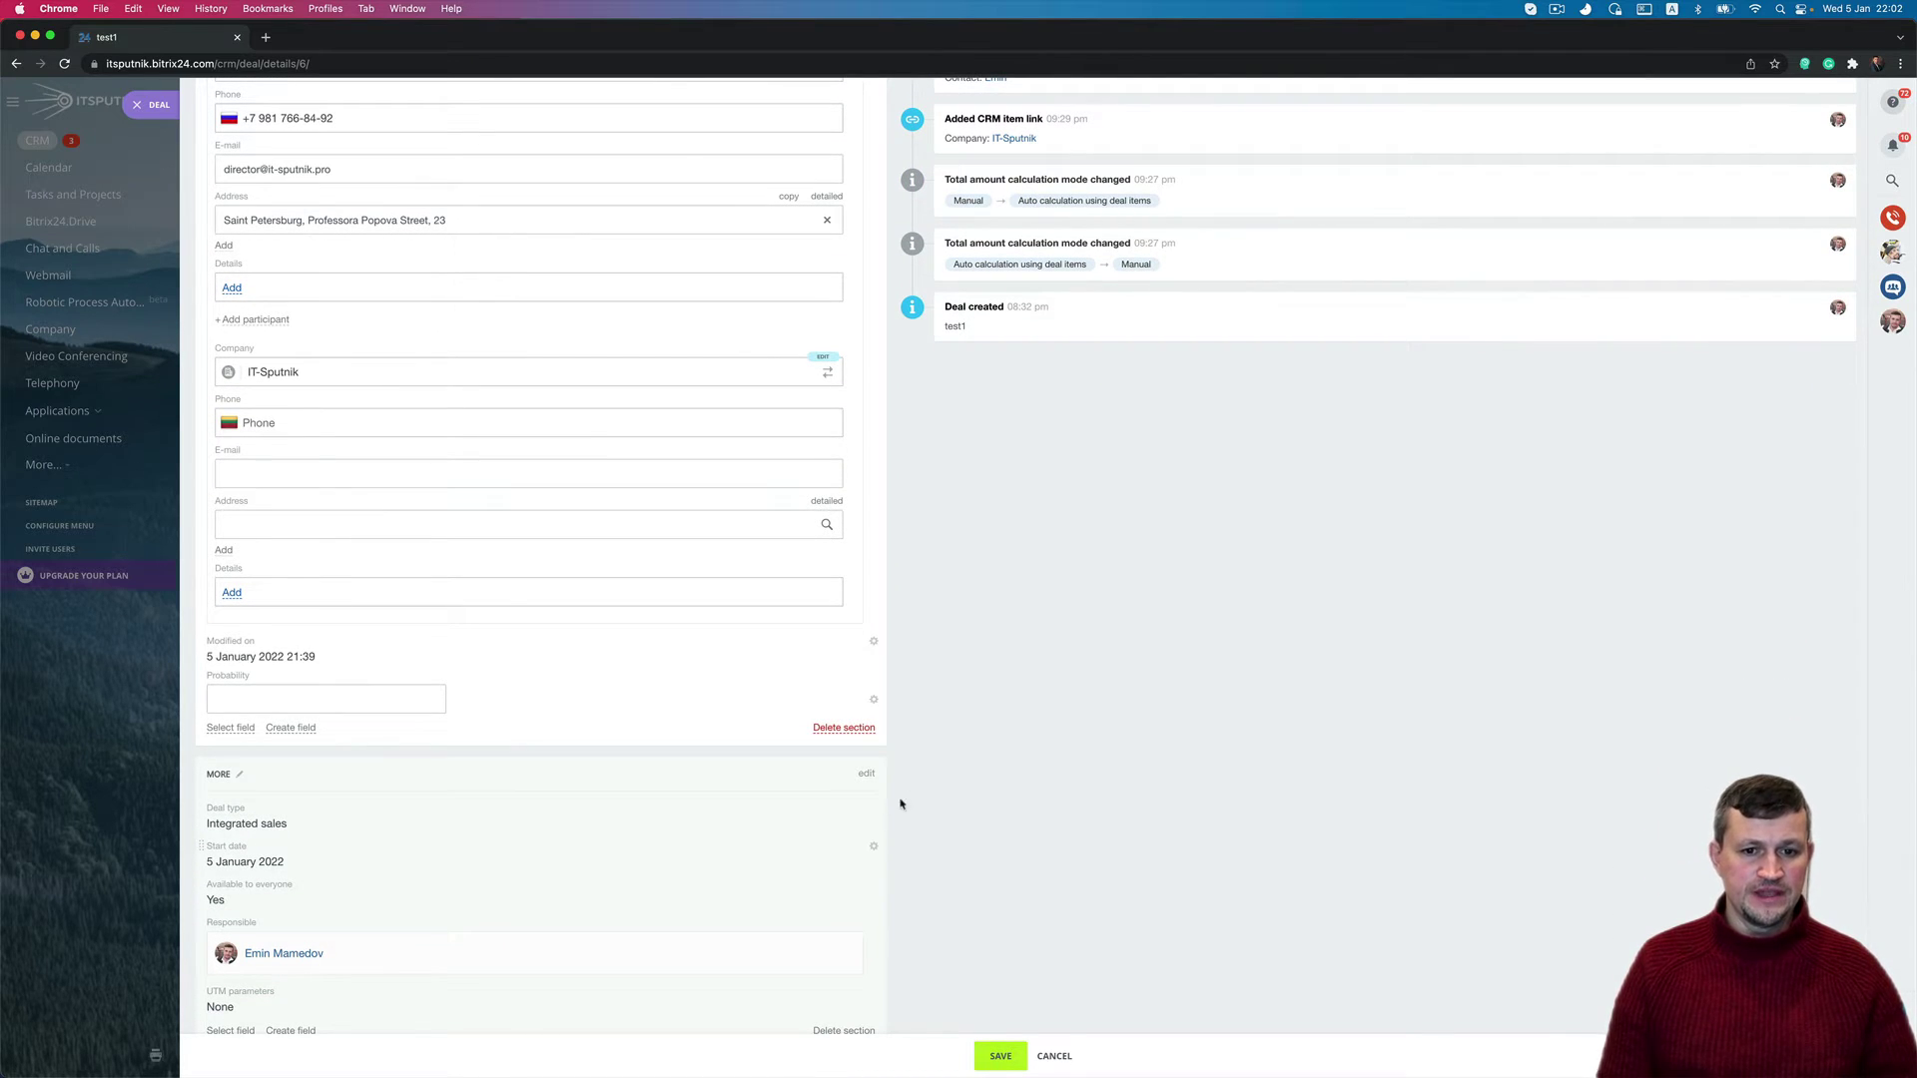
left_click(875, 700)
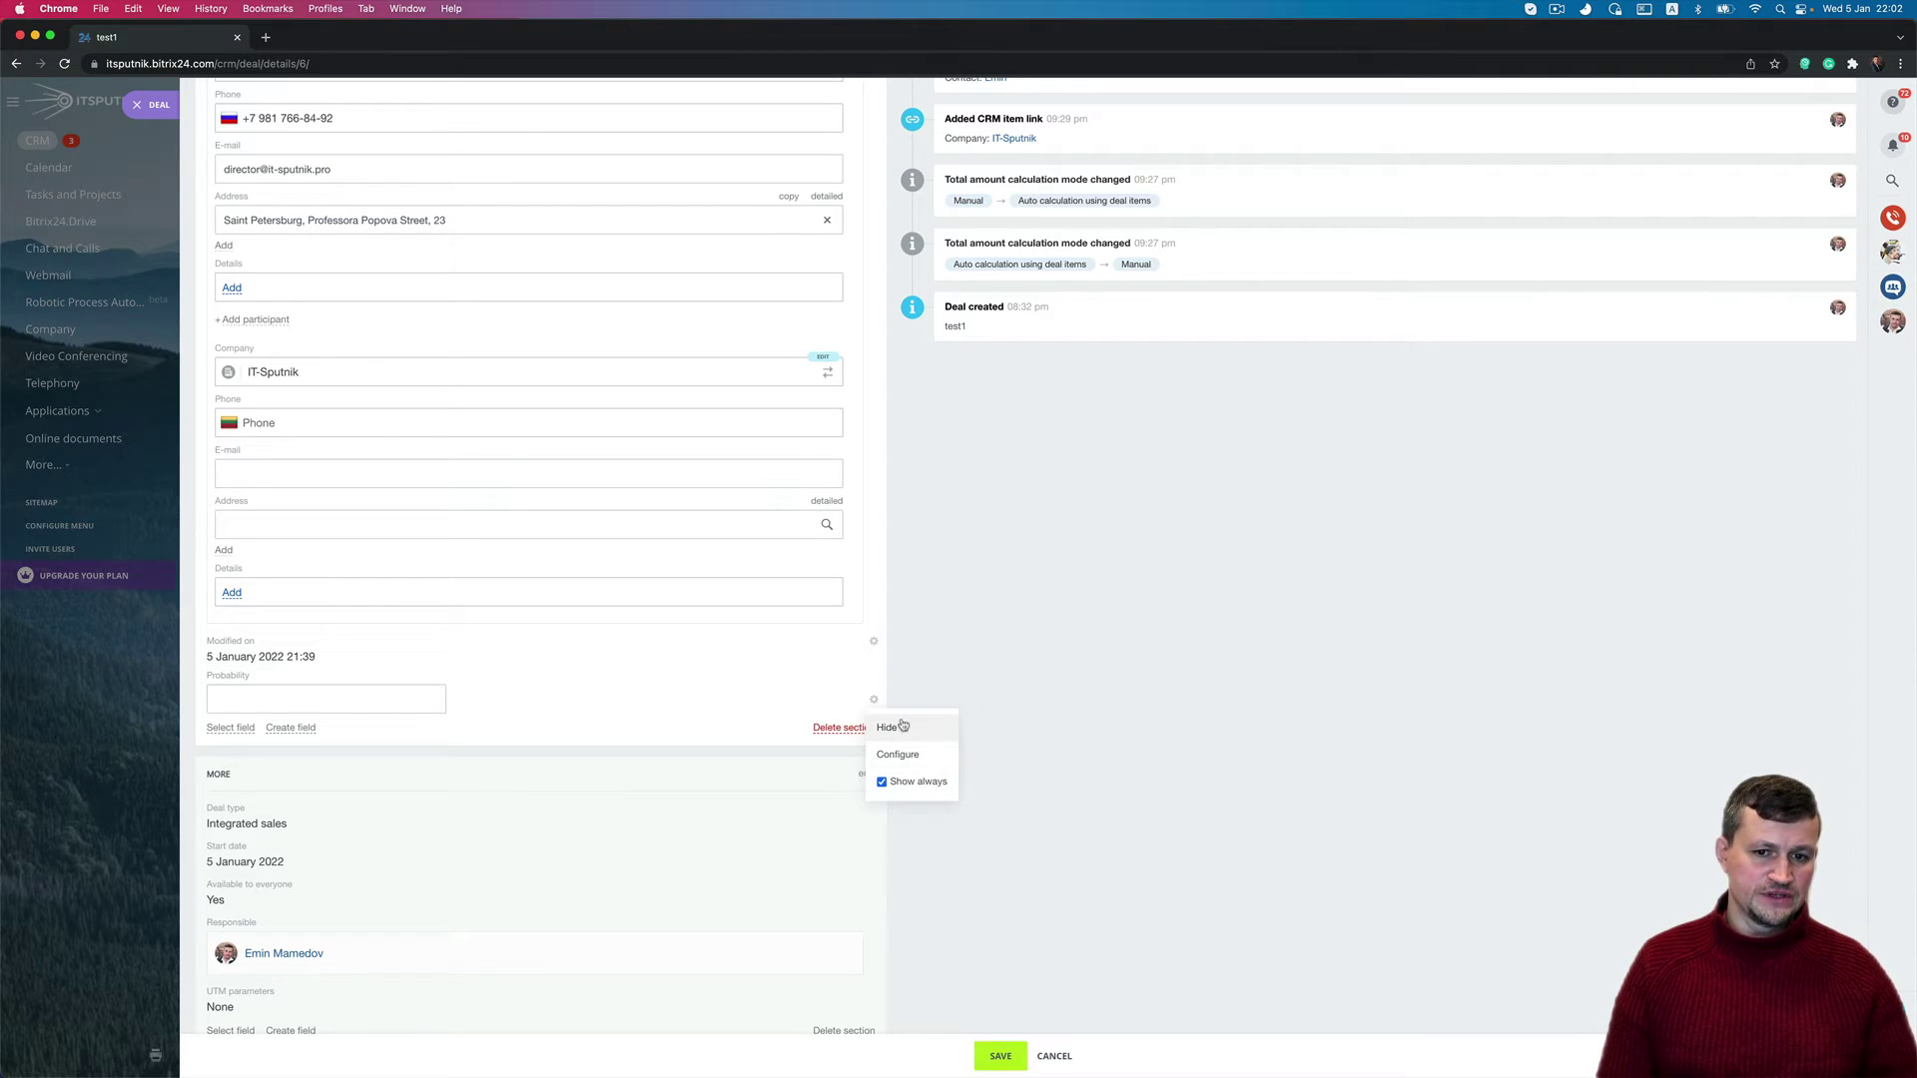
Save the About Deal edits so Probability stays visible below Modified on
left_click(1002, 1059)
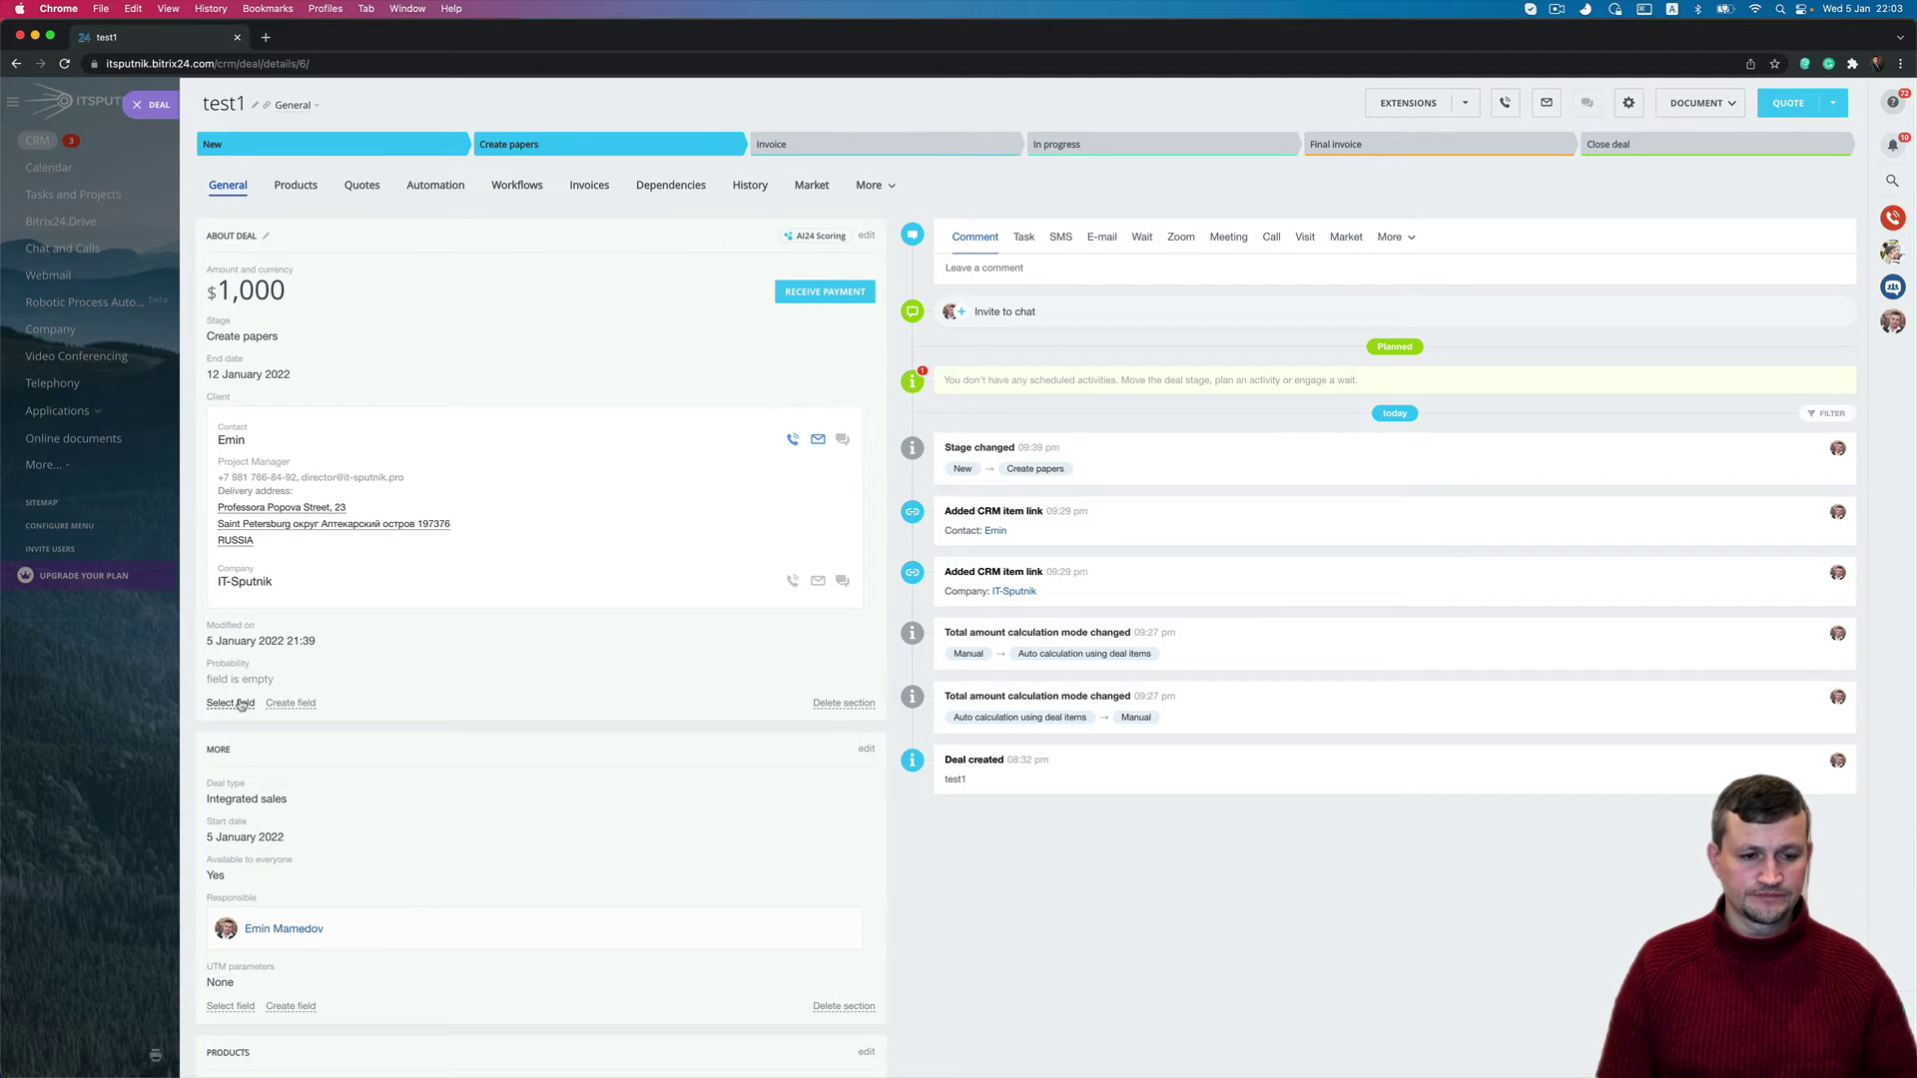
Show the new-field types under About Deal, from String to Create custom field type
left_click(290, 705)
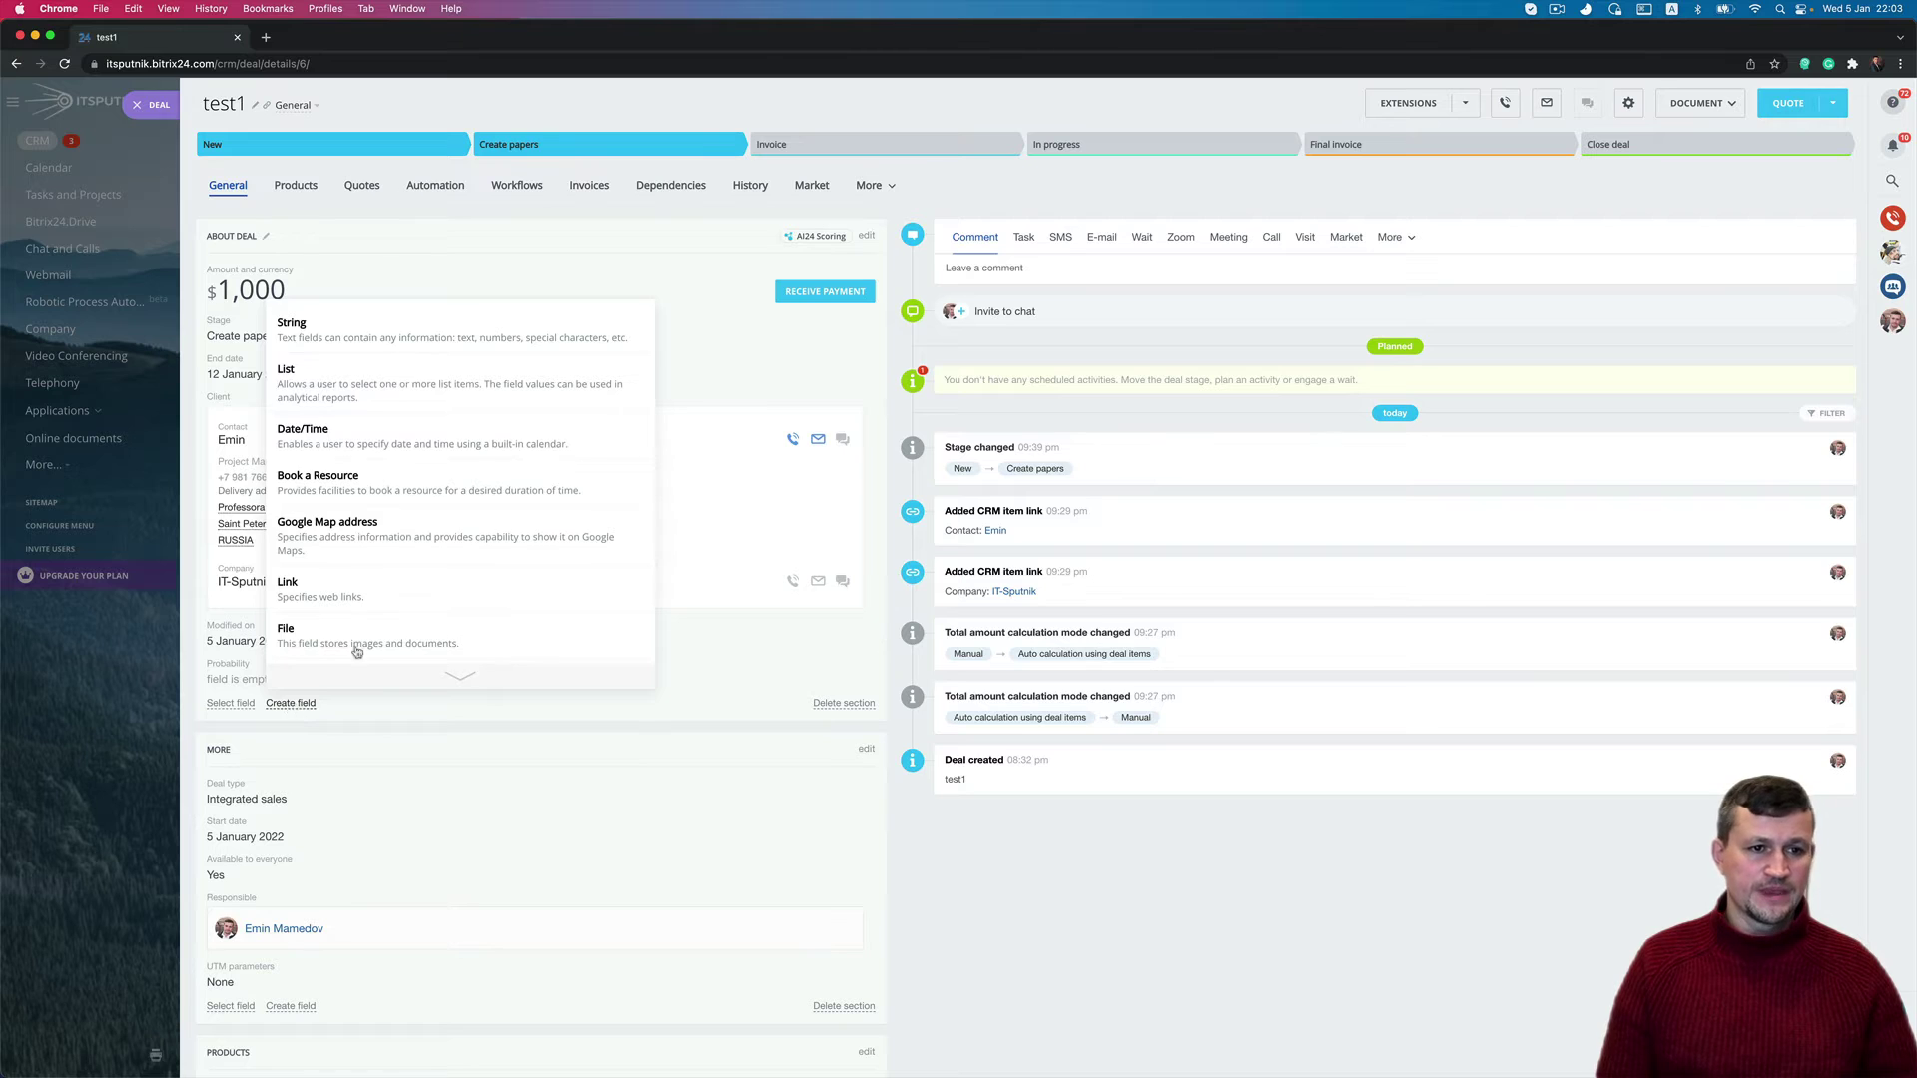
scroll(478, 387, "down", 1)
scroll(496, 372, "up", 1)
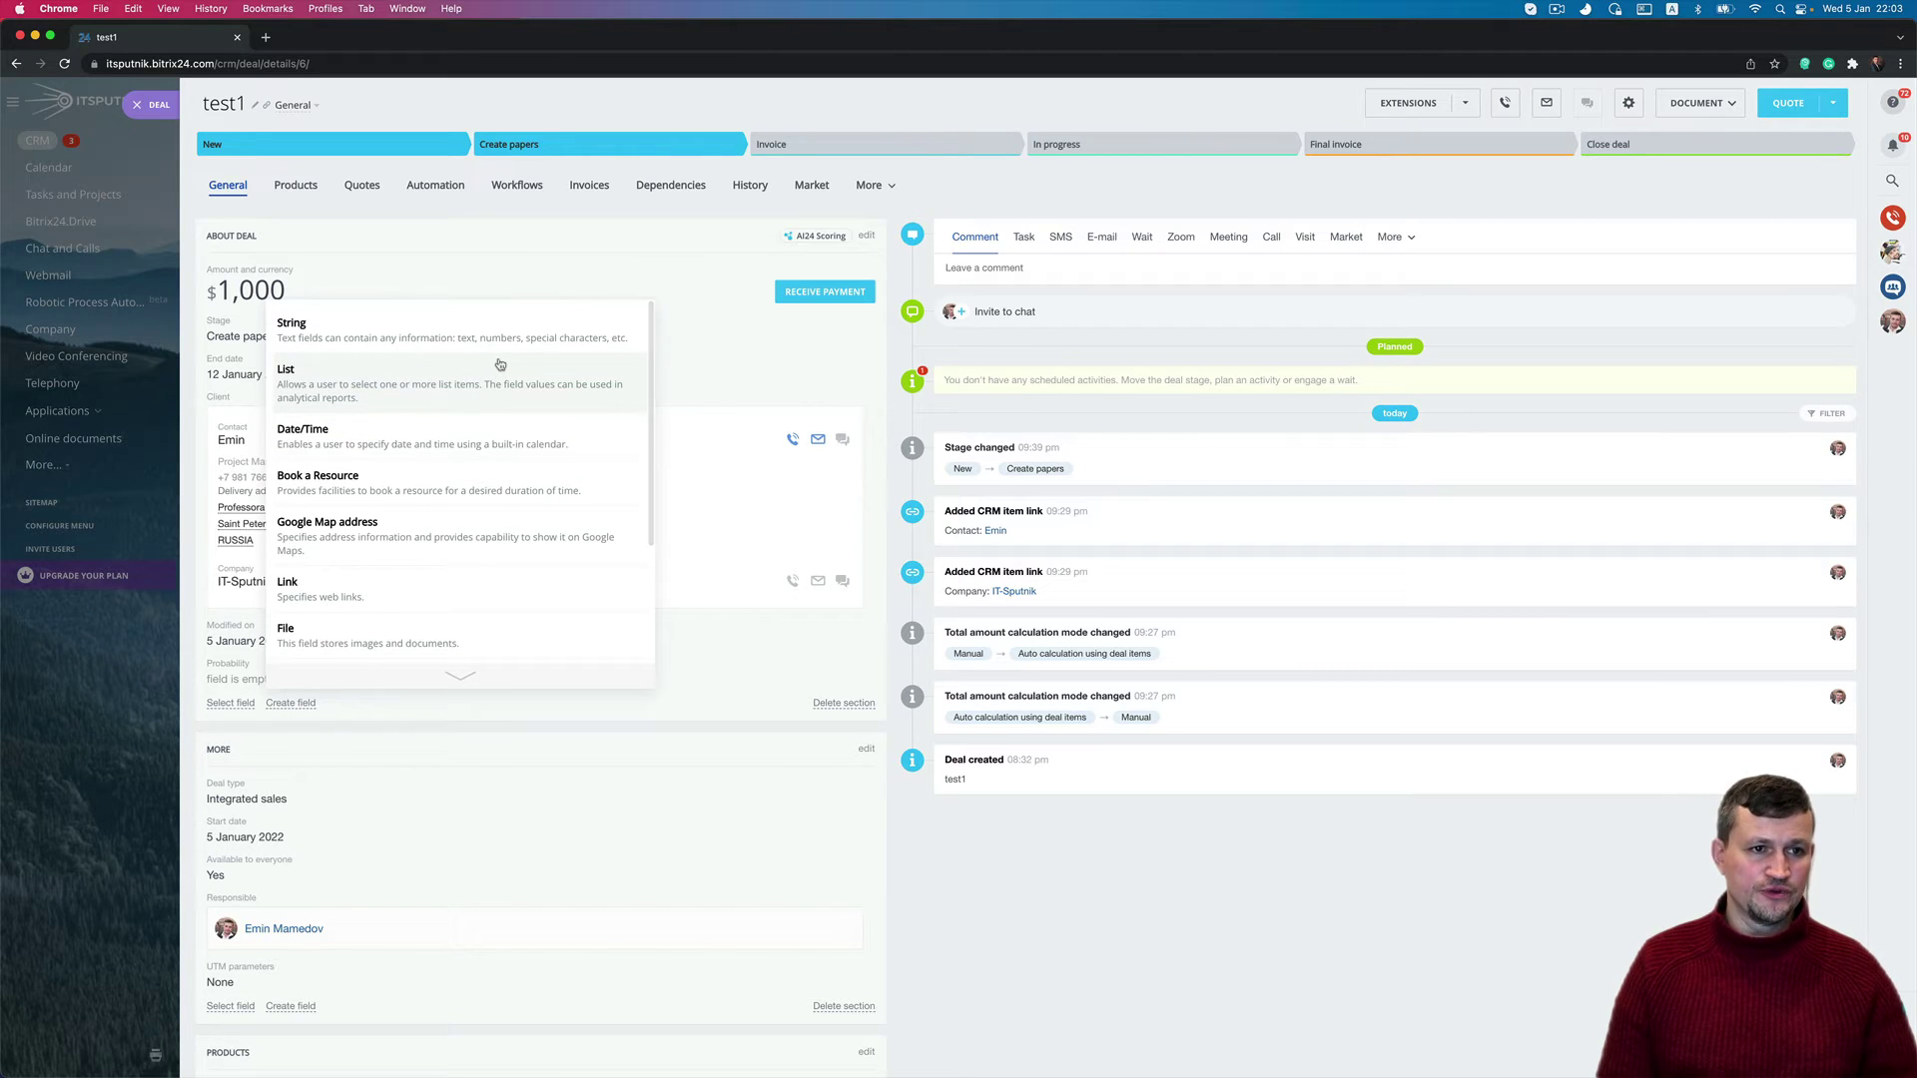
scroll(459, 574, "down", 4)
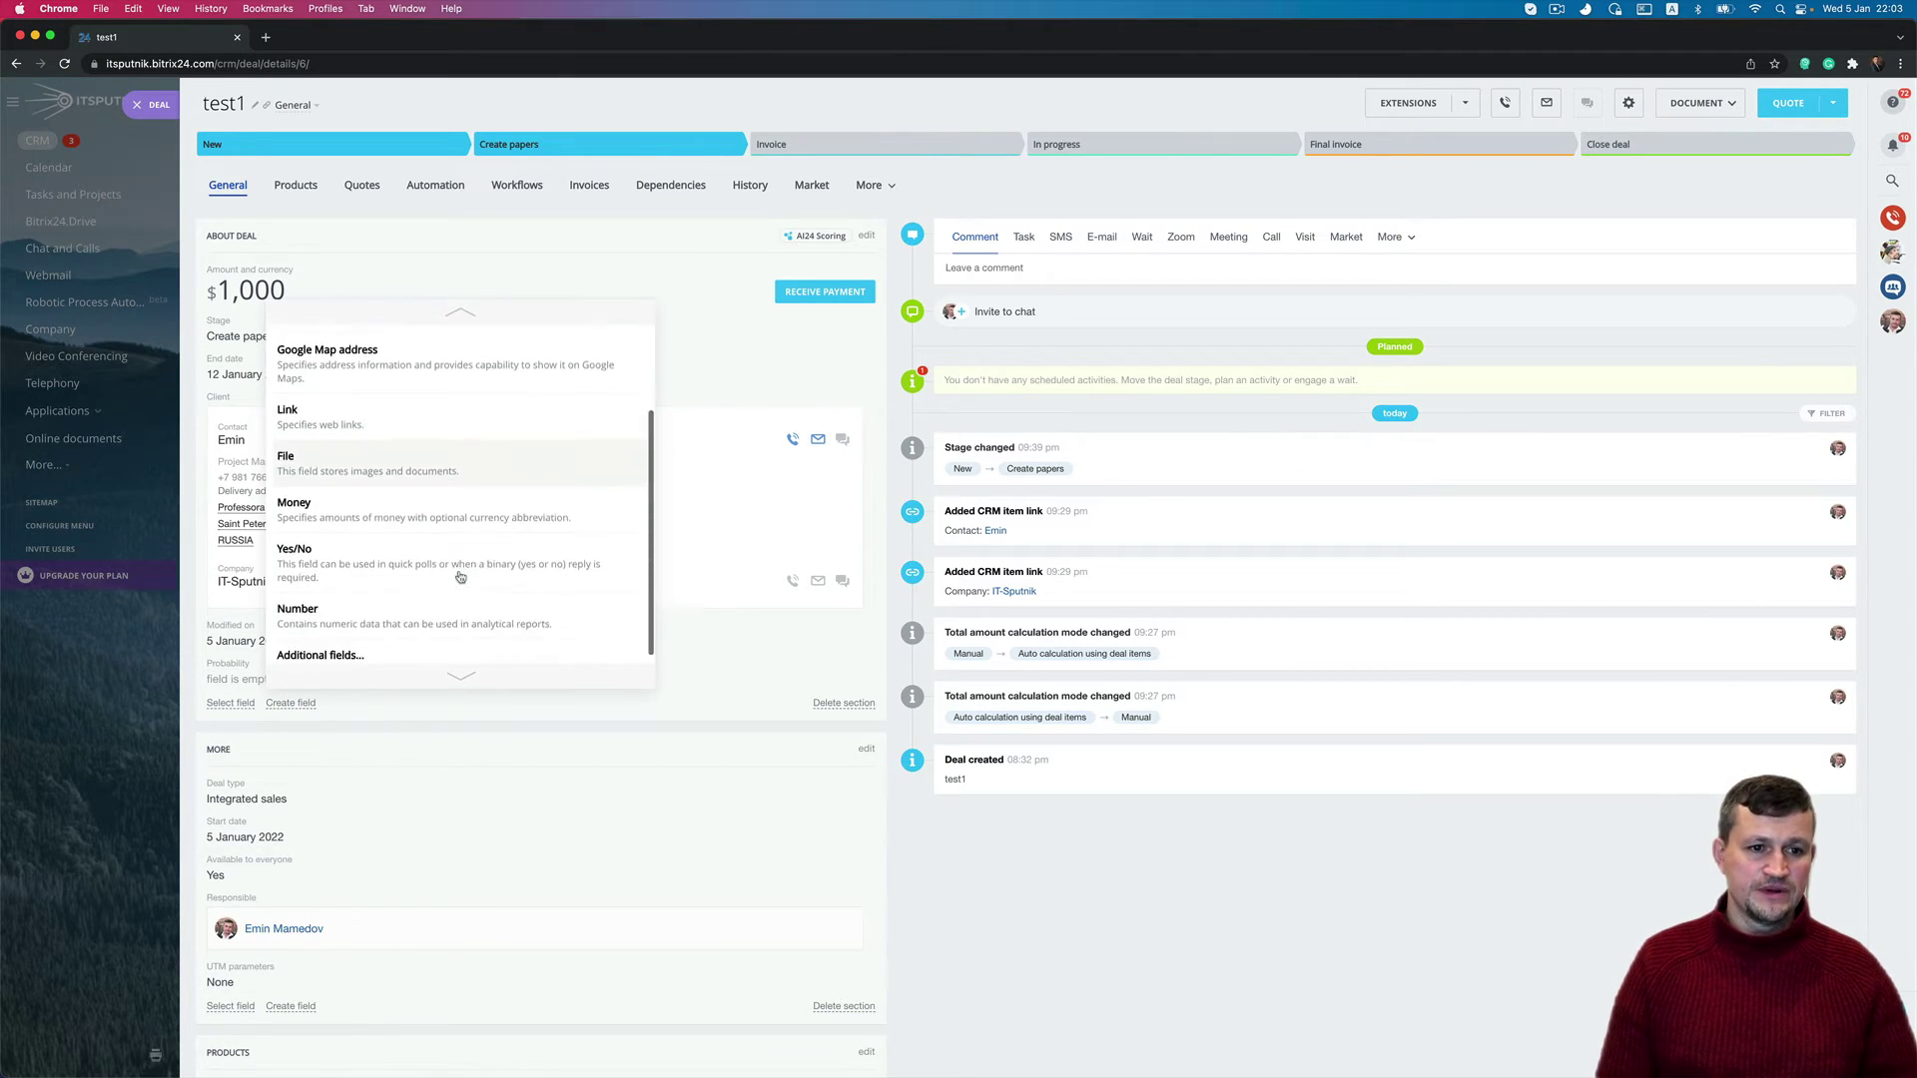
scroll(459, 575, "down", 4)
scroll(459, 575, "up", 4)
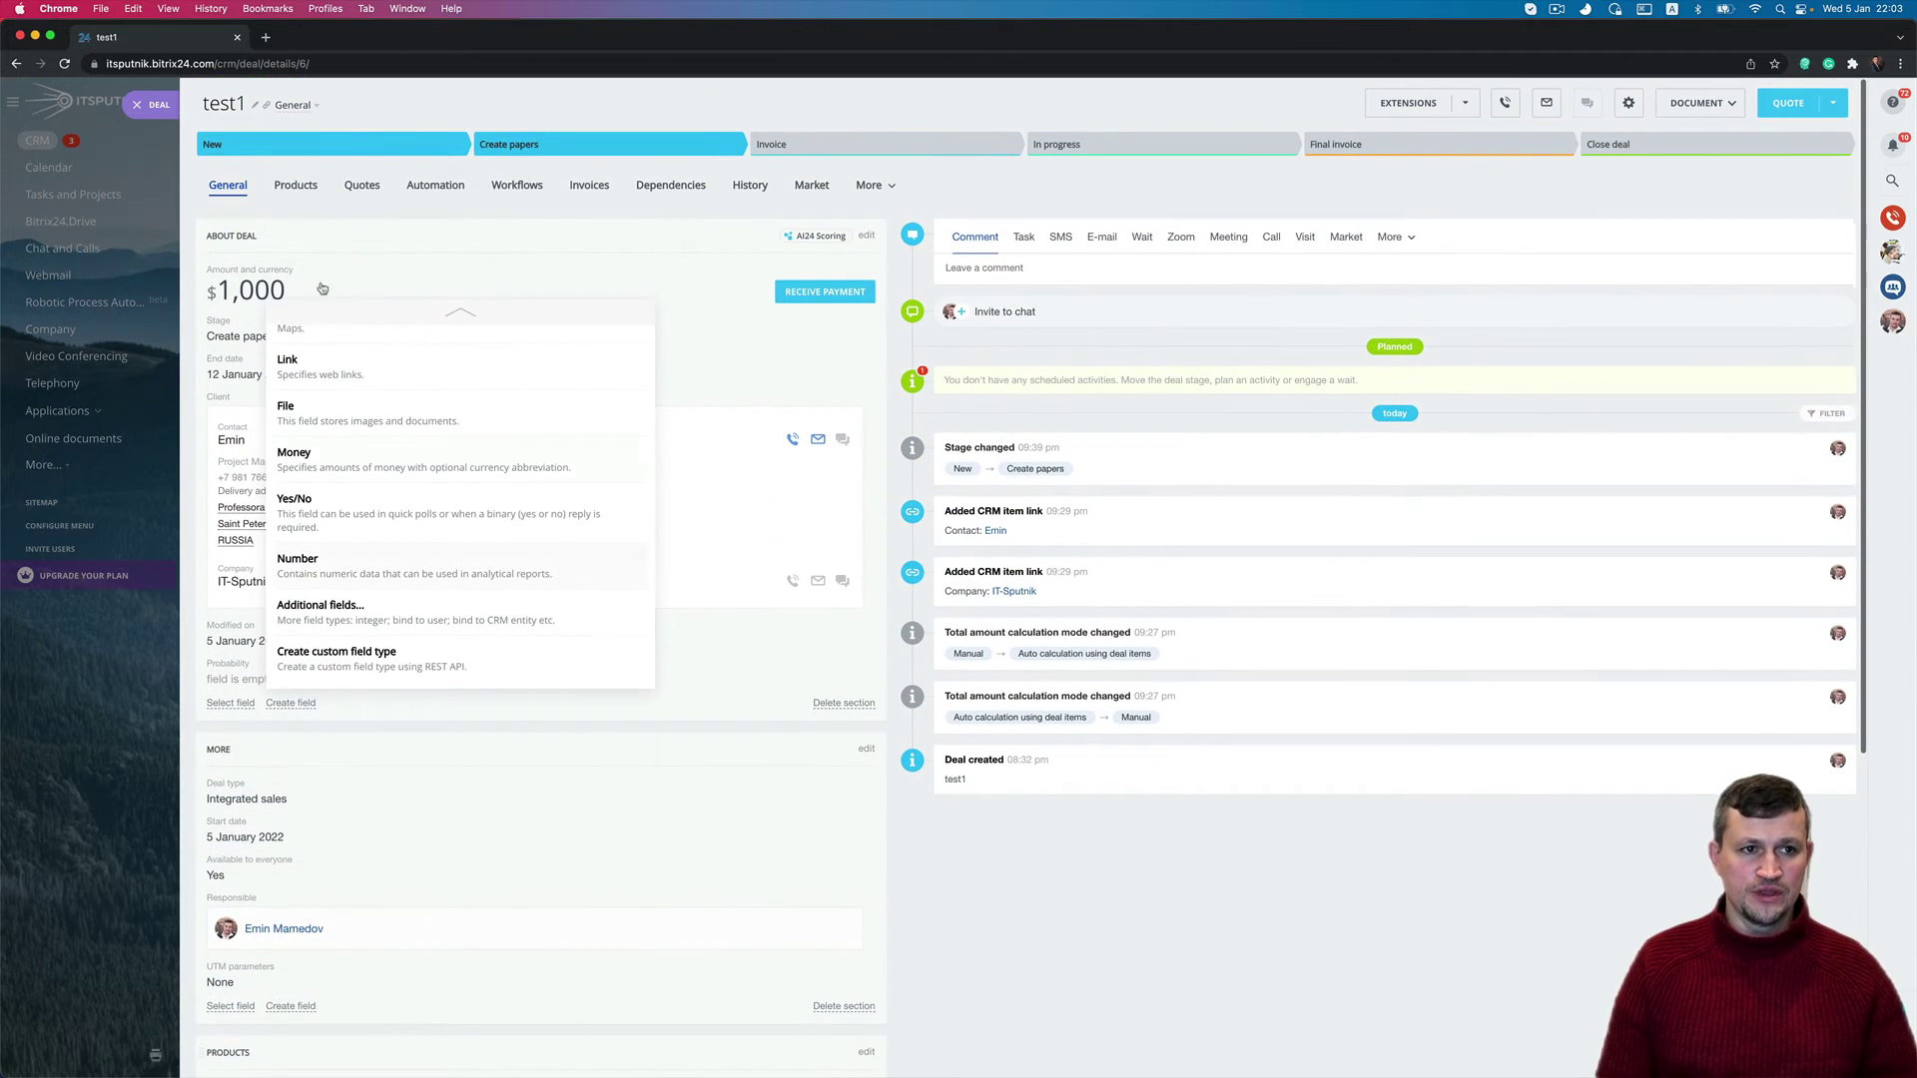
Close the deal and open the Deal custom fields list under Form and report settings
left_click(170, 103)
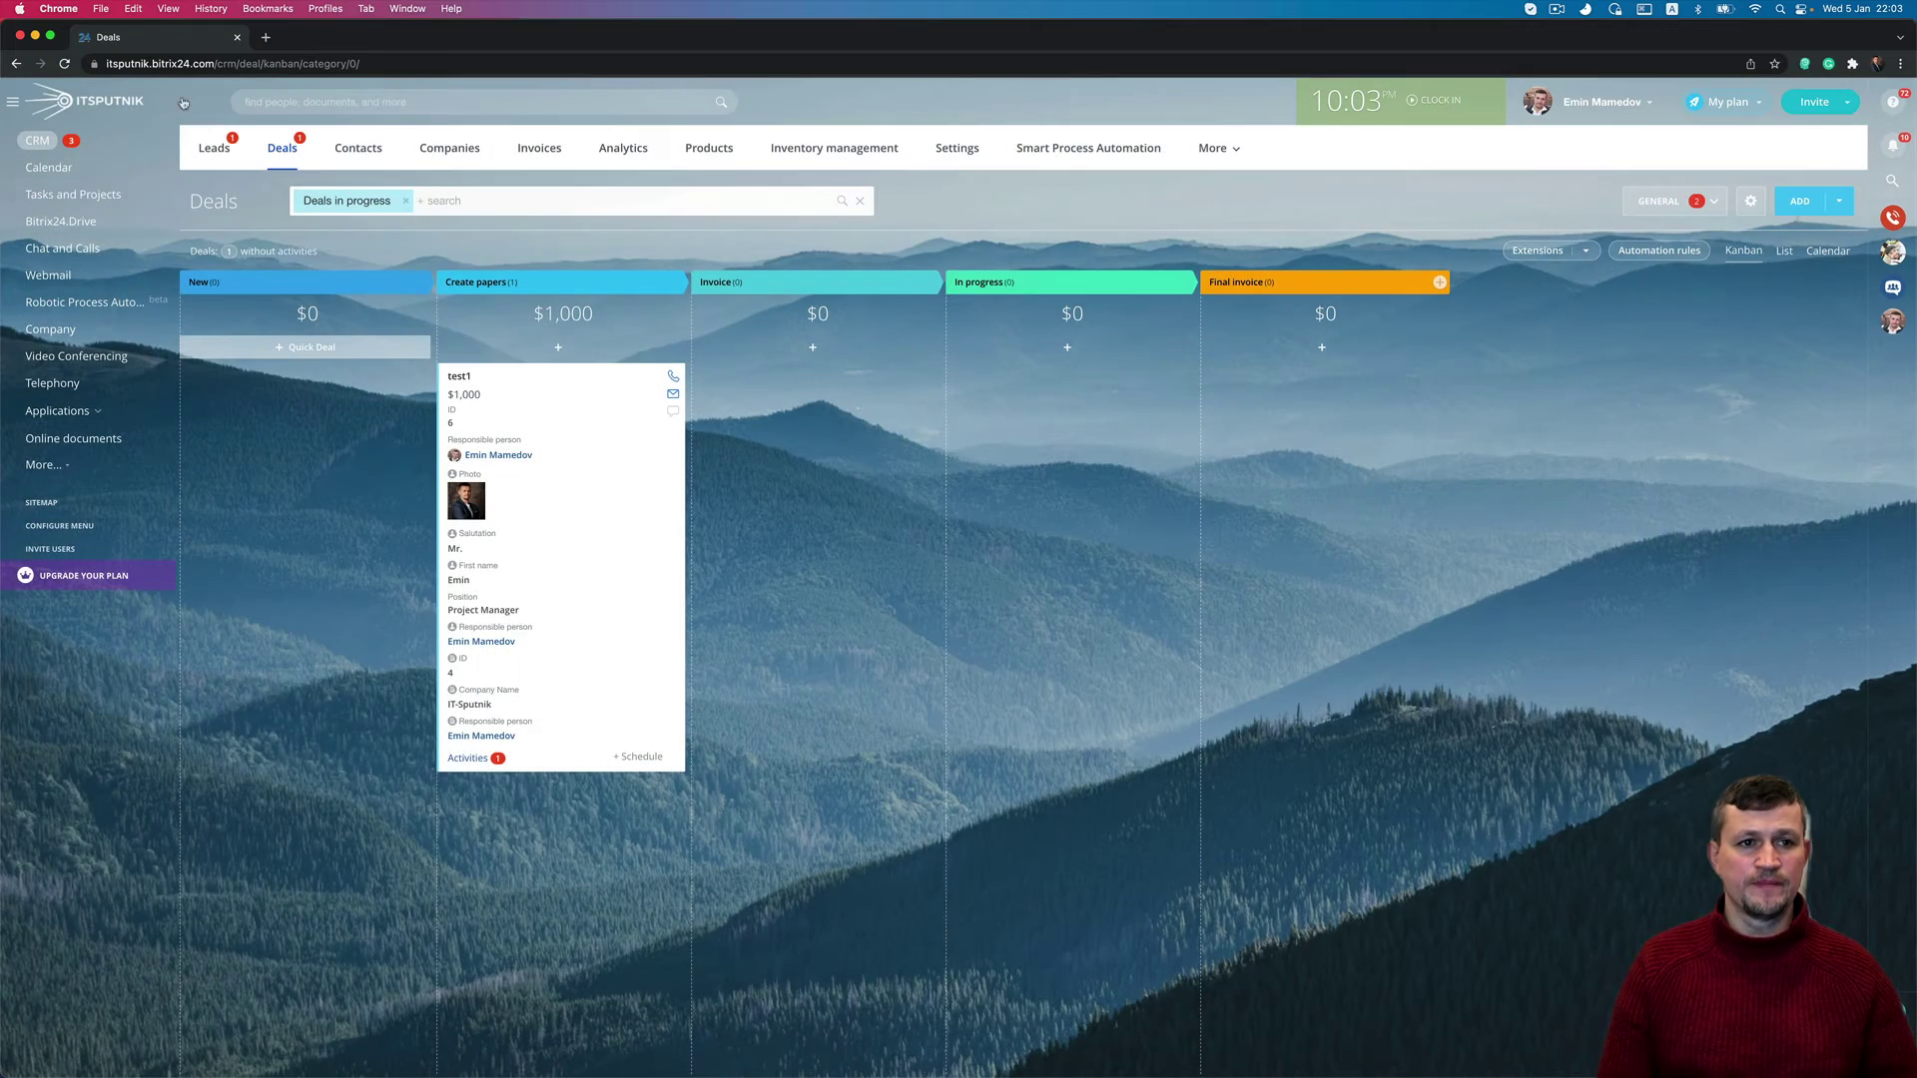
left_click(957, 152)
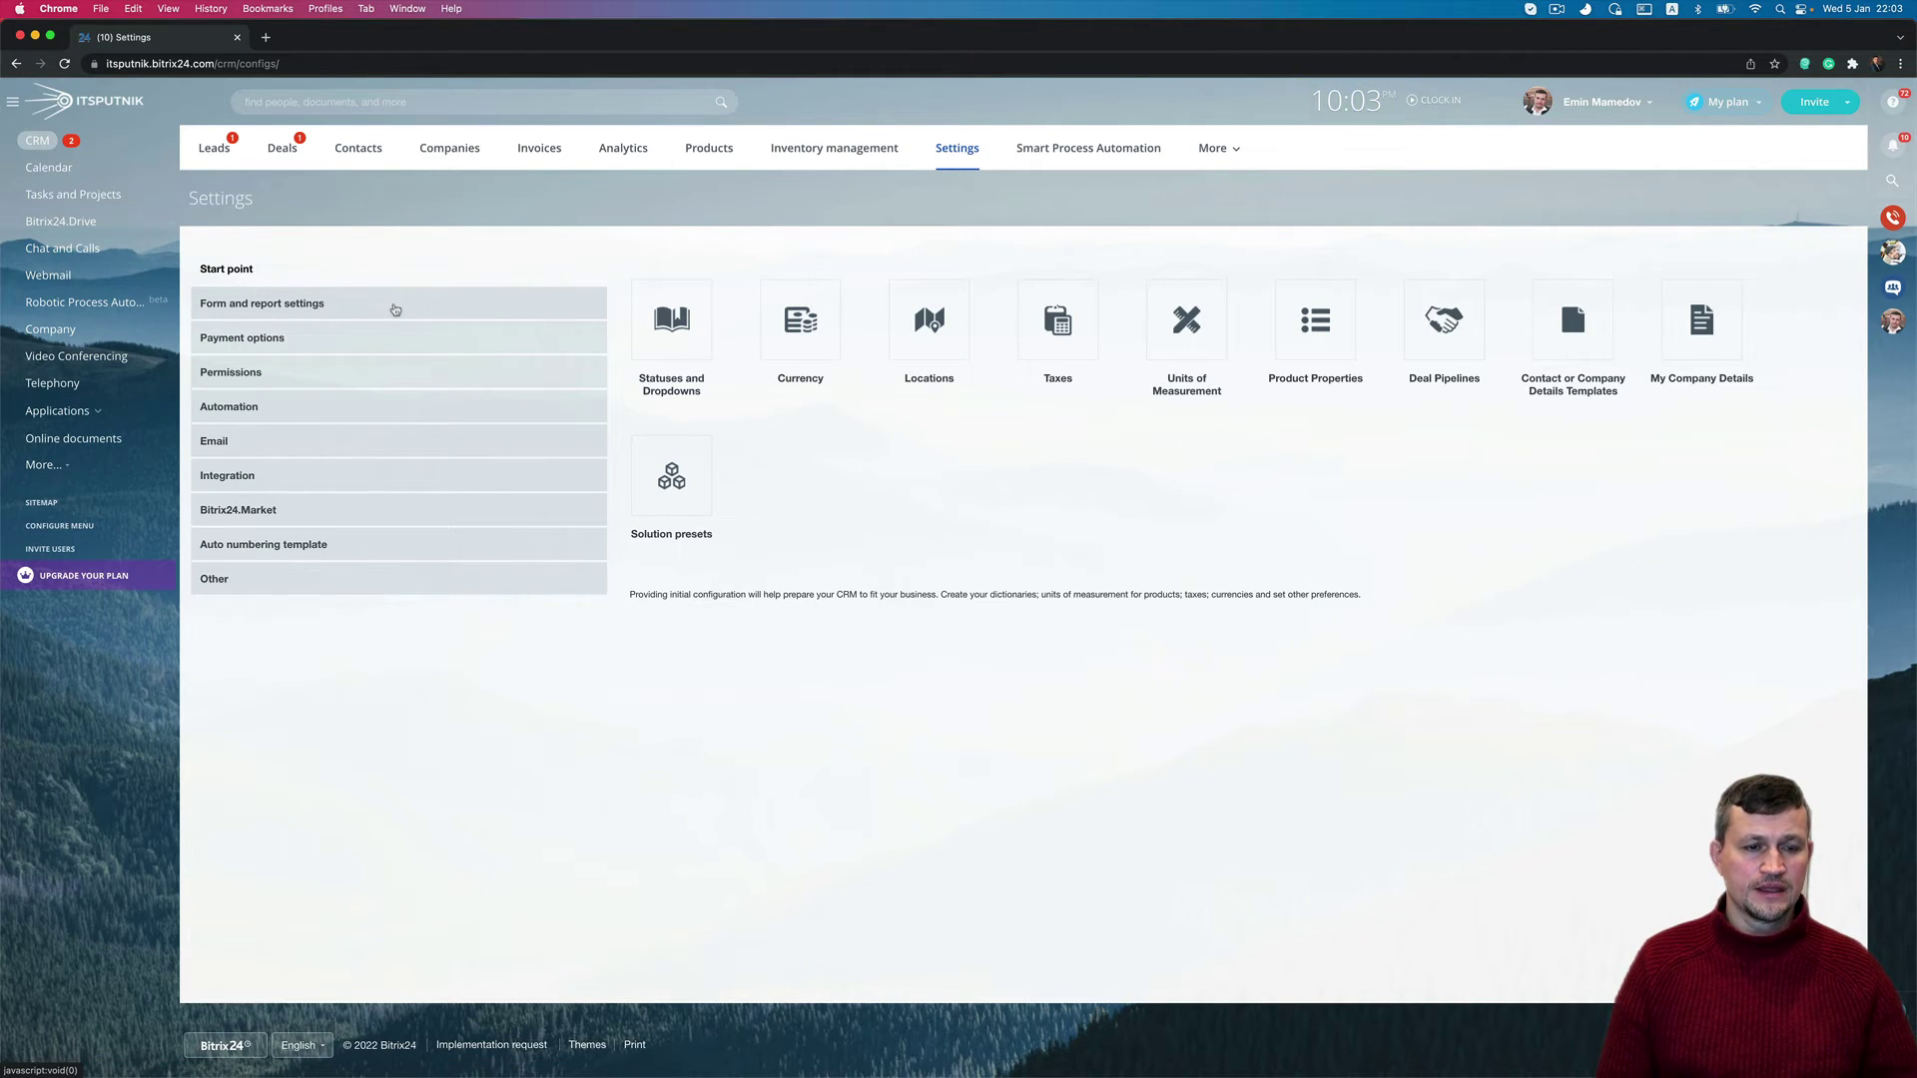
left_click(394, 309)
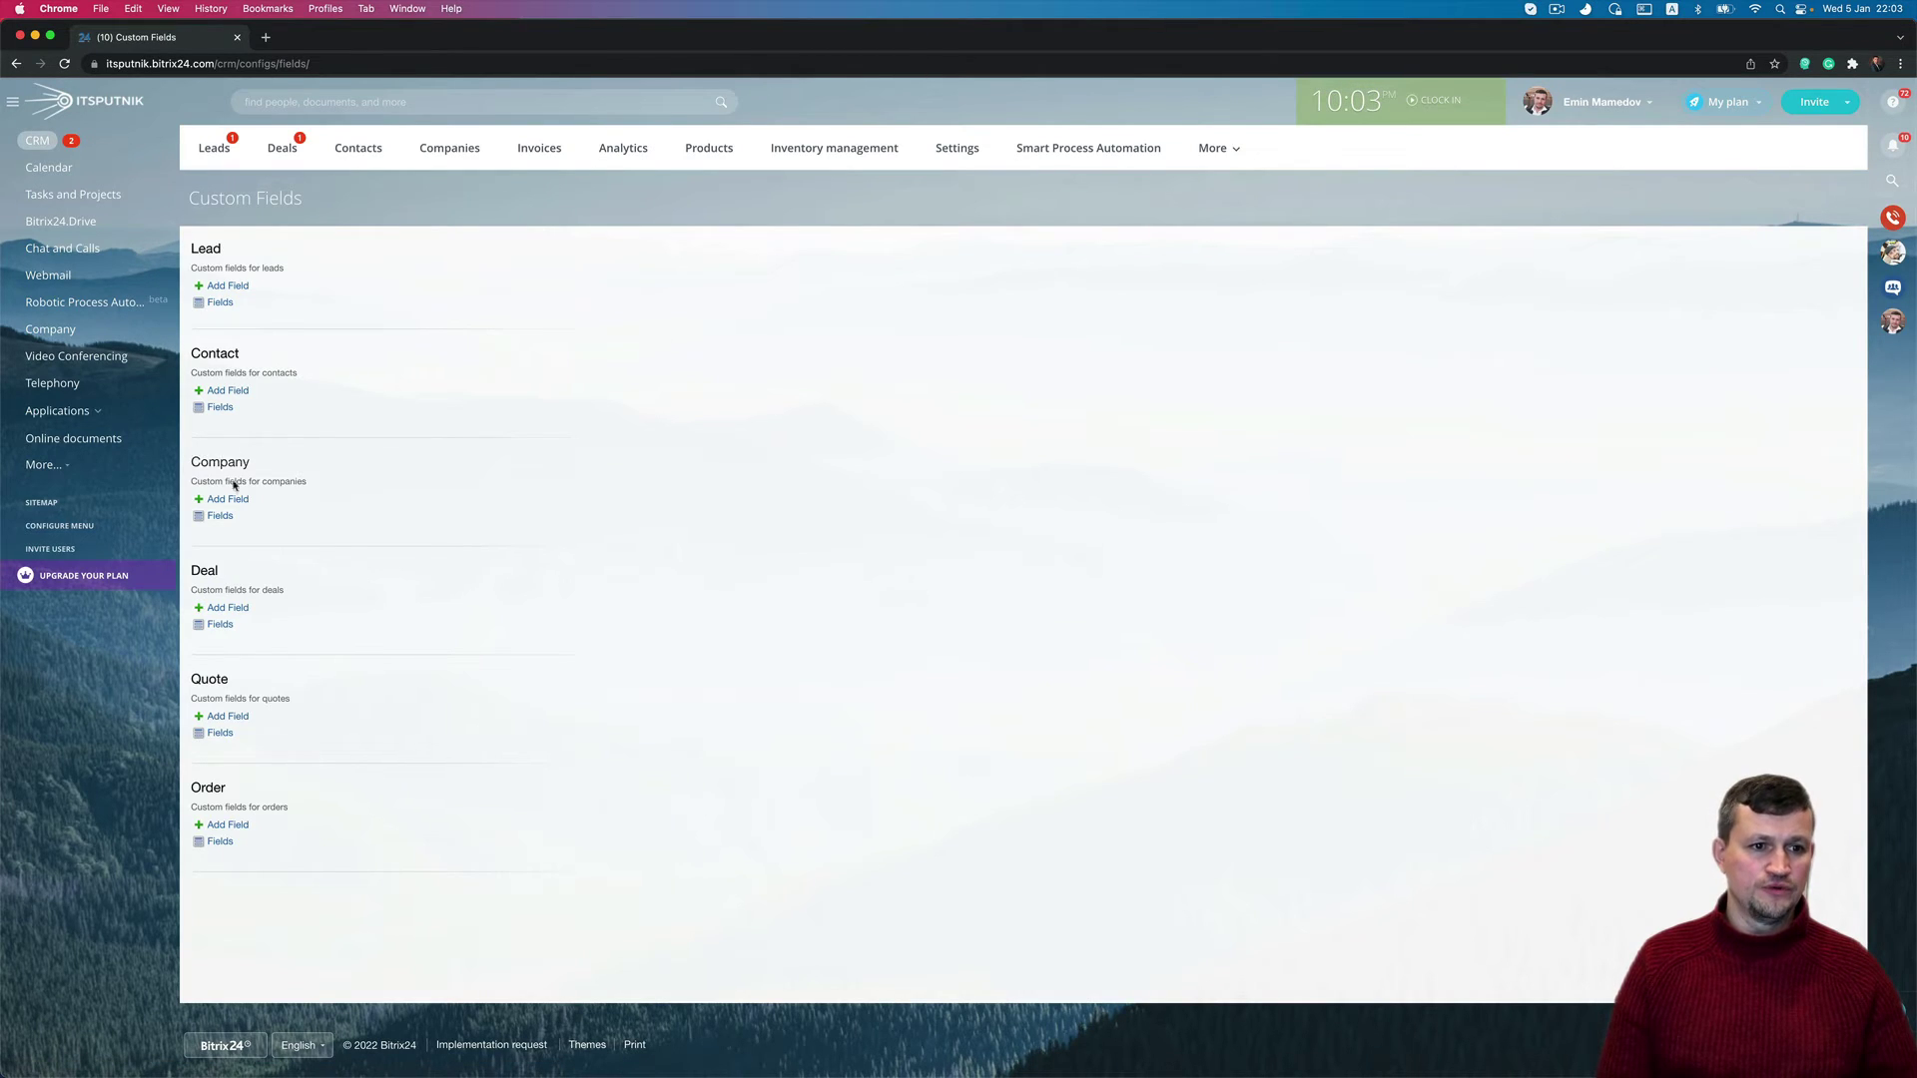
left_click(229, 625)
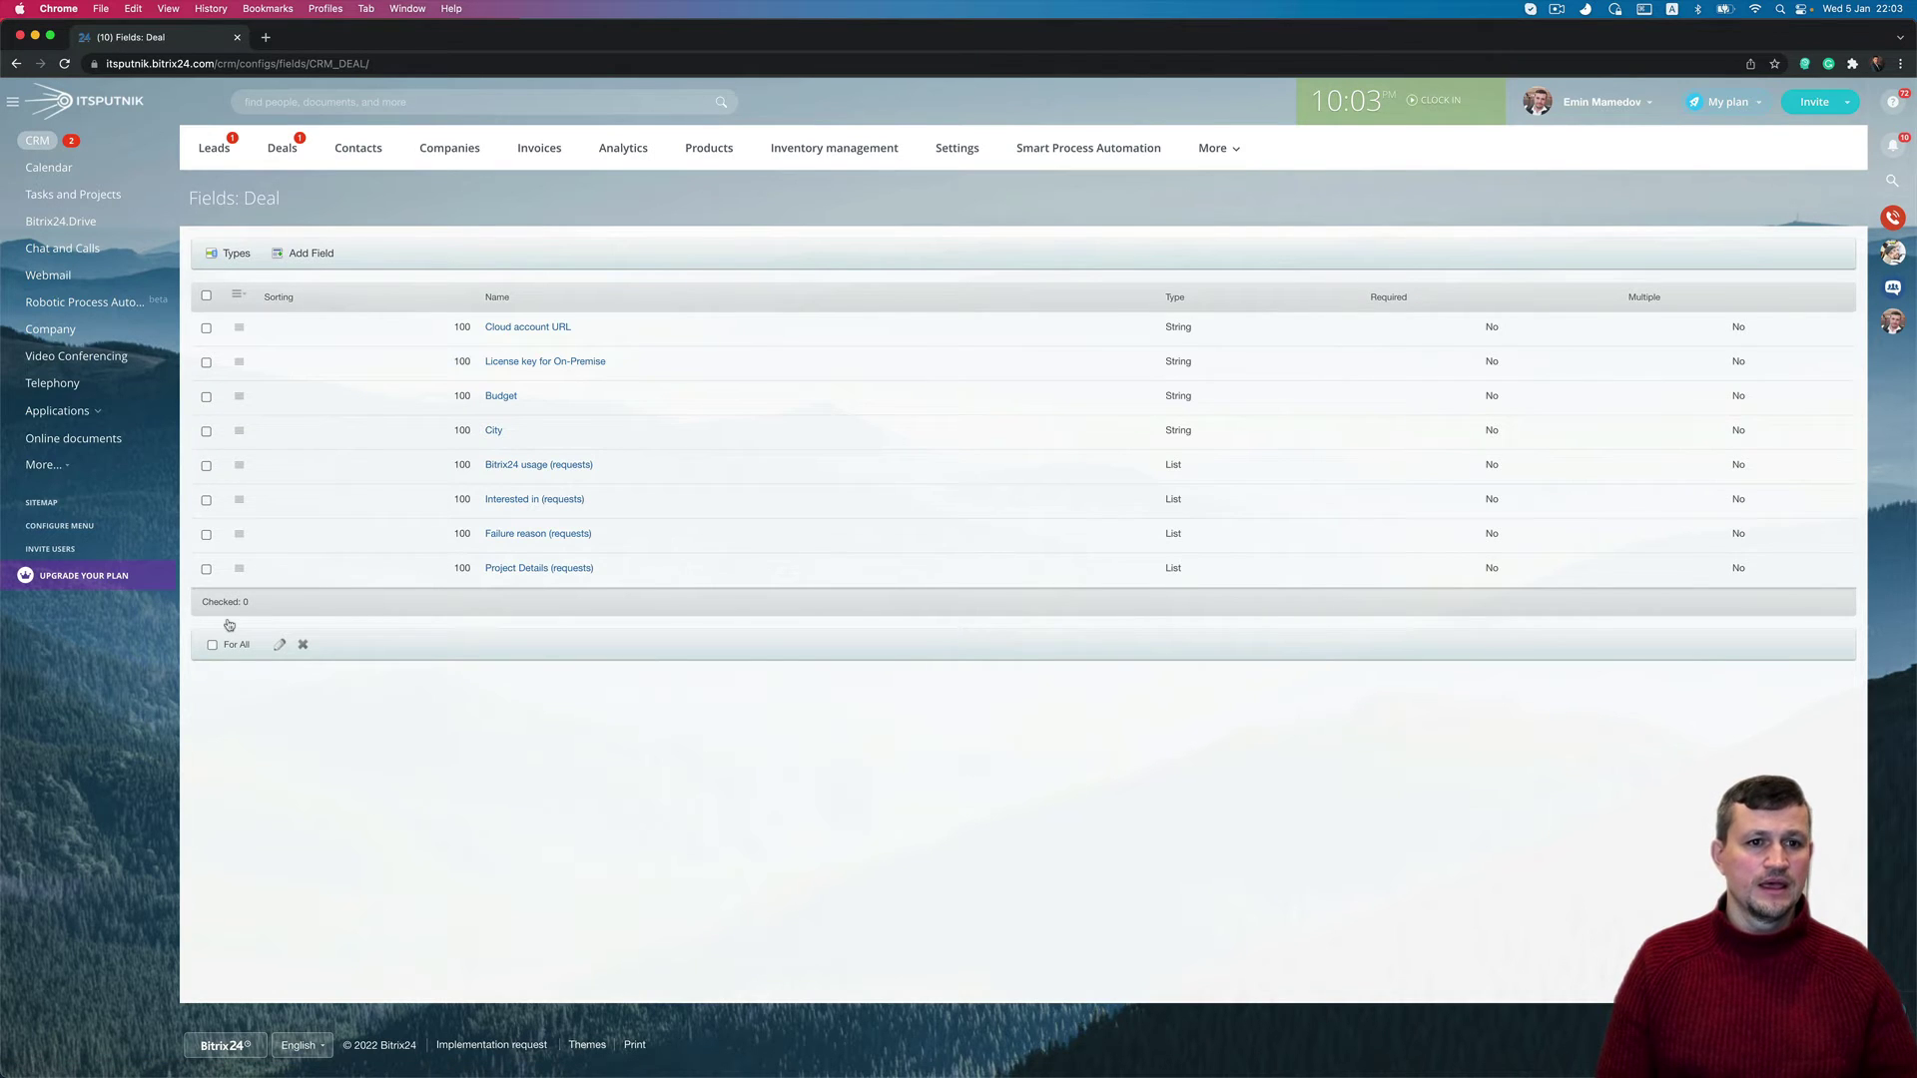
Add a new custom deal field and name it 'Test Field'
left_click(302, 255)
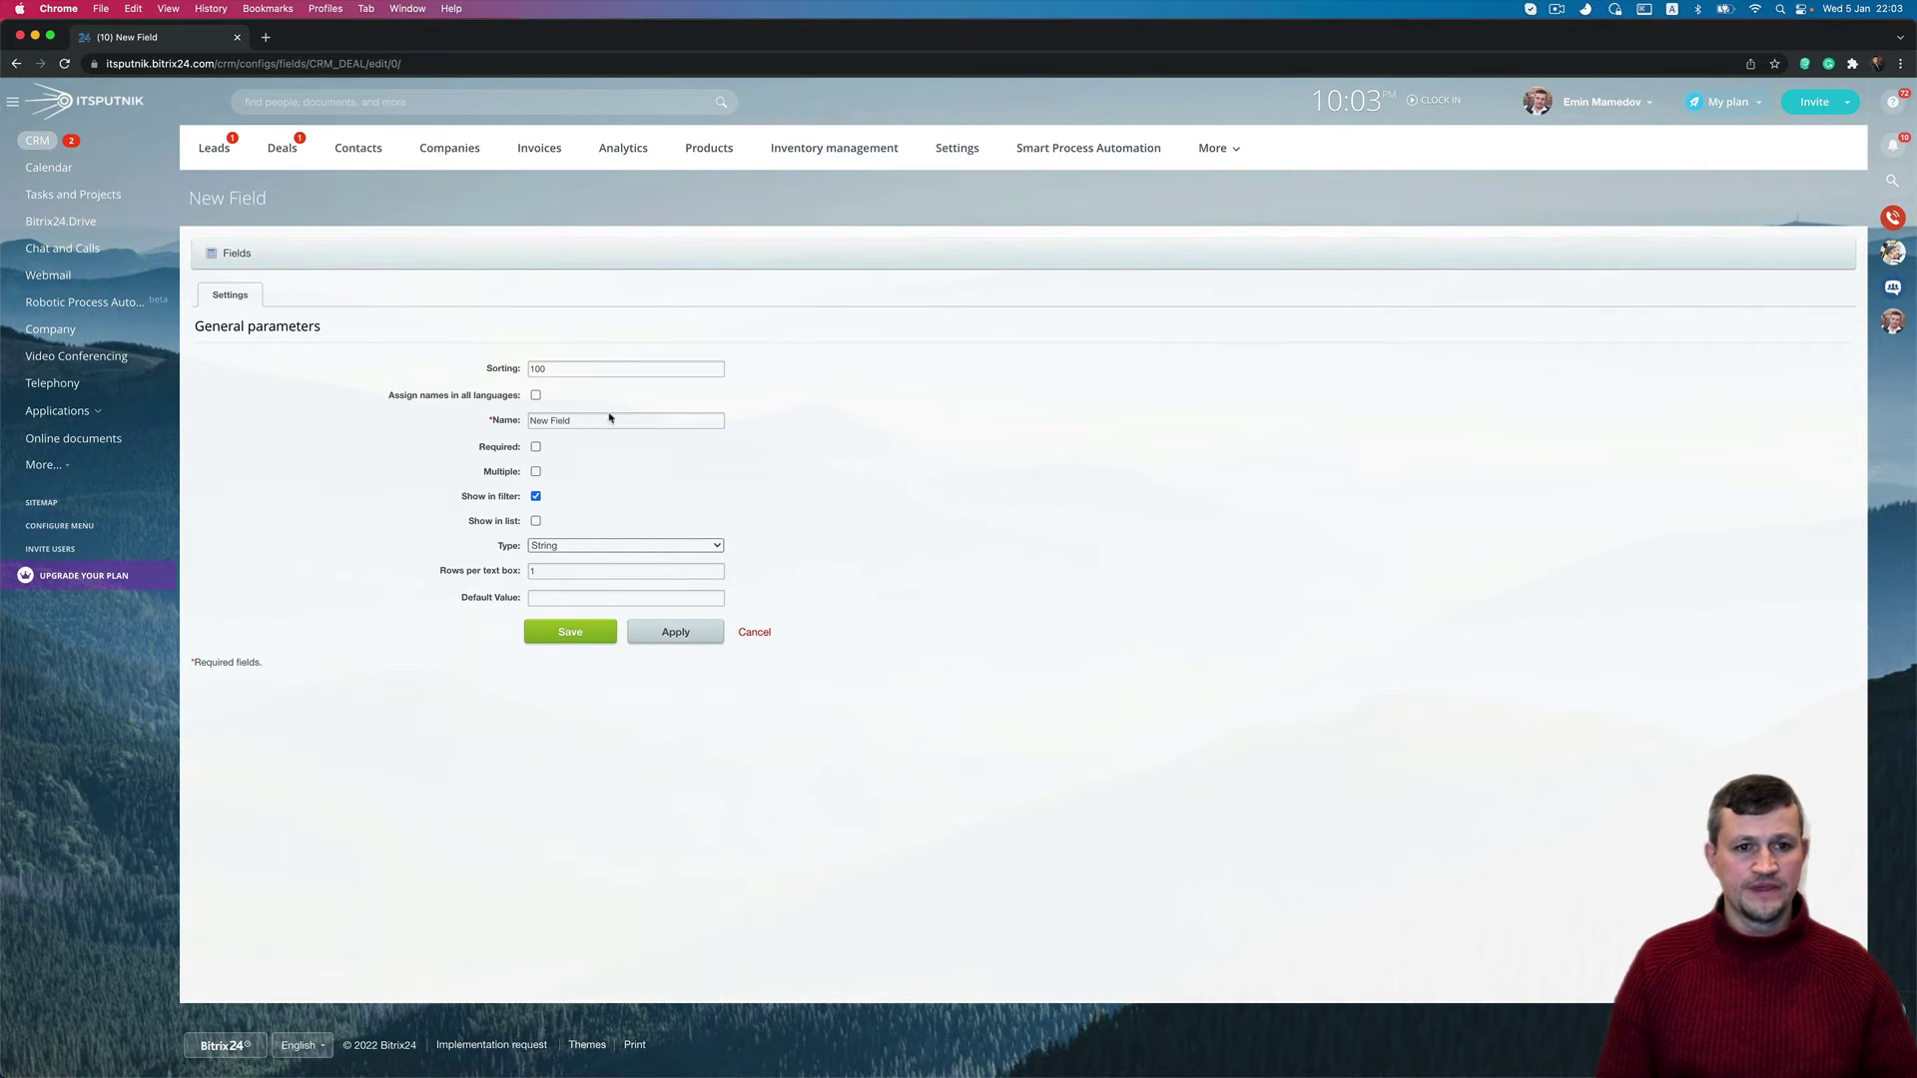
triple_click(617, 419)
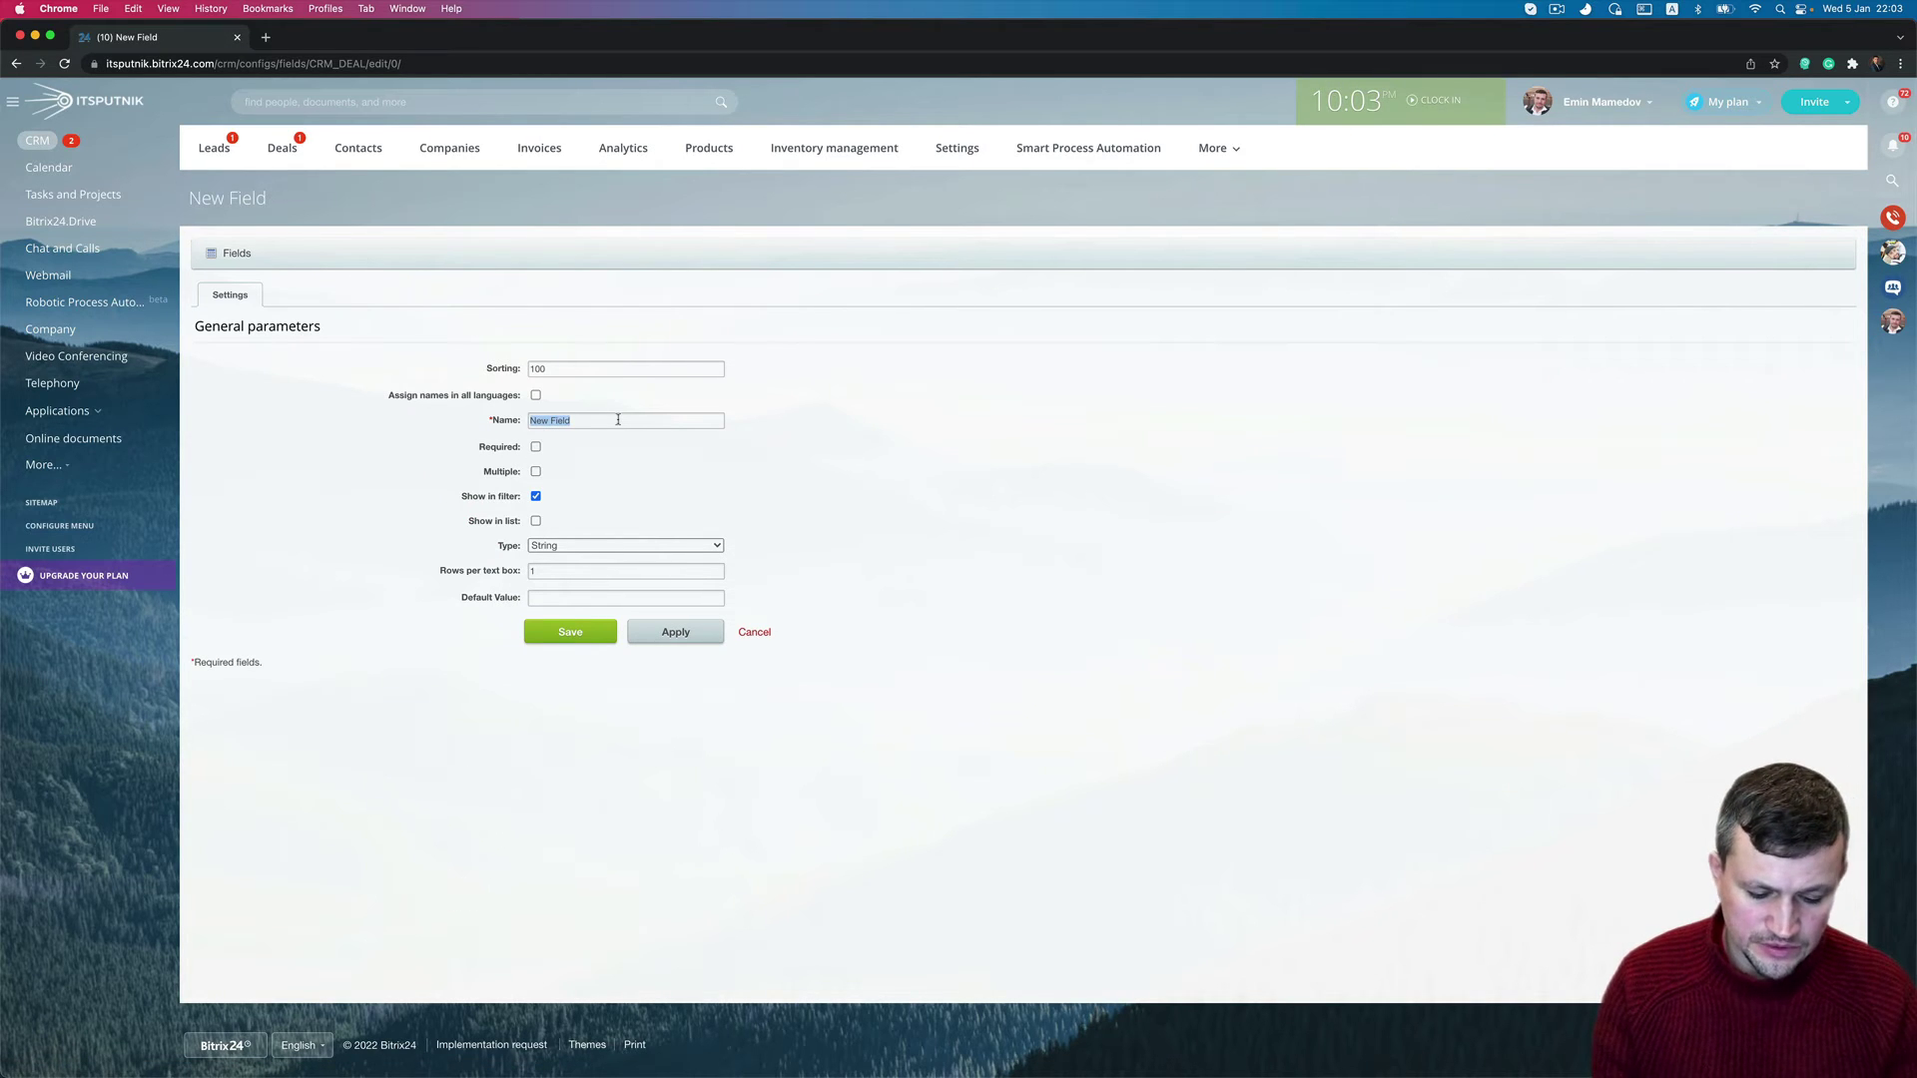
type("Test File")
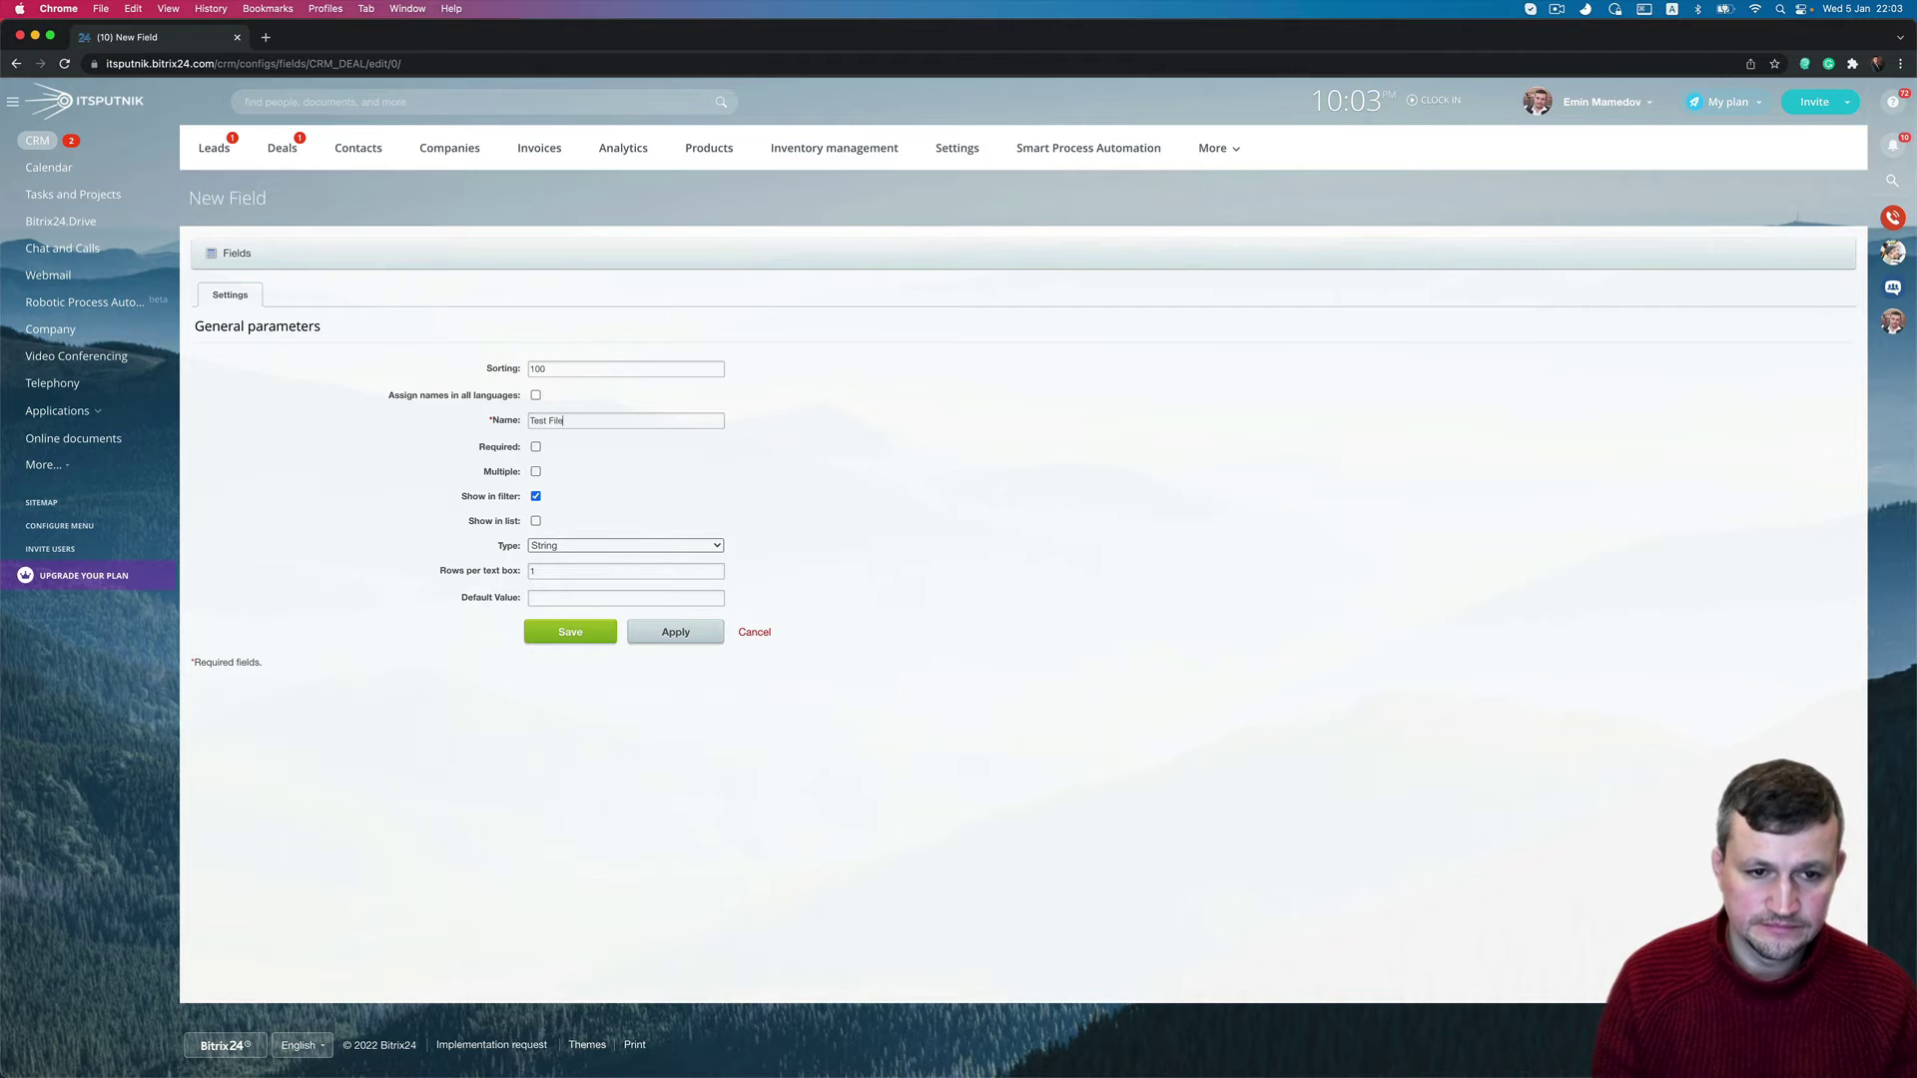
key("BackSpace")
key("BackSpace")
type("el")
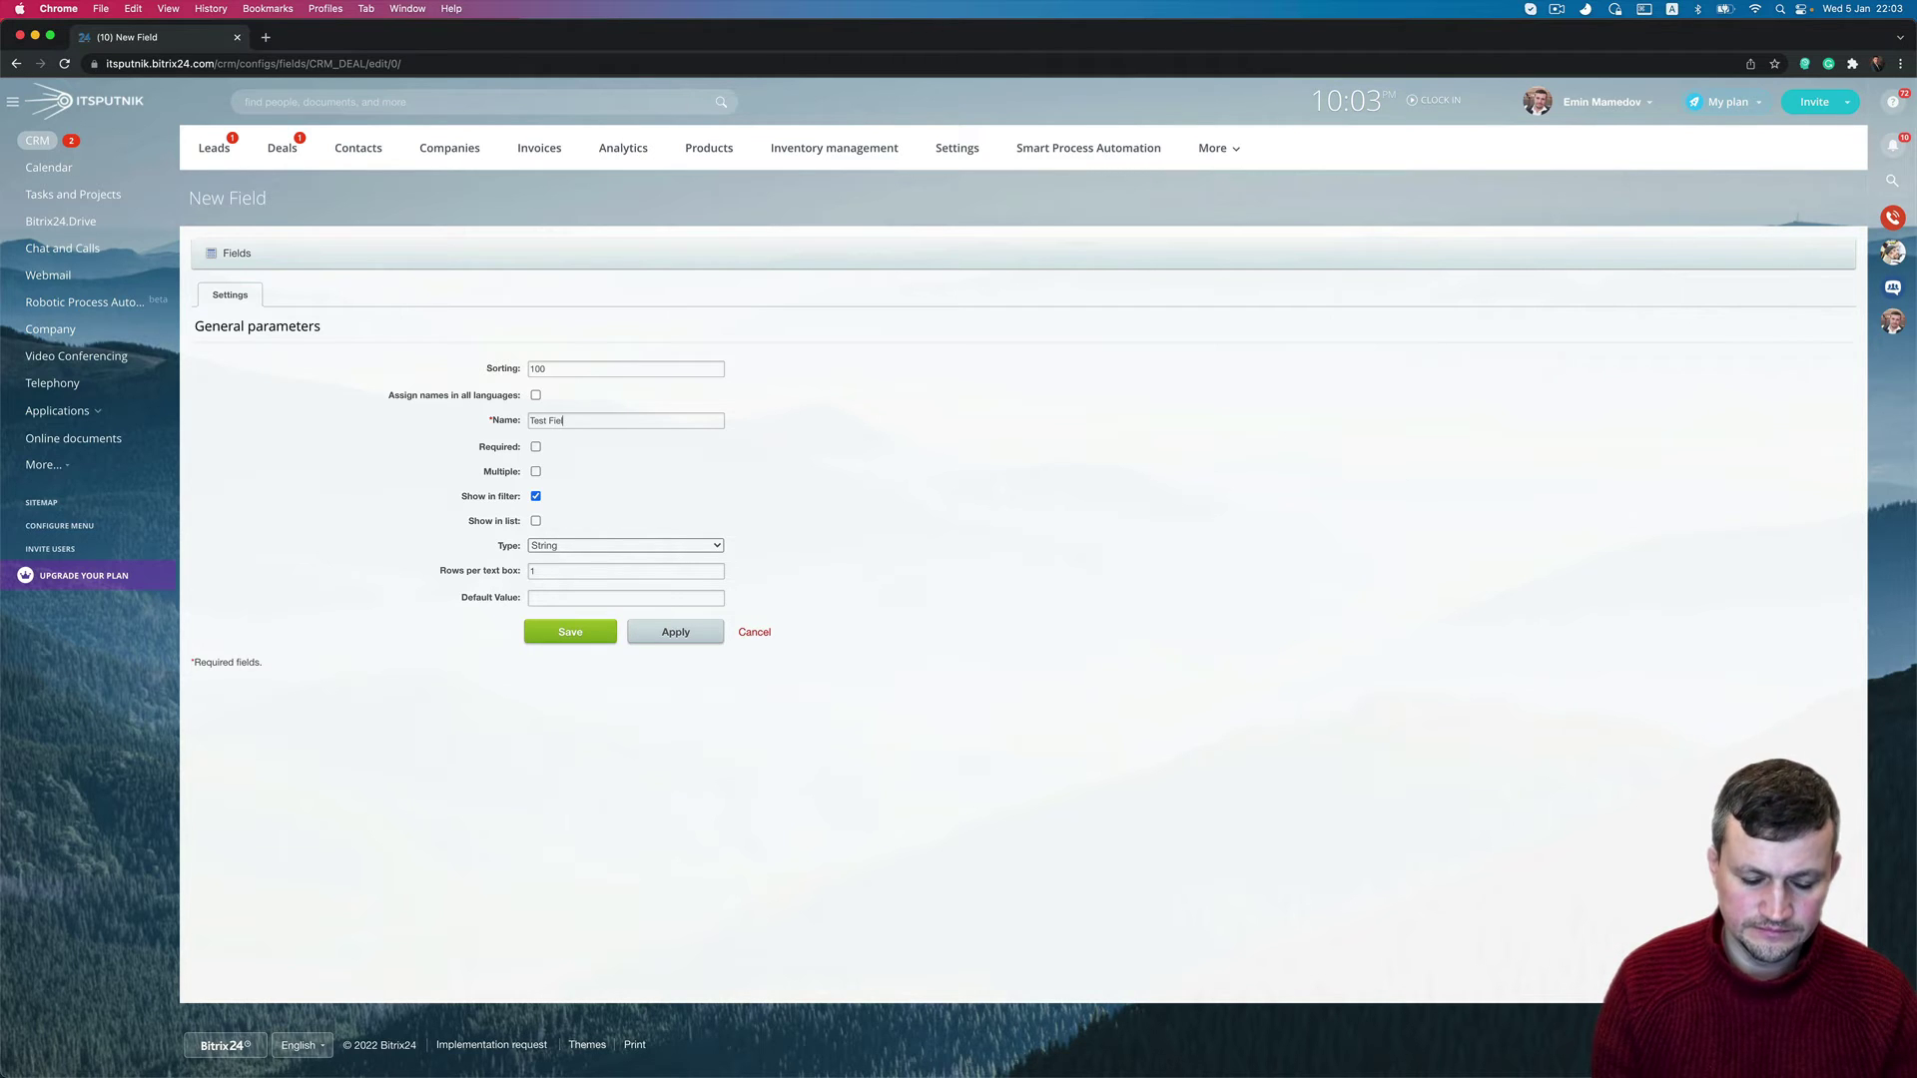
type("d")
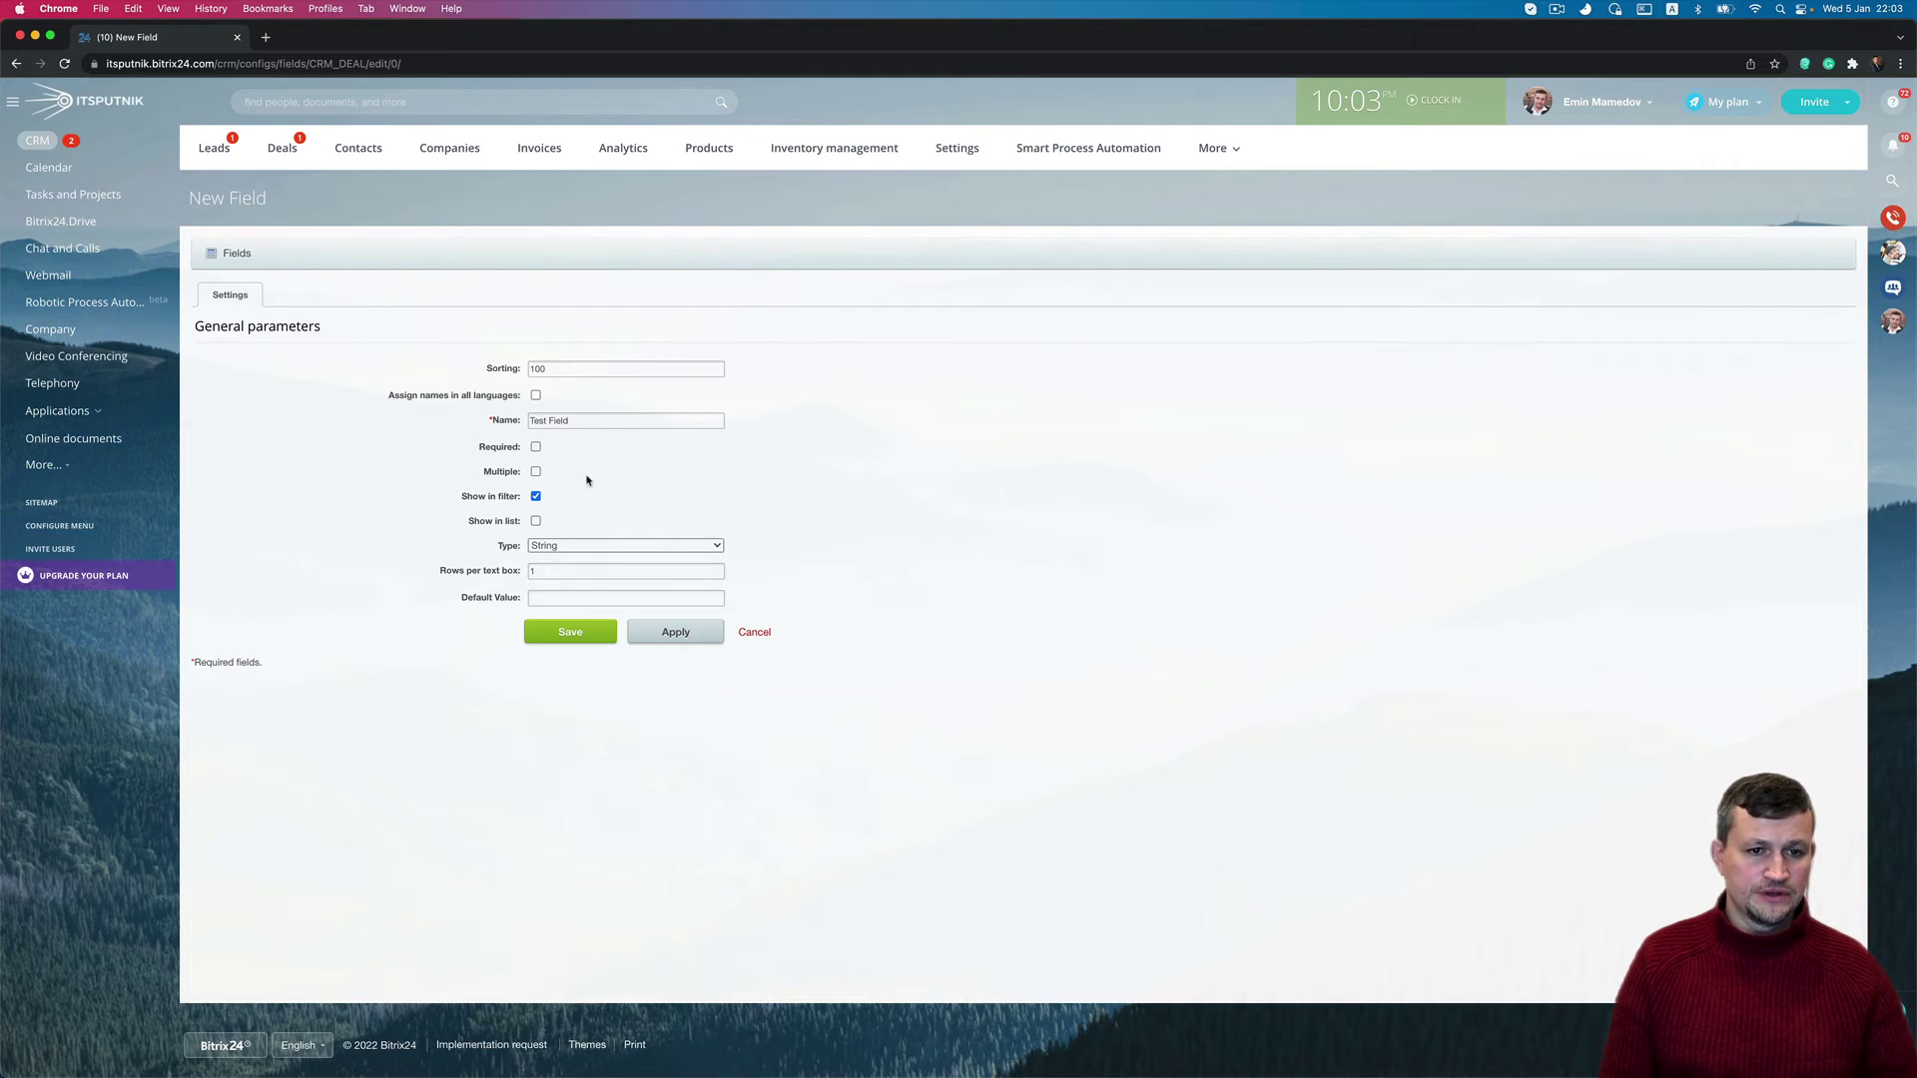
Make Test Field required, multiple and shown in the list, keep type String, and apply
left_click(536, 471)
left_click(536, 447)
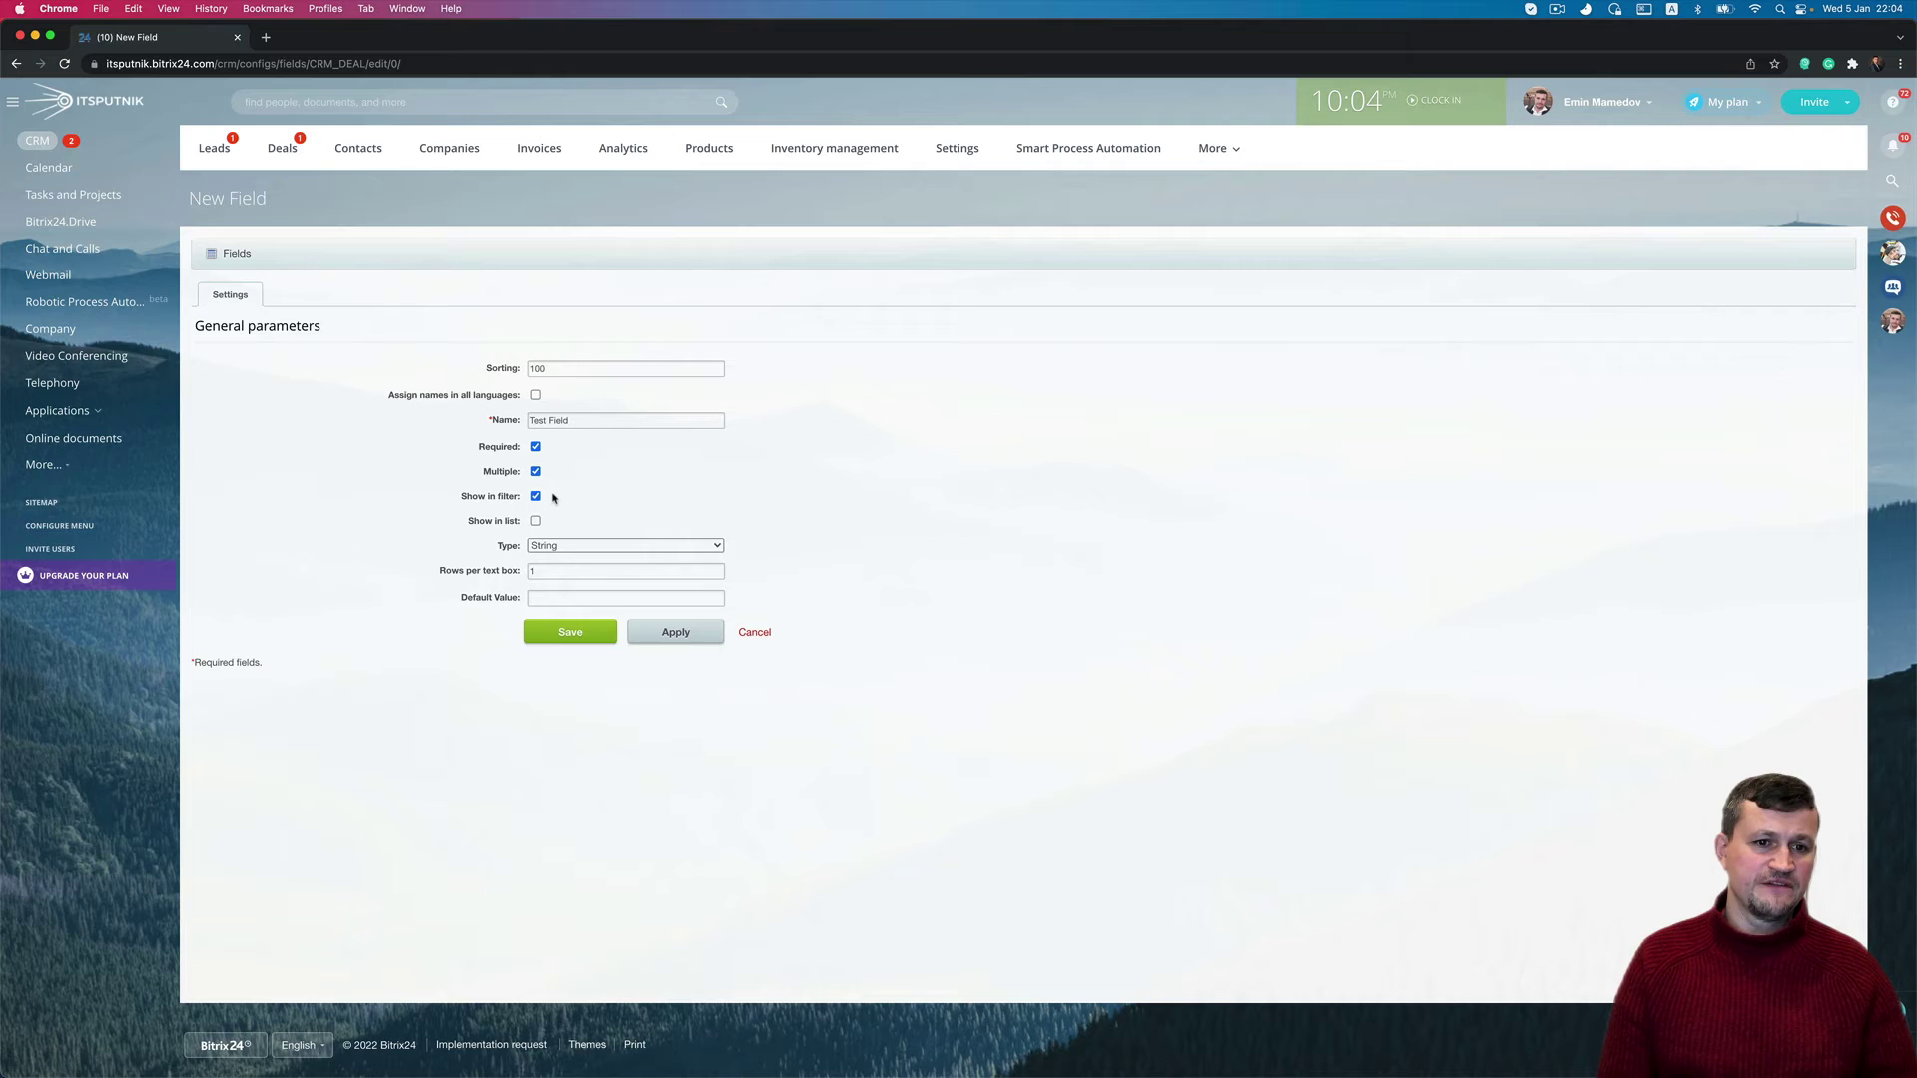
left_click(536, 520)
left_click(559, 547)
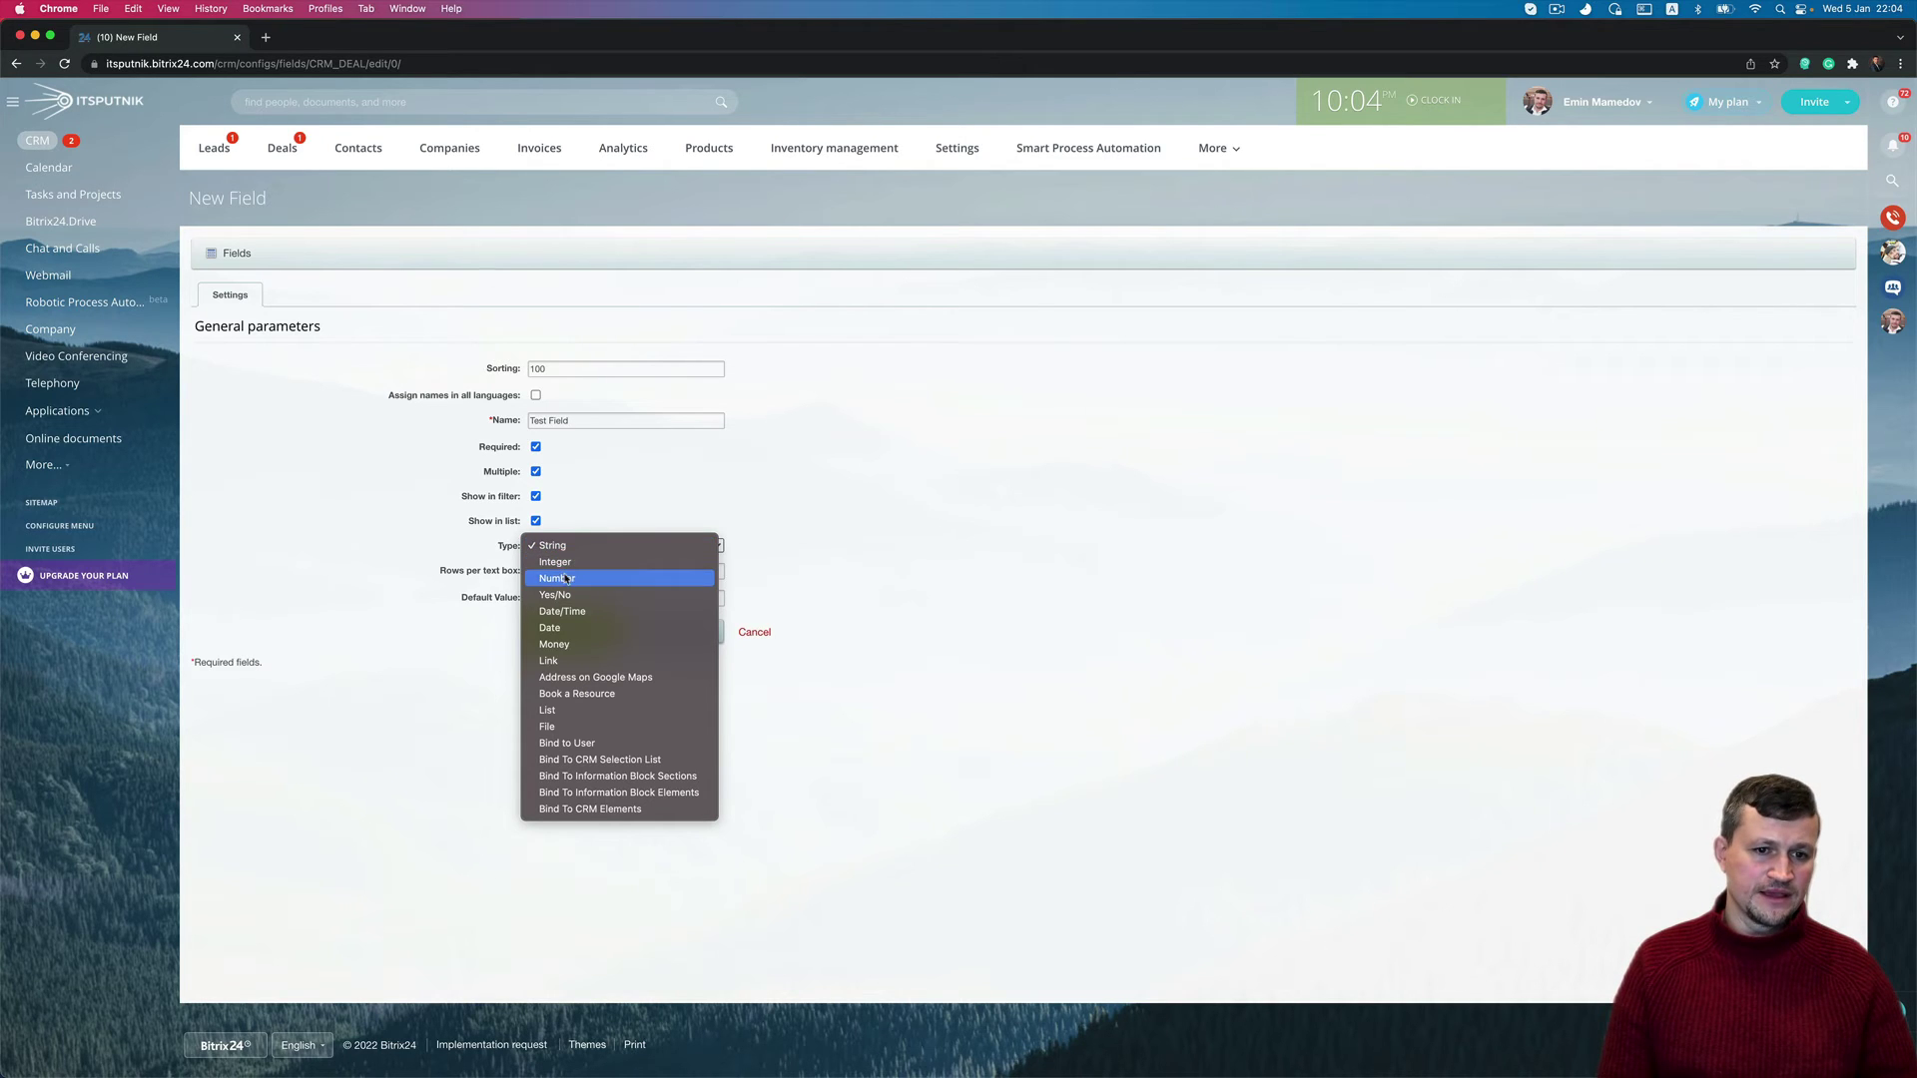
left_click(612, 553)
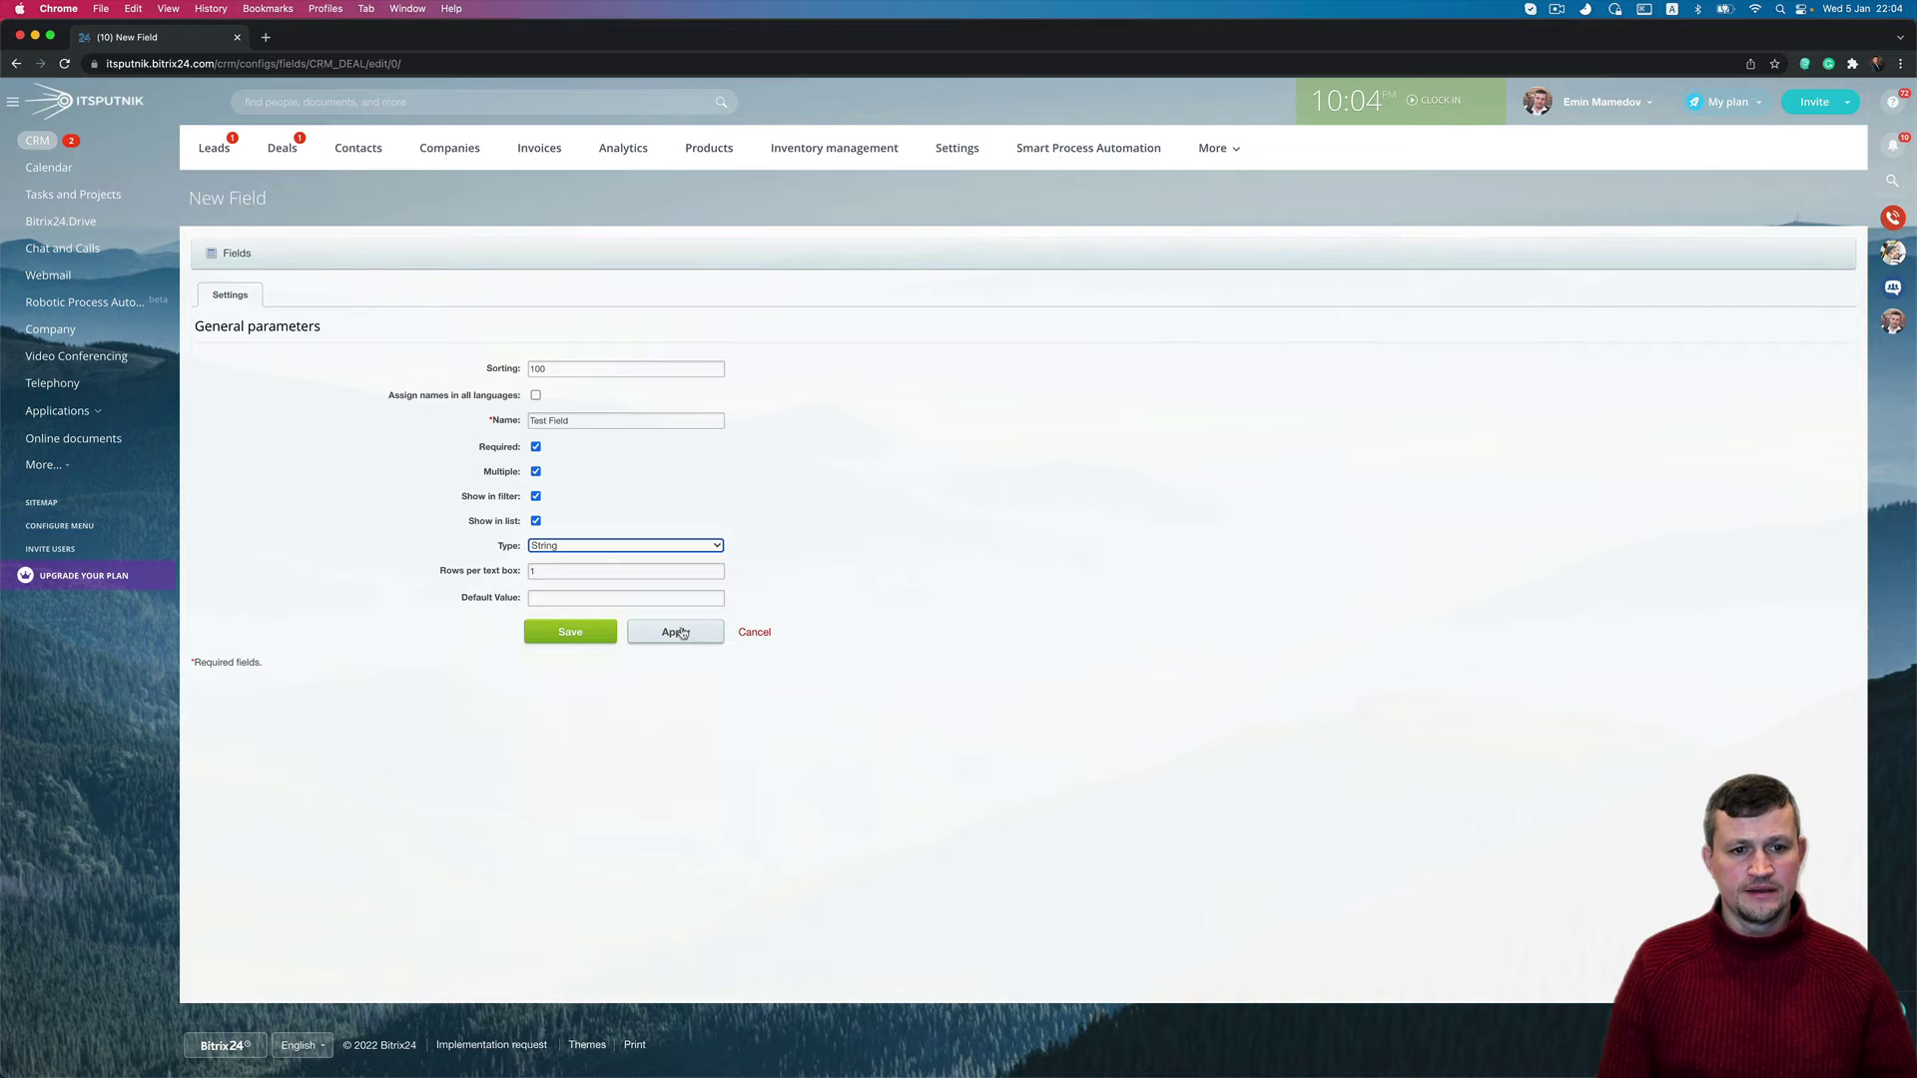
left_click(680, 633)
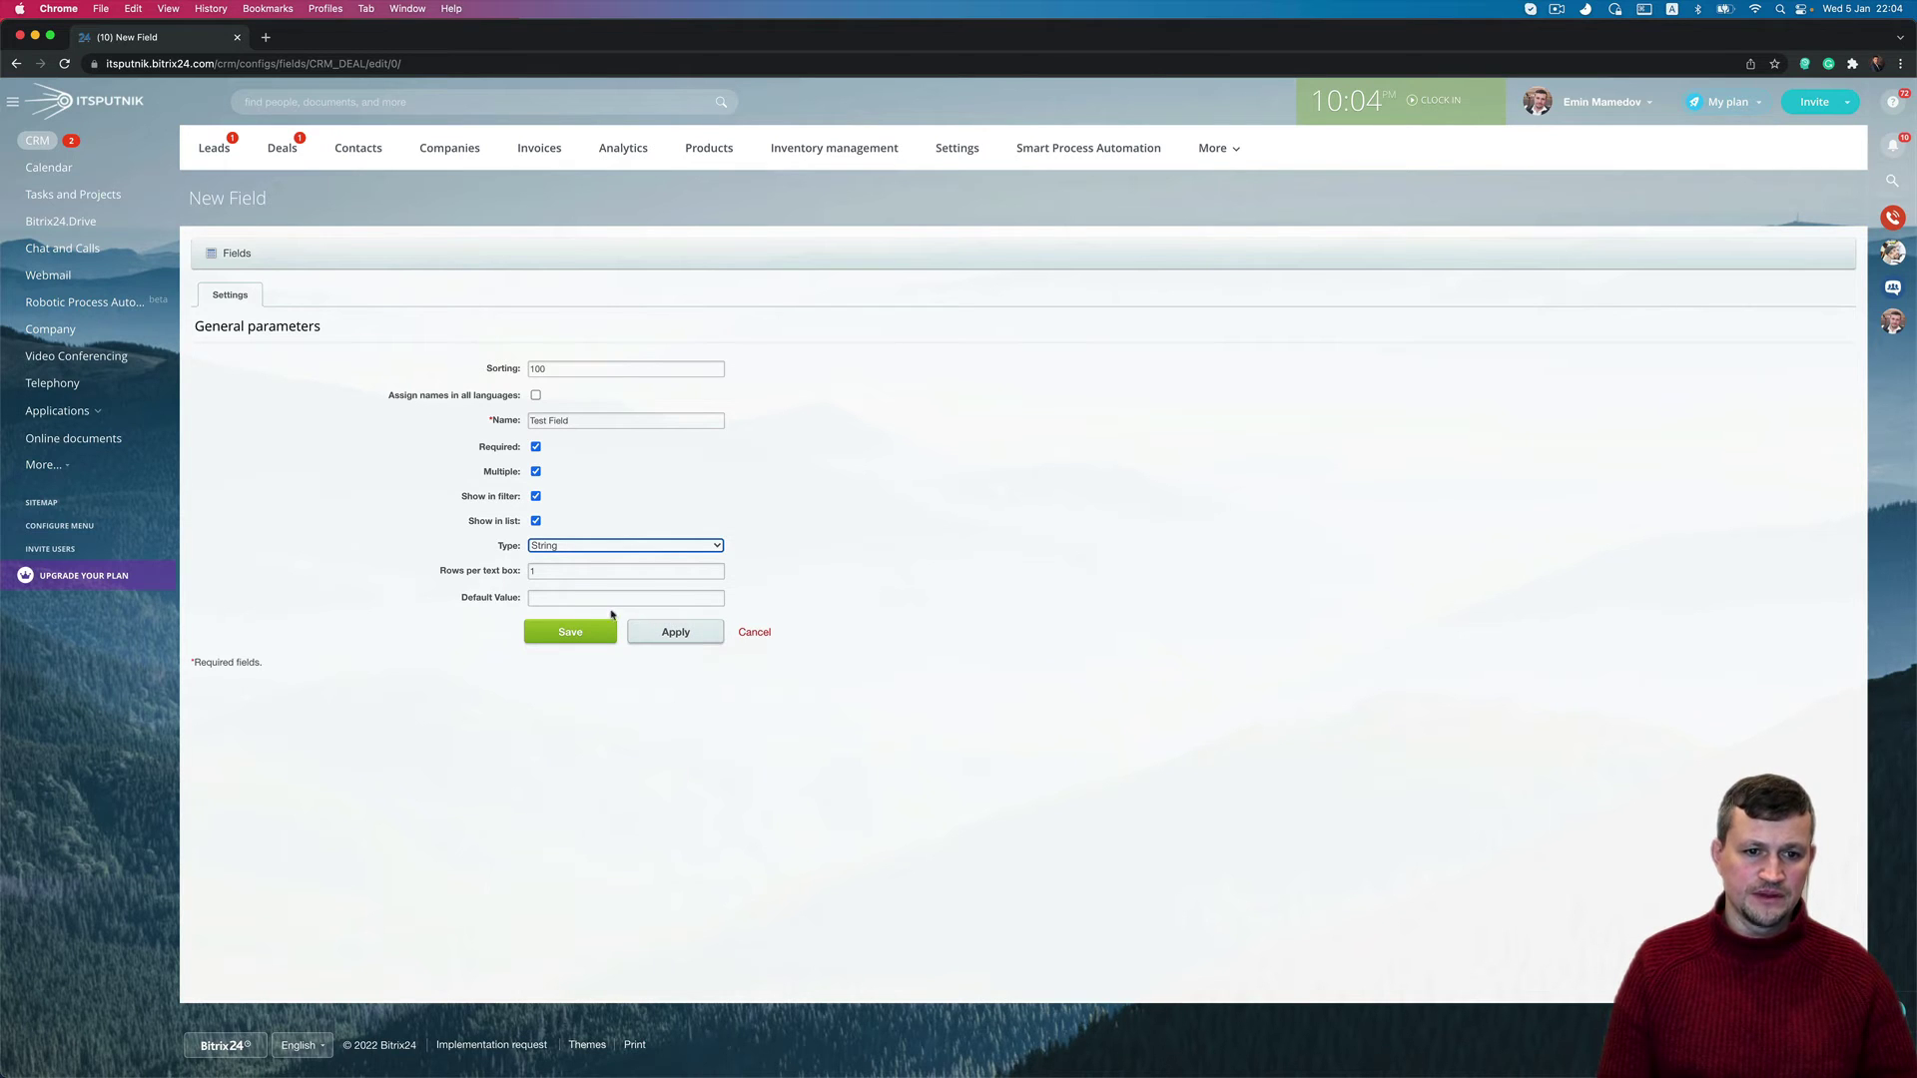
left_click(686, 635)
left_click(686, 635)
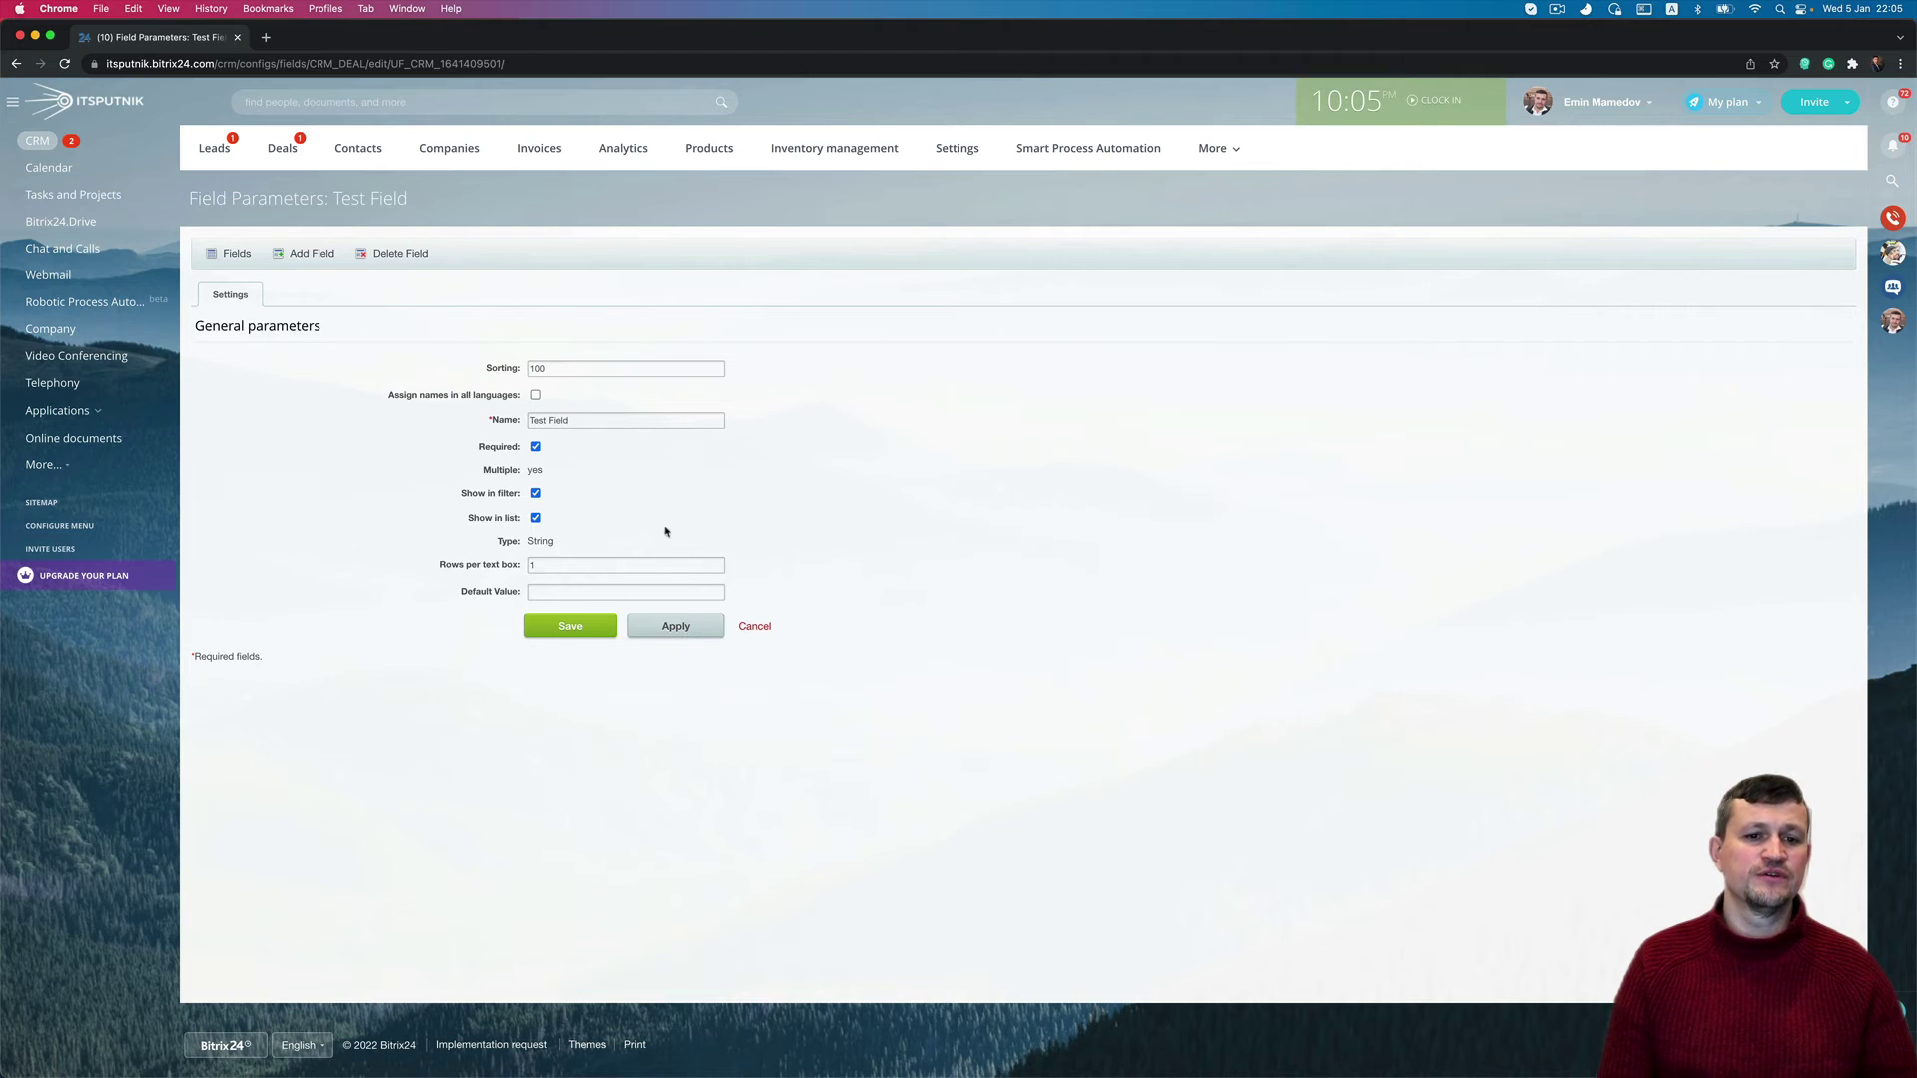
Save Test Field as a required, multiple String deal field and return to the Deals board
left_click(574, 629)
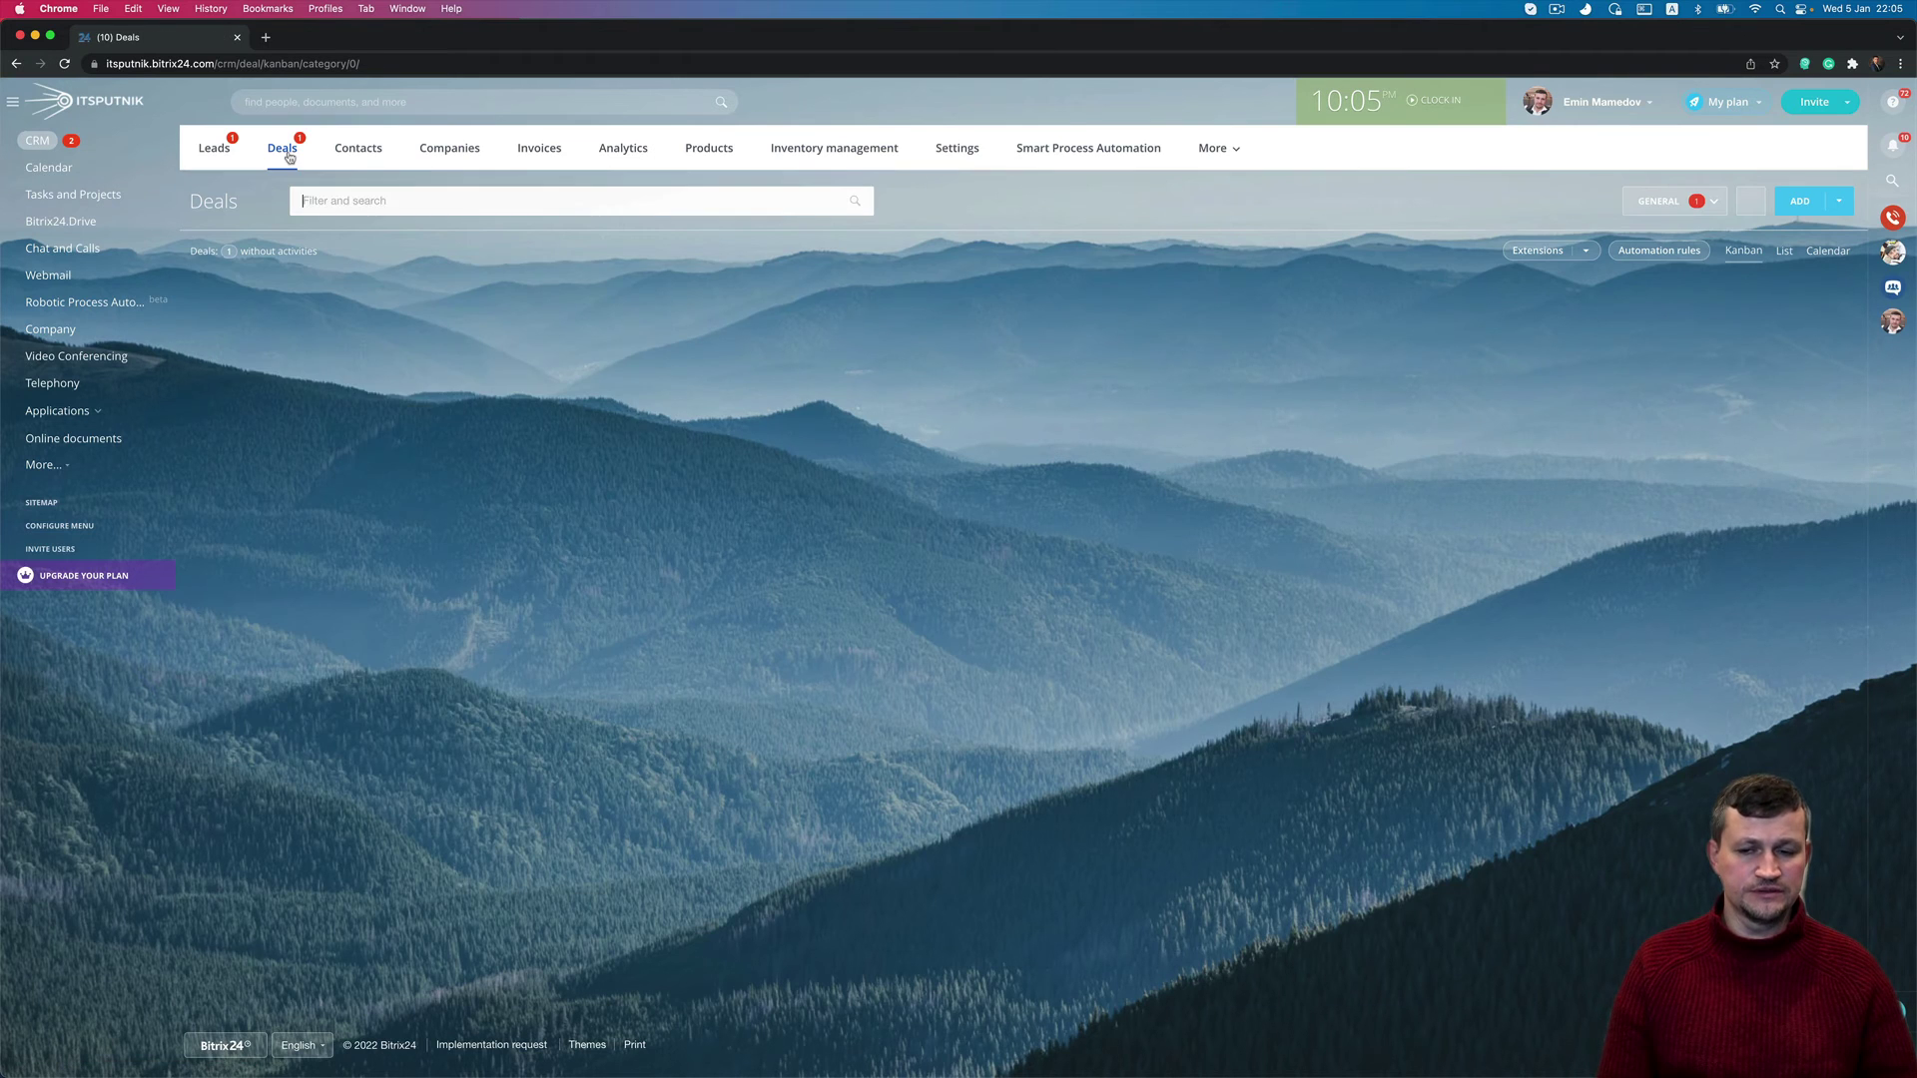
Open deal test1, add Test Field to its main section, and set it to Show always
left_click(466, 379)
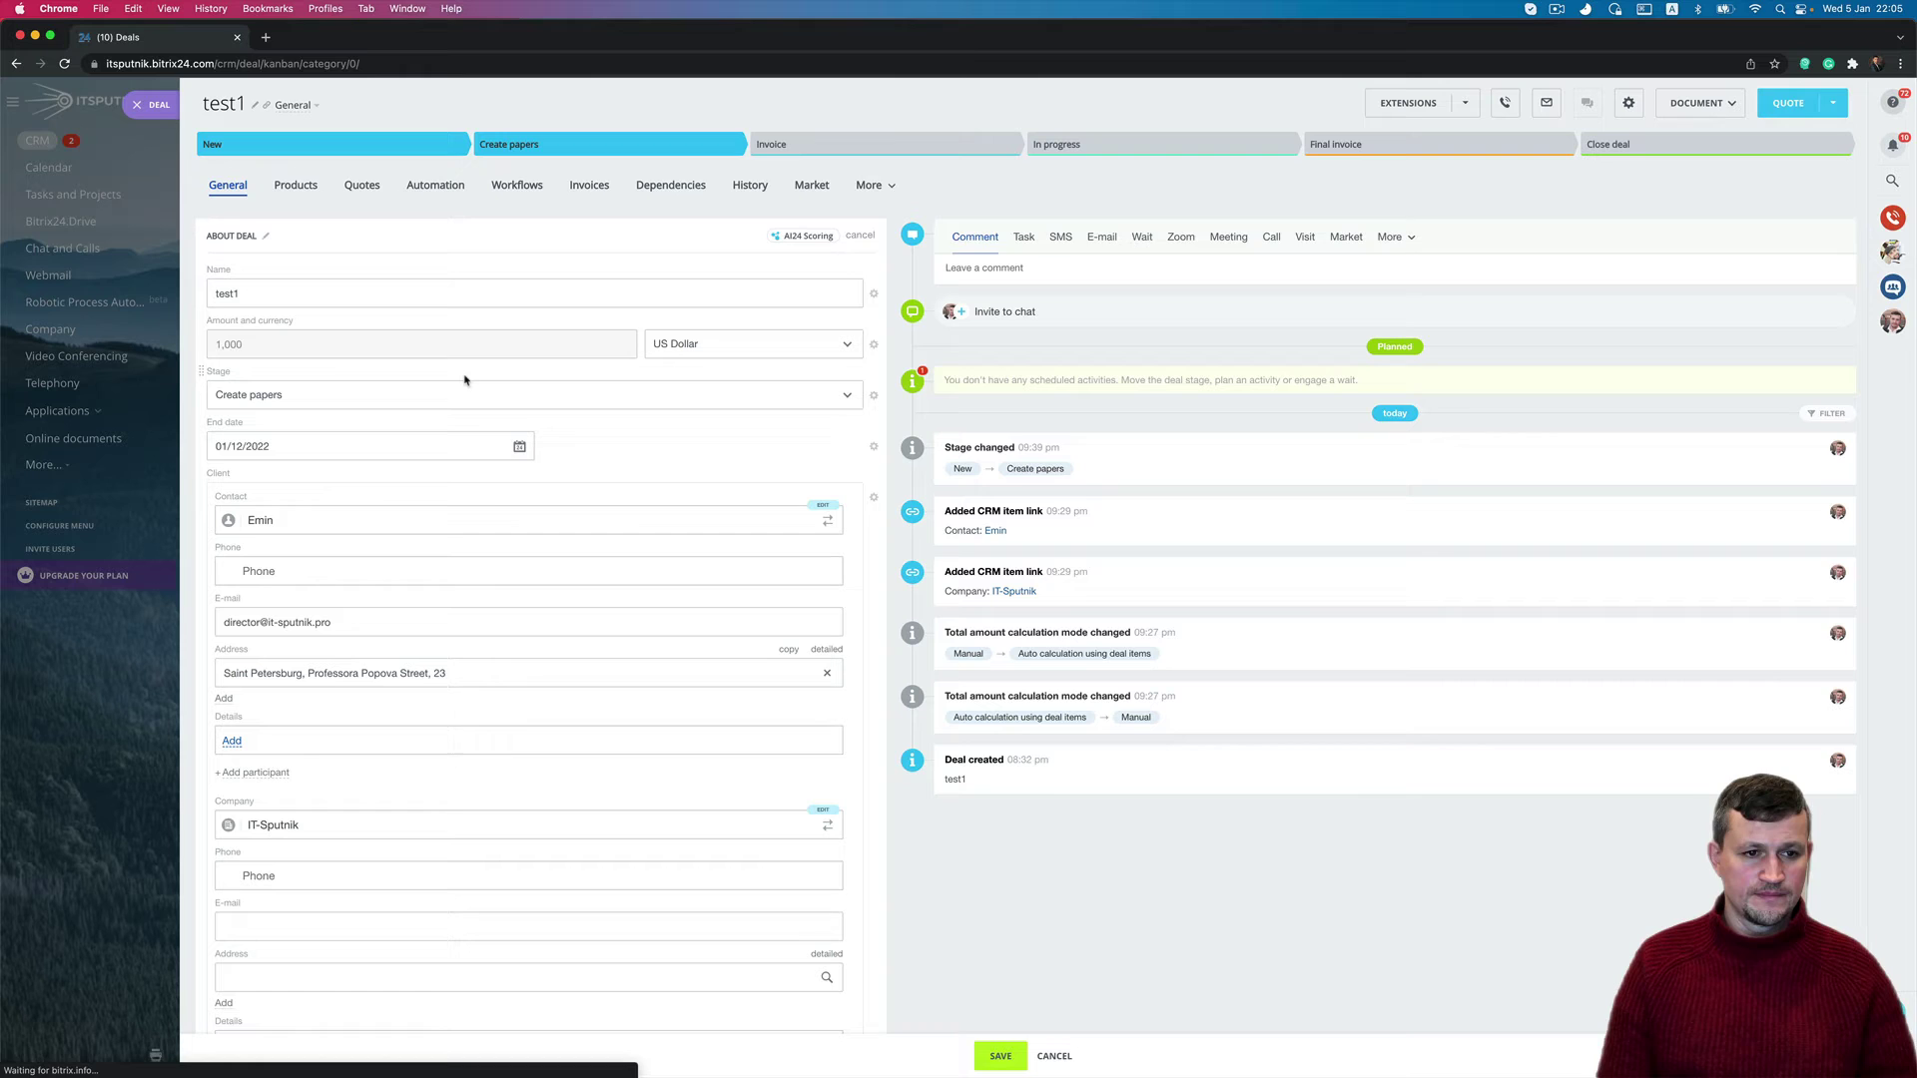
scroll(392, 663, "down", 5)
scroll(391, 663, "down", 5)
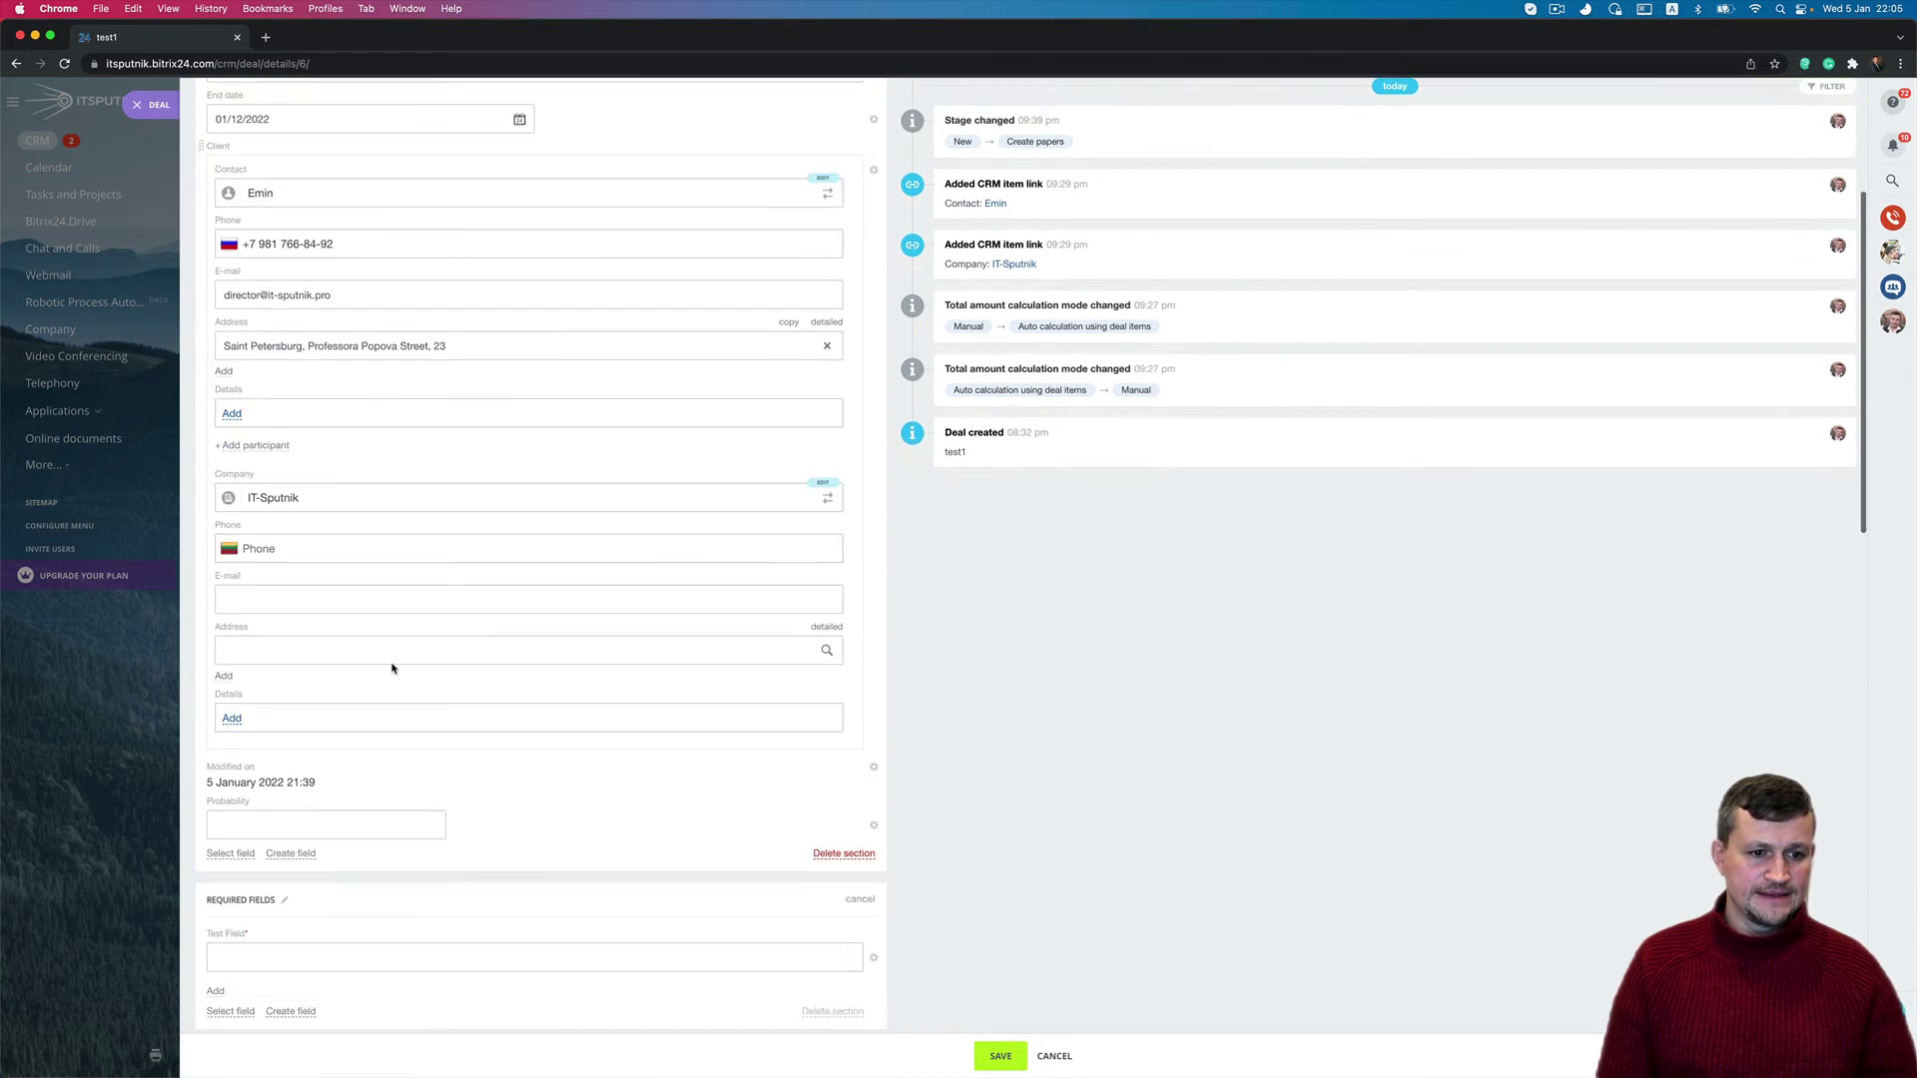
left_click(223, 595)
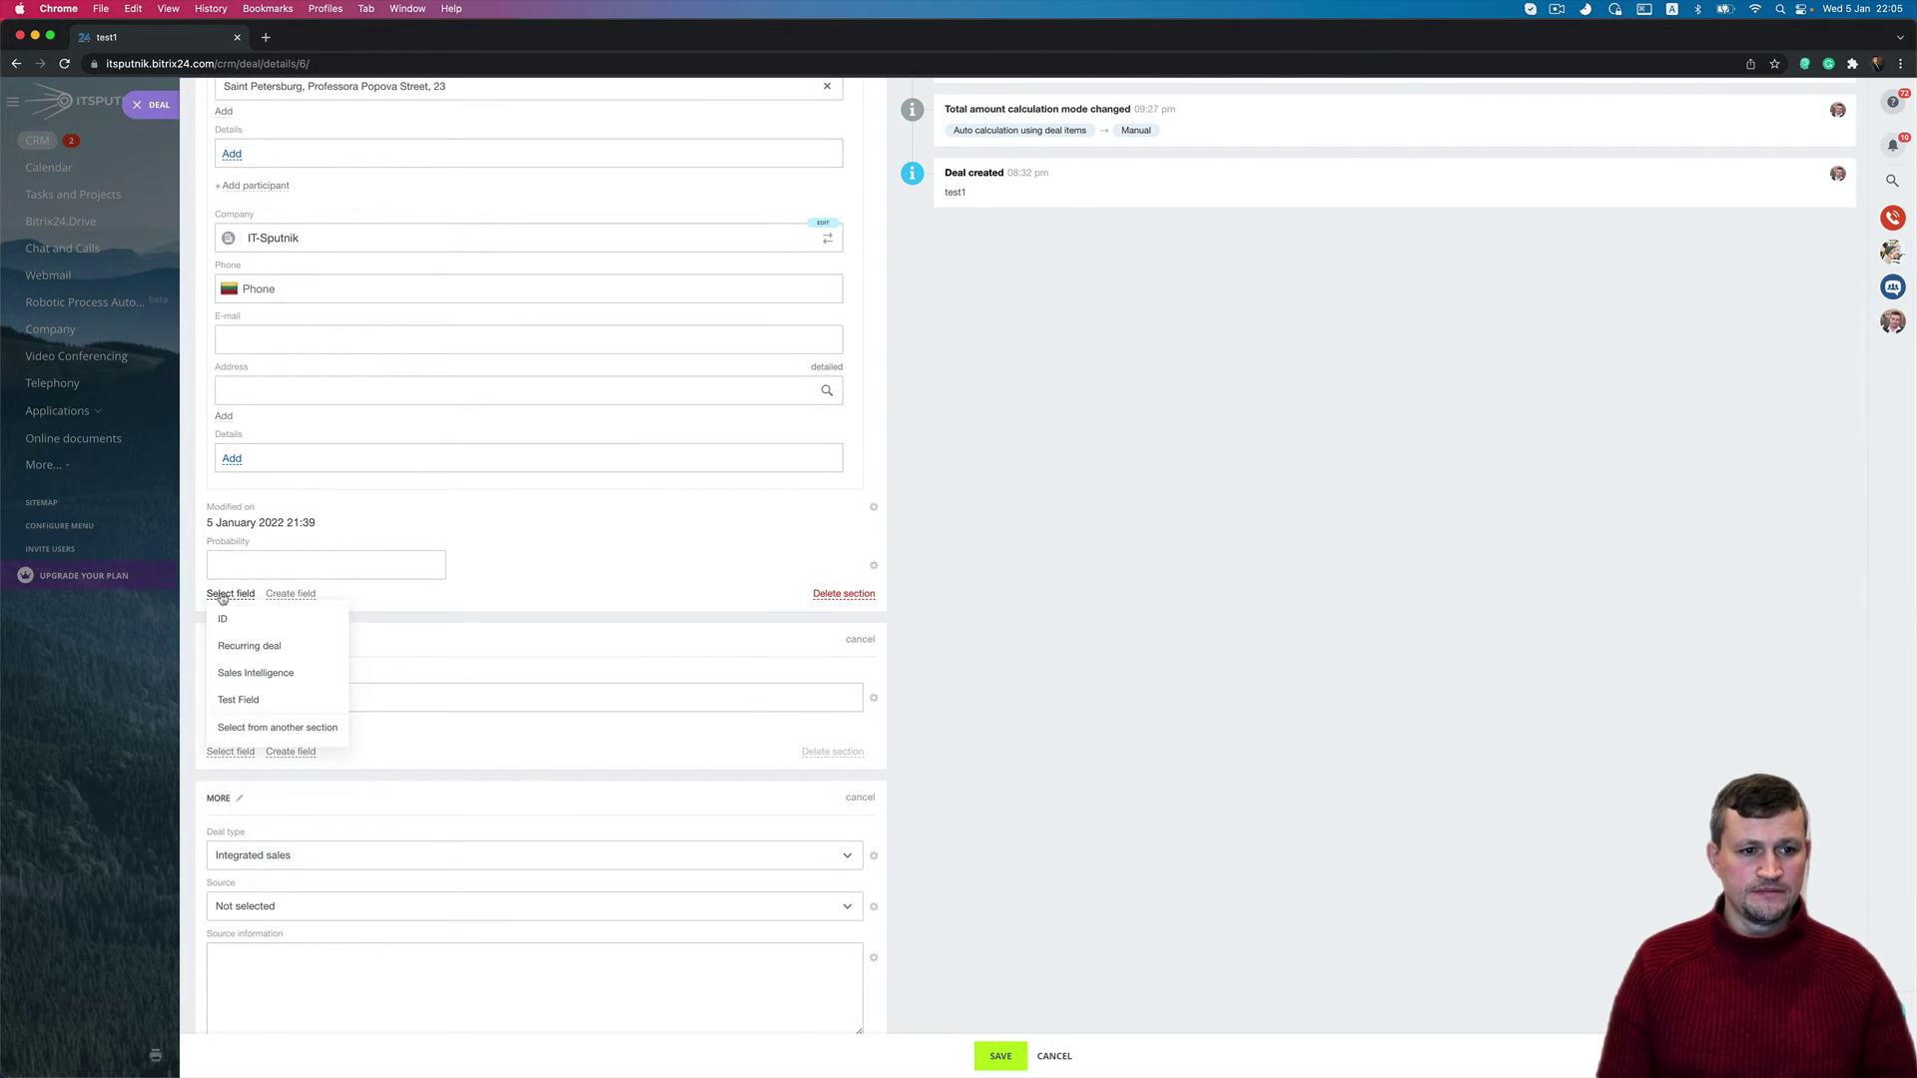
left_click(240, 700)
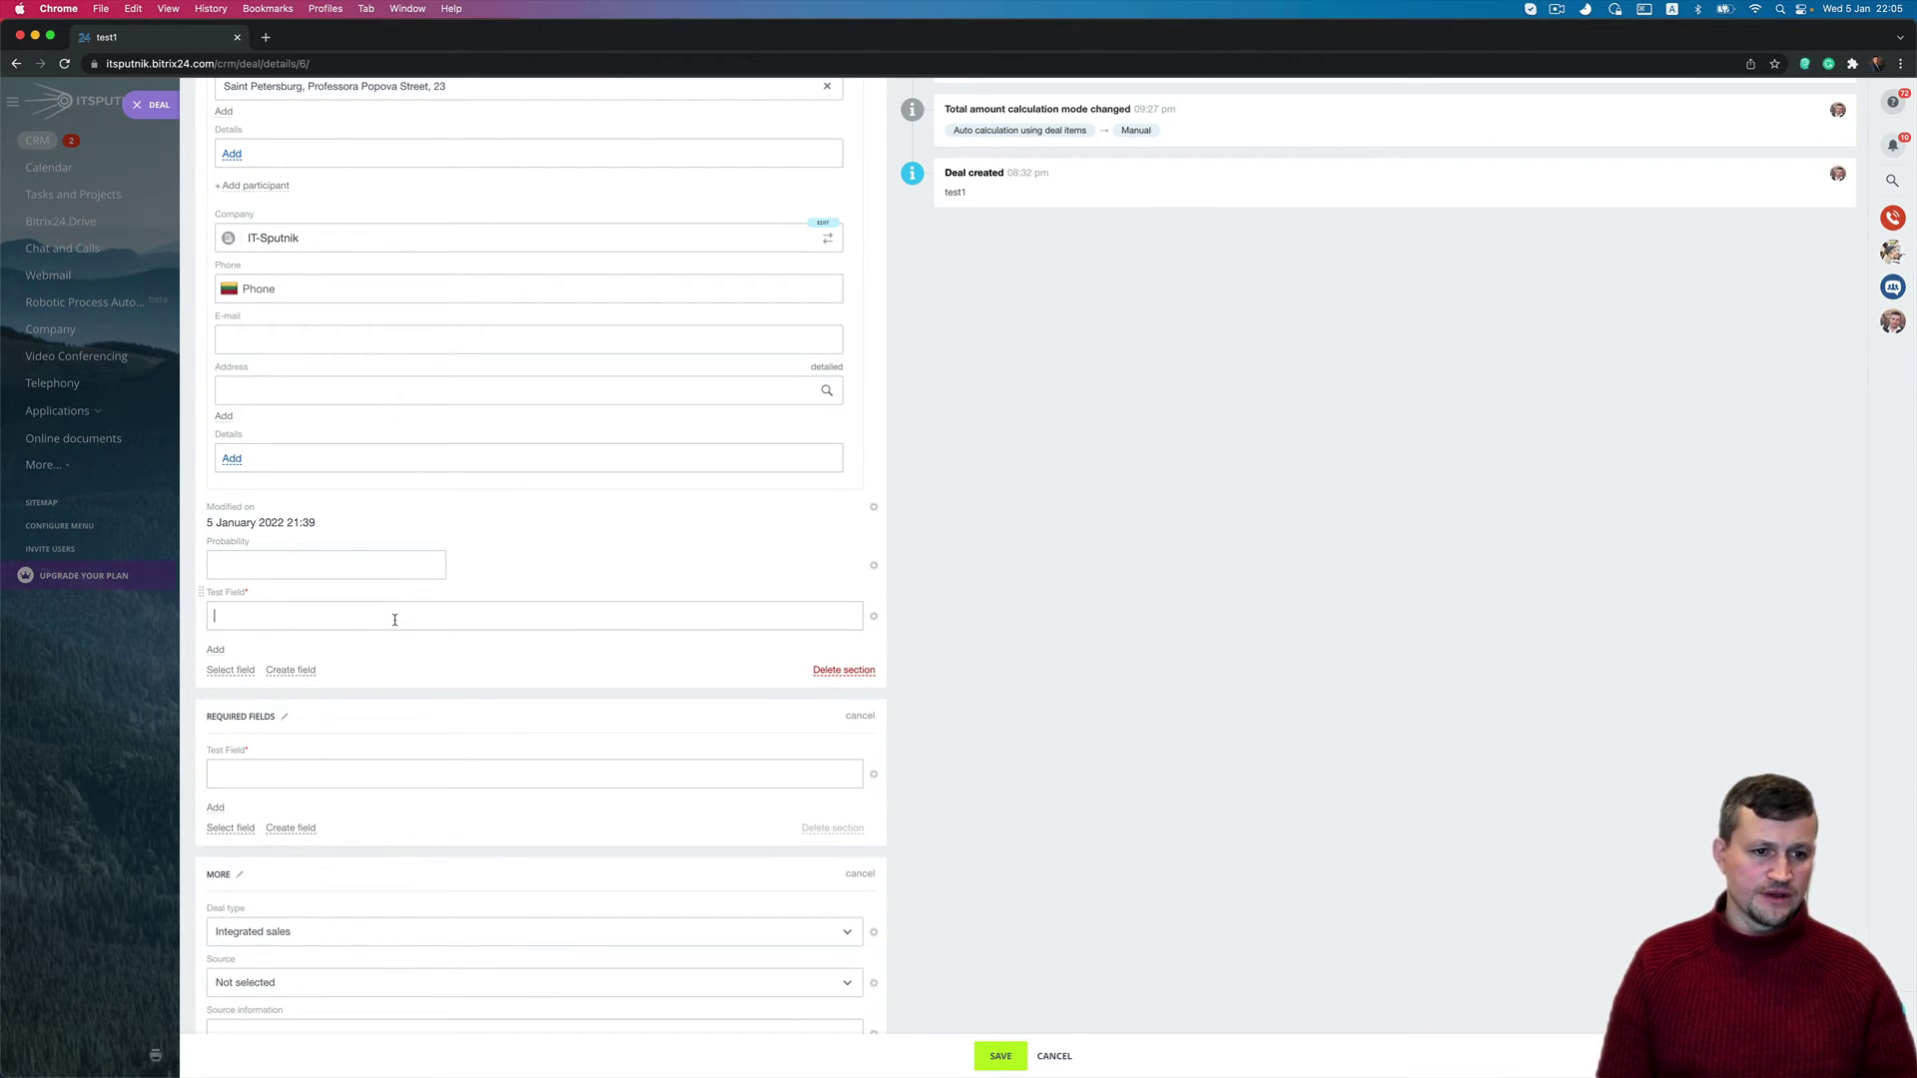
left_click(874, 618)
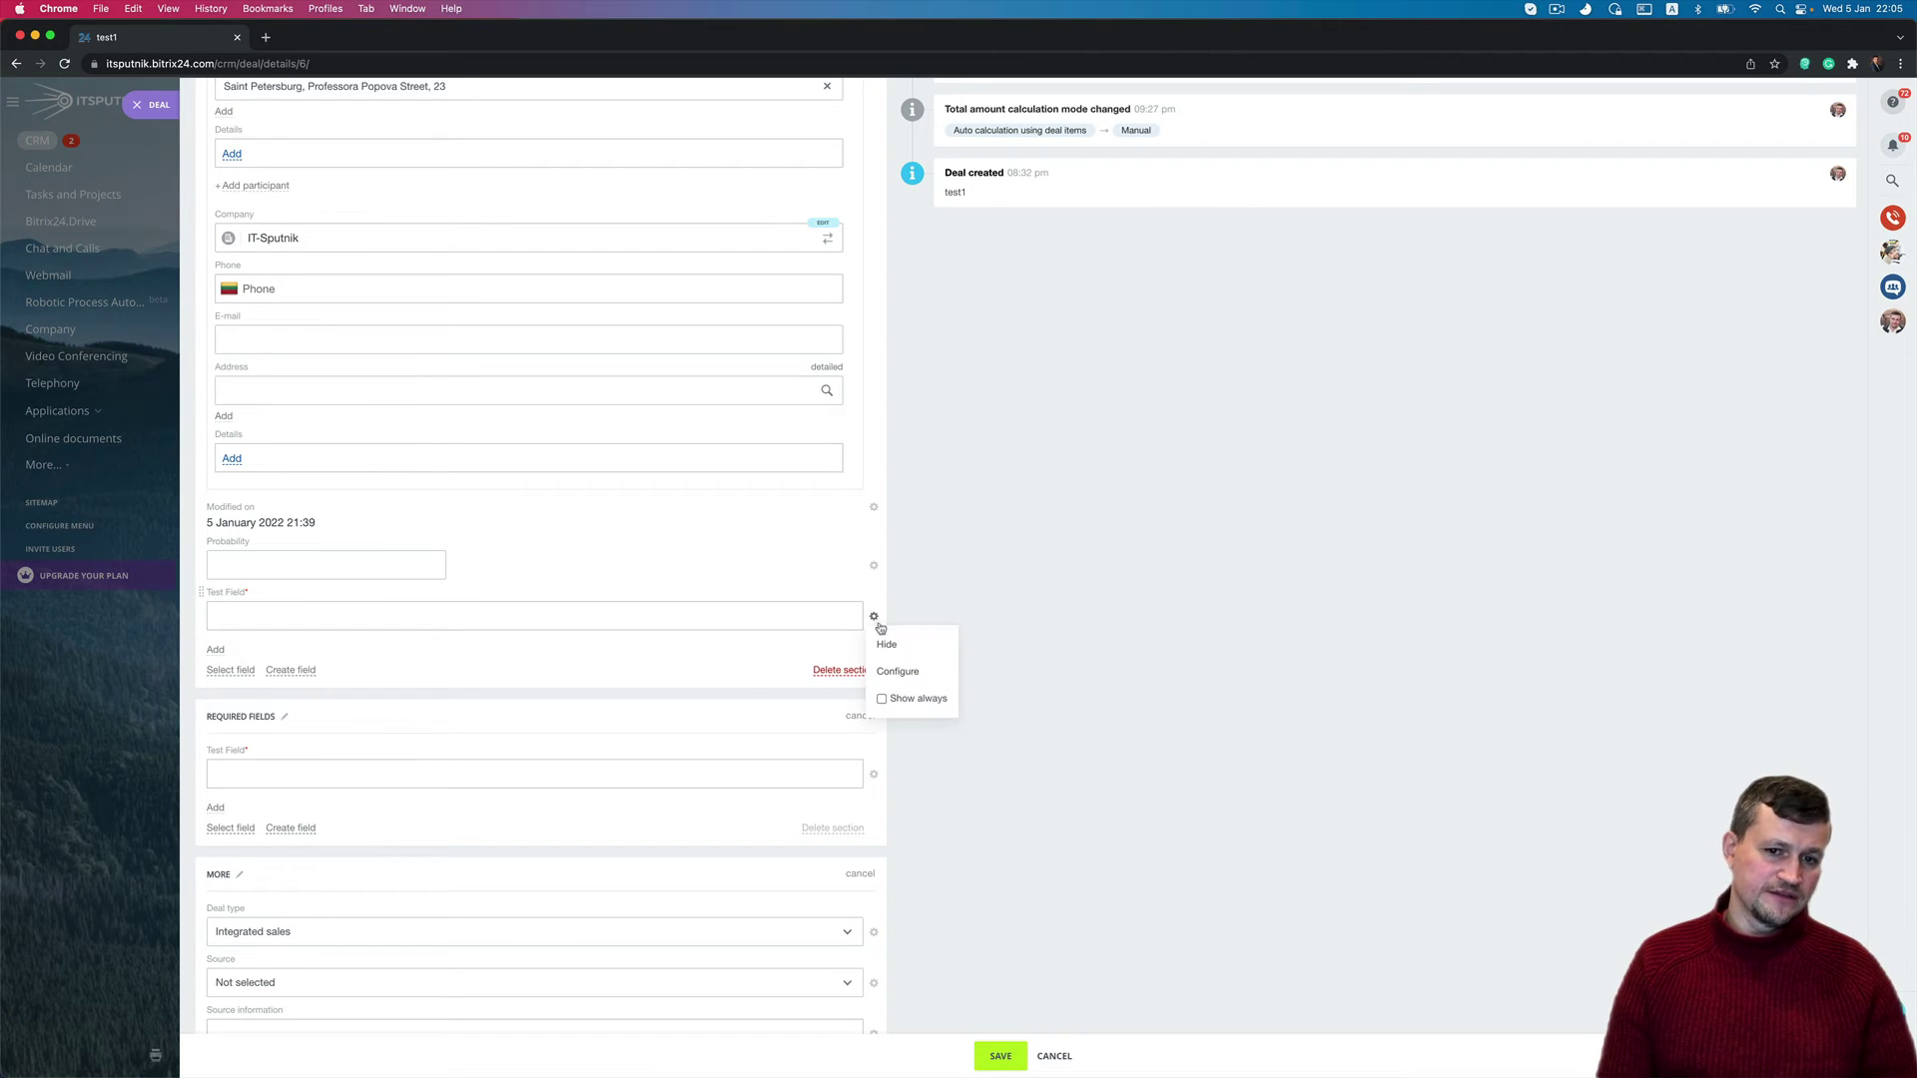
left_click(902, 703)
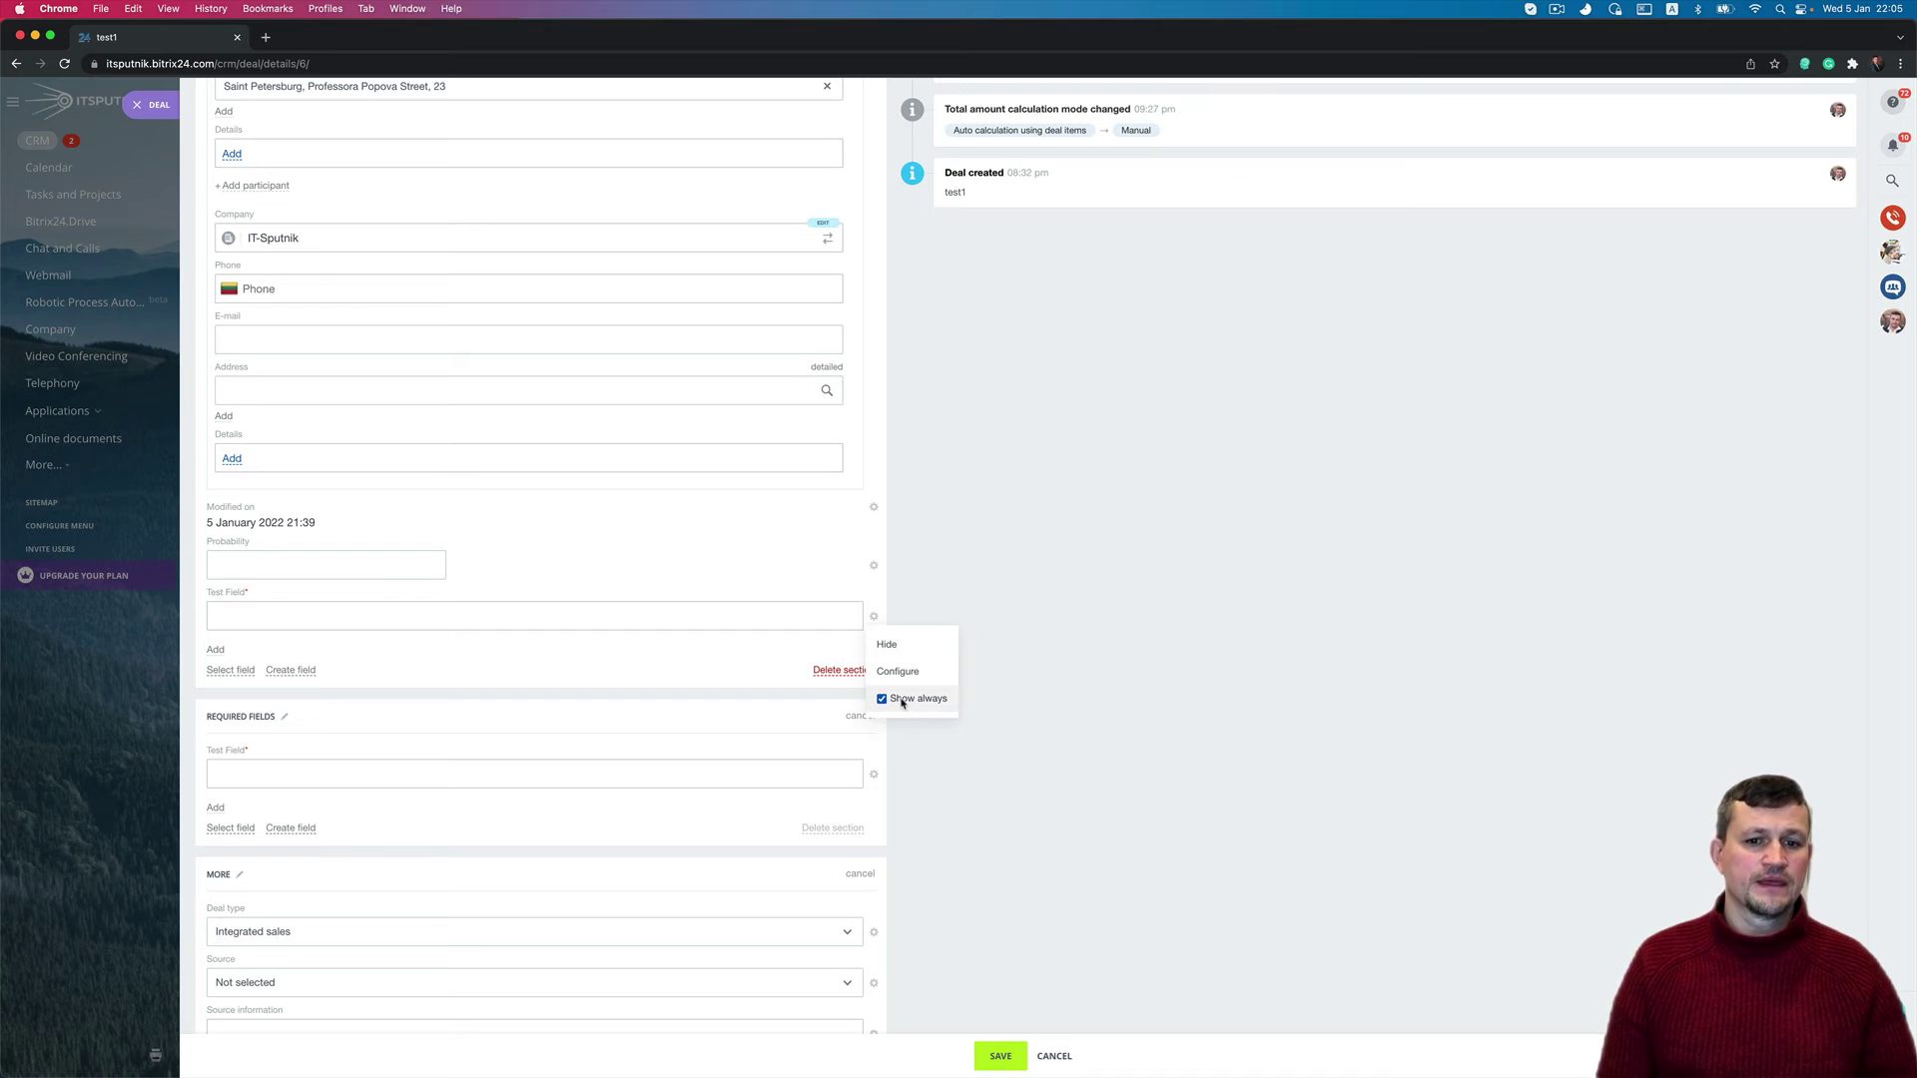
left_click(933, 739)
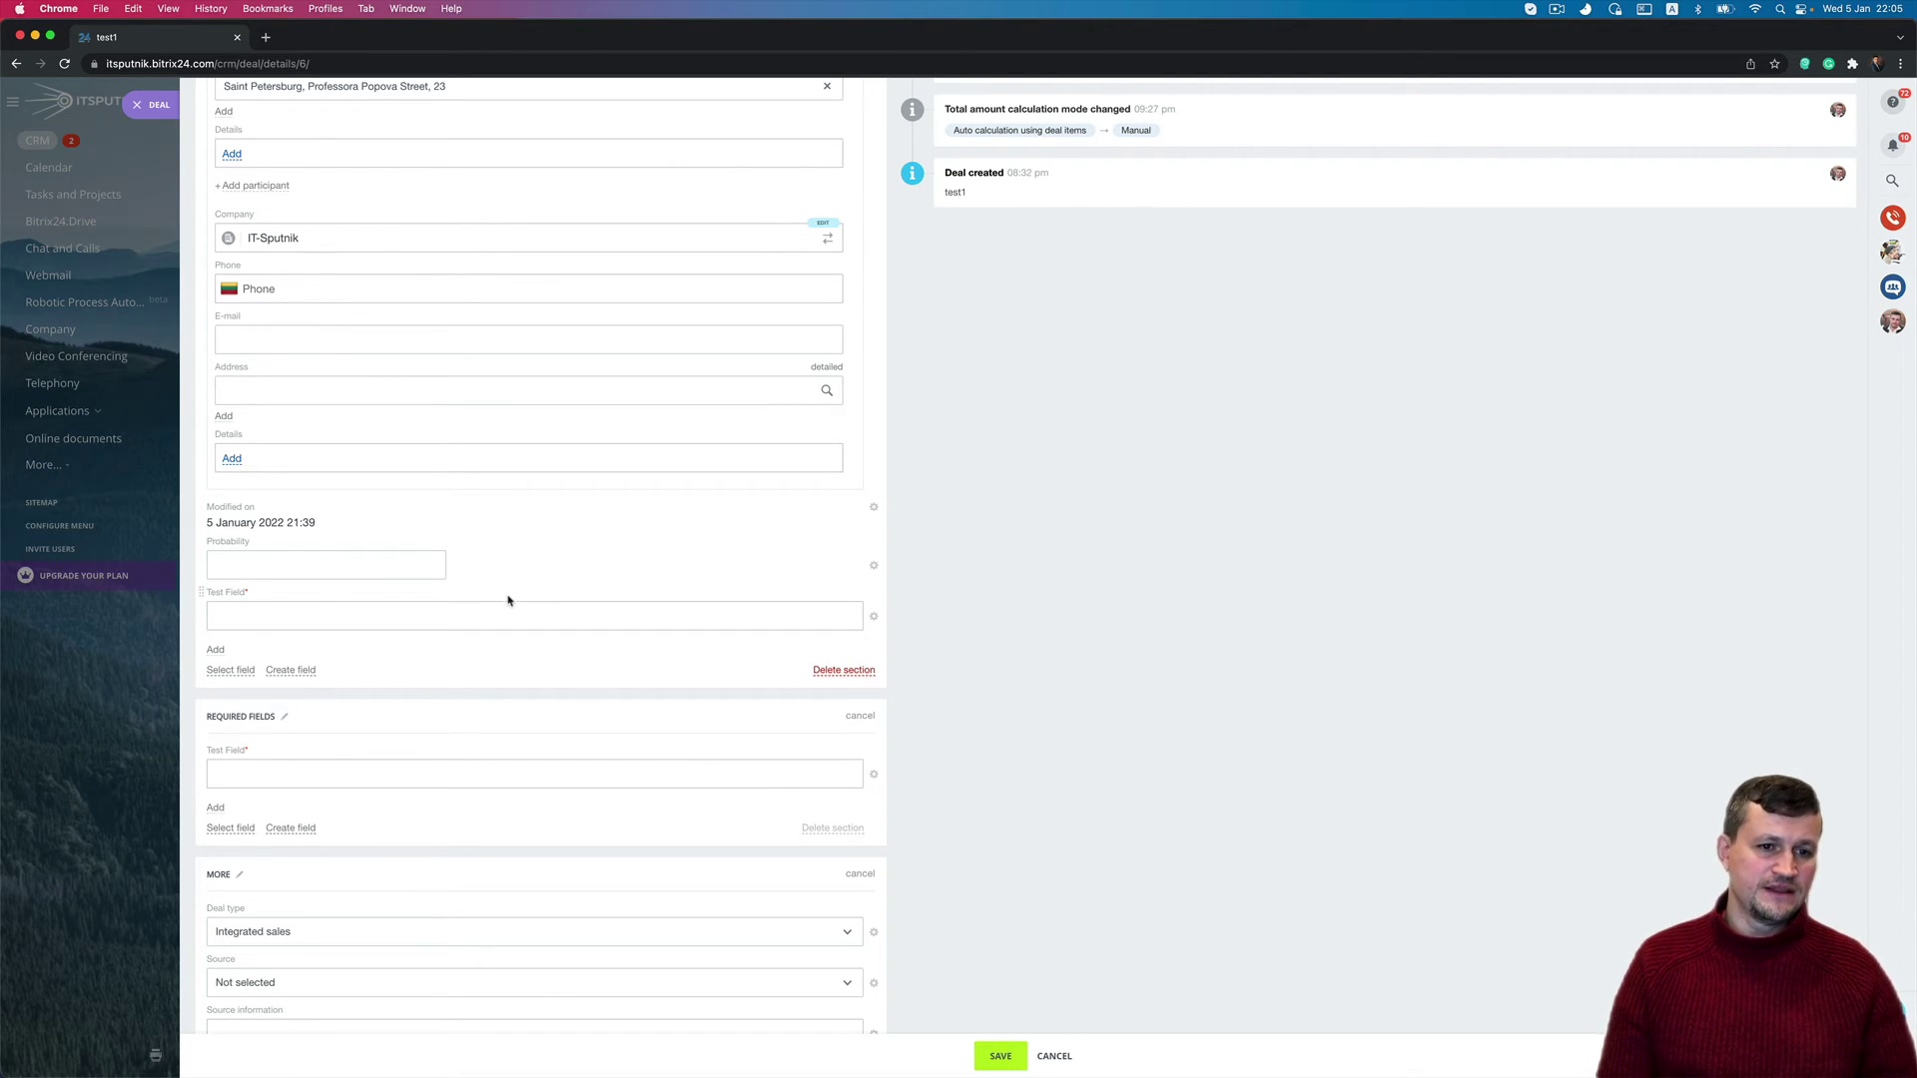
After the missing-field error, enter 'test' in Test Field and save deal test1
left_click(1011, 1061)
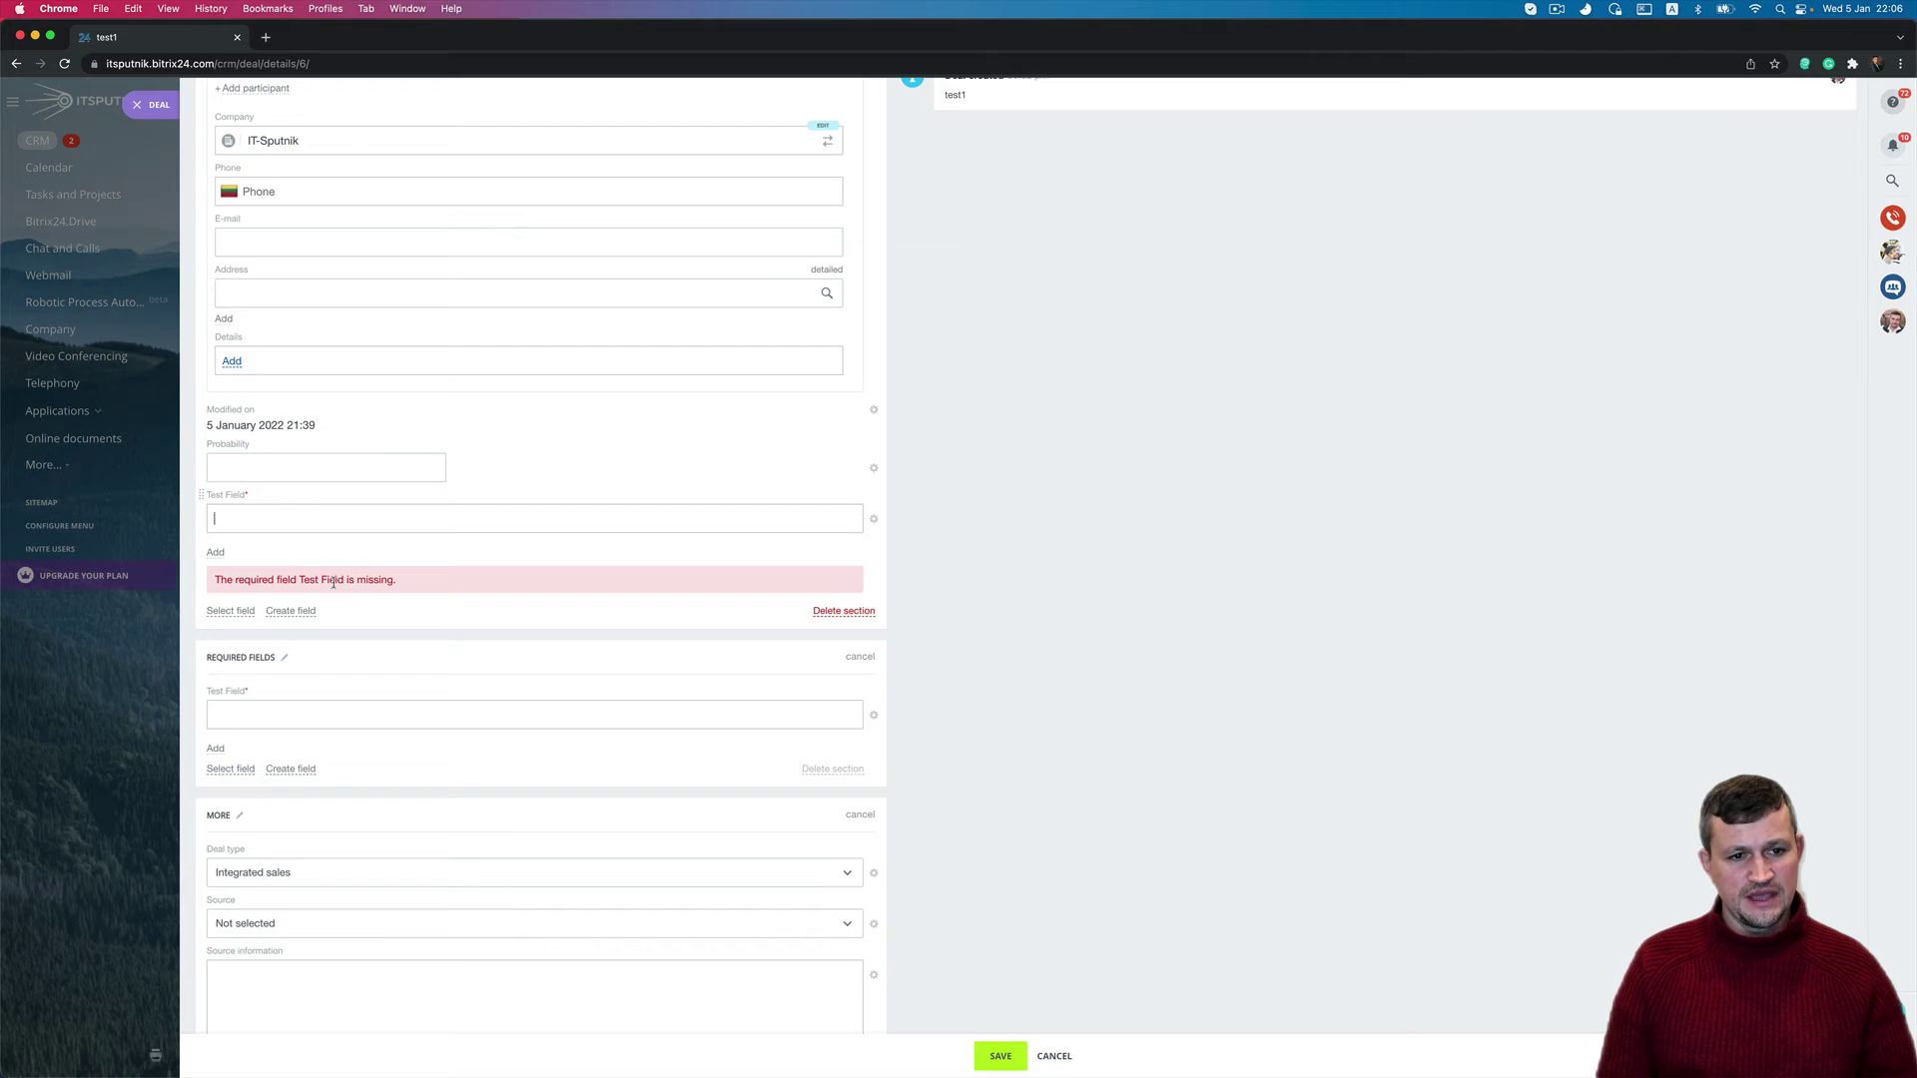
left_click_drag(300, 581, 435, 584)
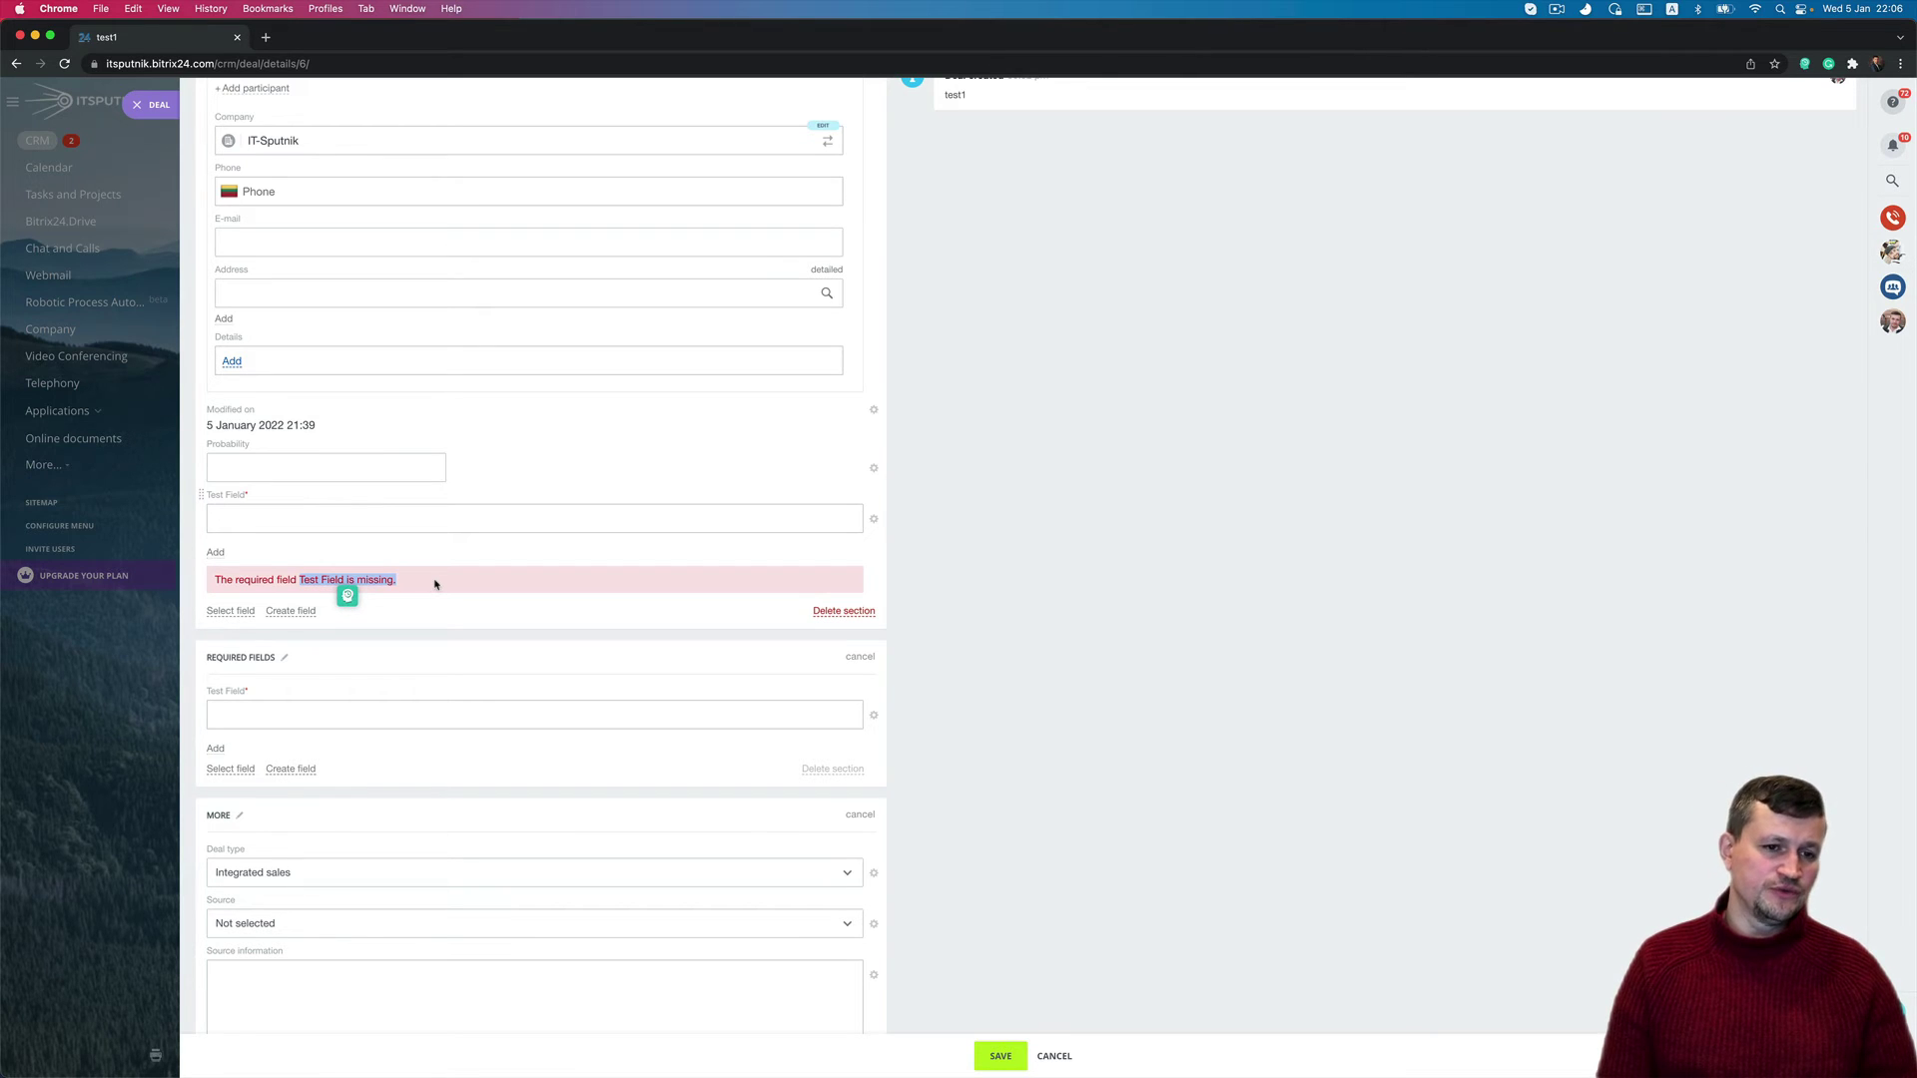
left_click(459, 519)
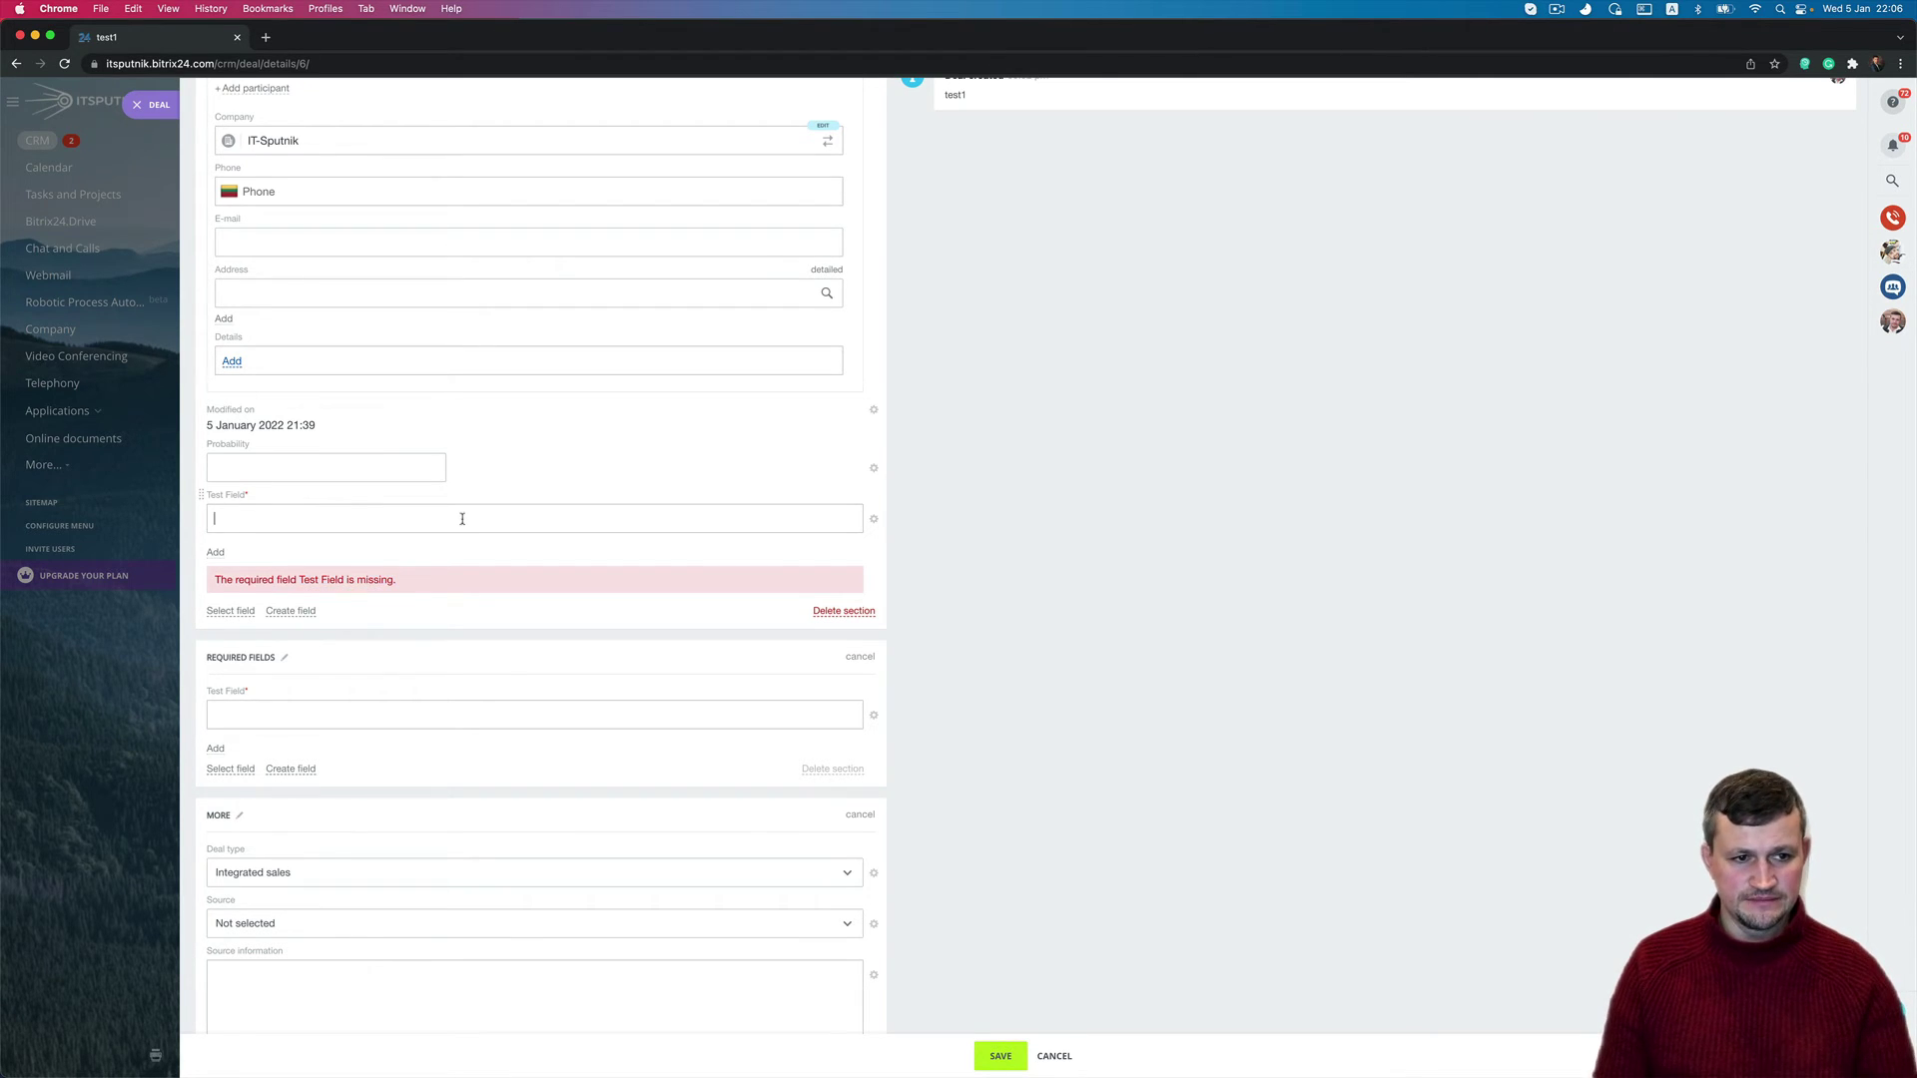
type("test")
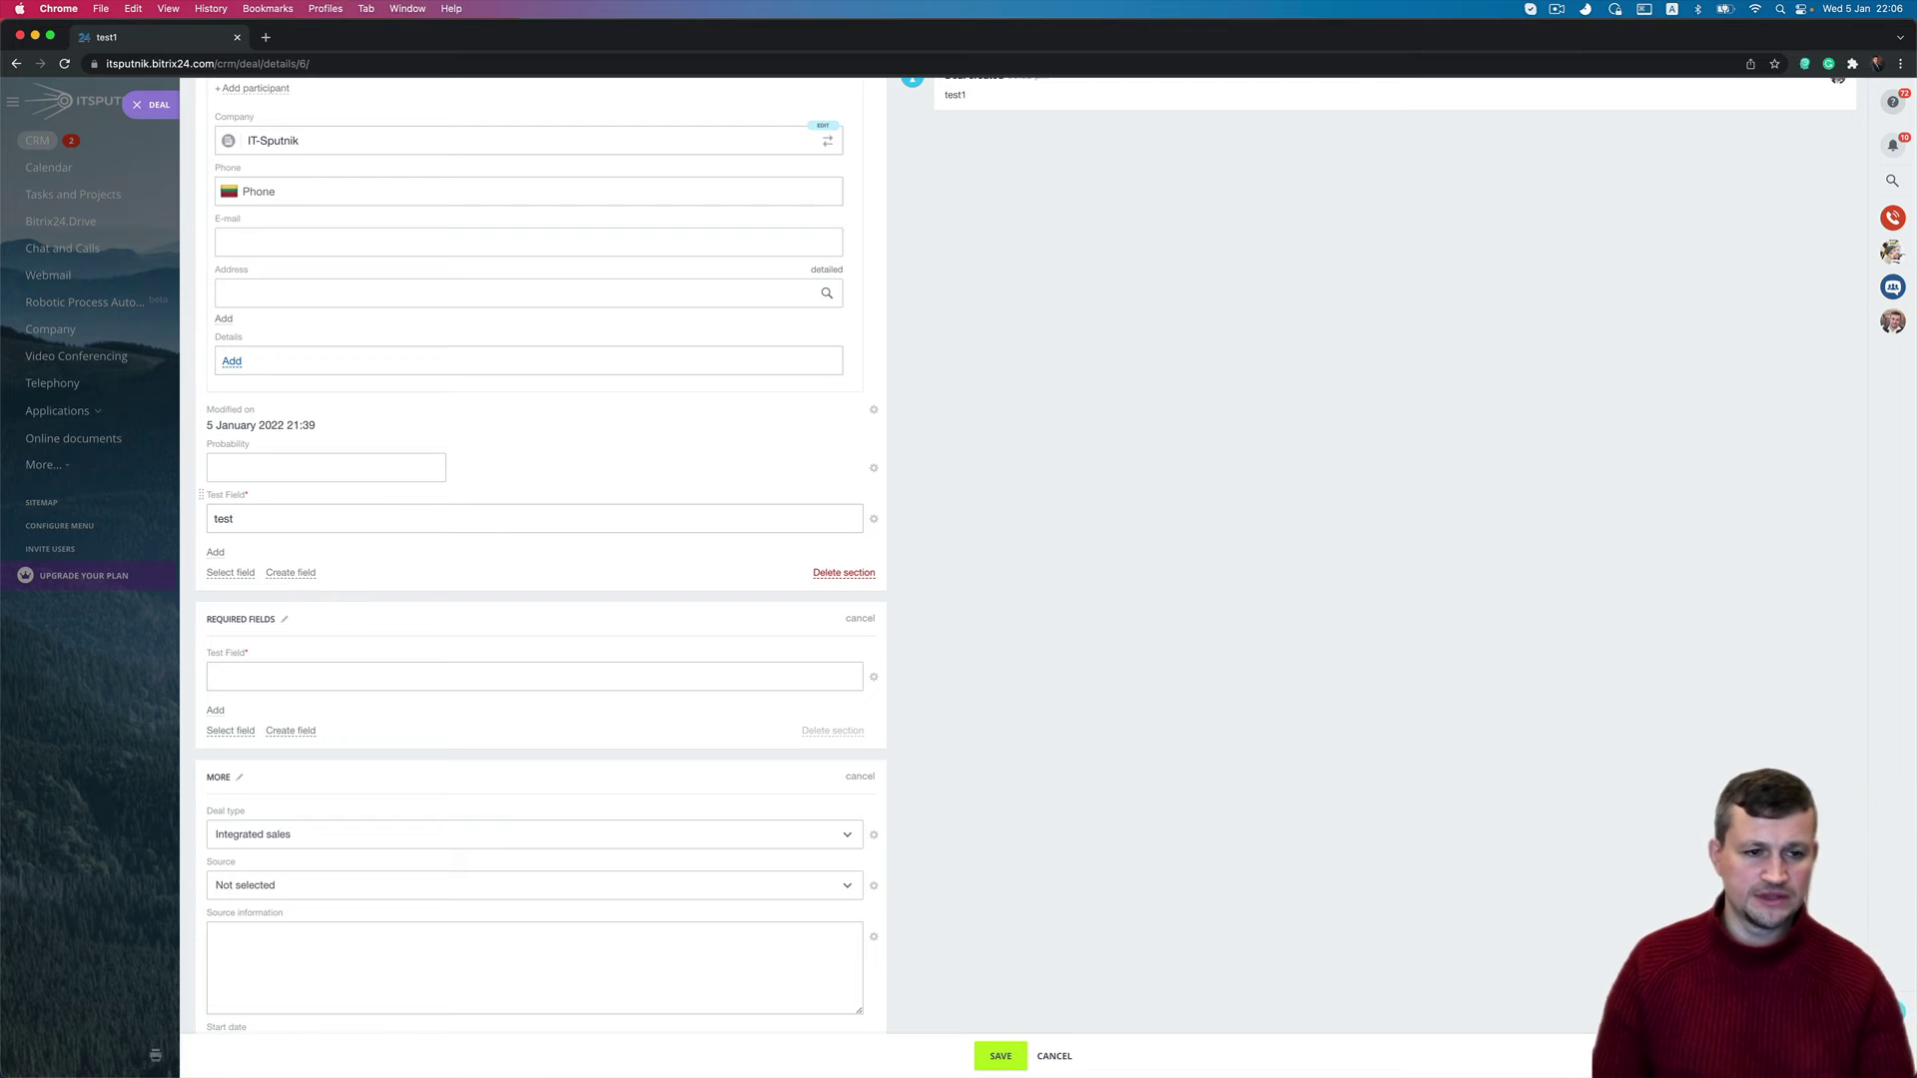
left_click(999, 1057)
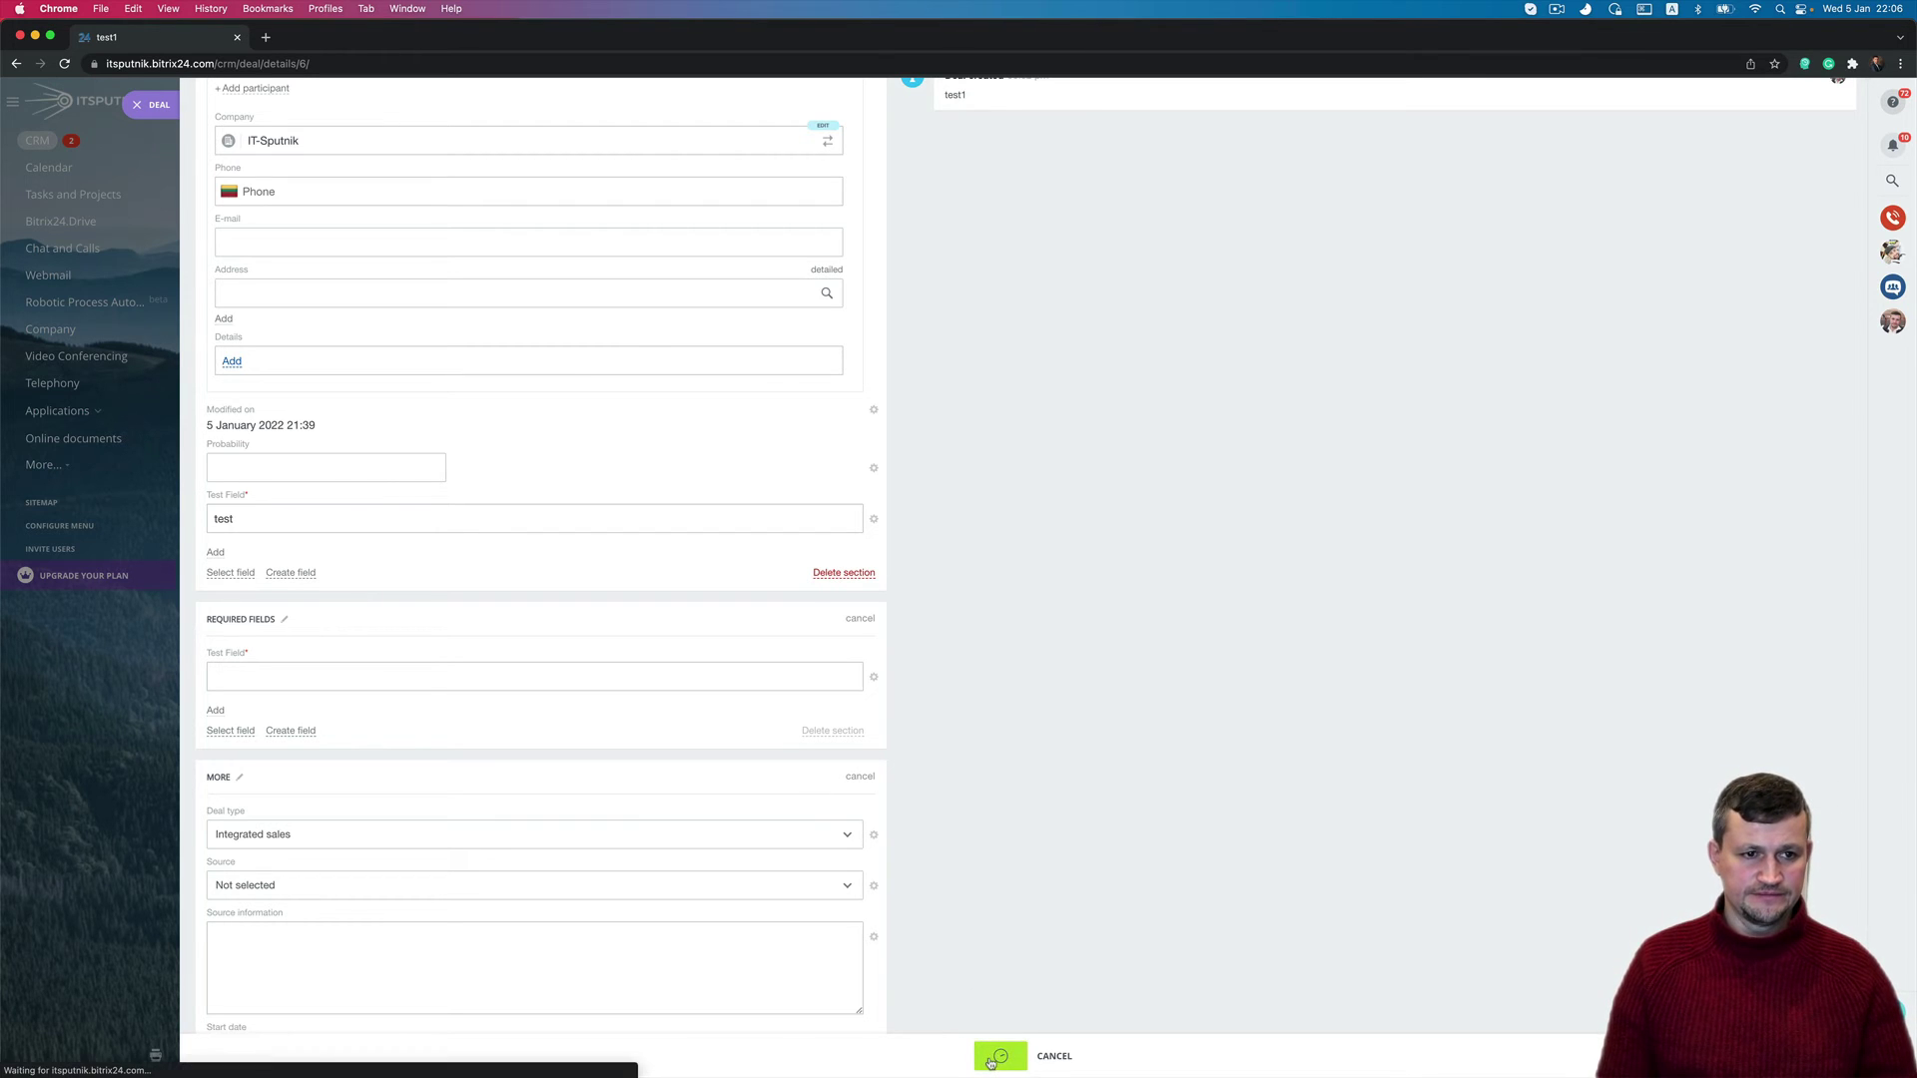
scroll(989, 1062, "down", 3)
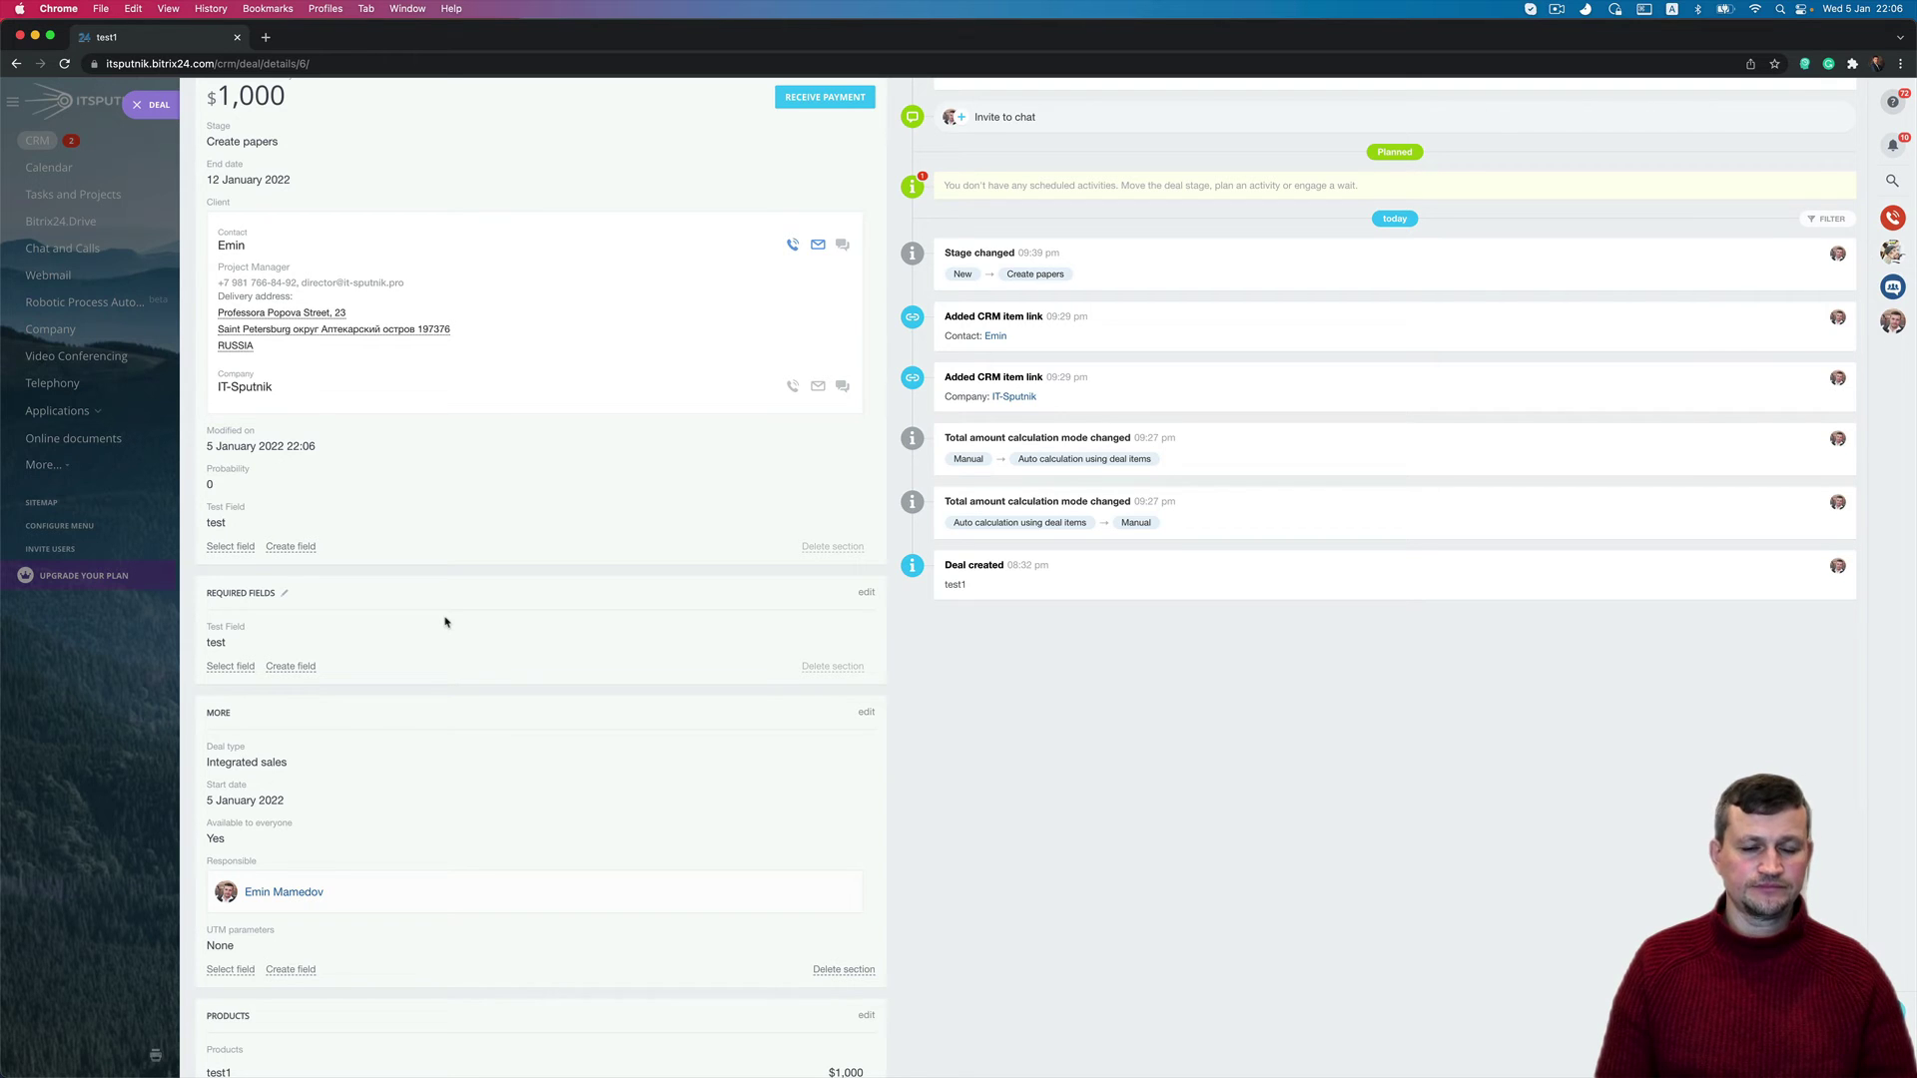
Rename Test Field to 'Test Field1' in its field settings
left_click(875, 511)
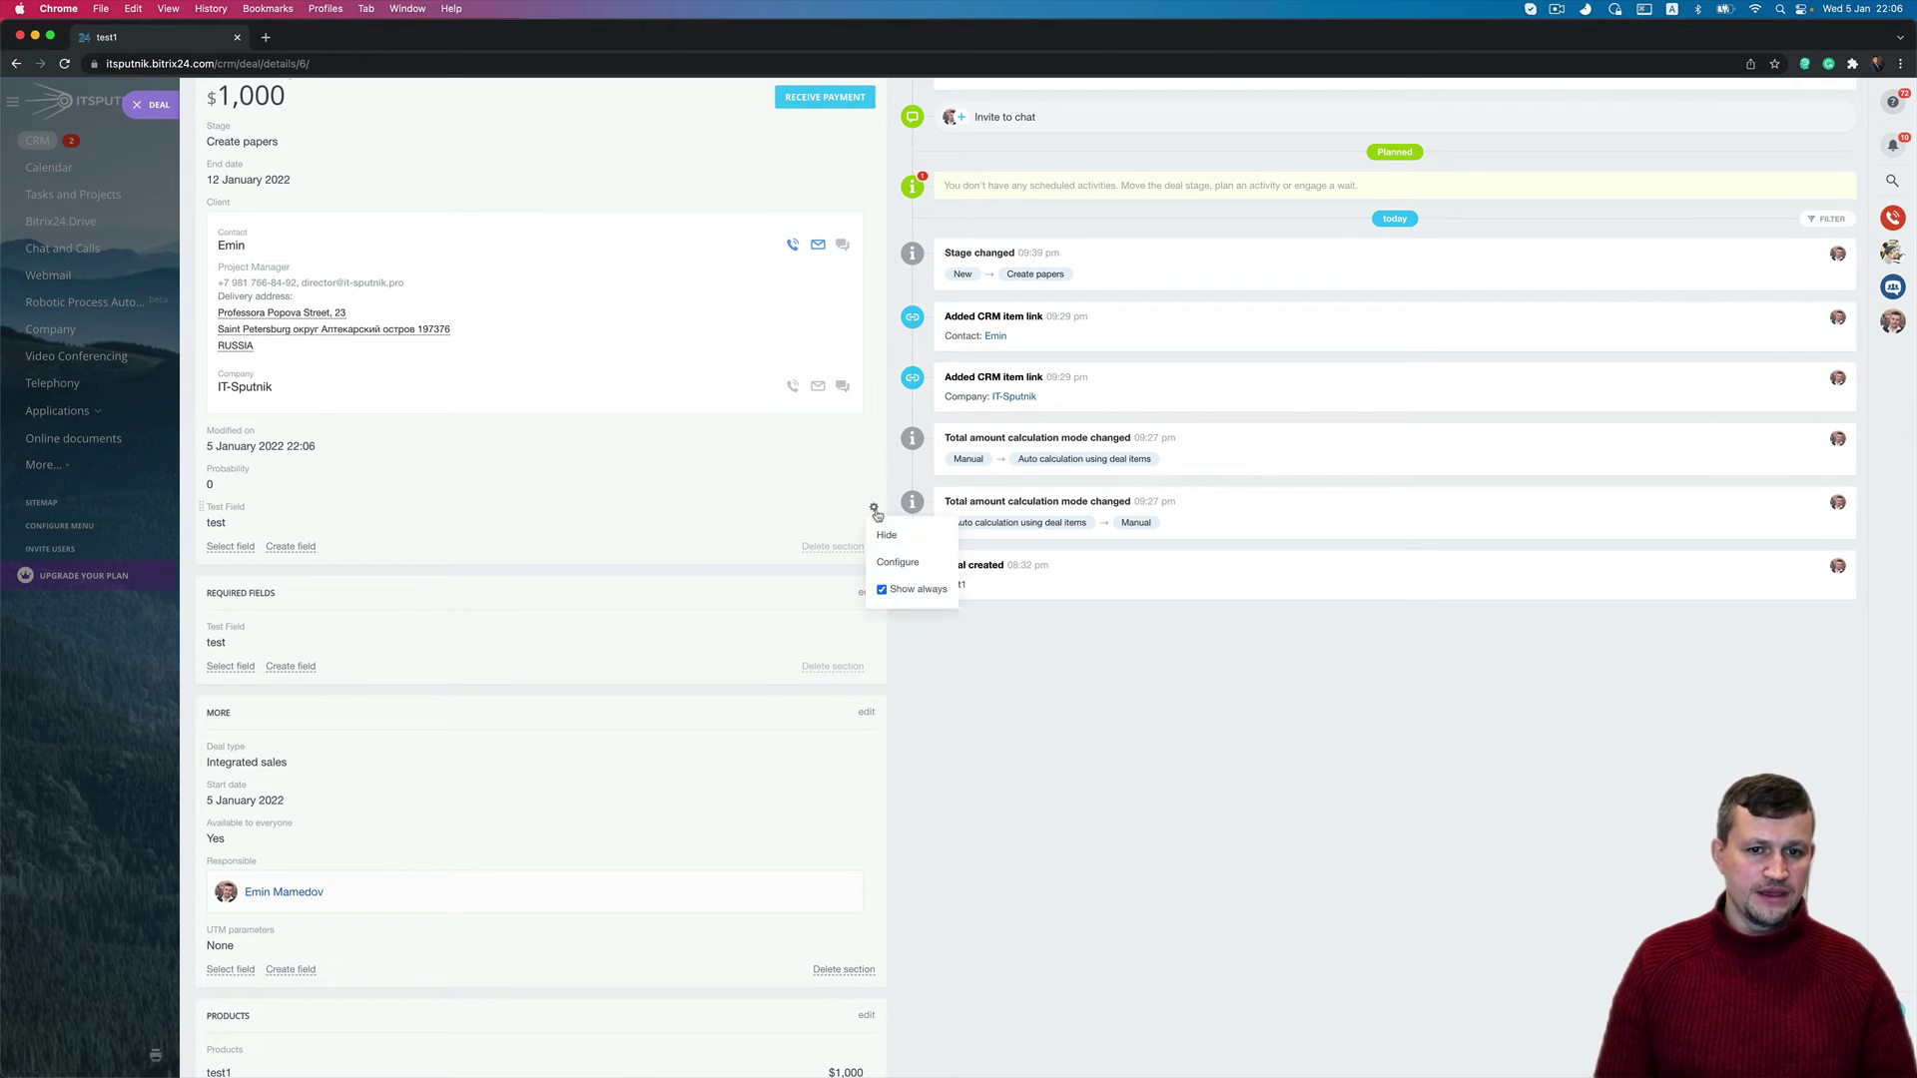
left_click(904, 562)
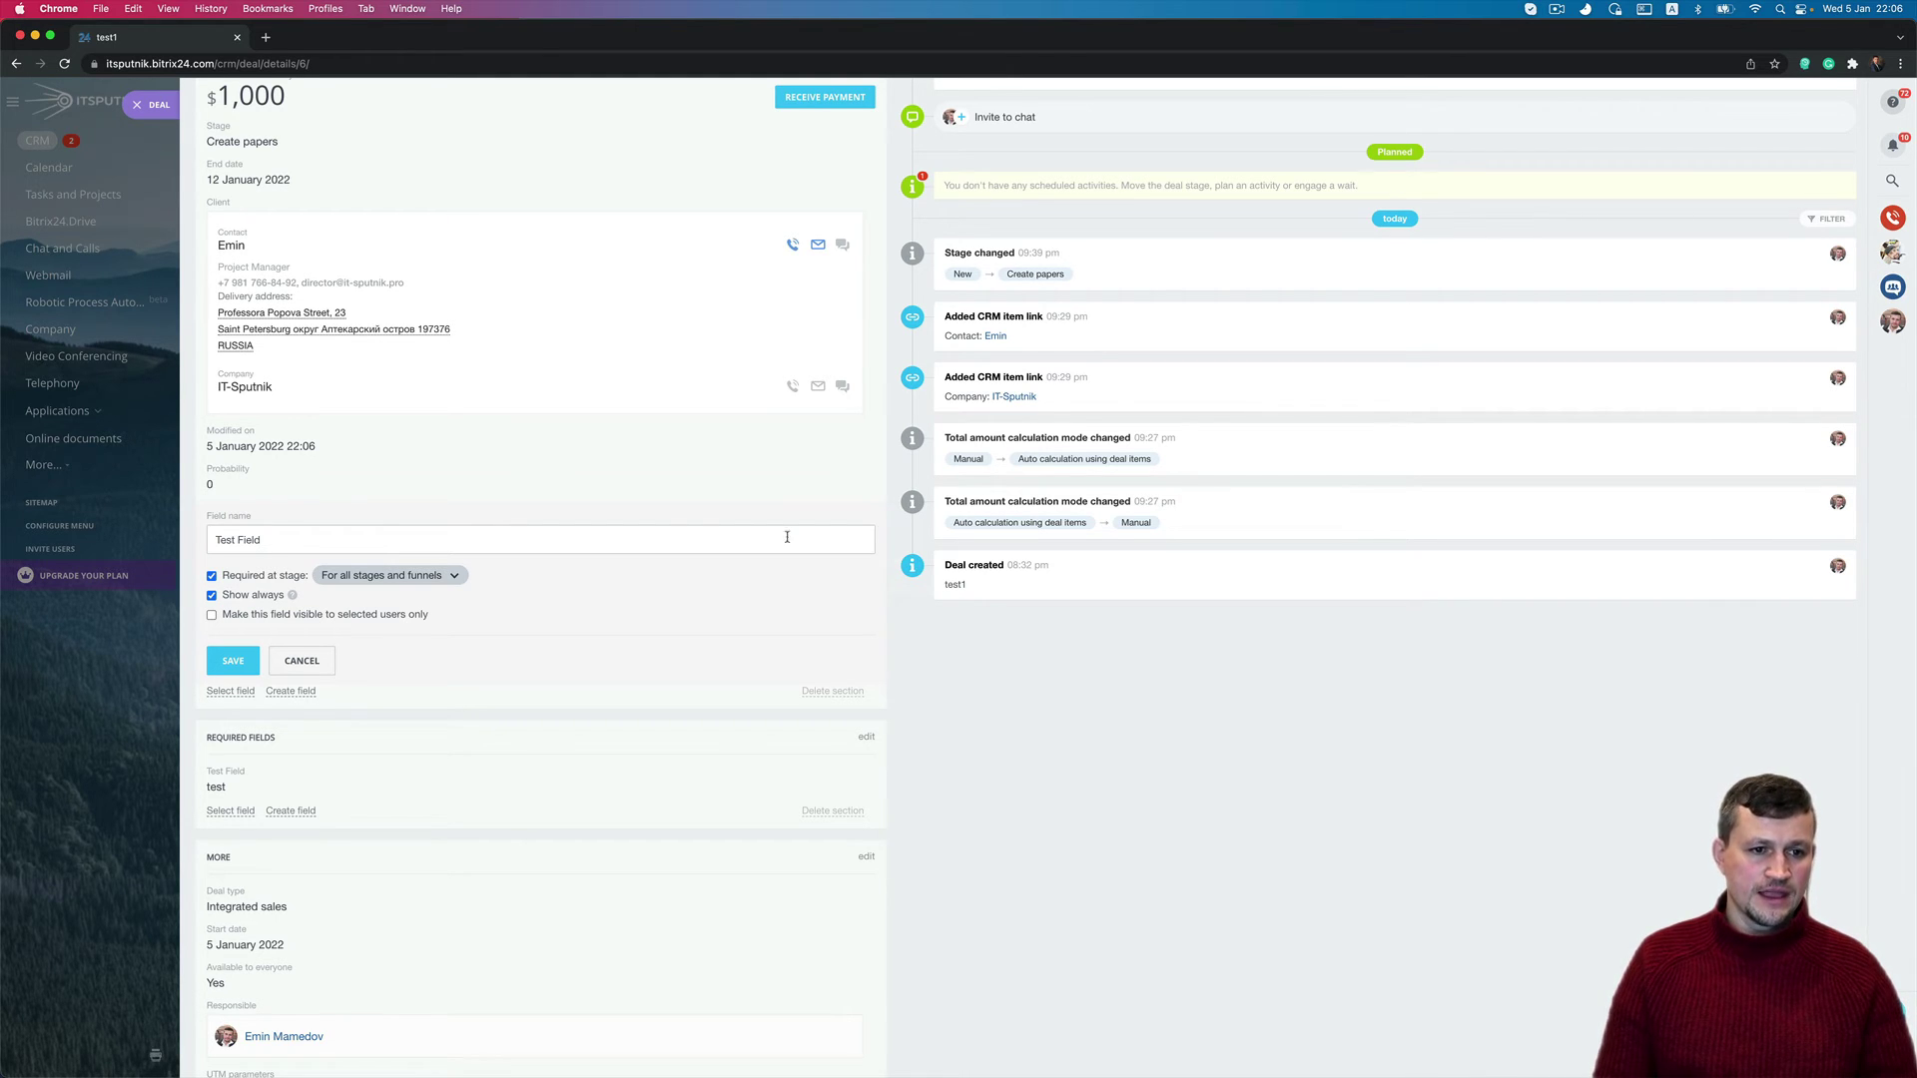
left_click(413, 538)
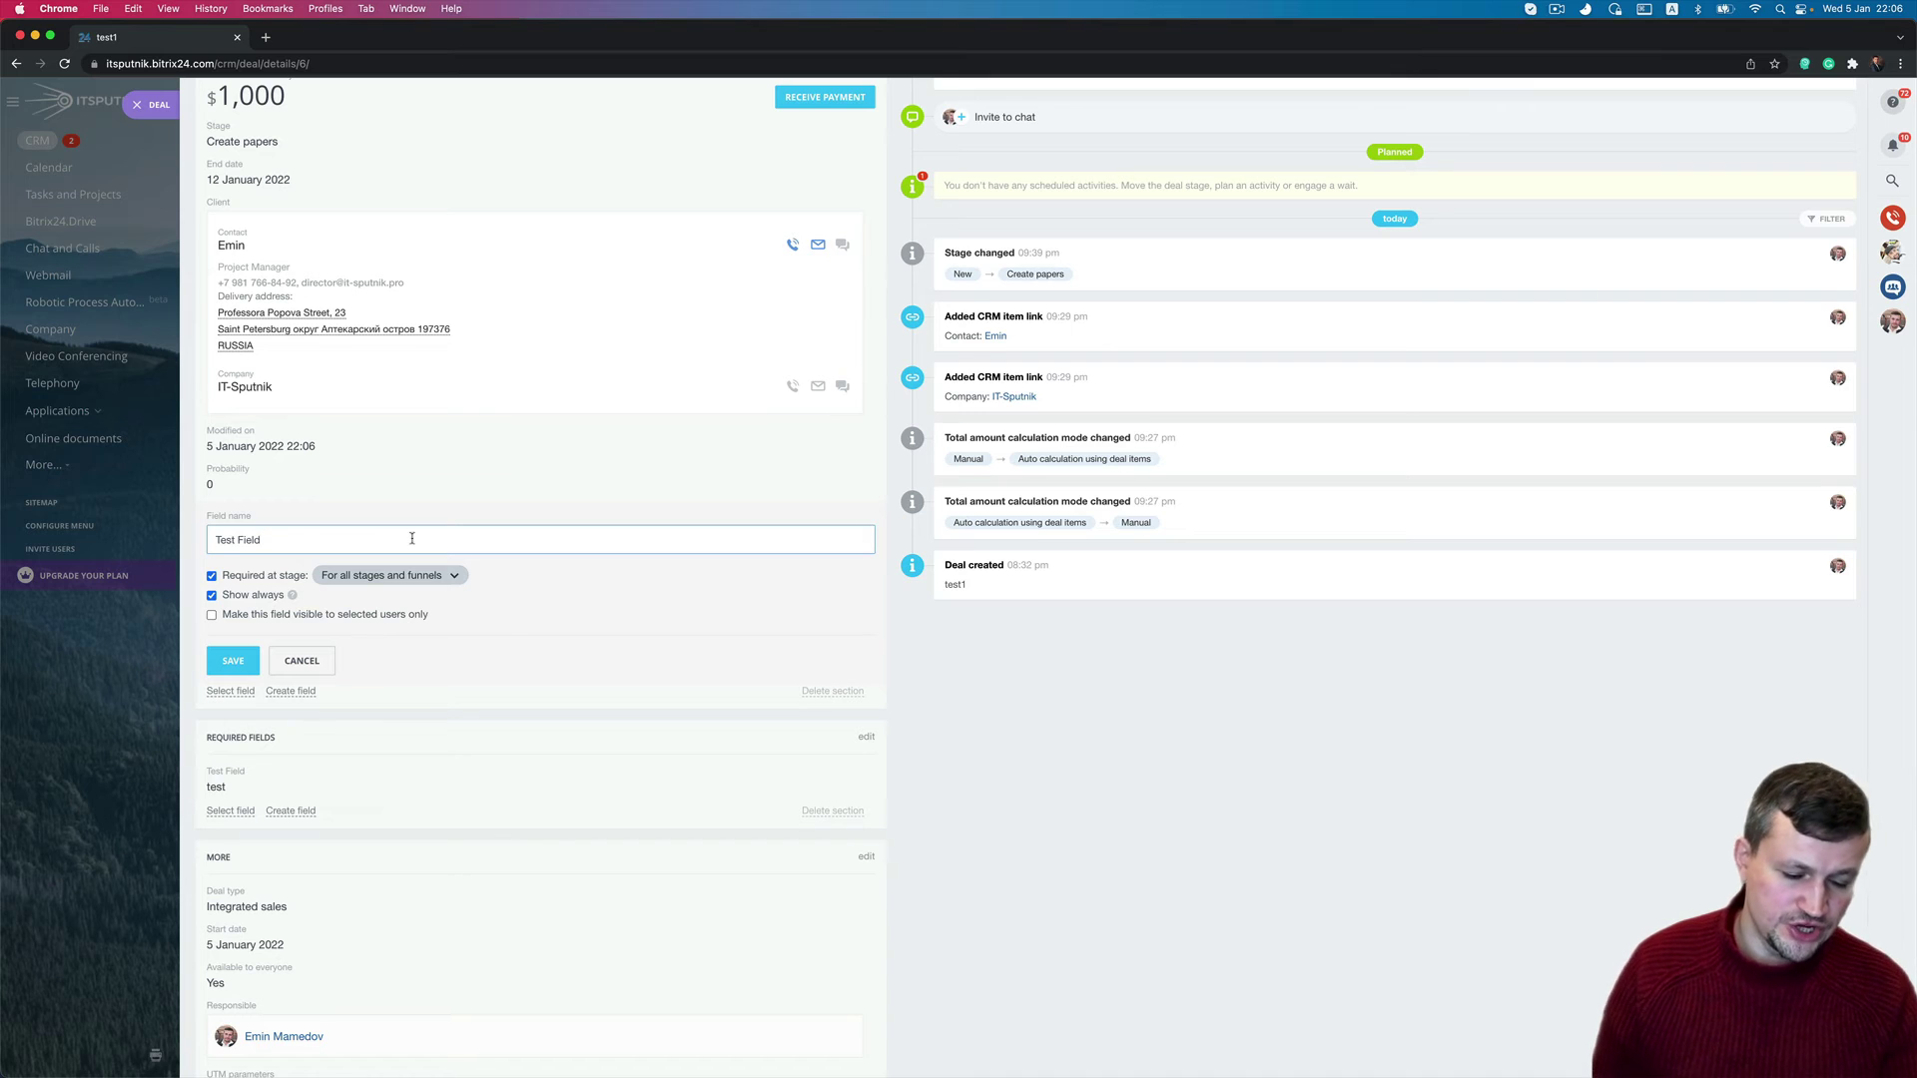
type("1")
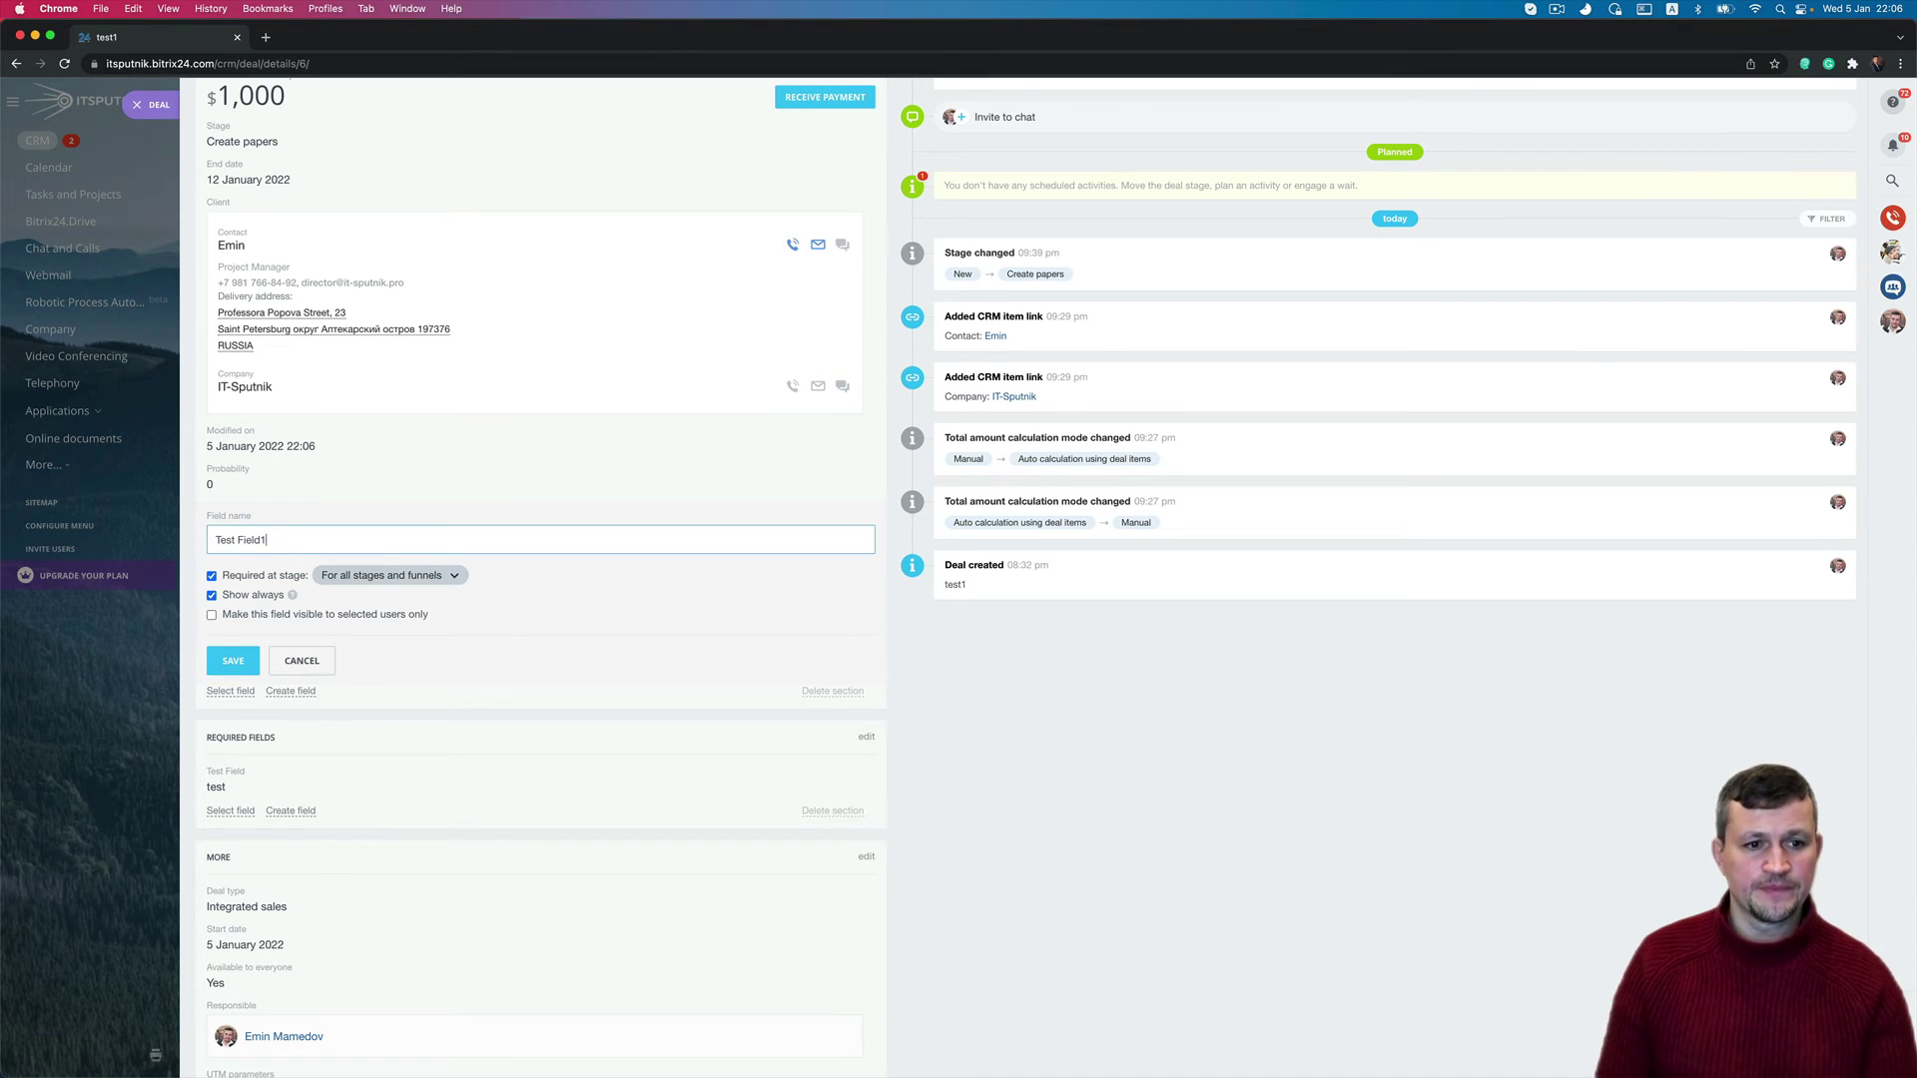
Make Test Field1 required only at the Invoice stage and save the field settings
left_click(386, 576)
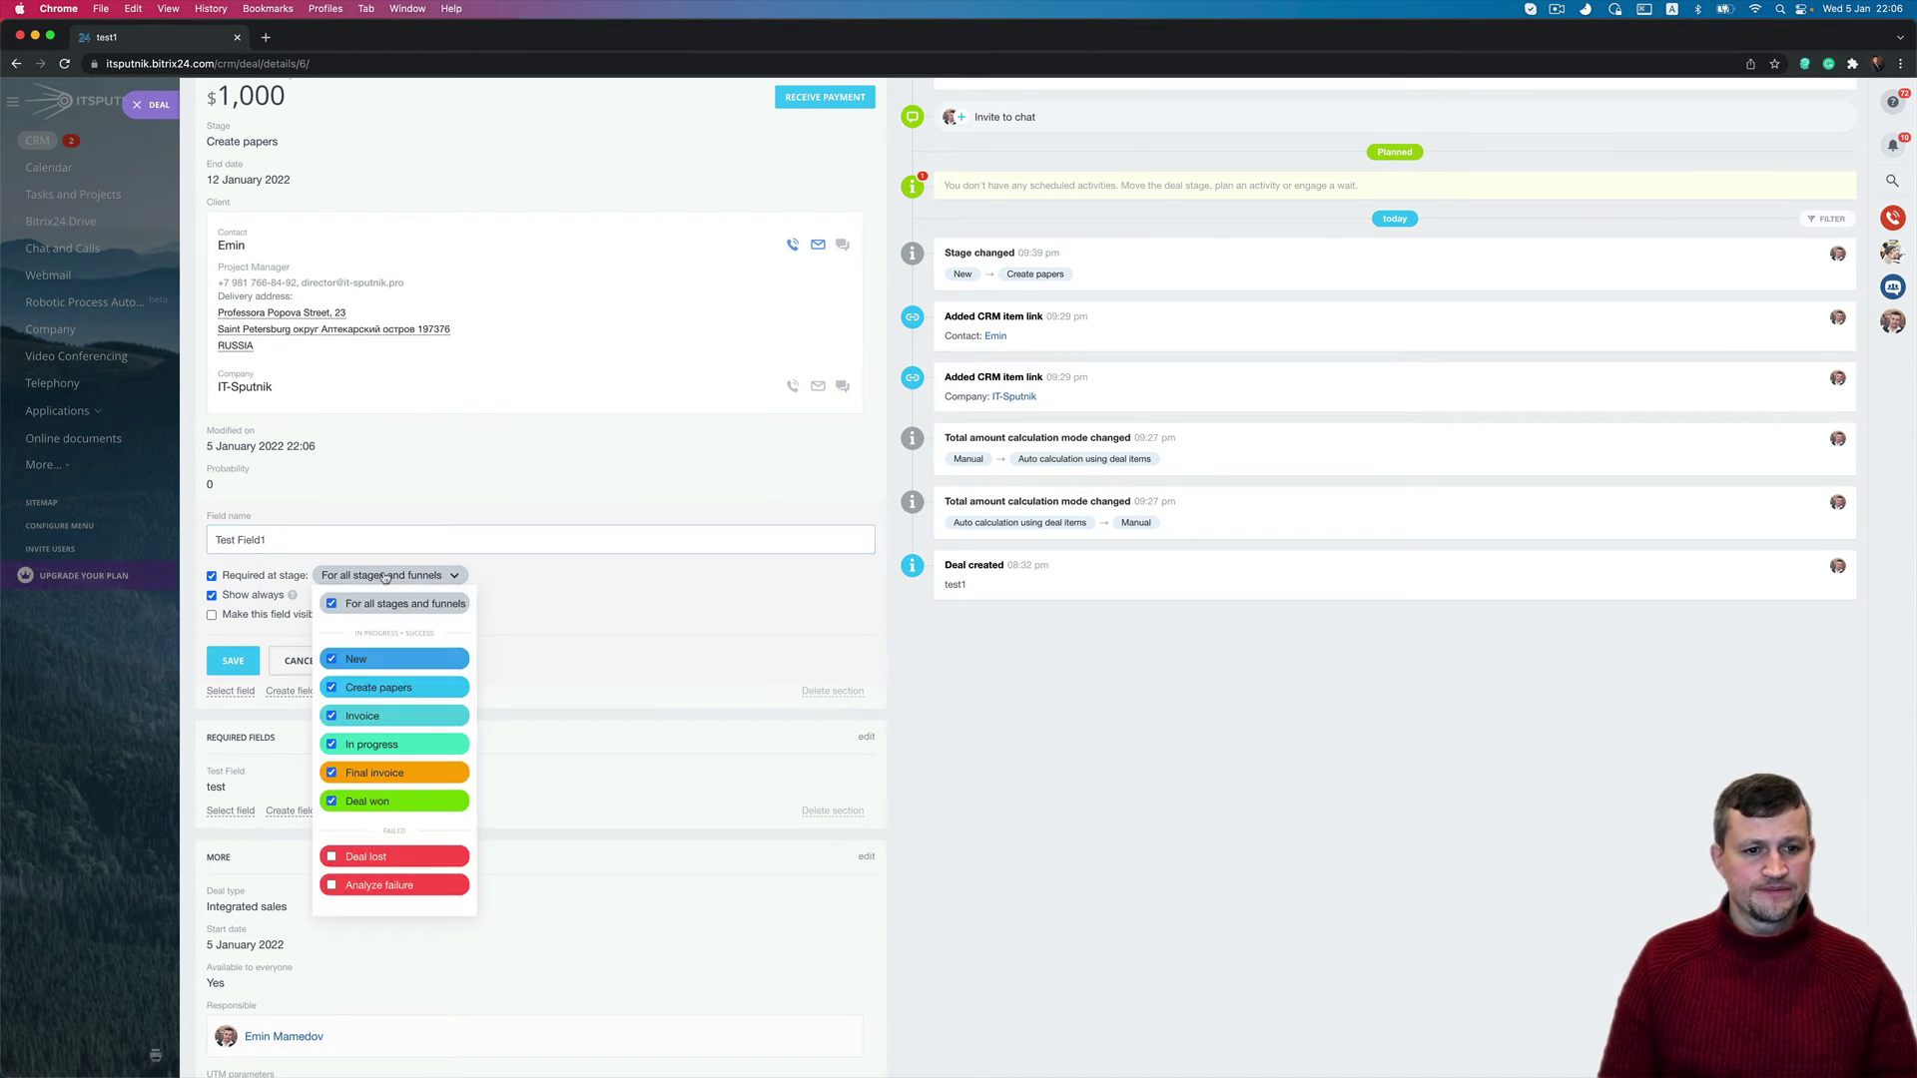
left_click(331, 659)
left_click(332, 688)
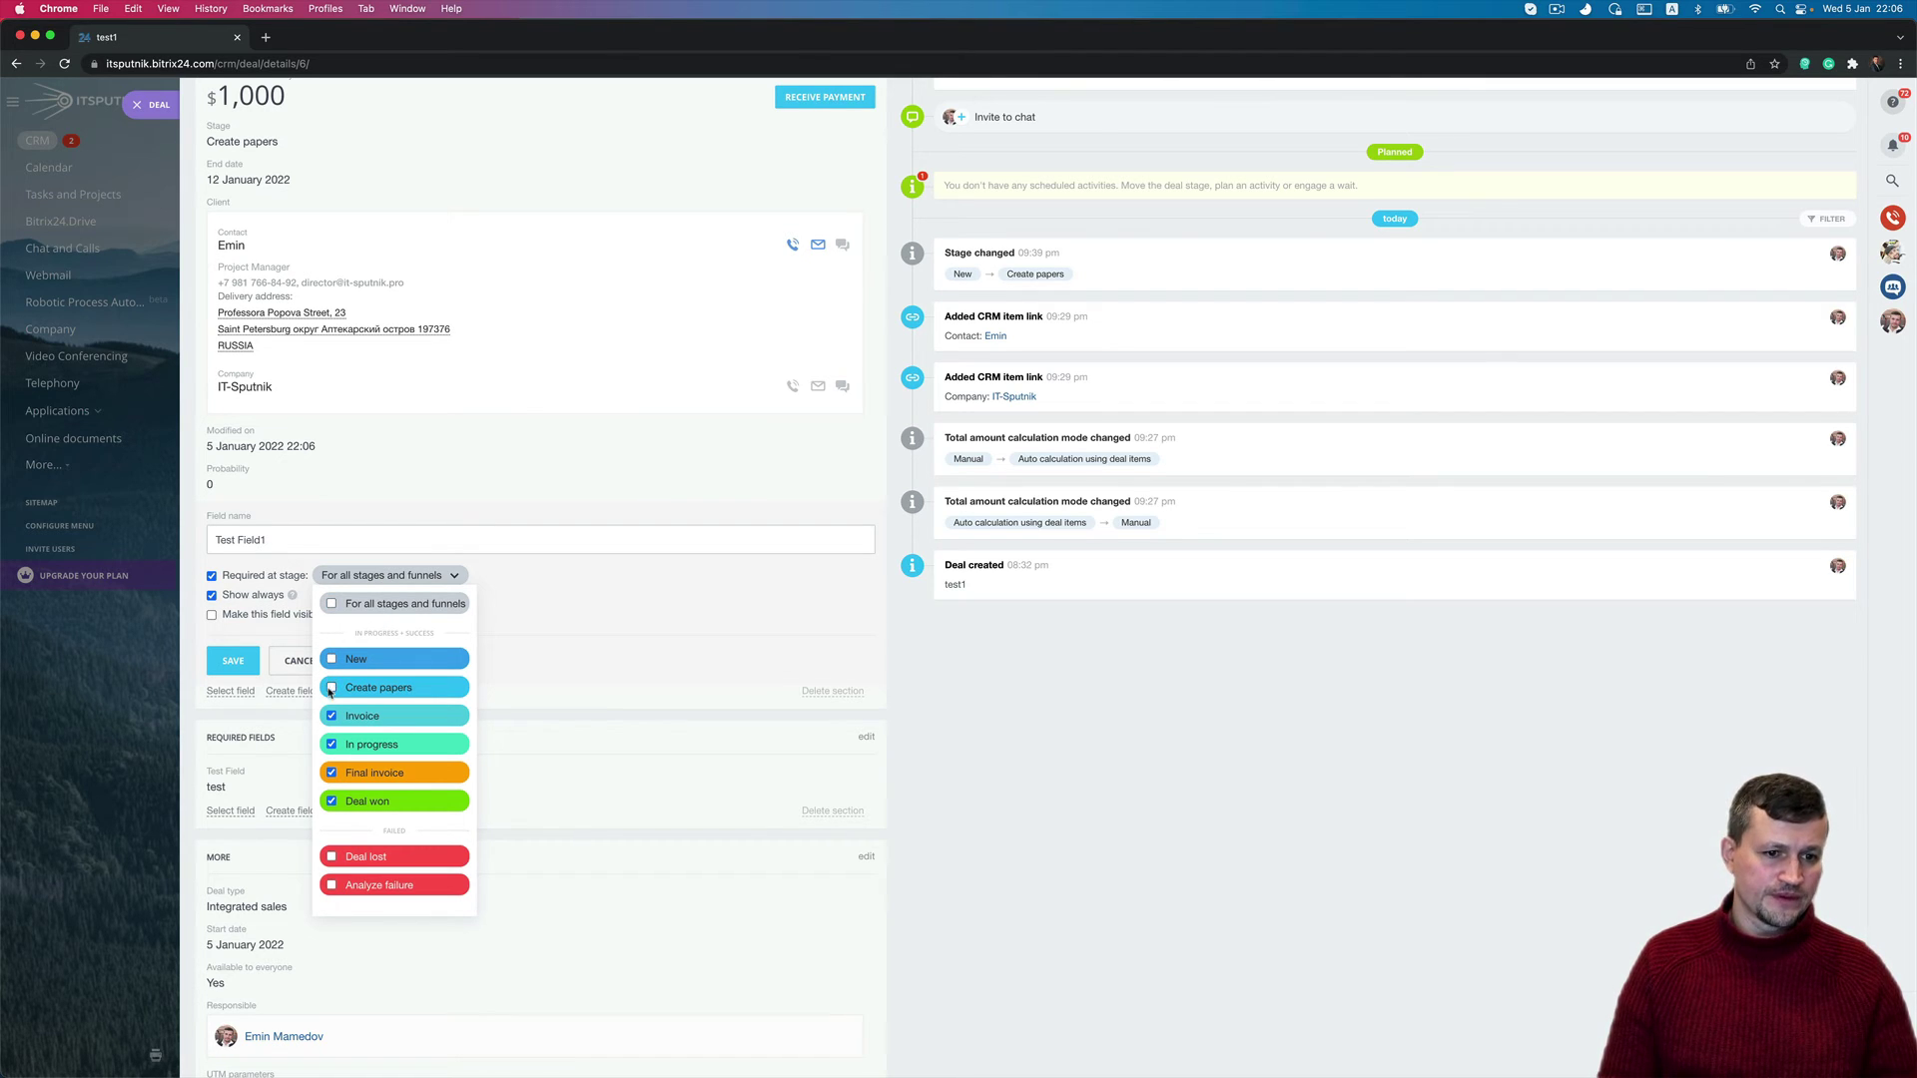
left_click(332, 773)
left_click(333, 801)
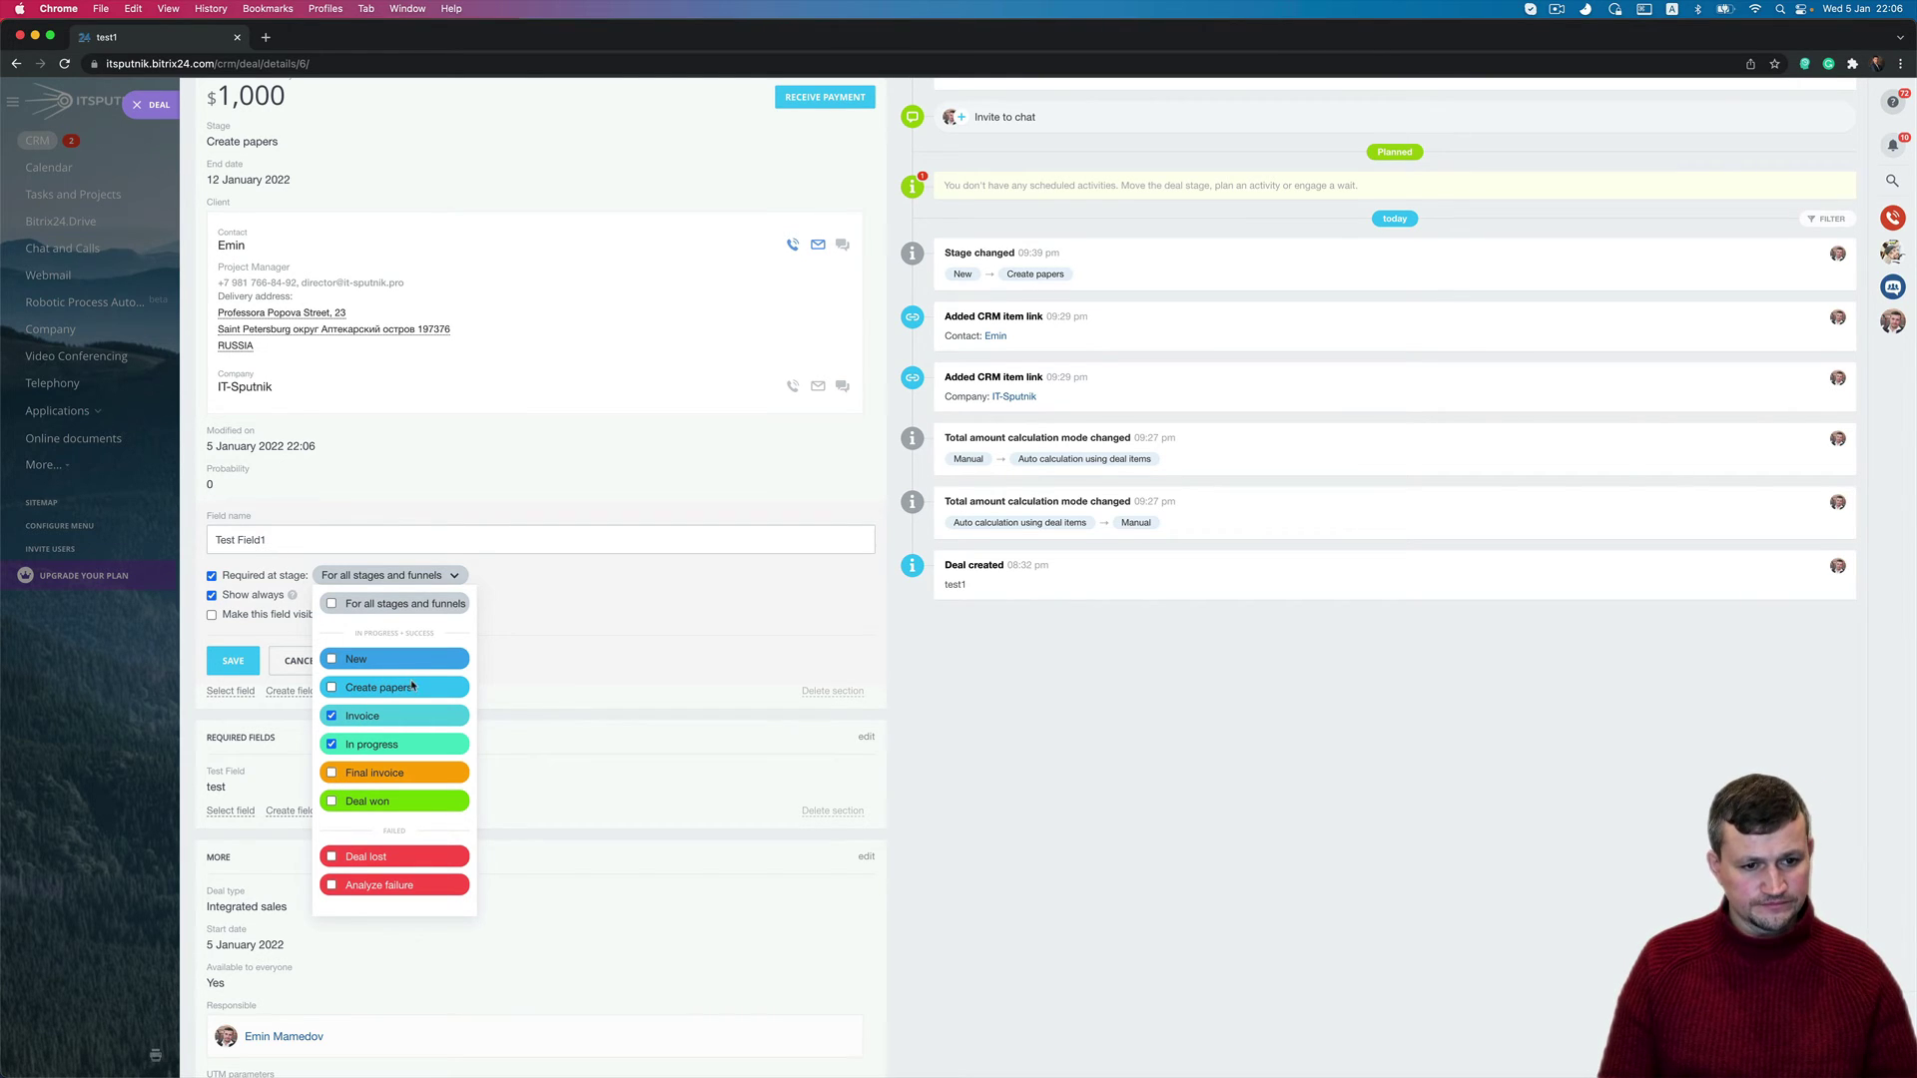
left_click(333, 744)
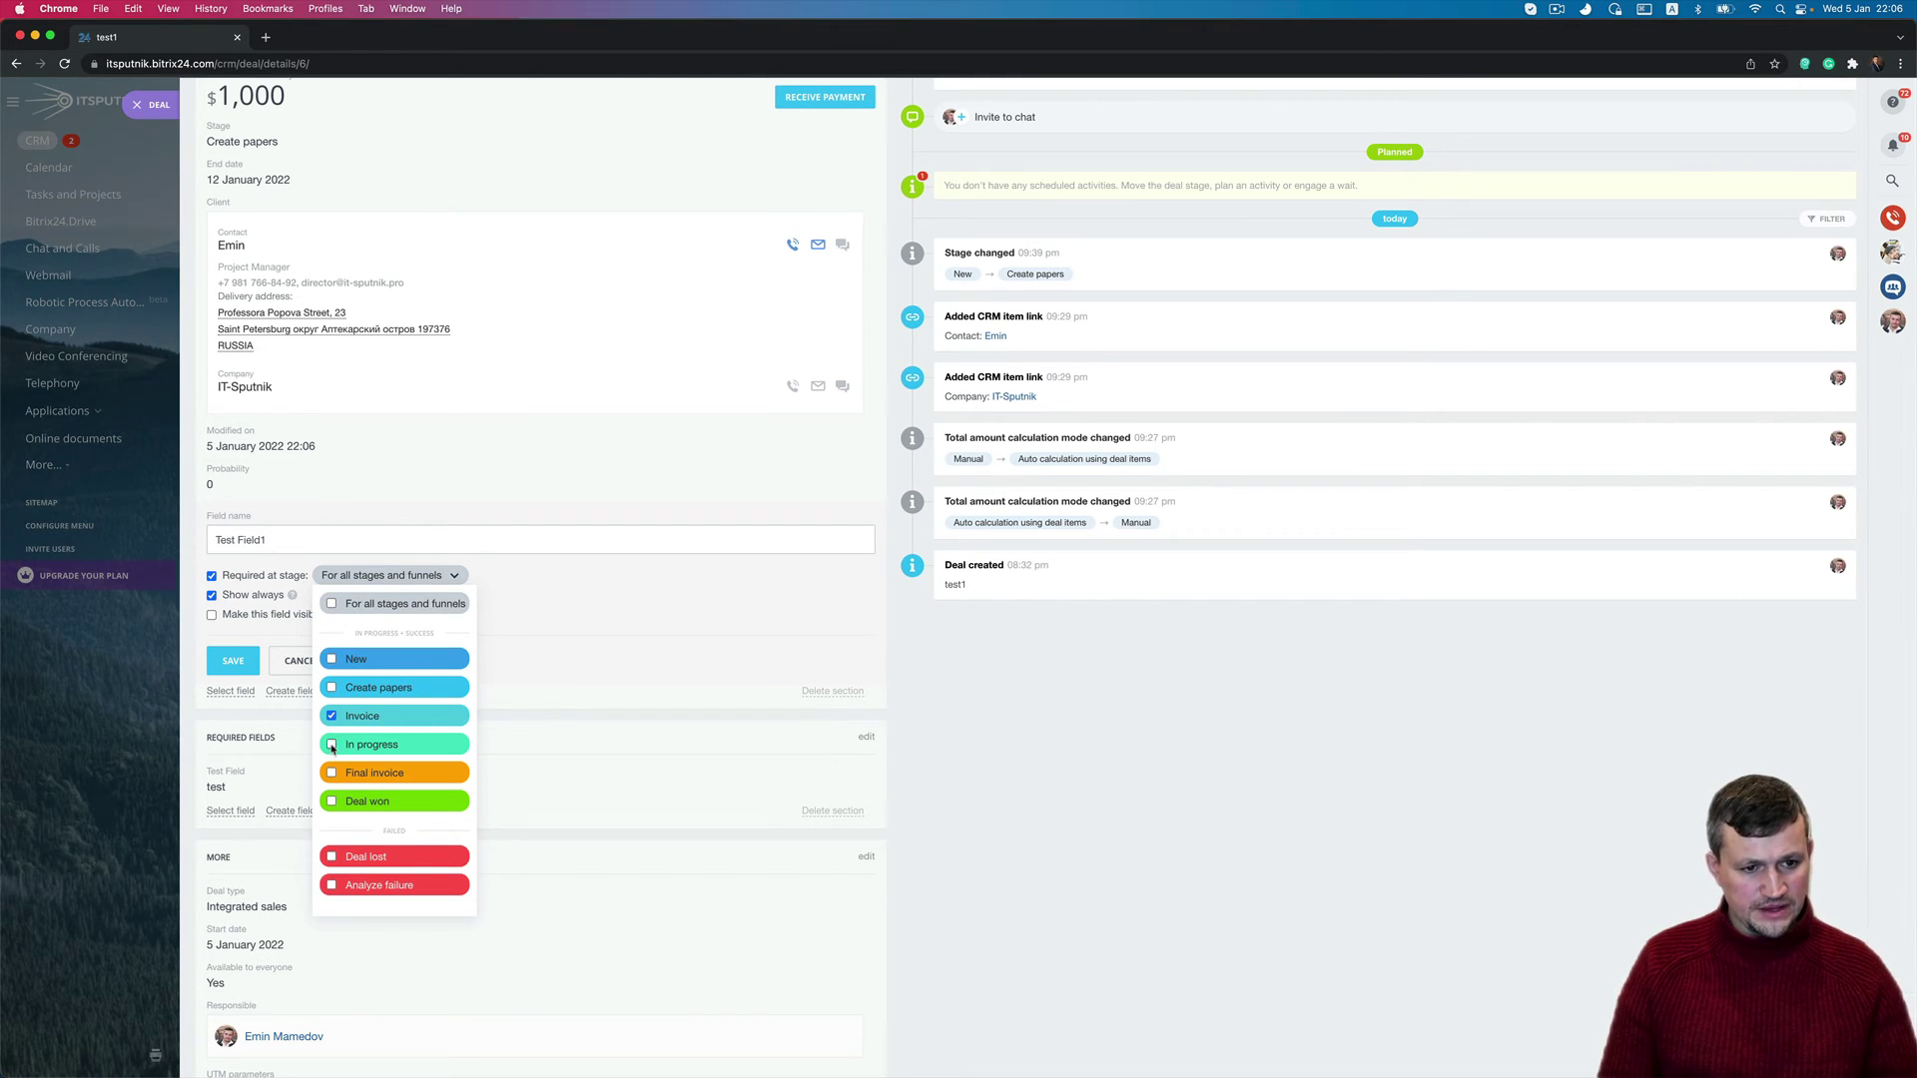
left_click(541, 650)
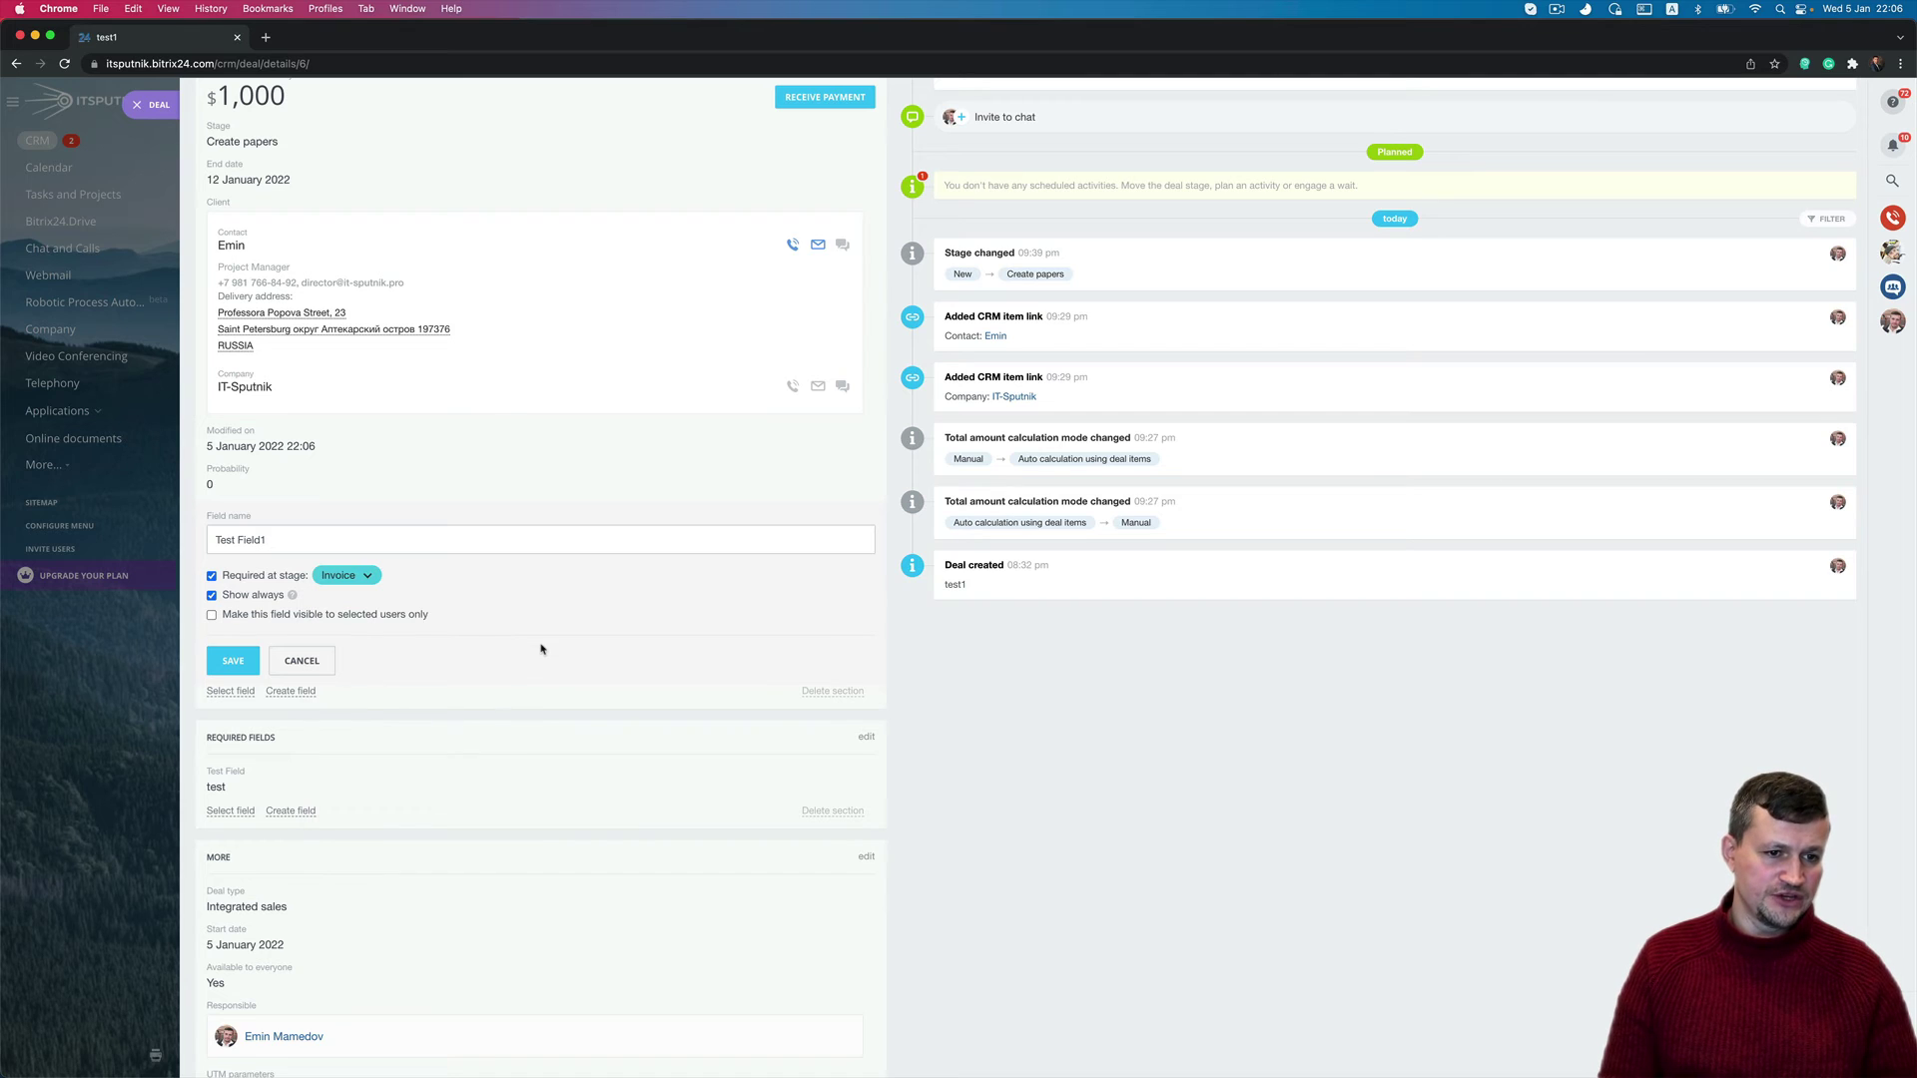
left_click(234, 659)
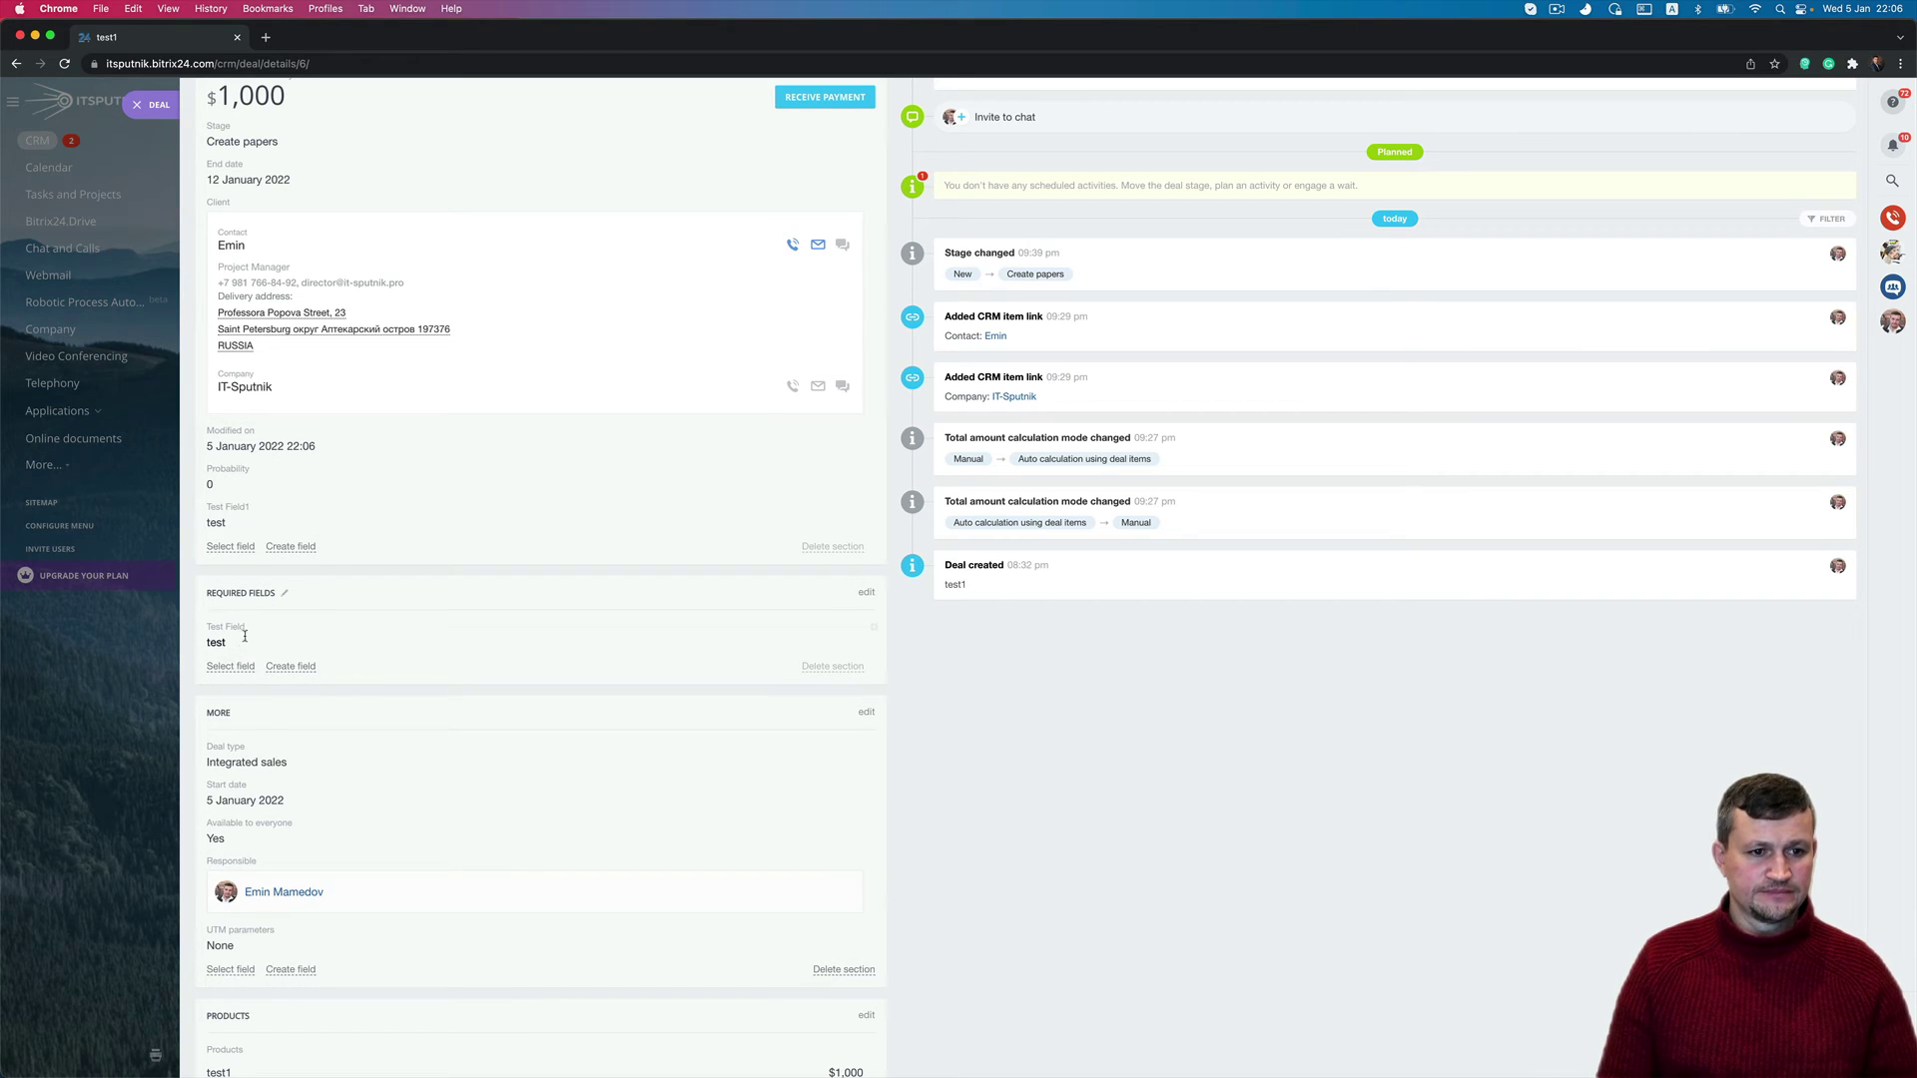
Clear Test Field1's value, save deal test1, and return to the Kanban board
left_click(244, 523)
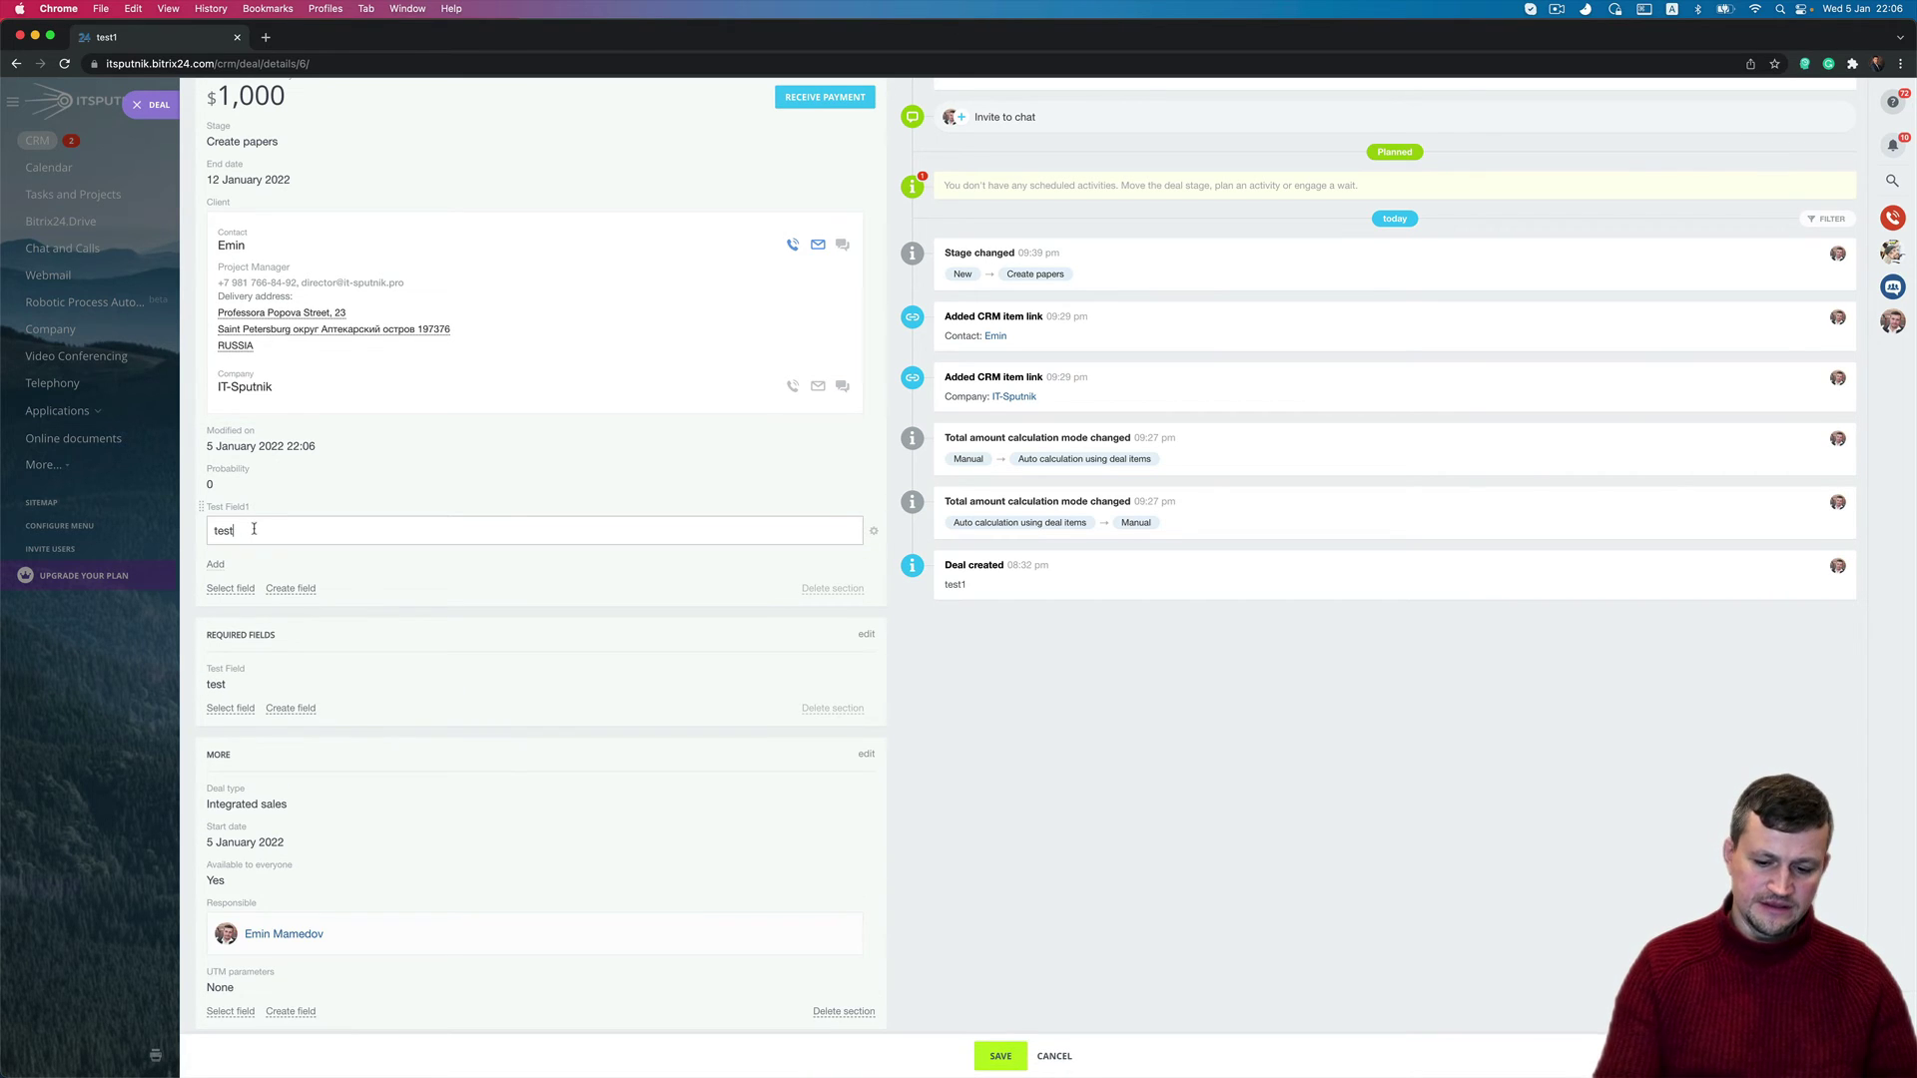
key("BackSpace")
key("BackSpace")
key("BackSpace")
key("BackSpace")
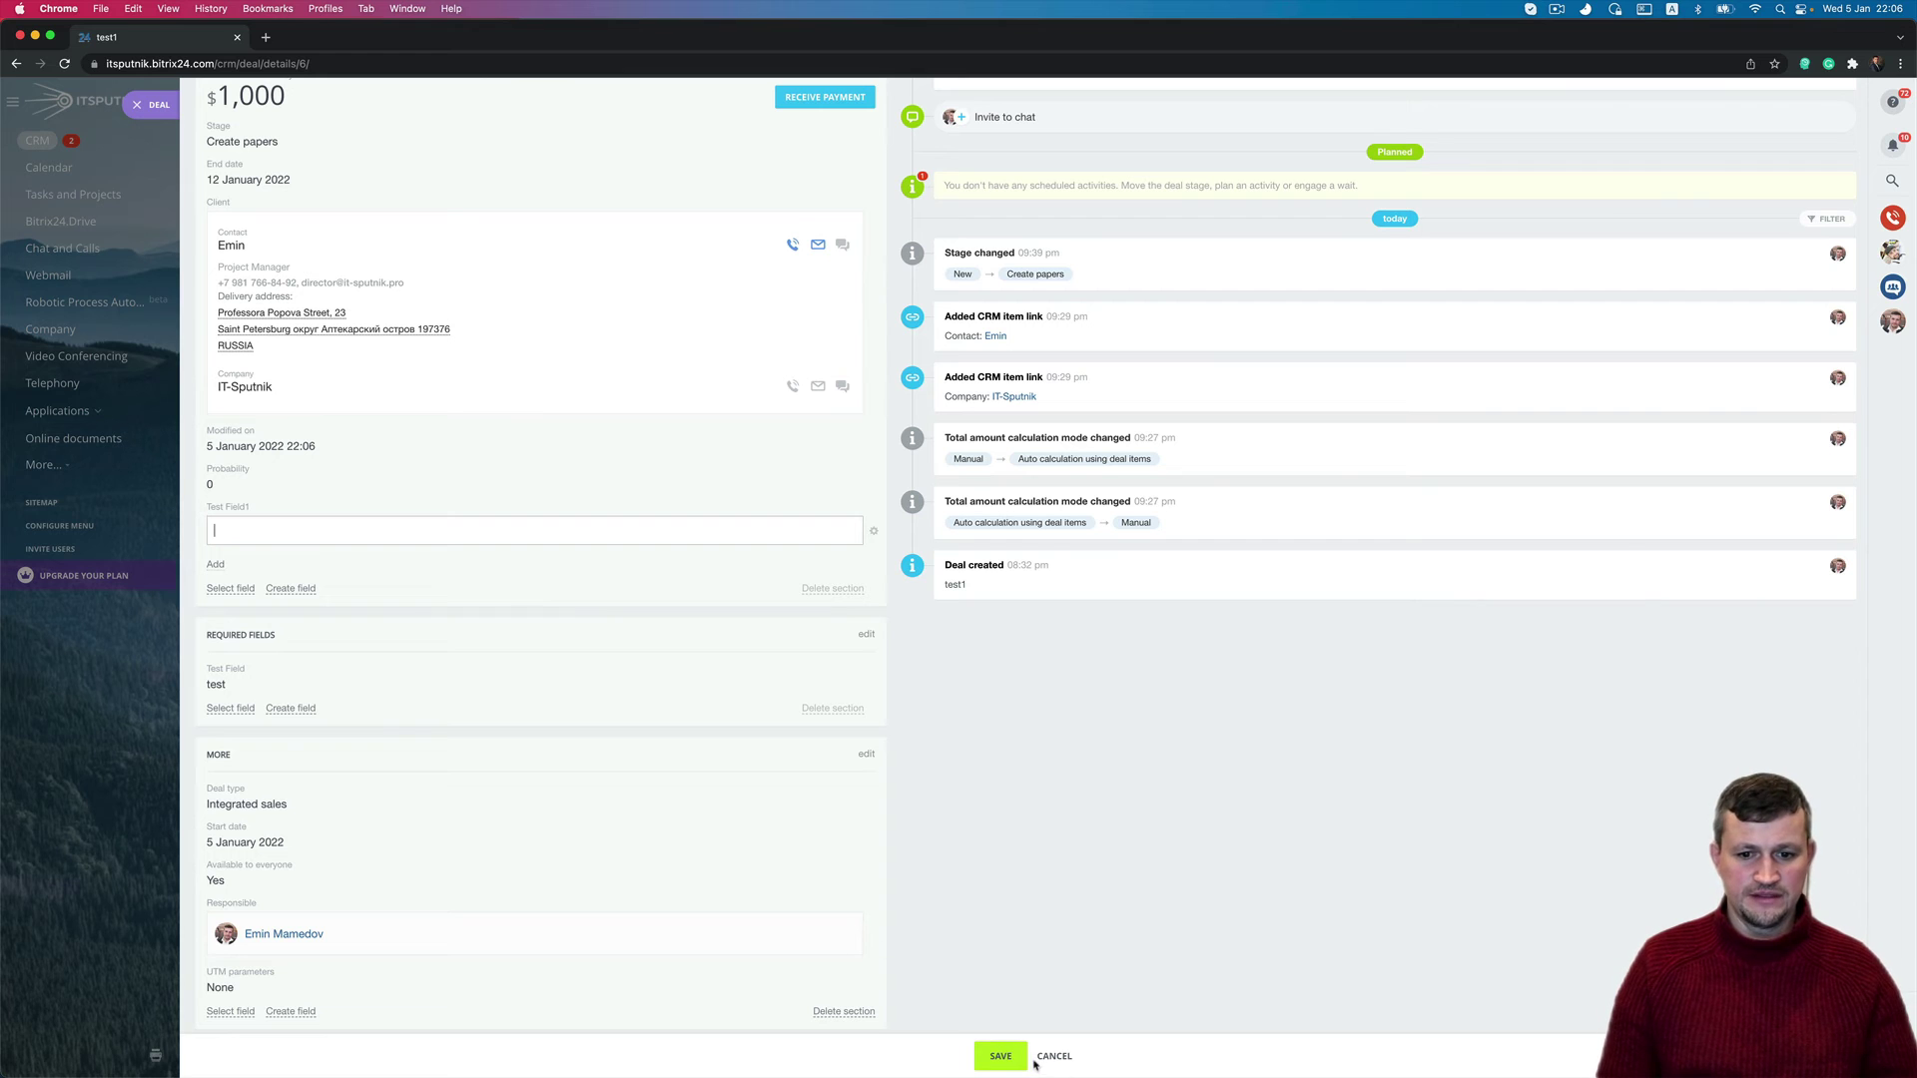
left_click(1004, 1057)
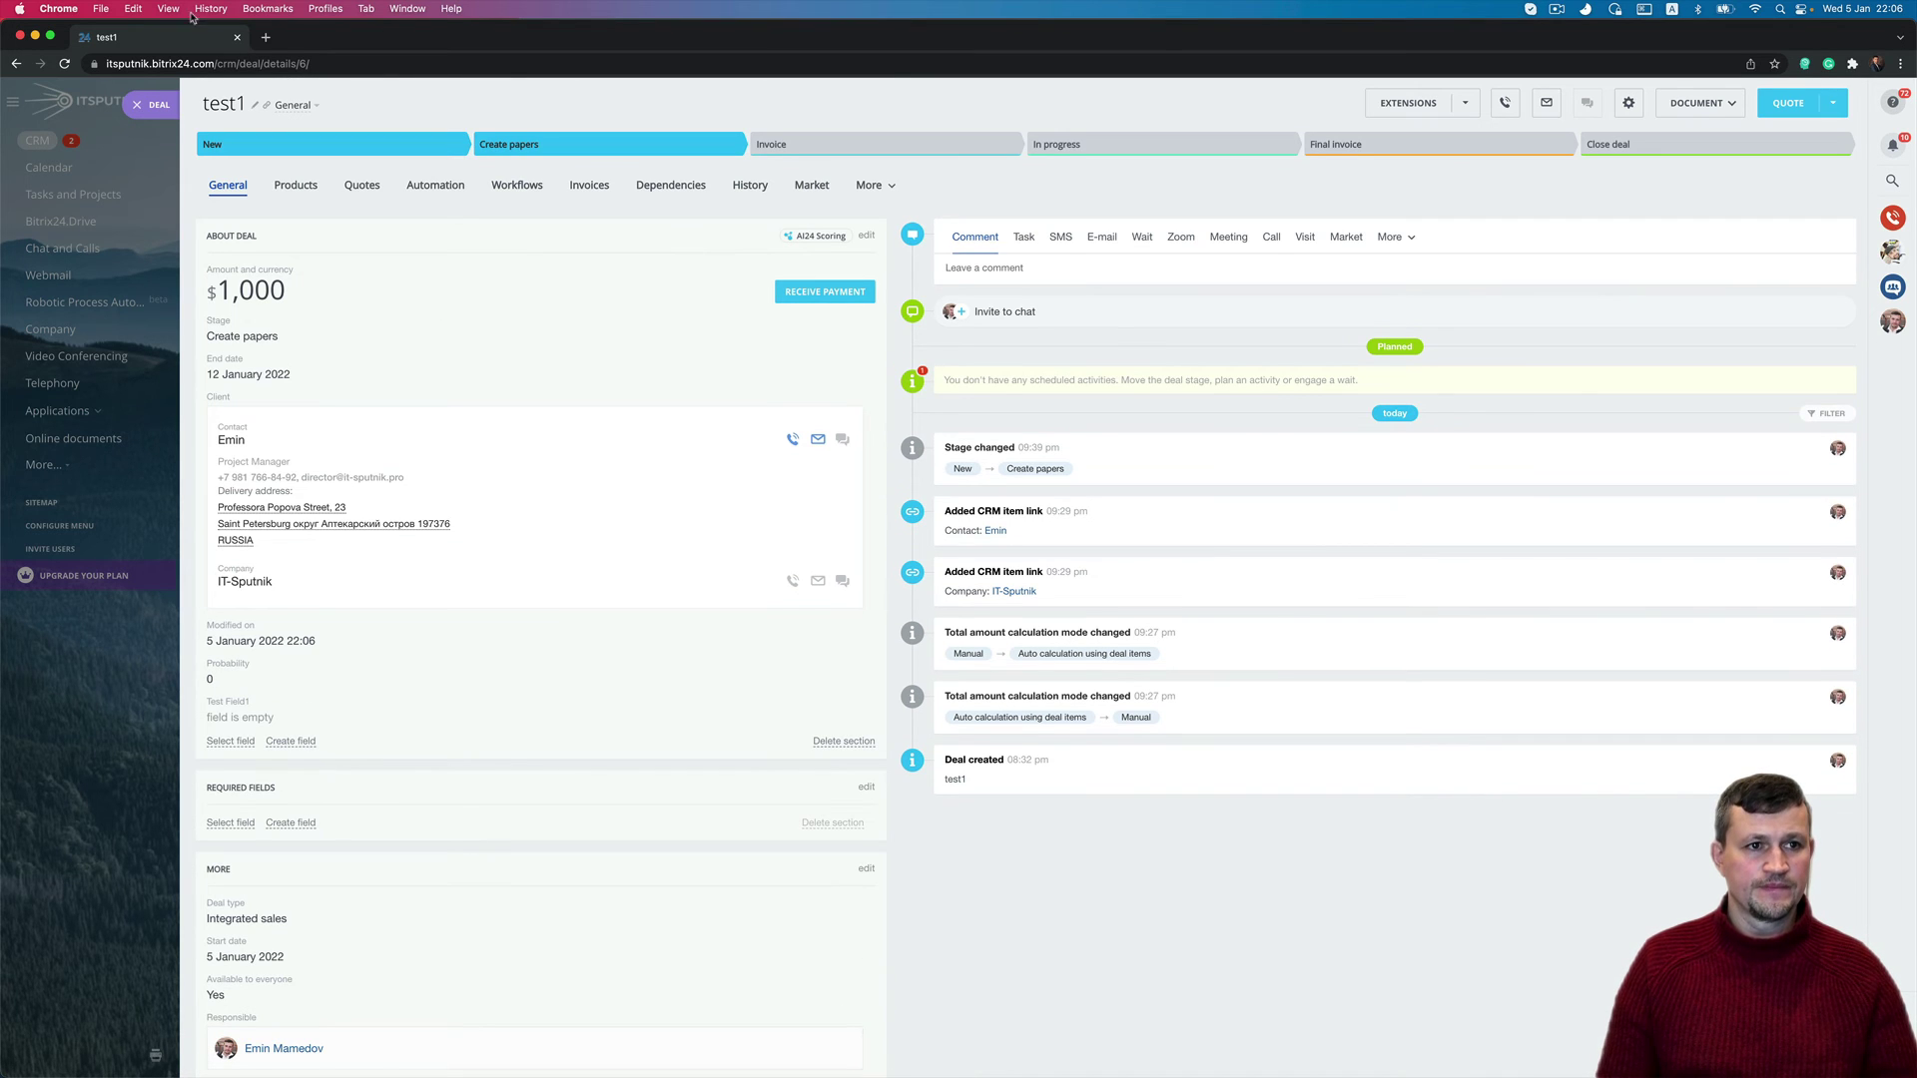
left_click(148, 110)
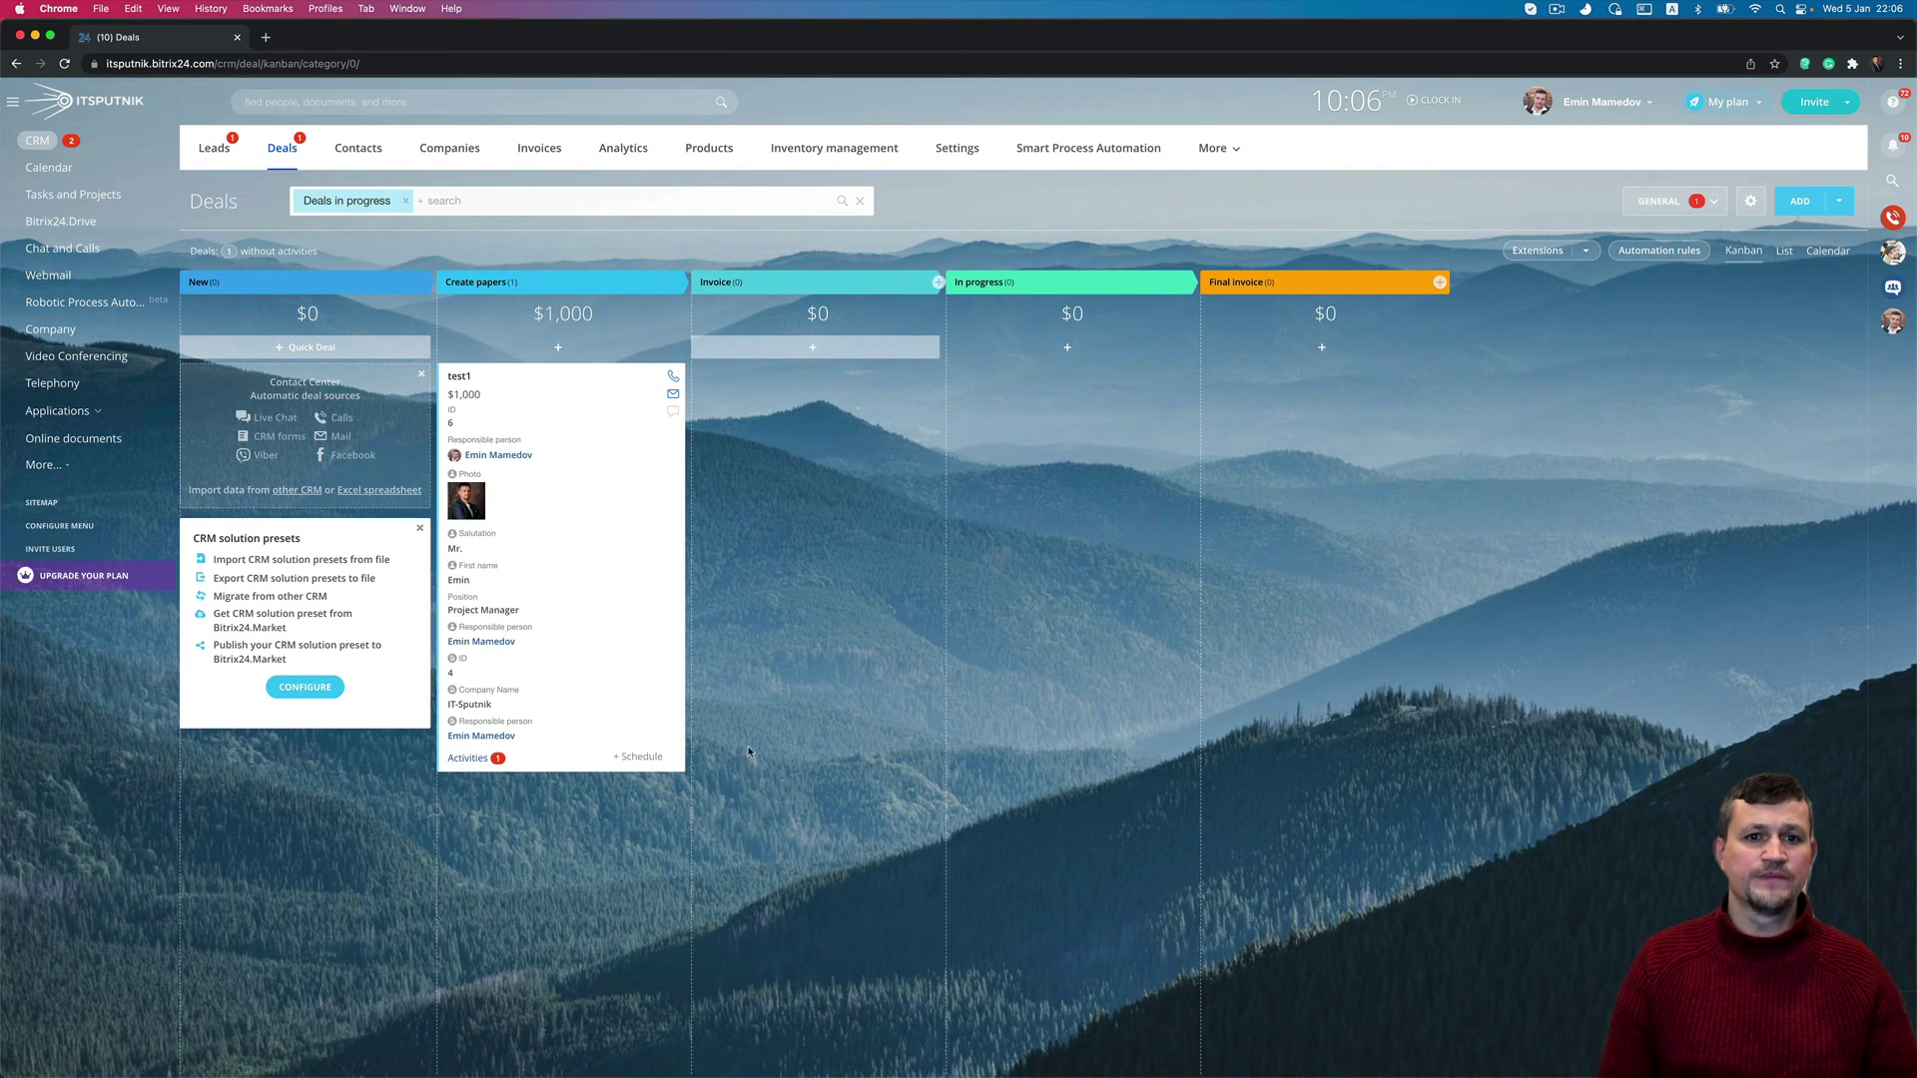
Drag test1 into the Invoice stage and fill required Test Field1 with 'test' and 'test2'
left_click_drag(587, 527, 705, 532)
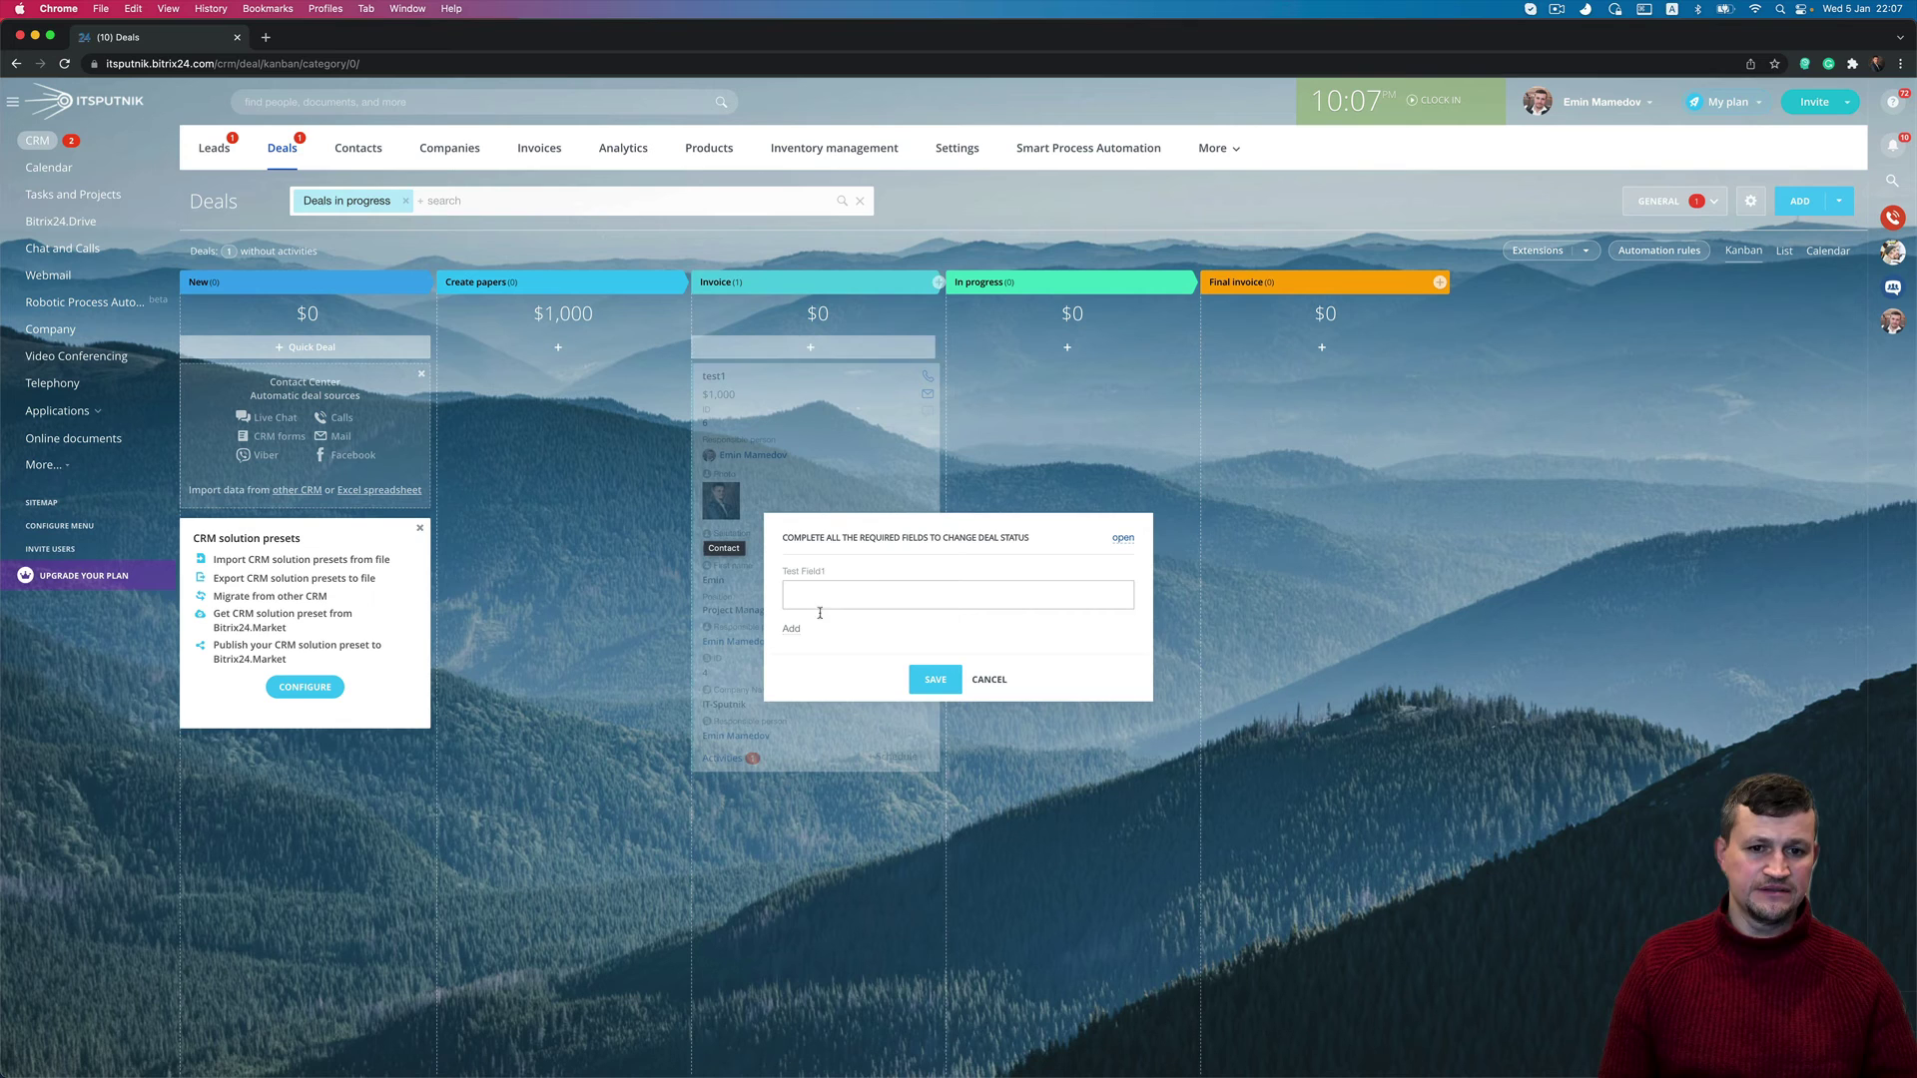
left_click(877, 589)
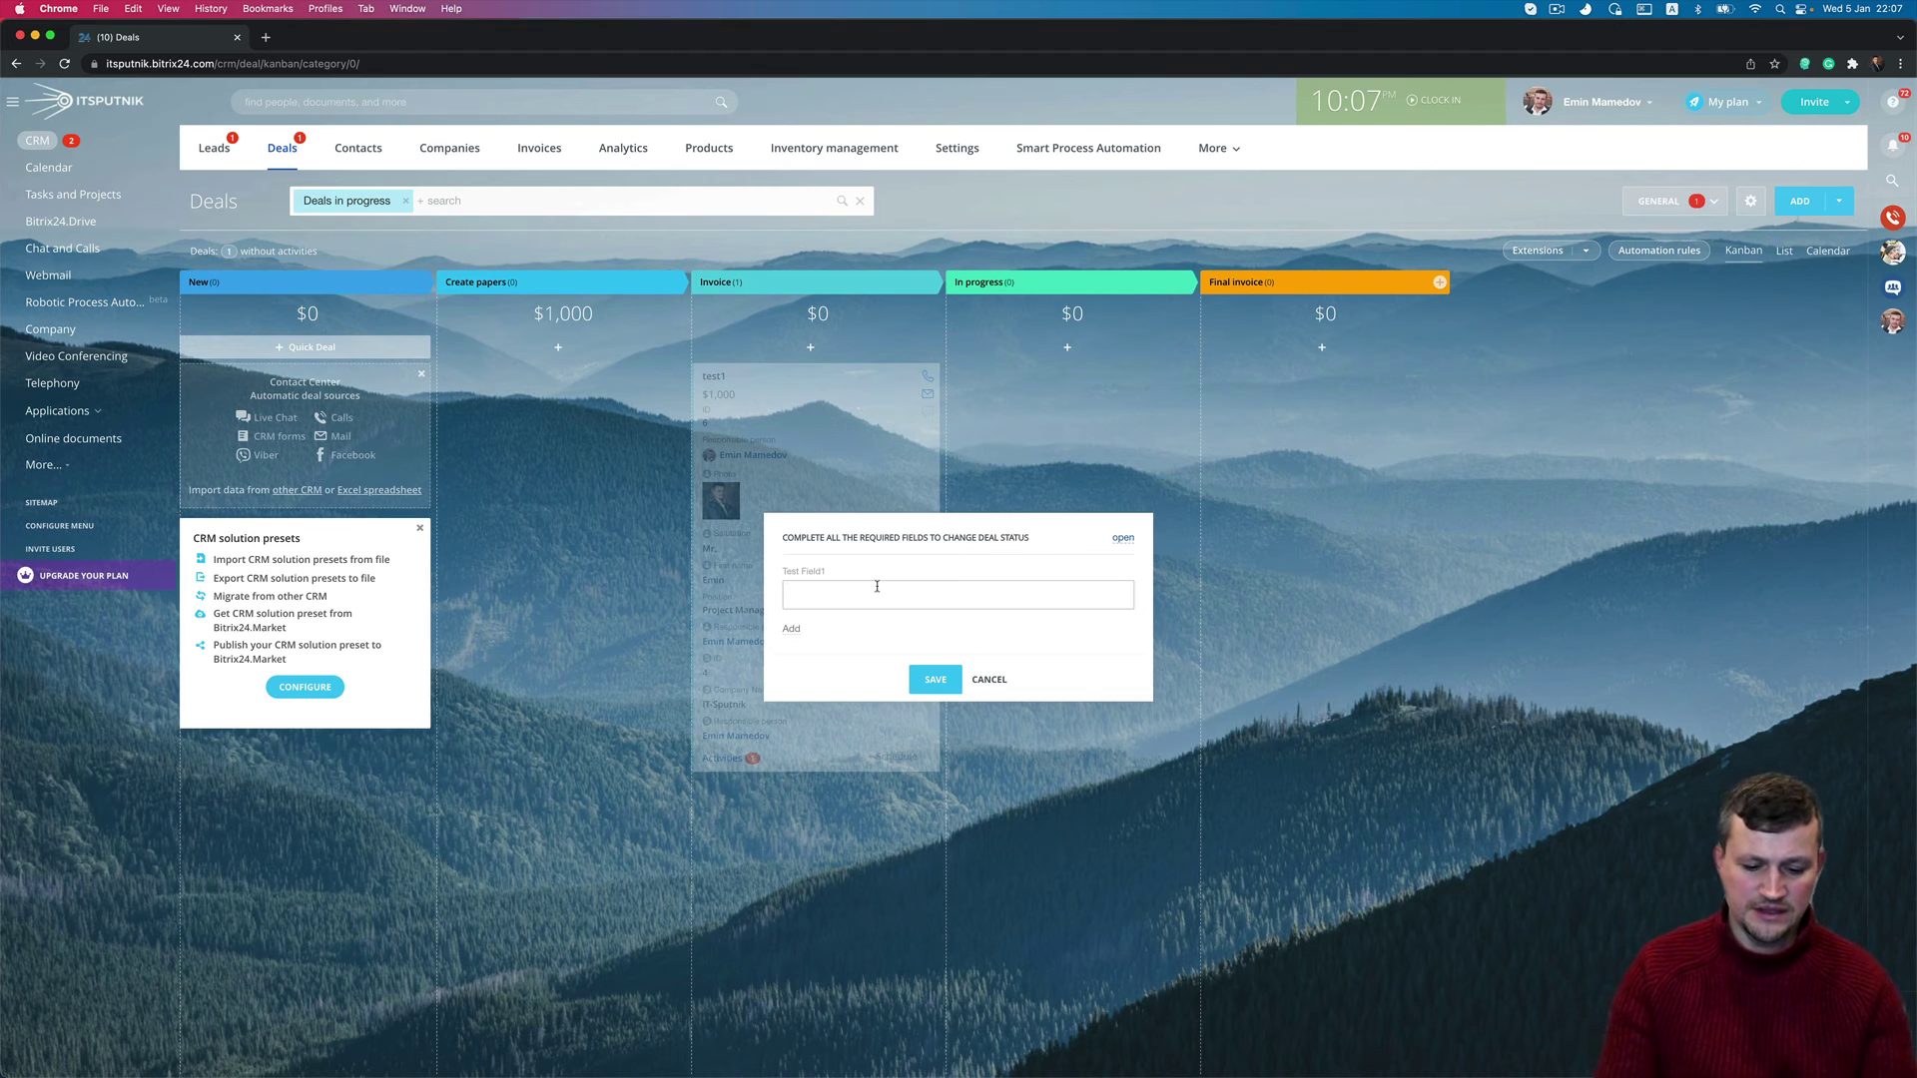
type("test")
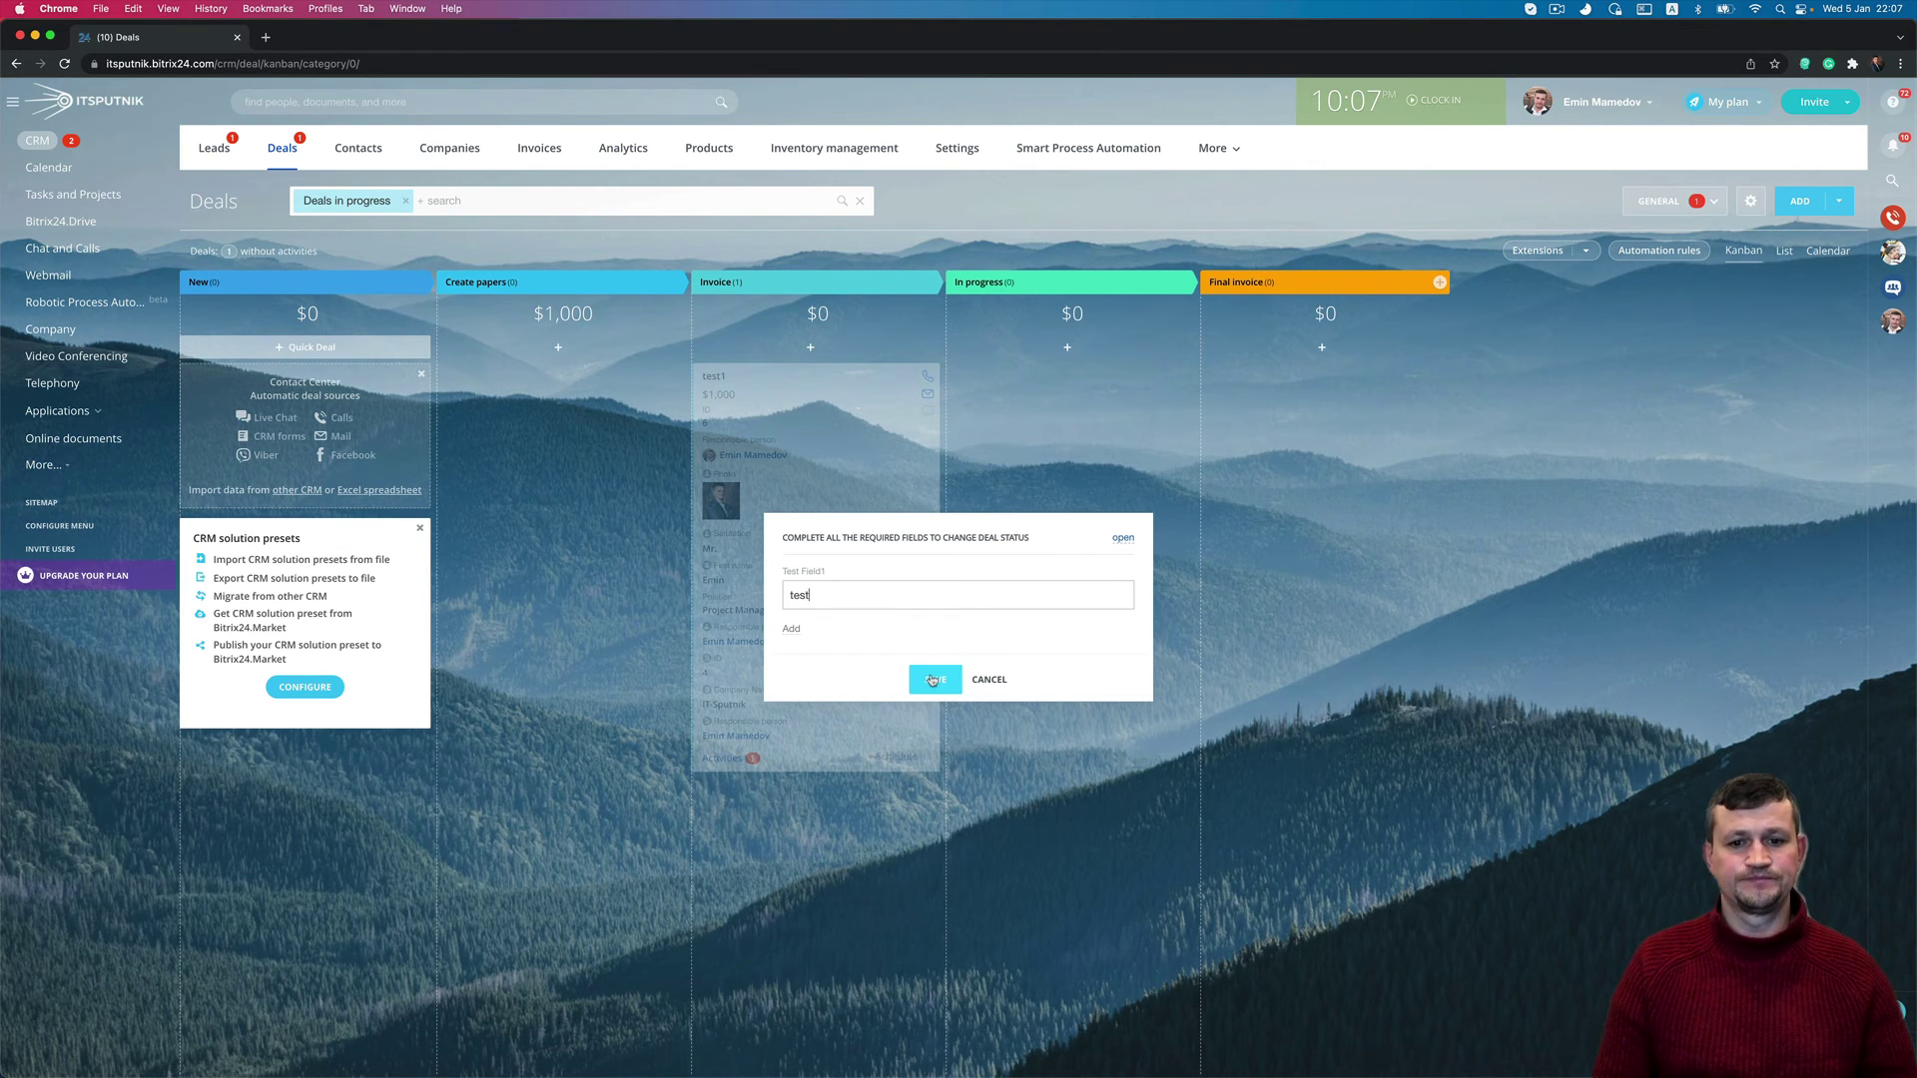
left_click(793, 631)
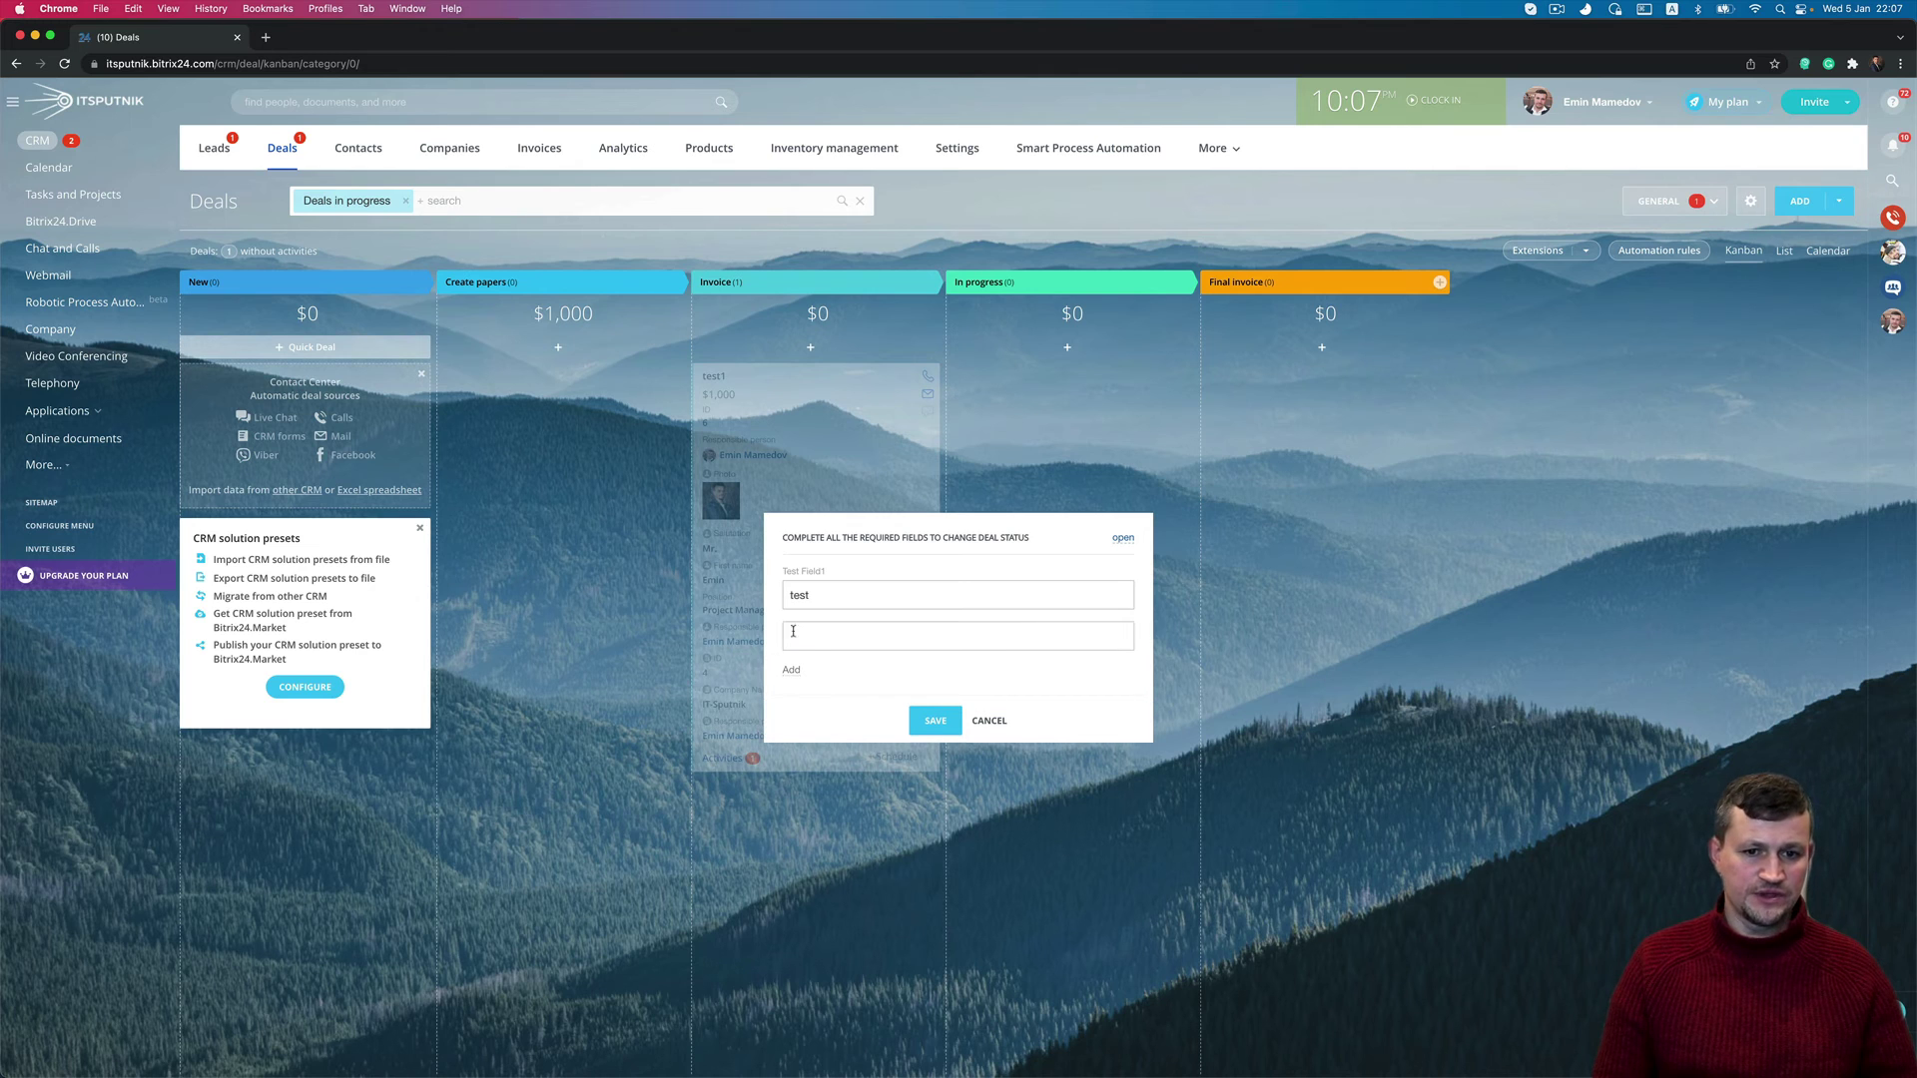
type("test2")
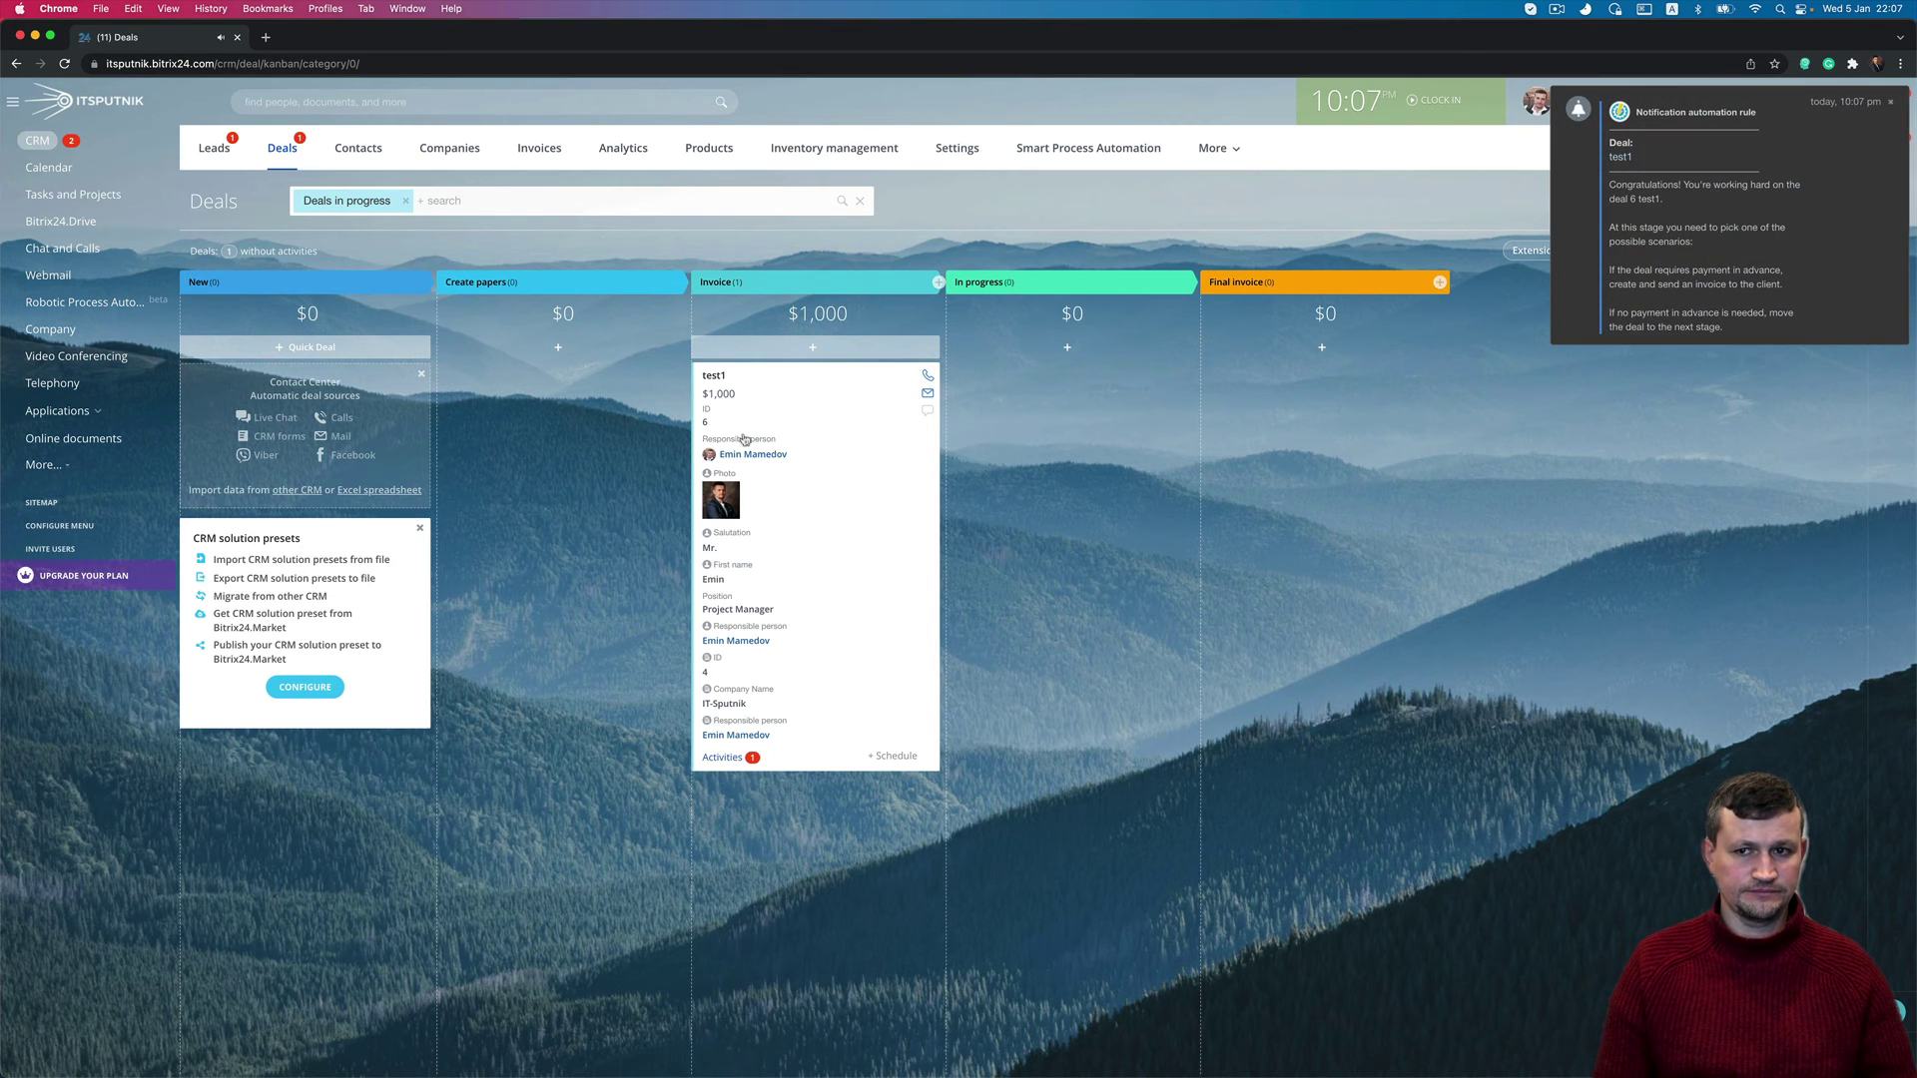
In deal test1, drag the Probability field from About deal into MORE, below Deal type
left_click(726, 380)
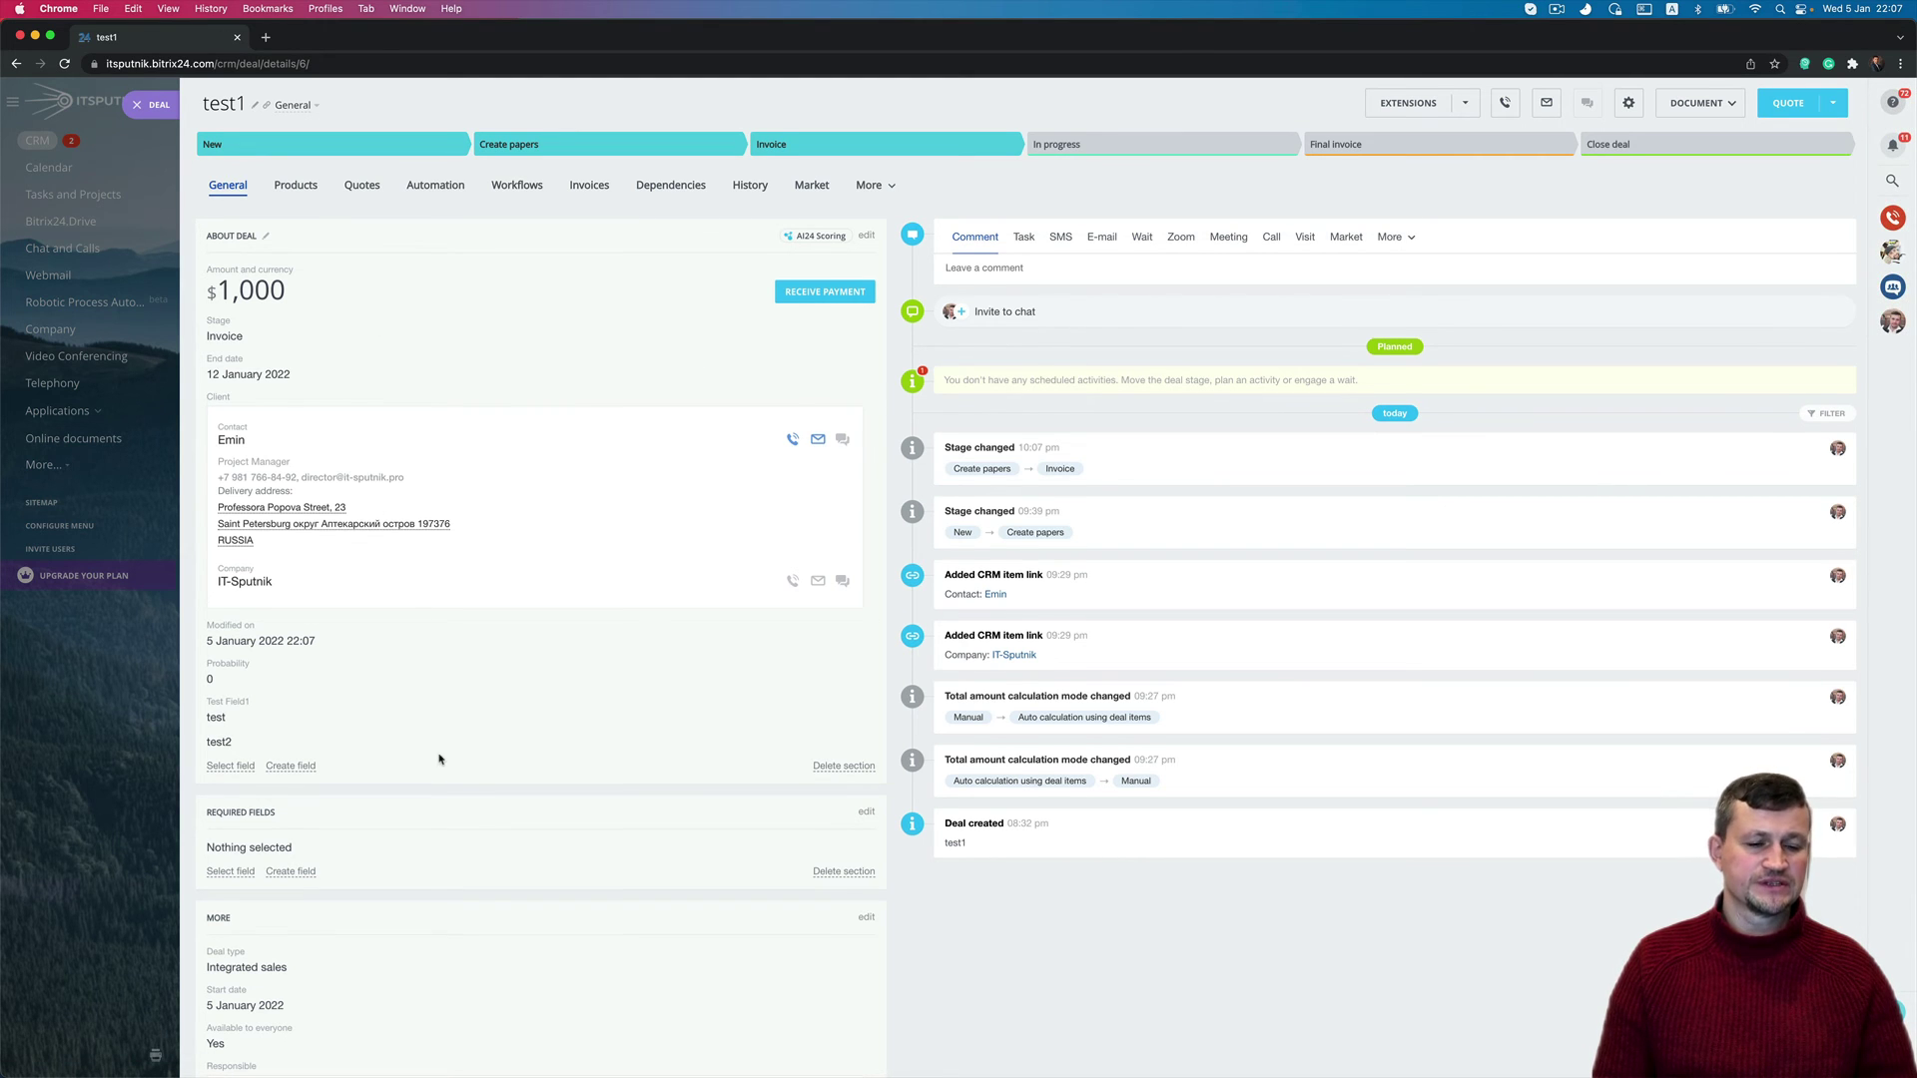
scroll(439, 759, "down", 3)
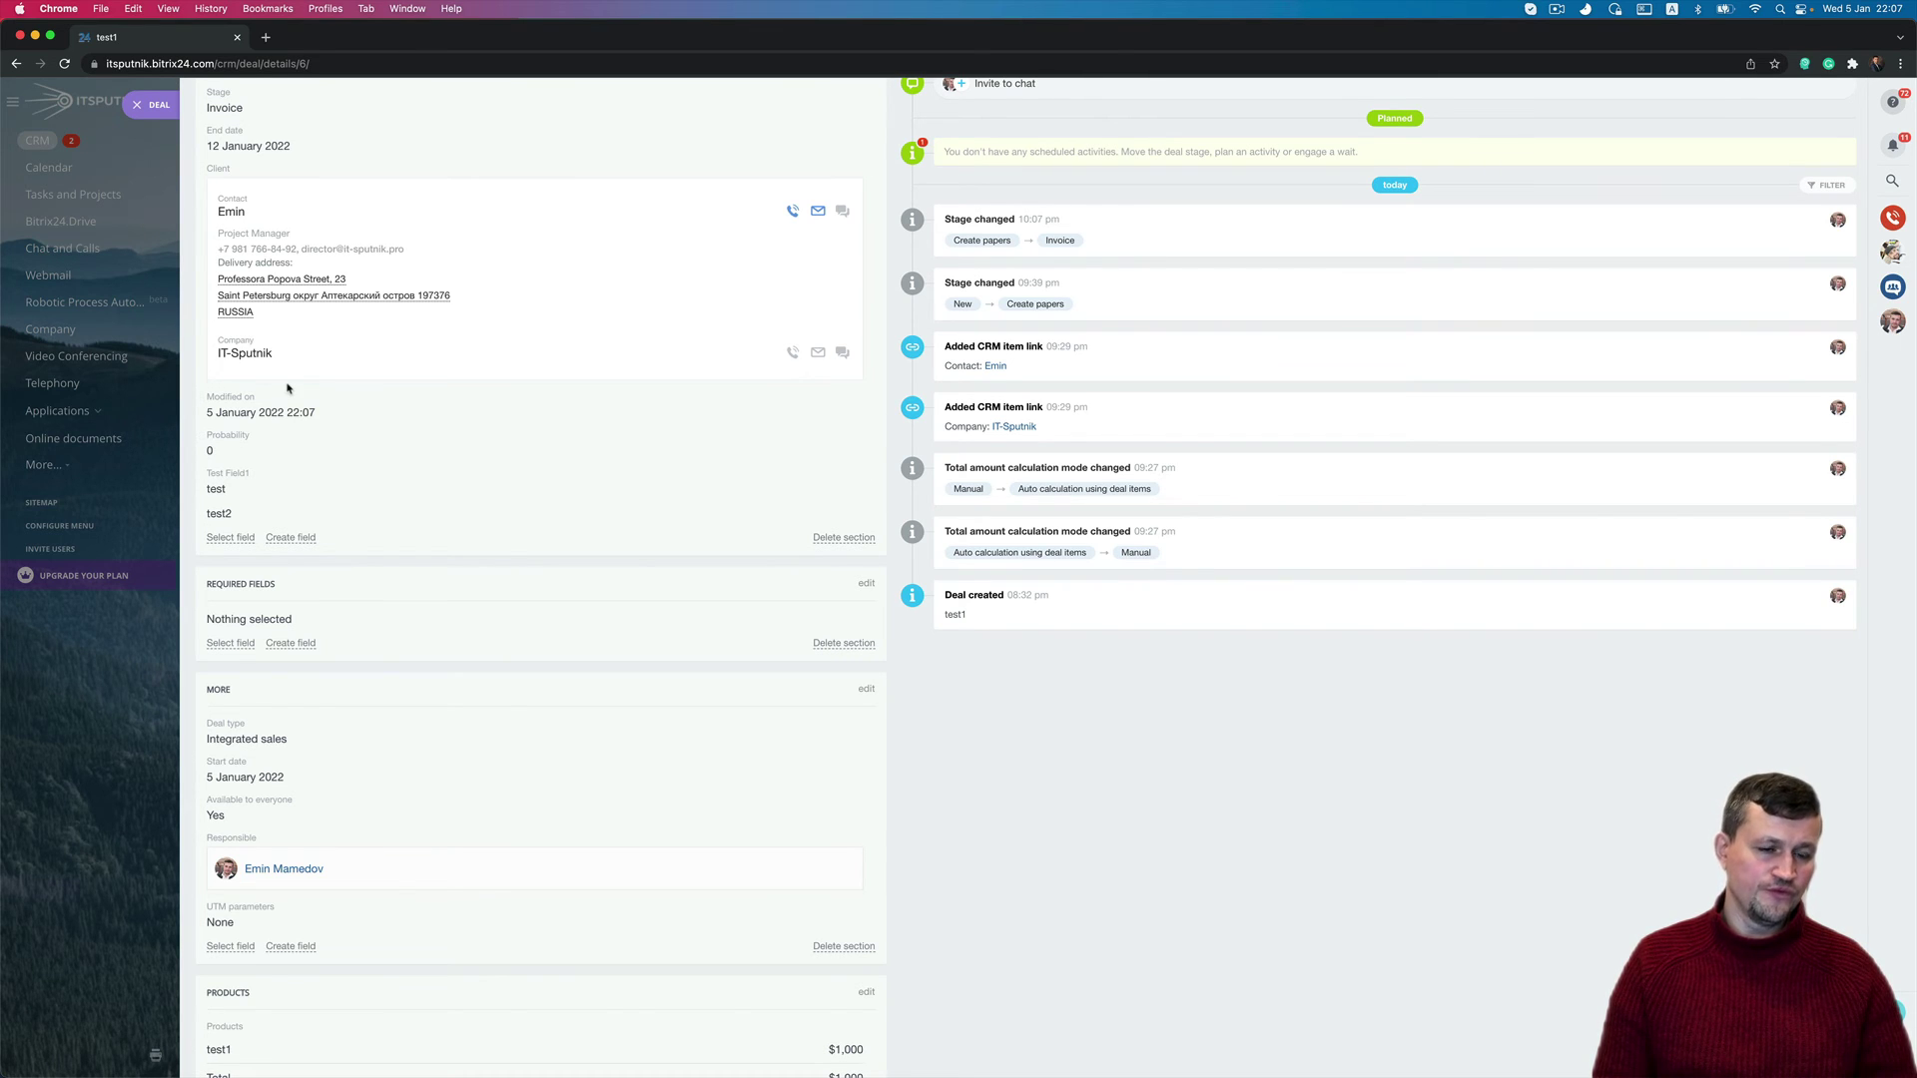
left_click_drag(199, 436, 252, 680)
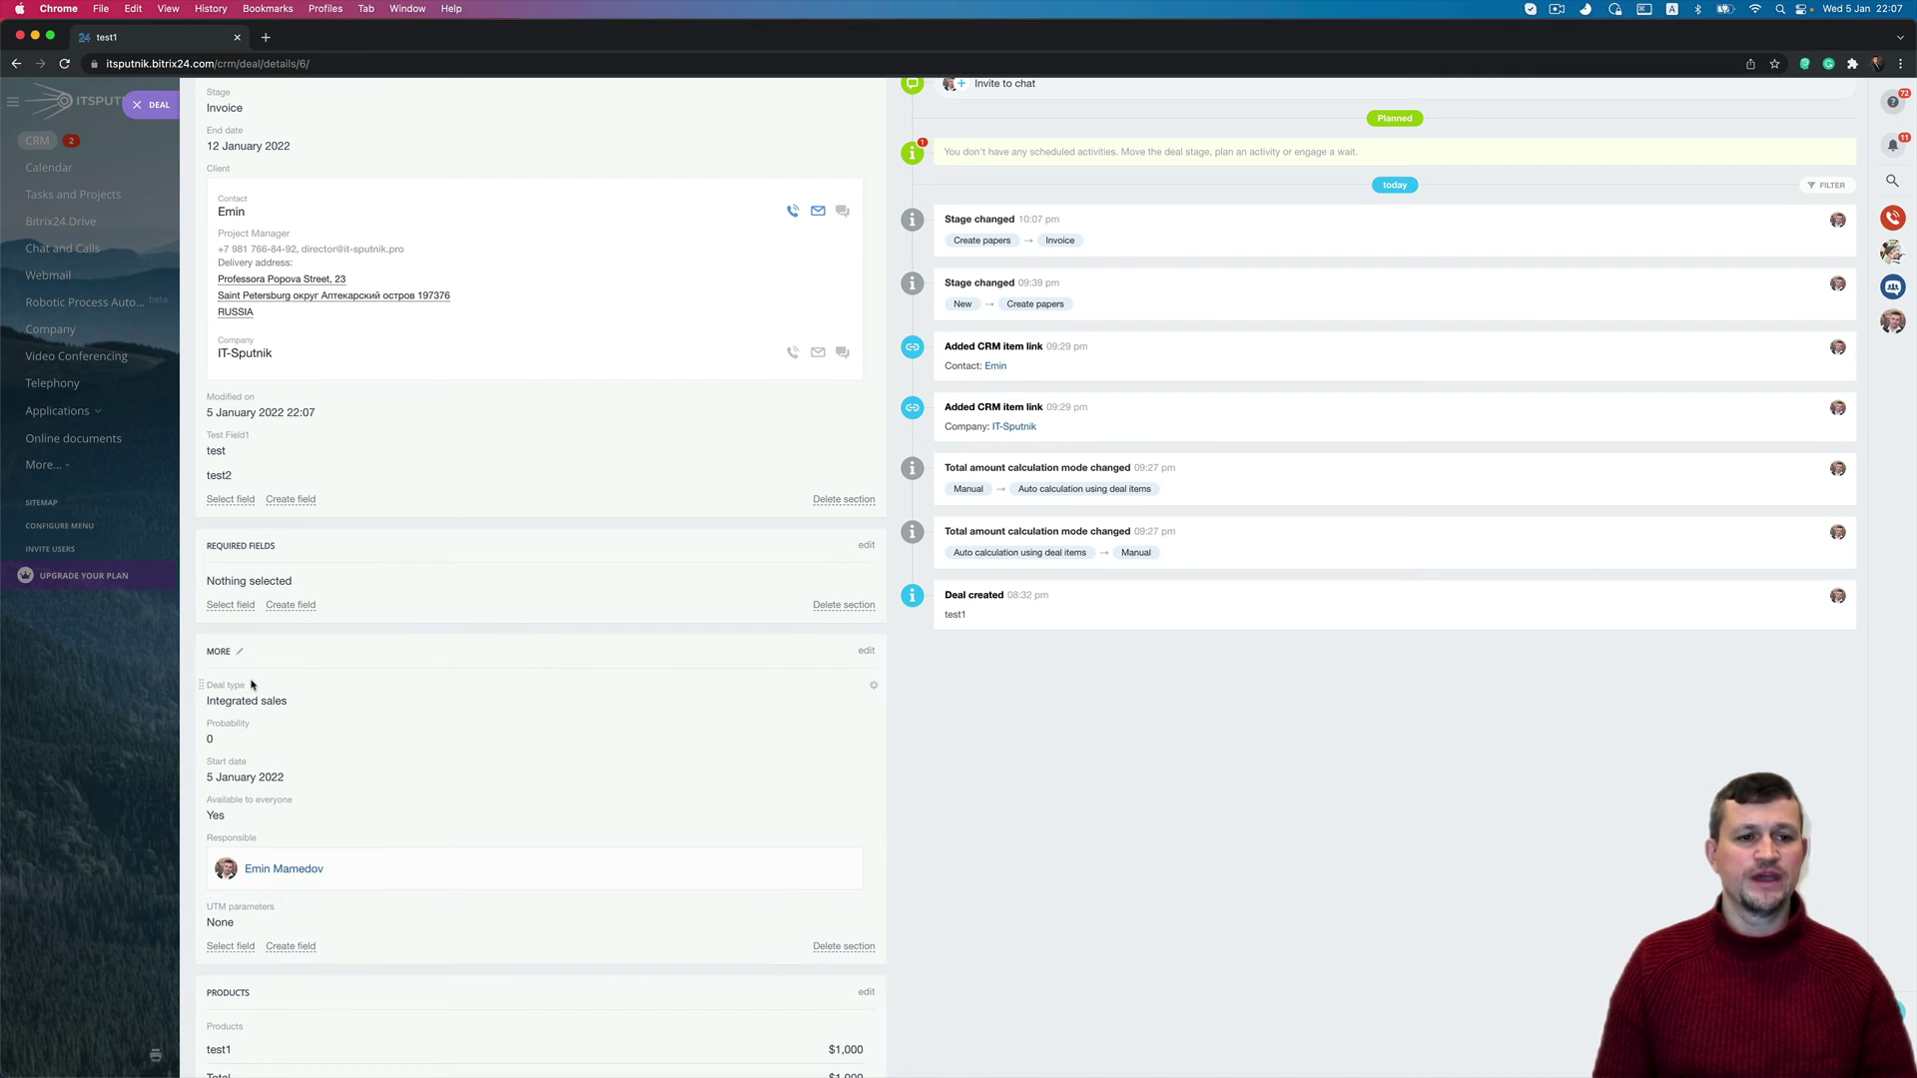
scroll(320, 502, "down", 3)
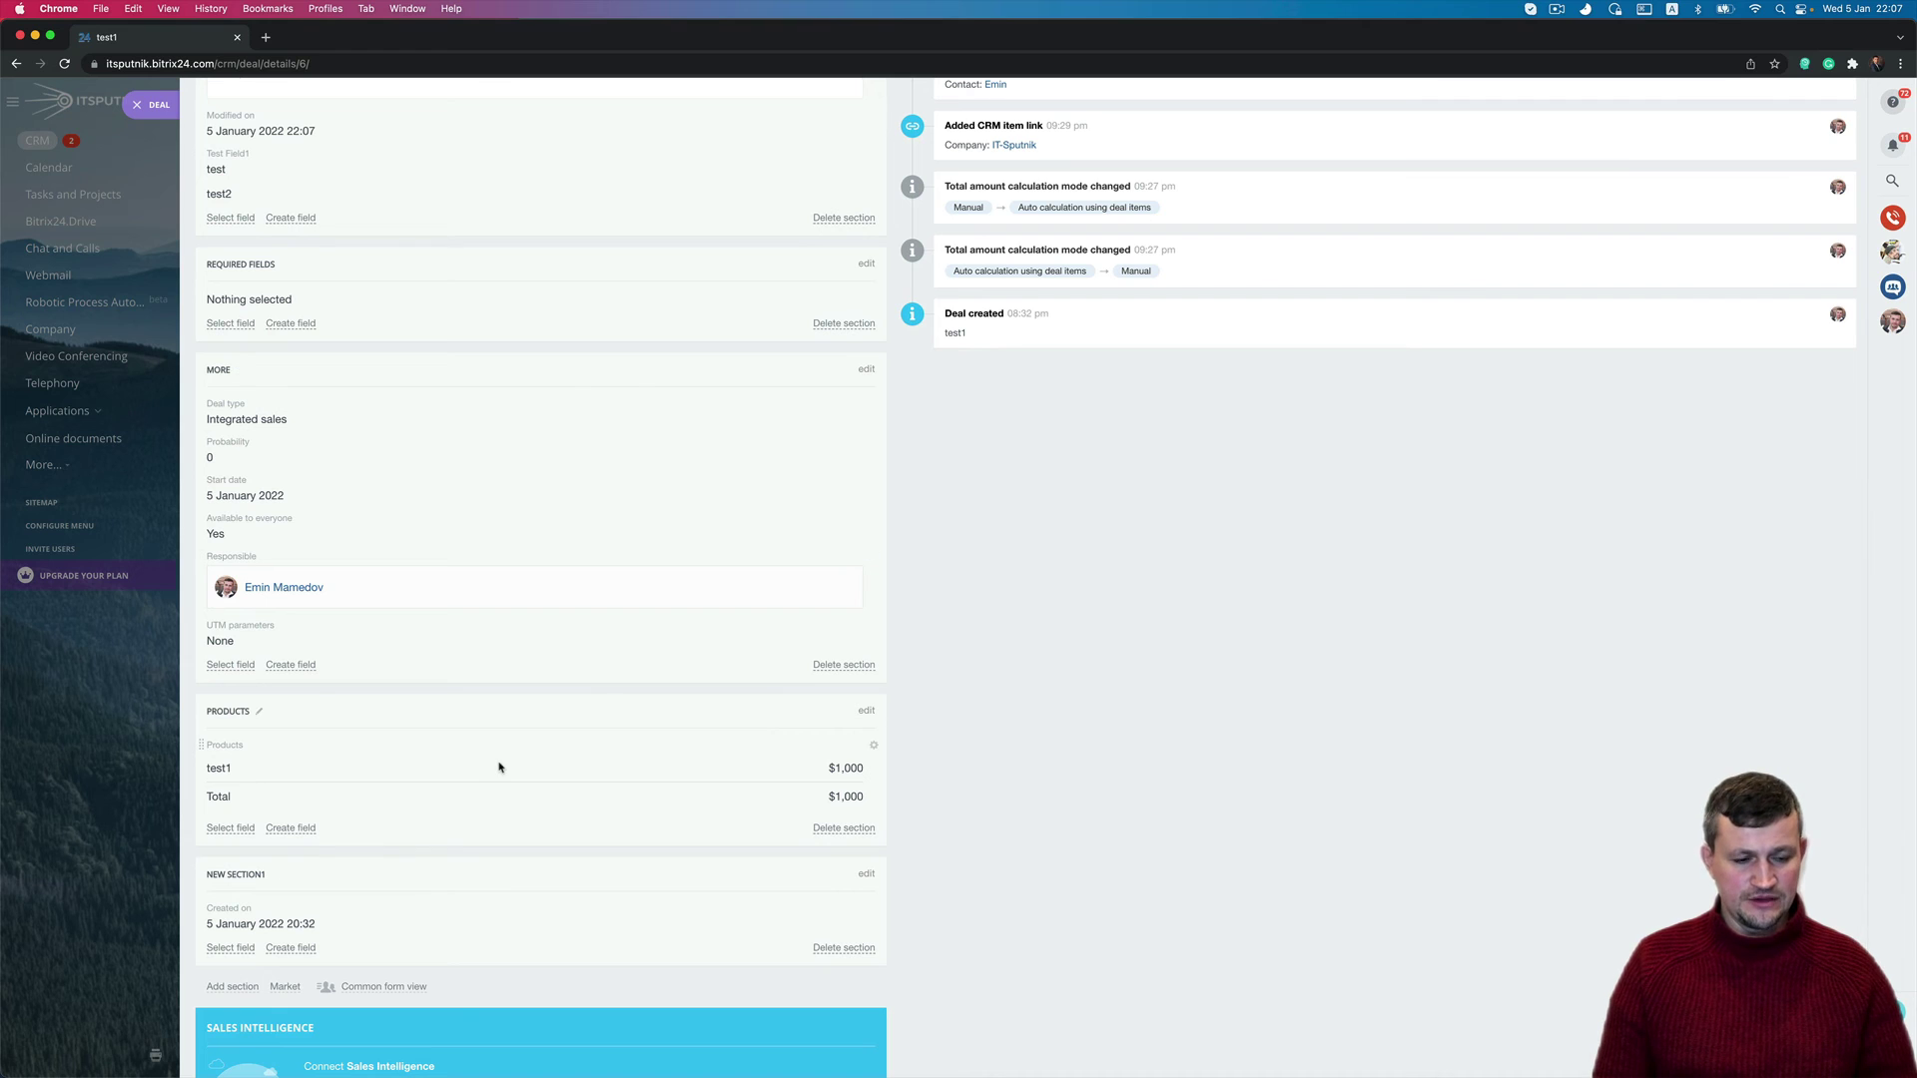
scroll(499, 885, "down", 2)
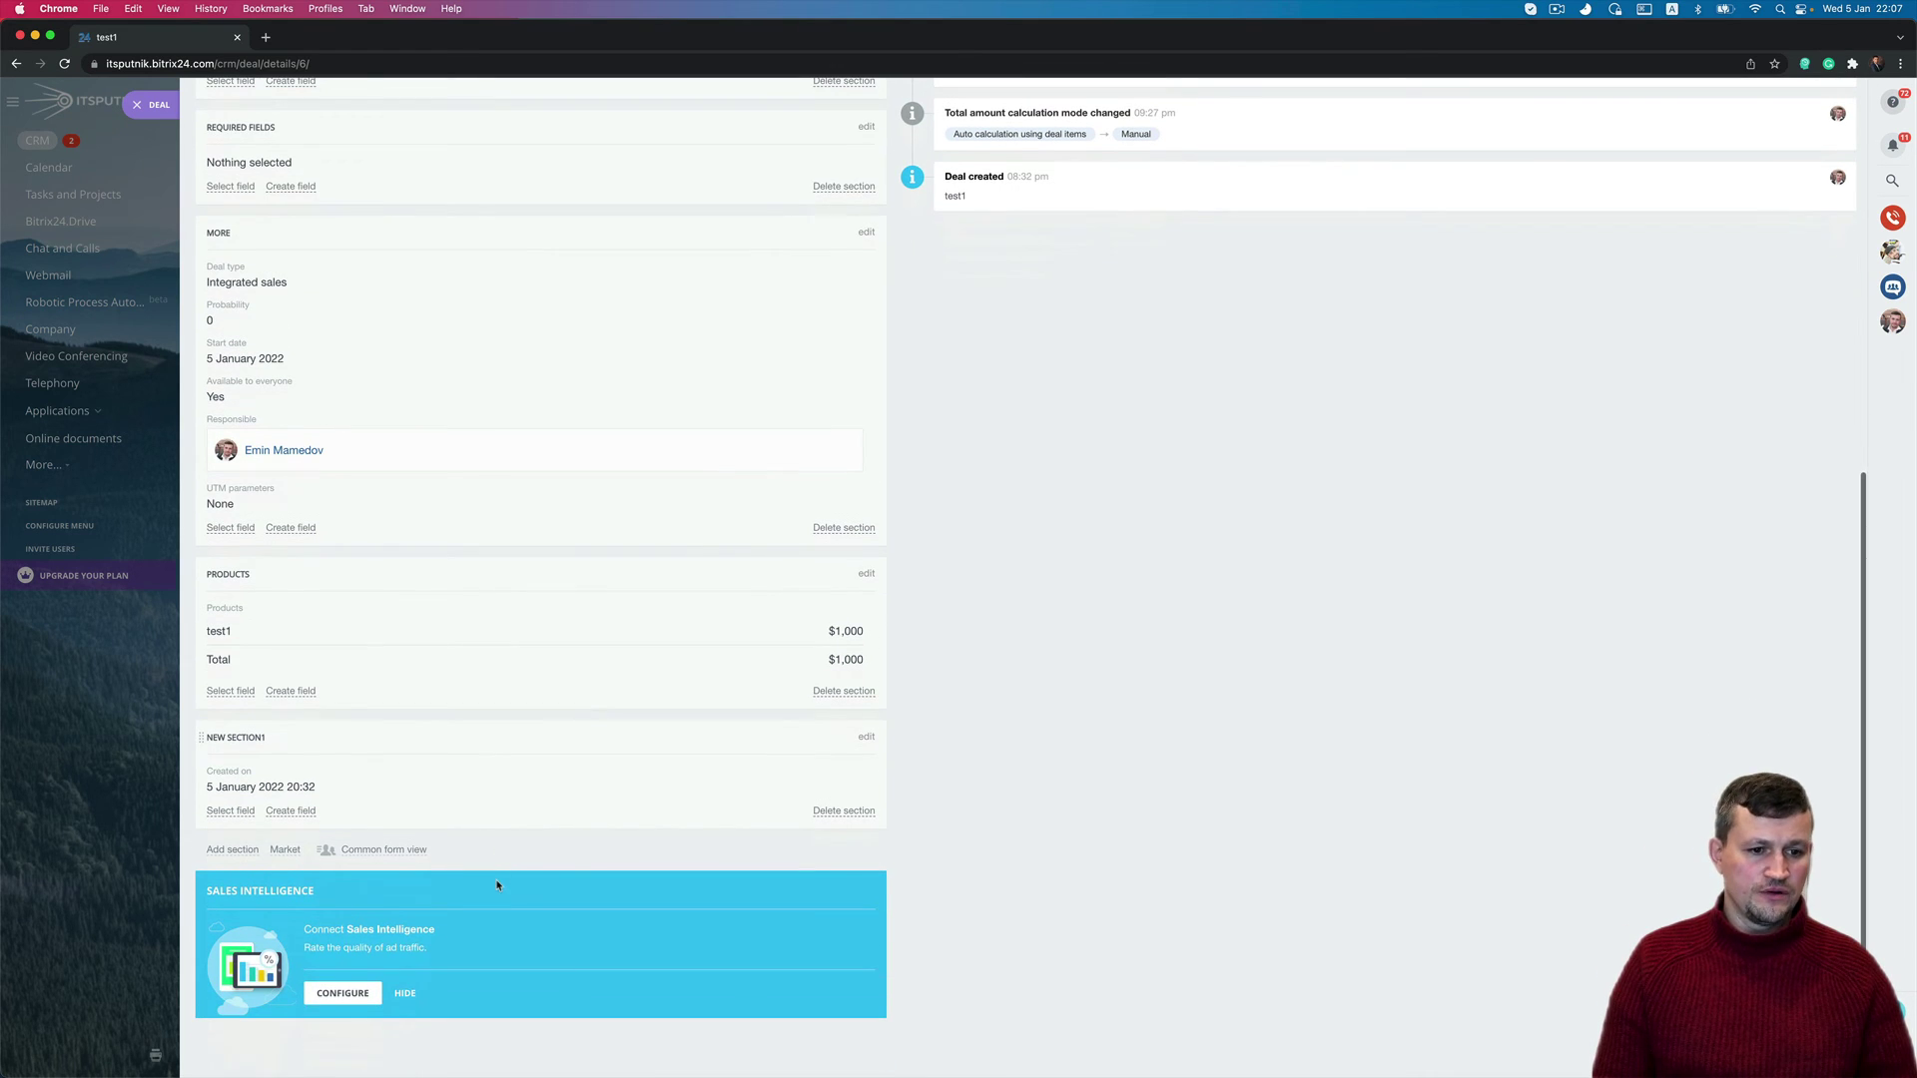
Enable a custom profile view, then save a new form view 'test view' for the first user
left_click(416, 851)
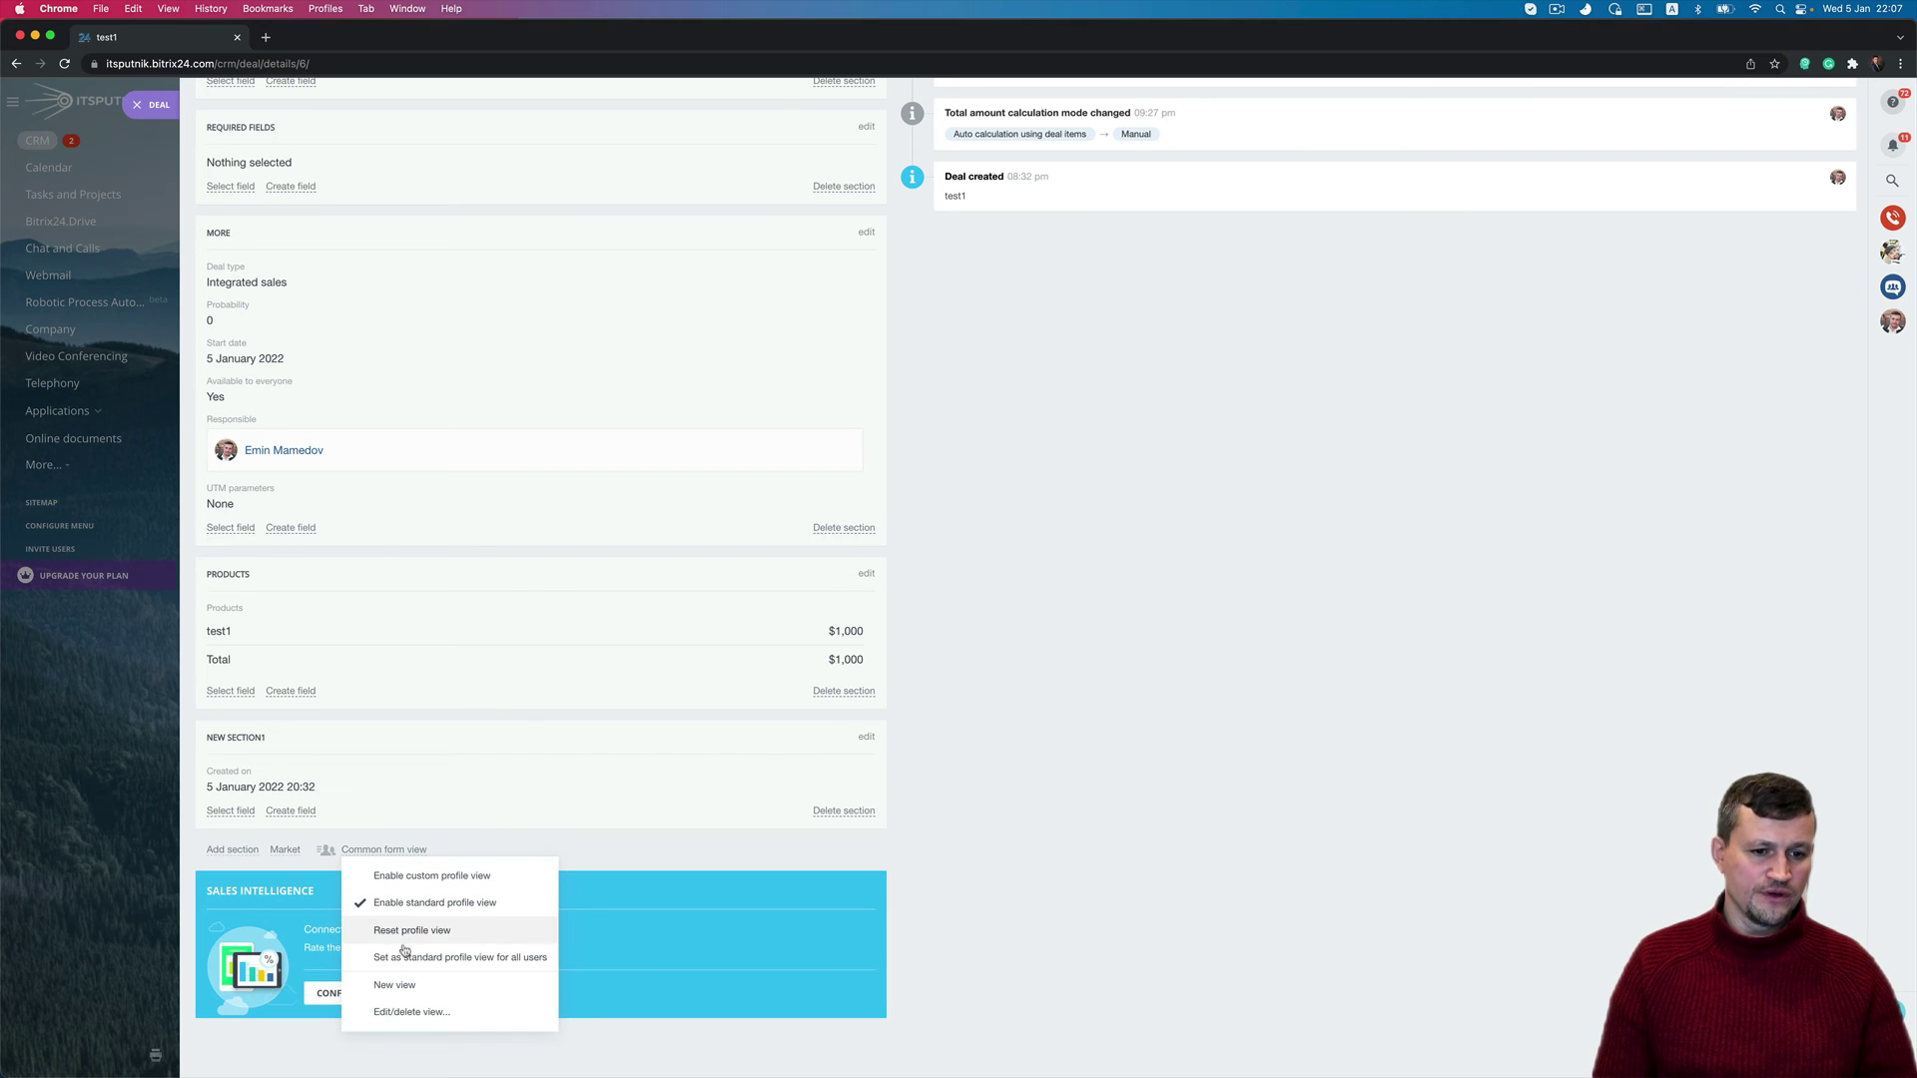
left_click(523, 961)
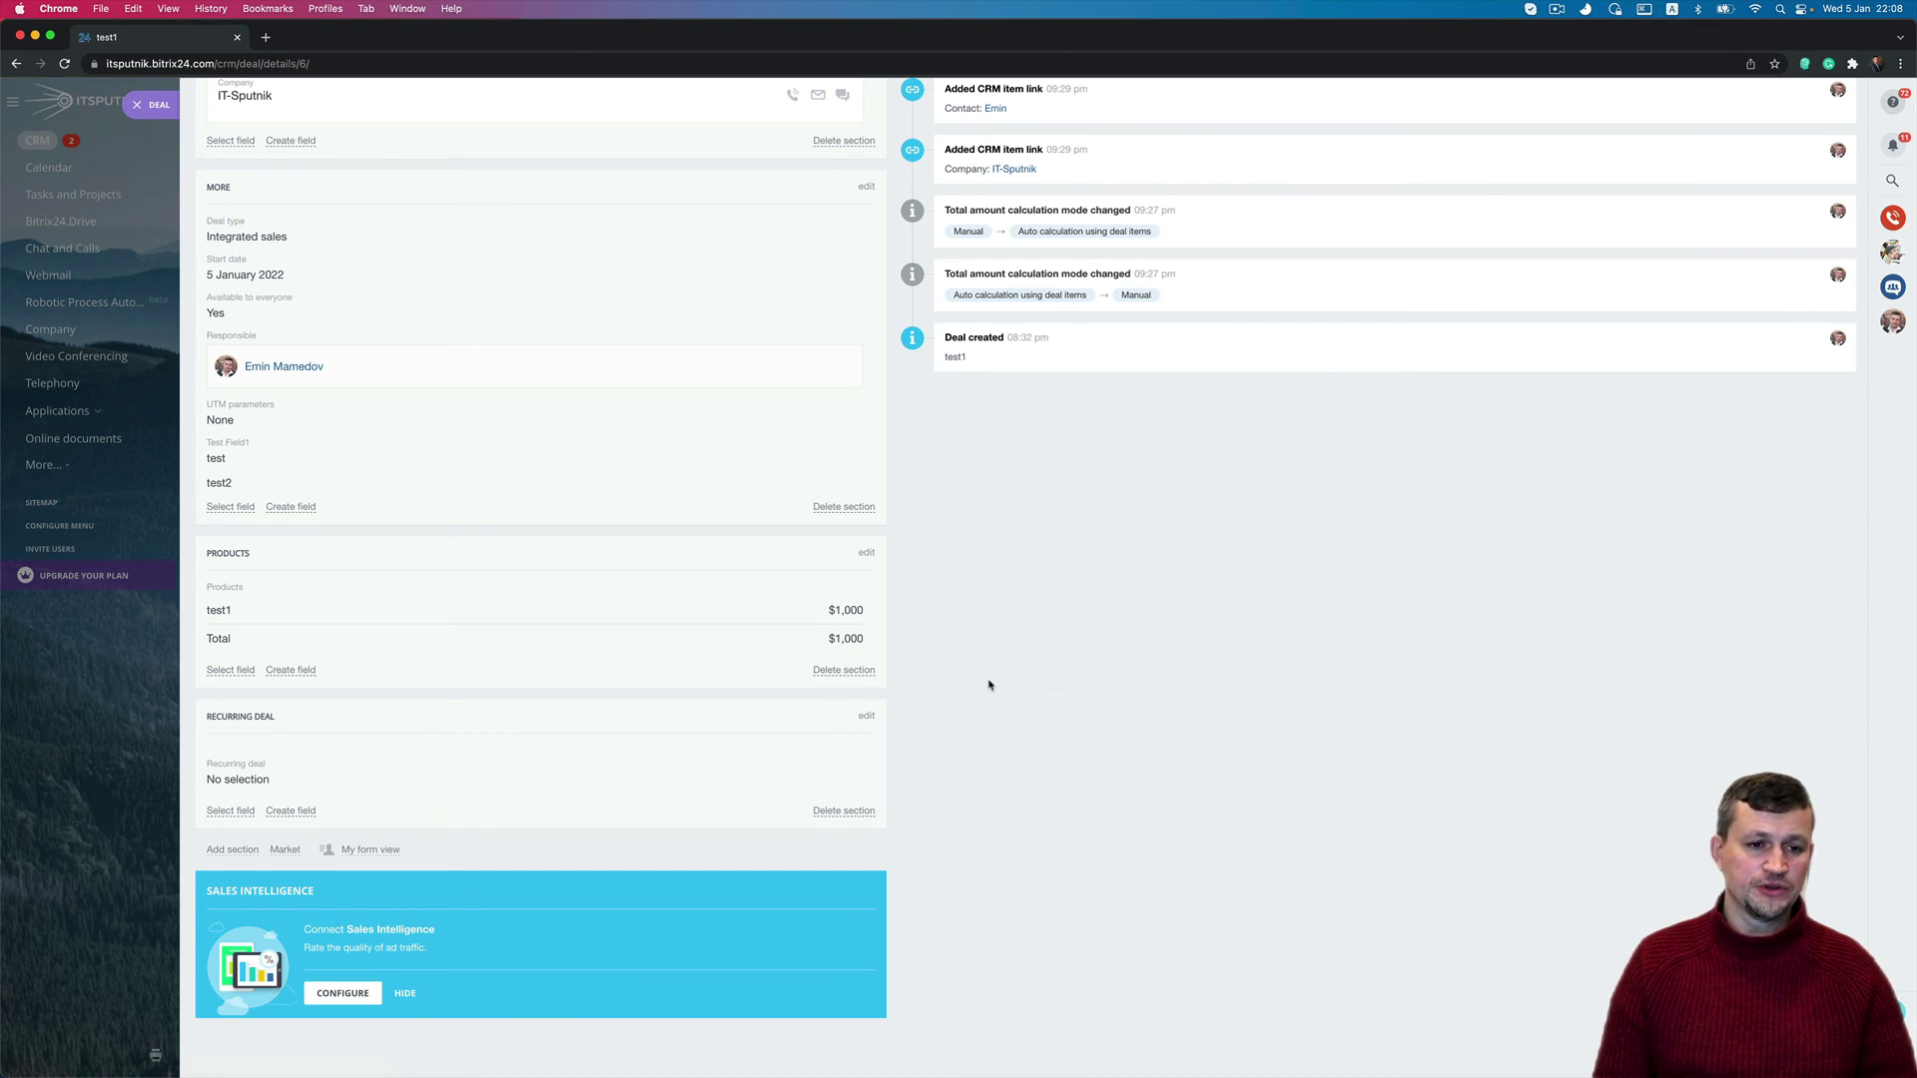
left_click(379, 851)
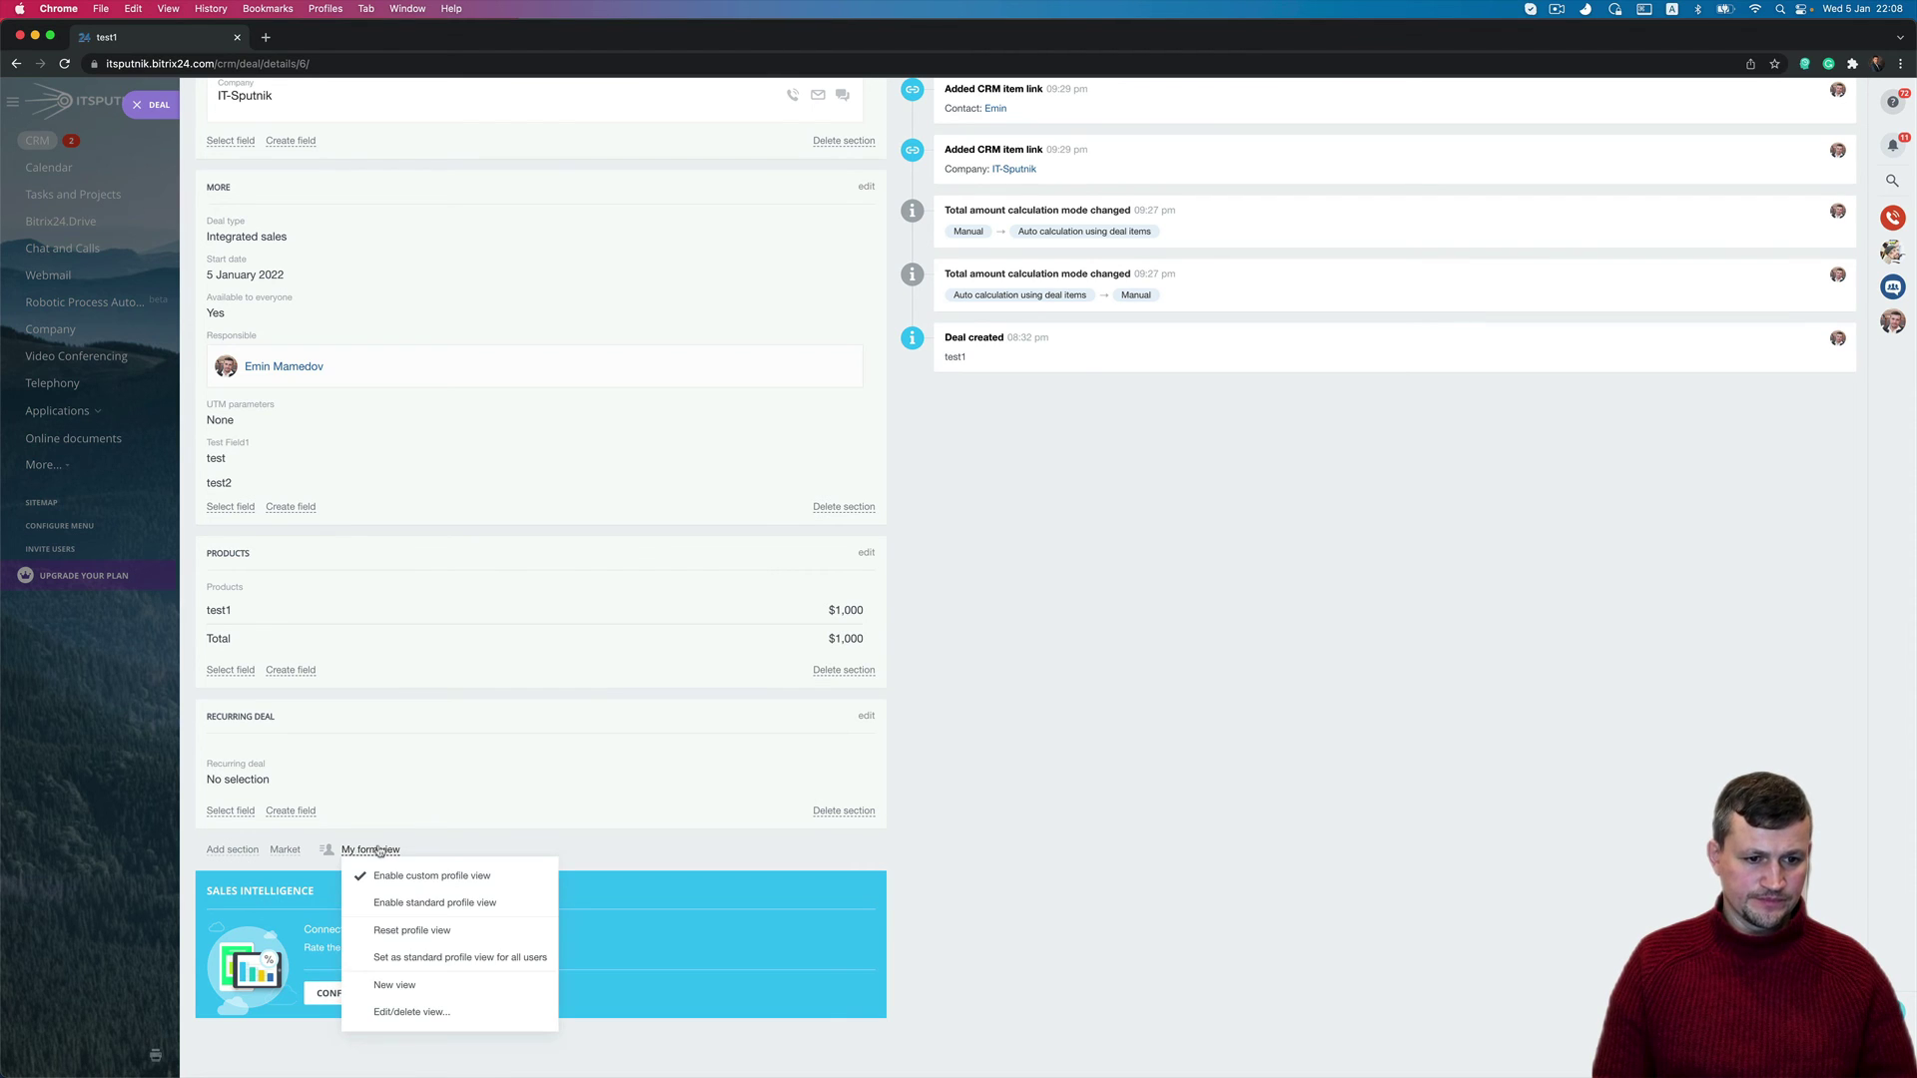
left_click(395, 986)
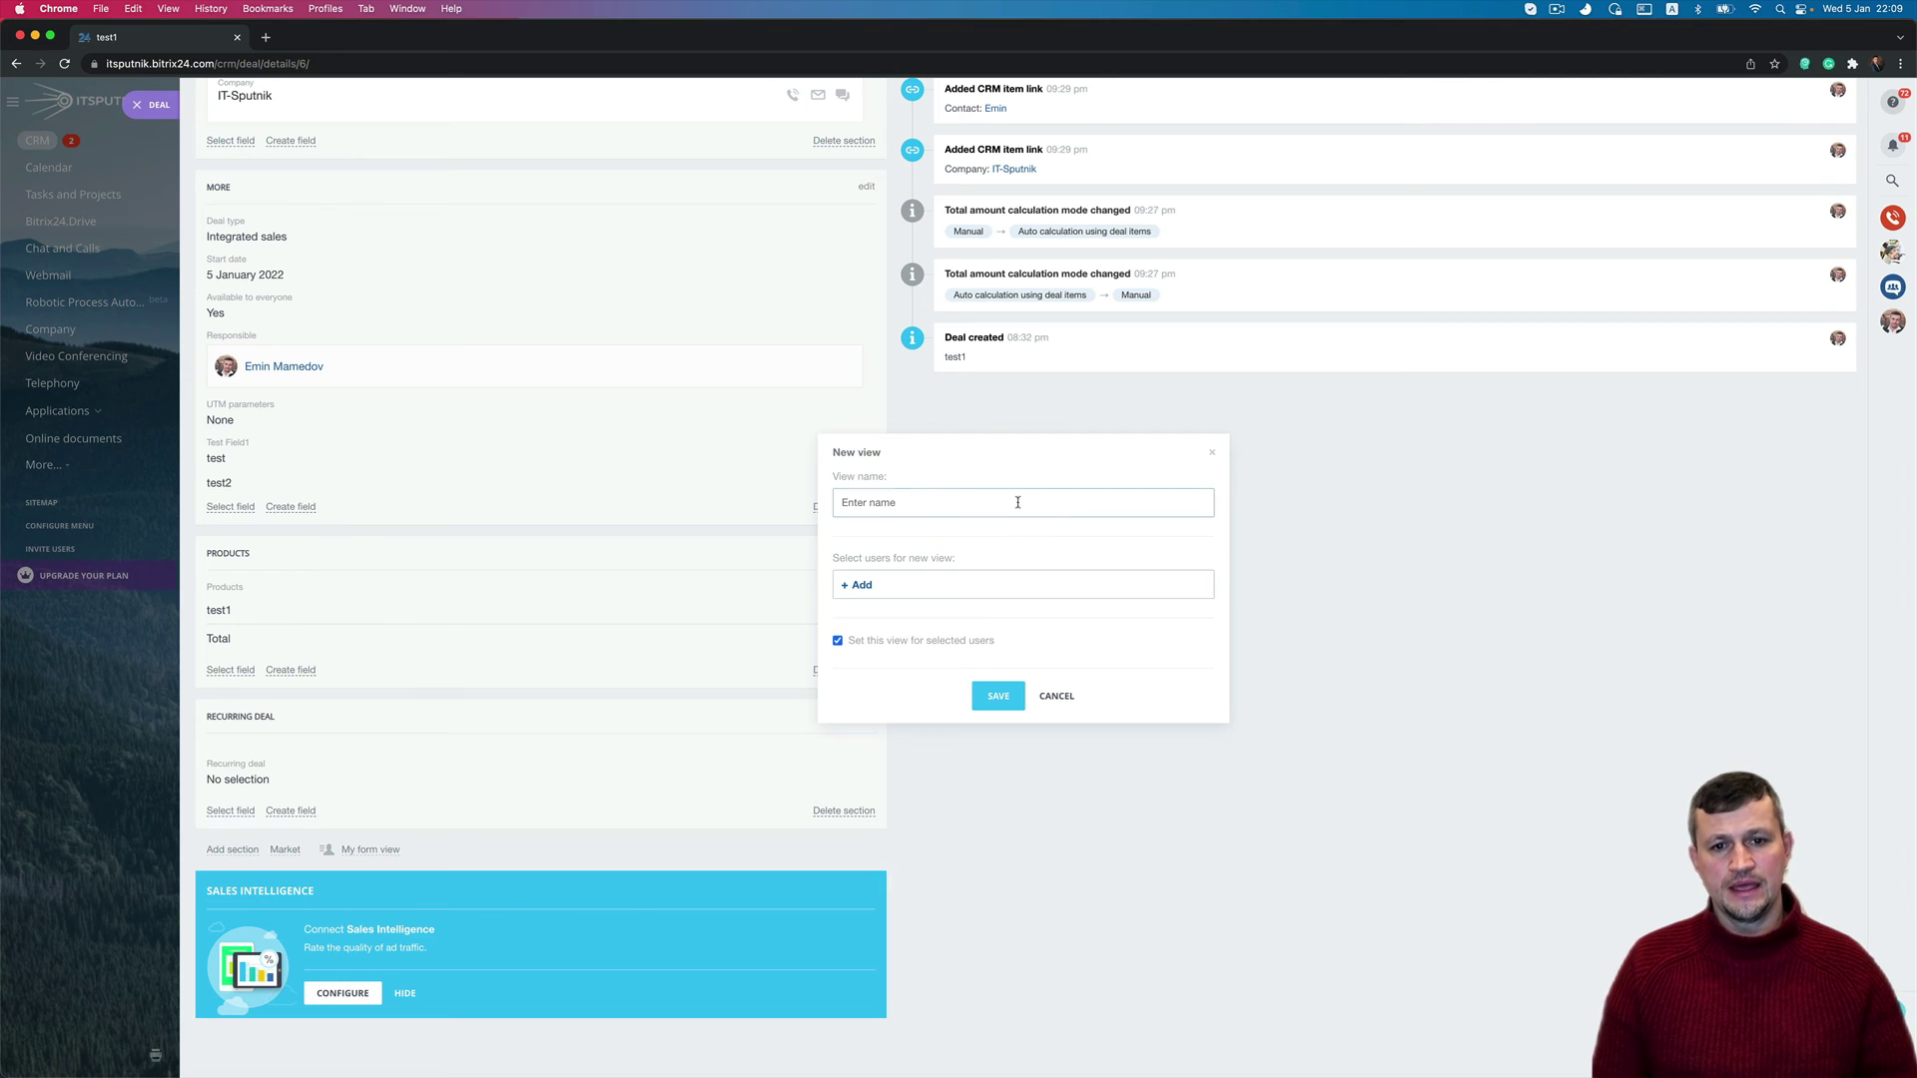
type("test ")
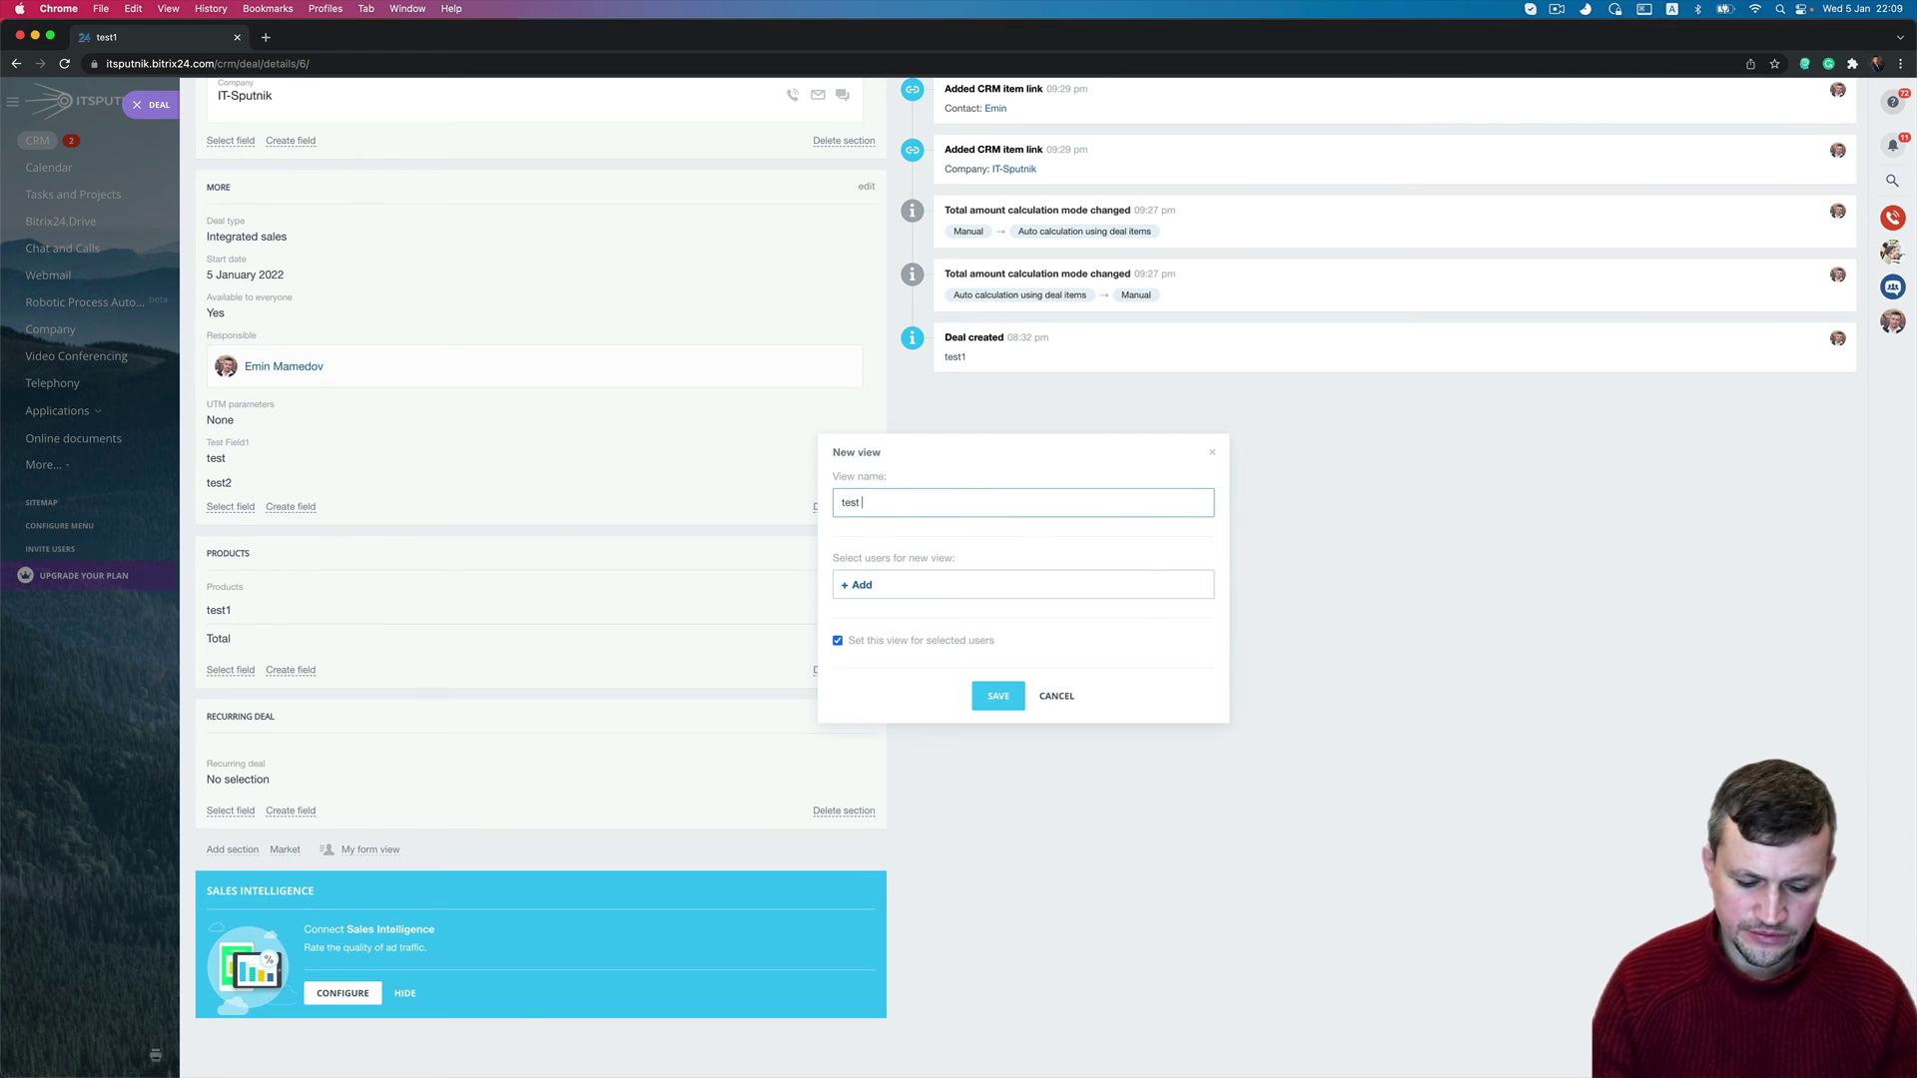
type("view")
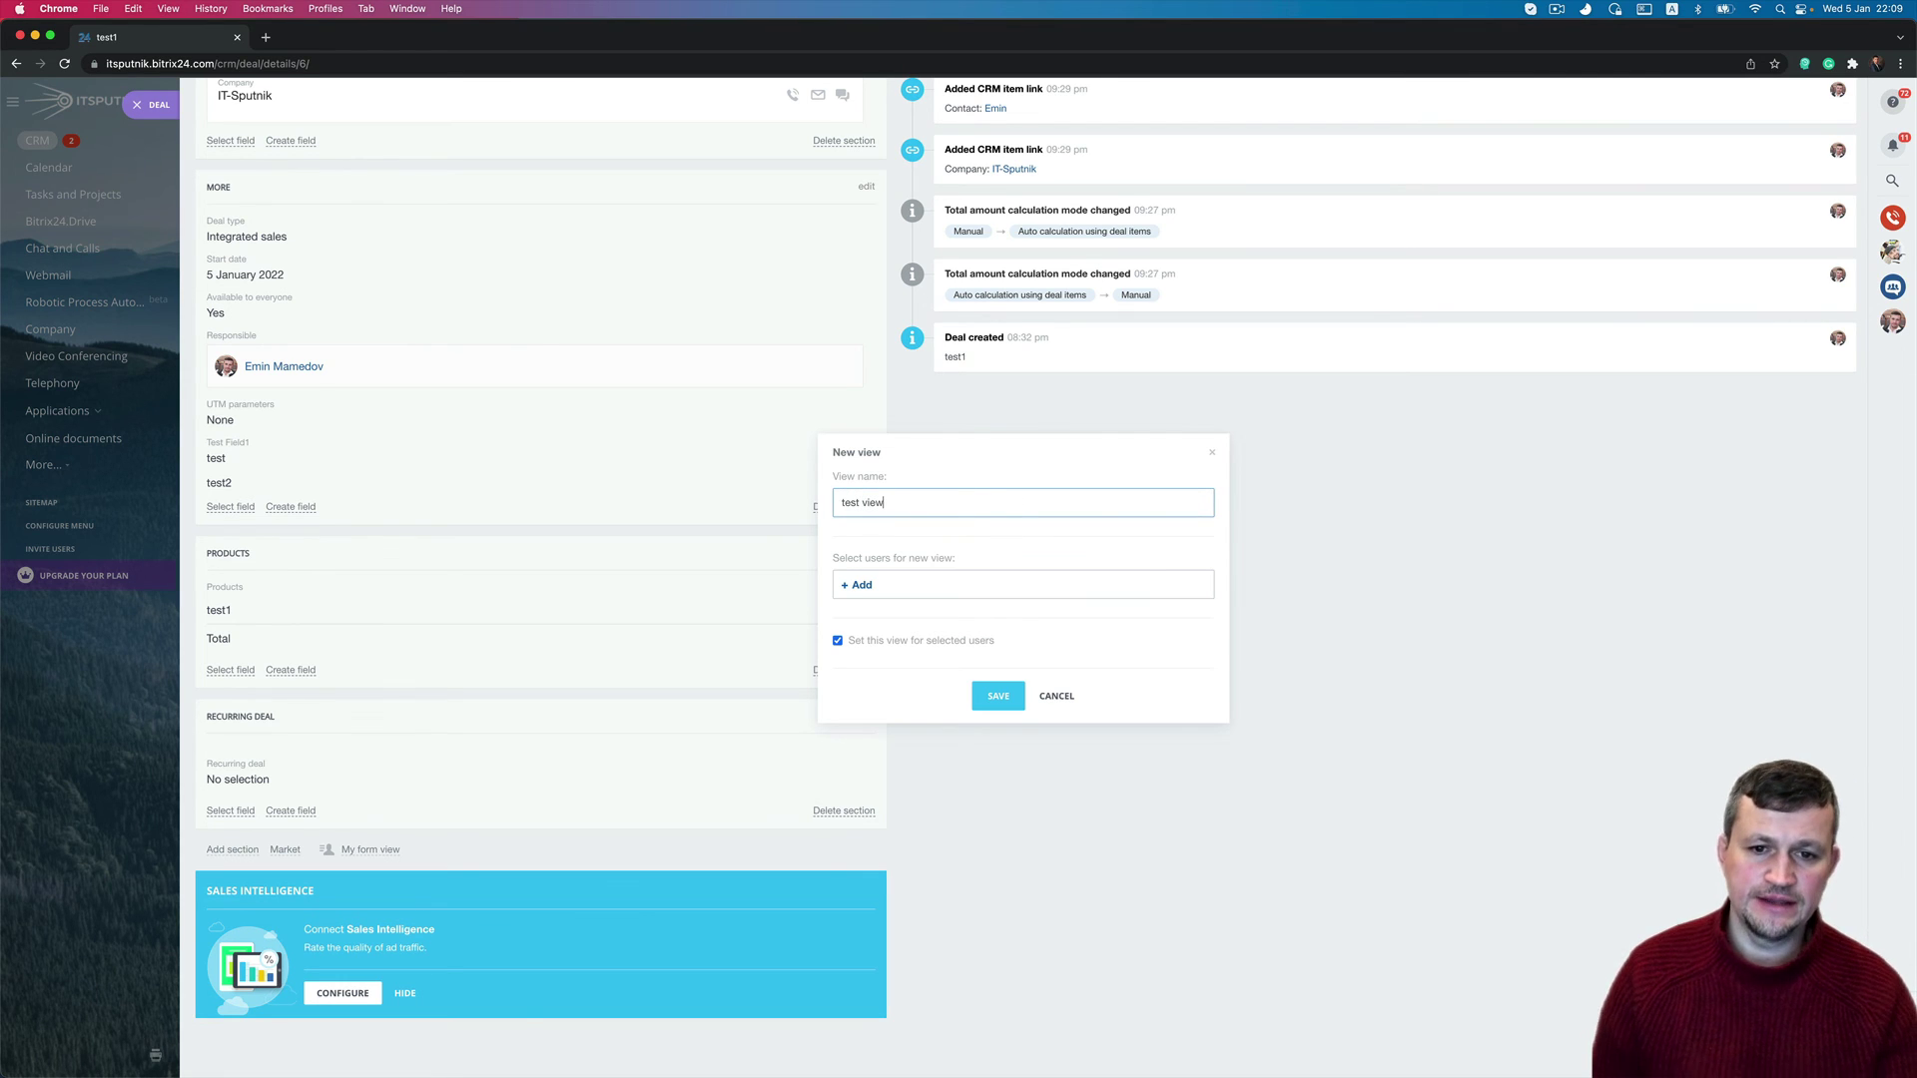
left_click(864, 588)
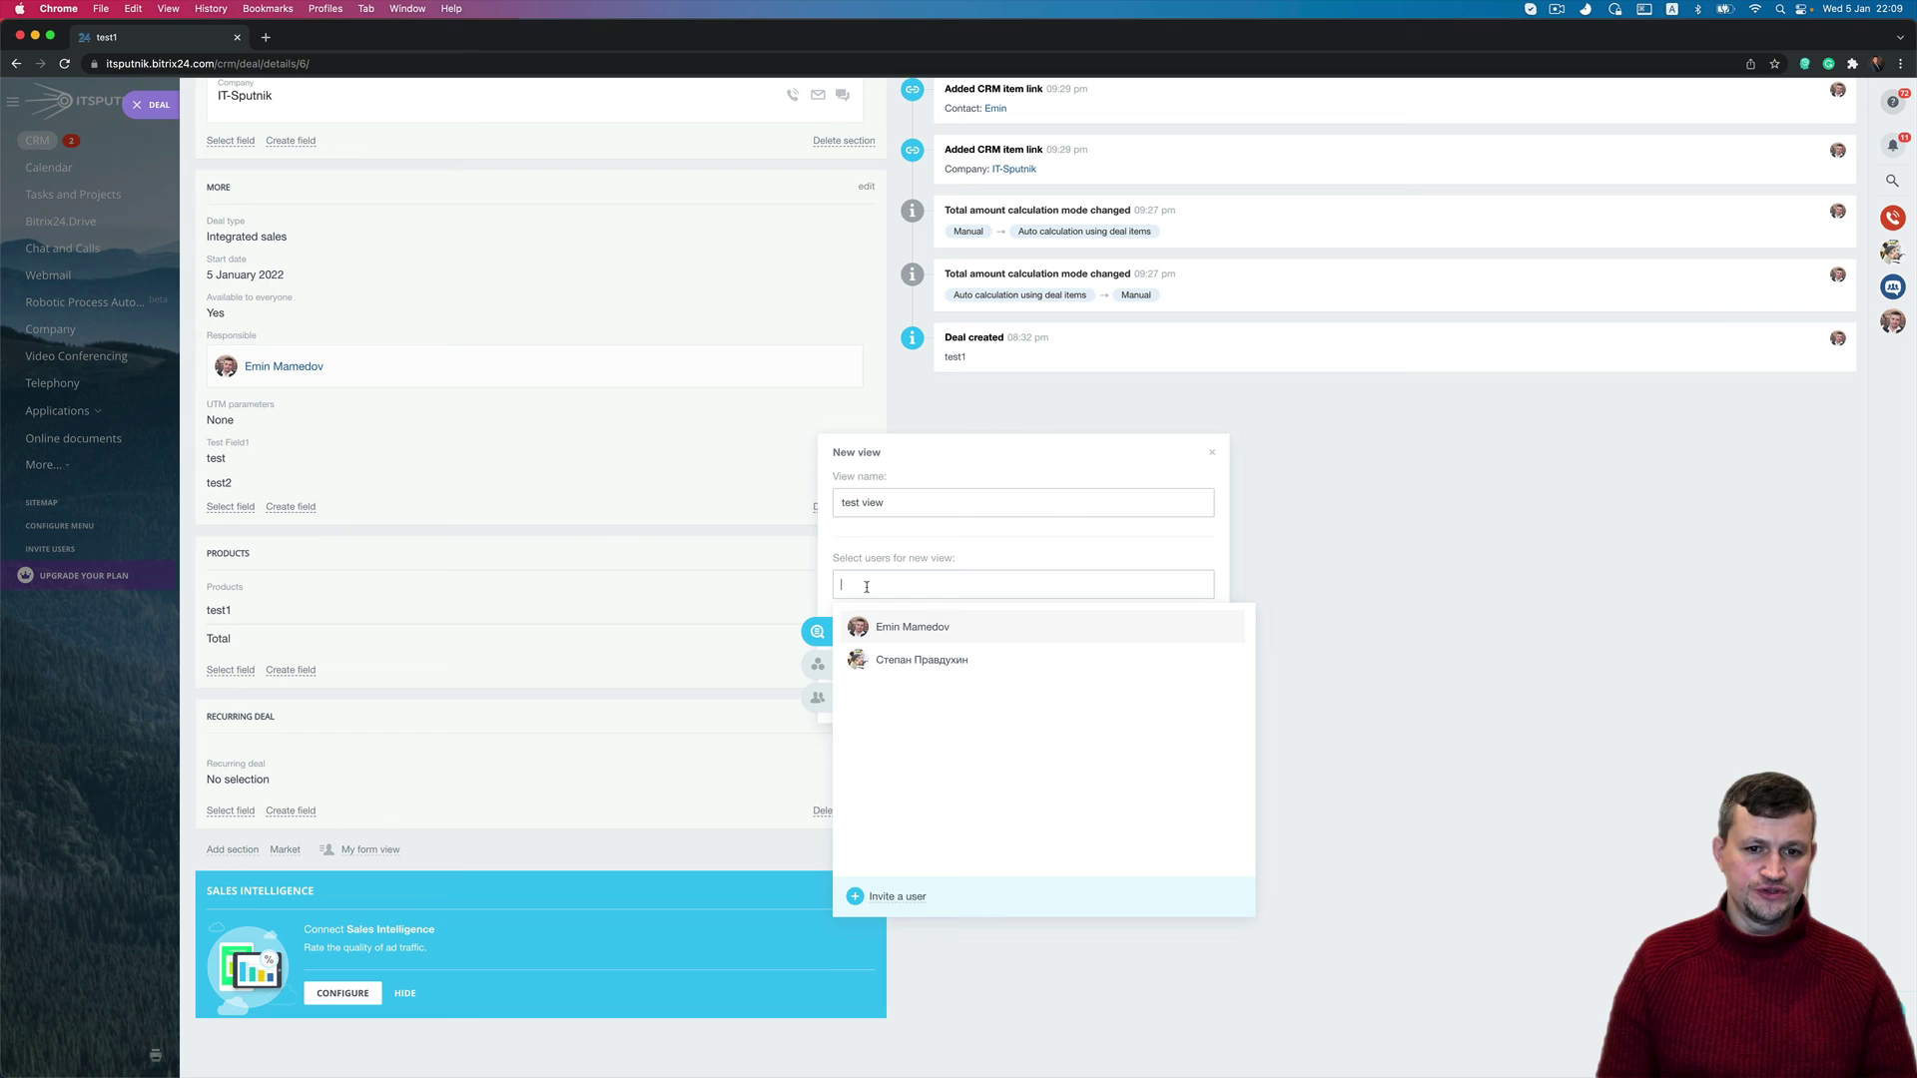
left_click(909, 628)
left_click(1082, 549)
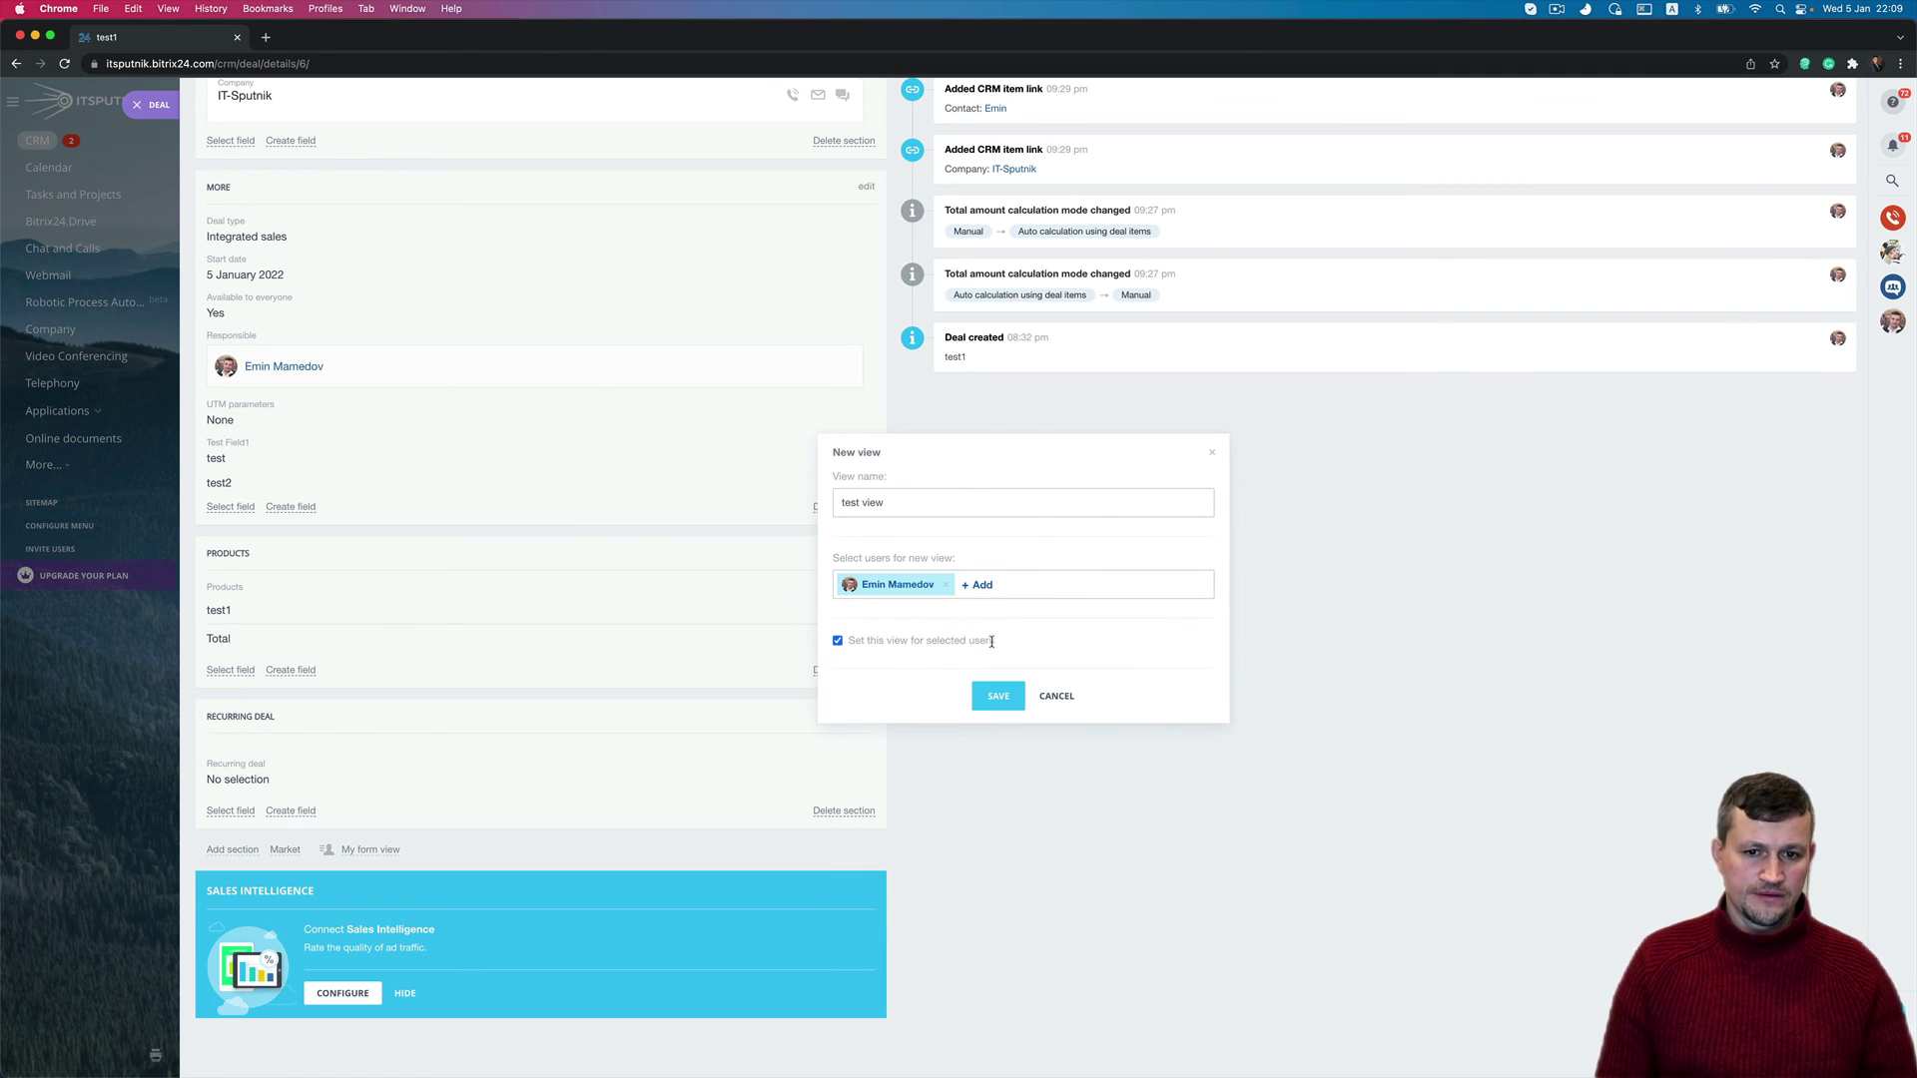
left_click(993, 702)
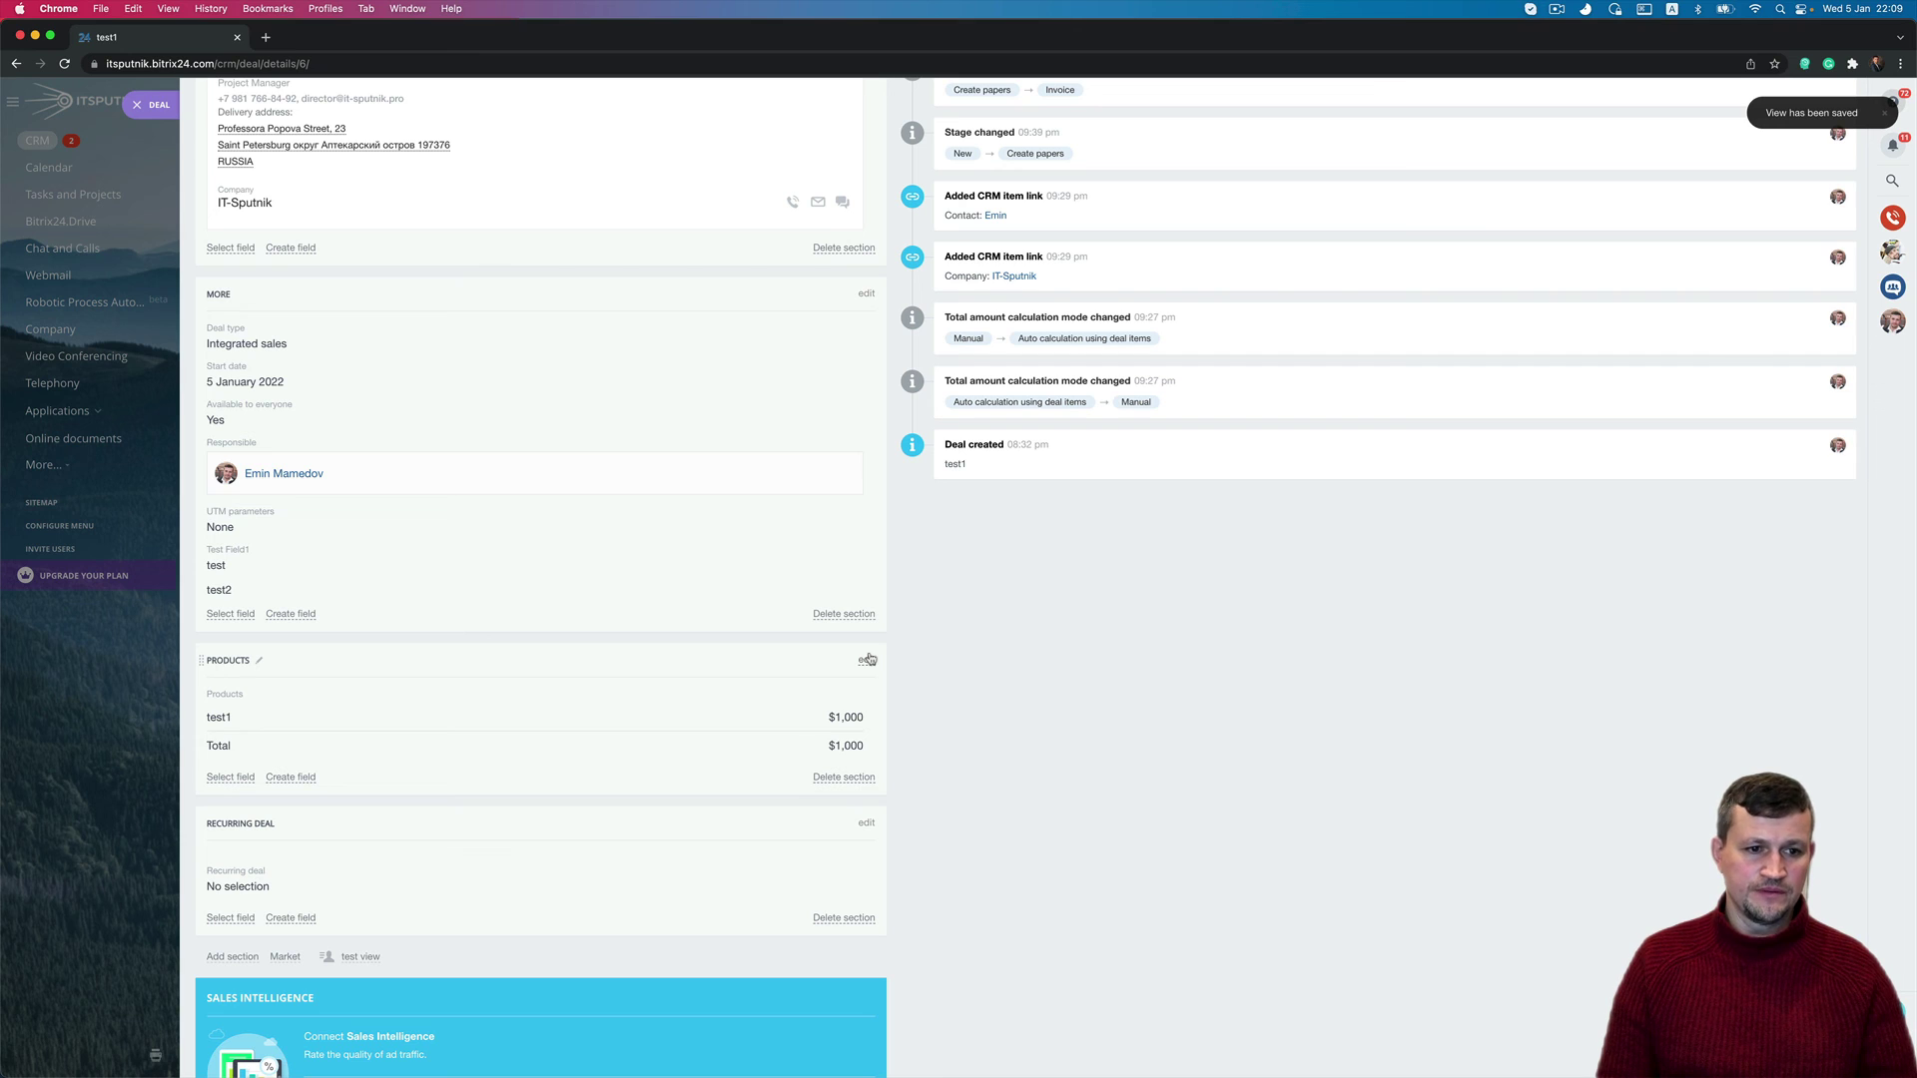
Delete the Recurring Deal section from the deal form
left_click(866, 822)
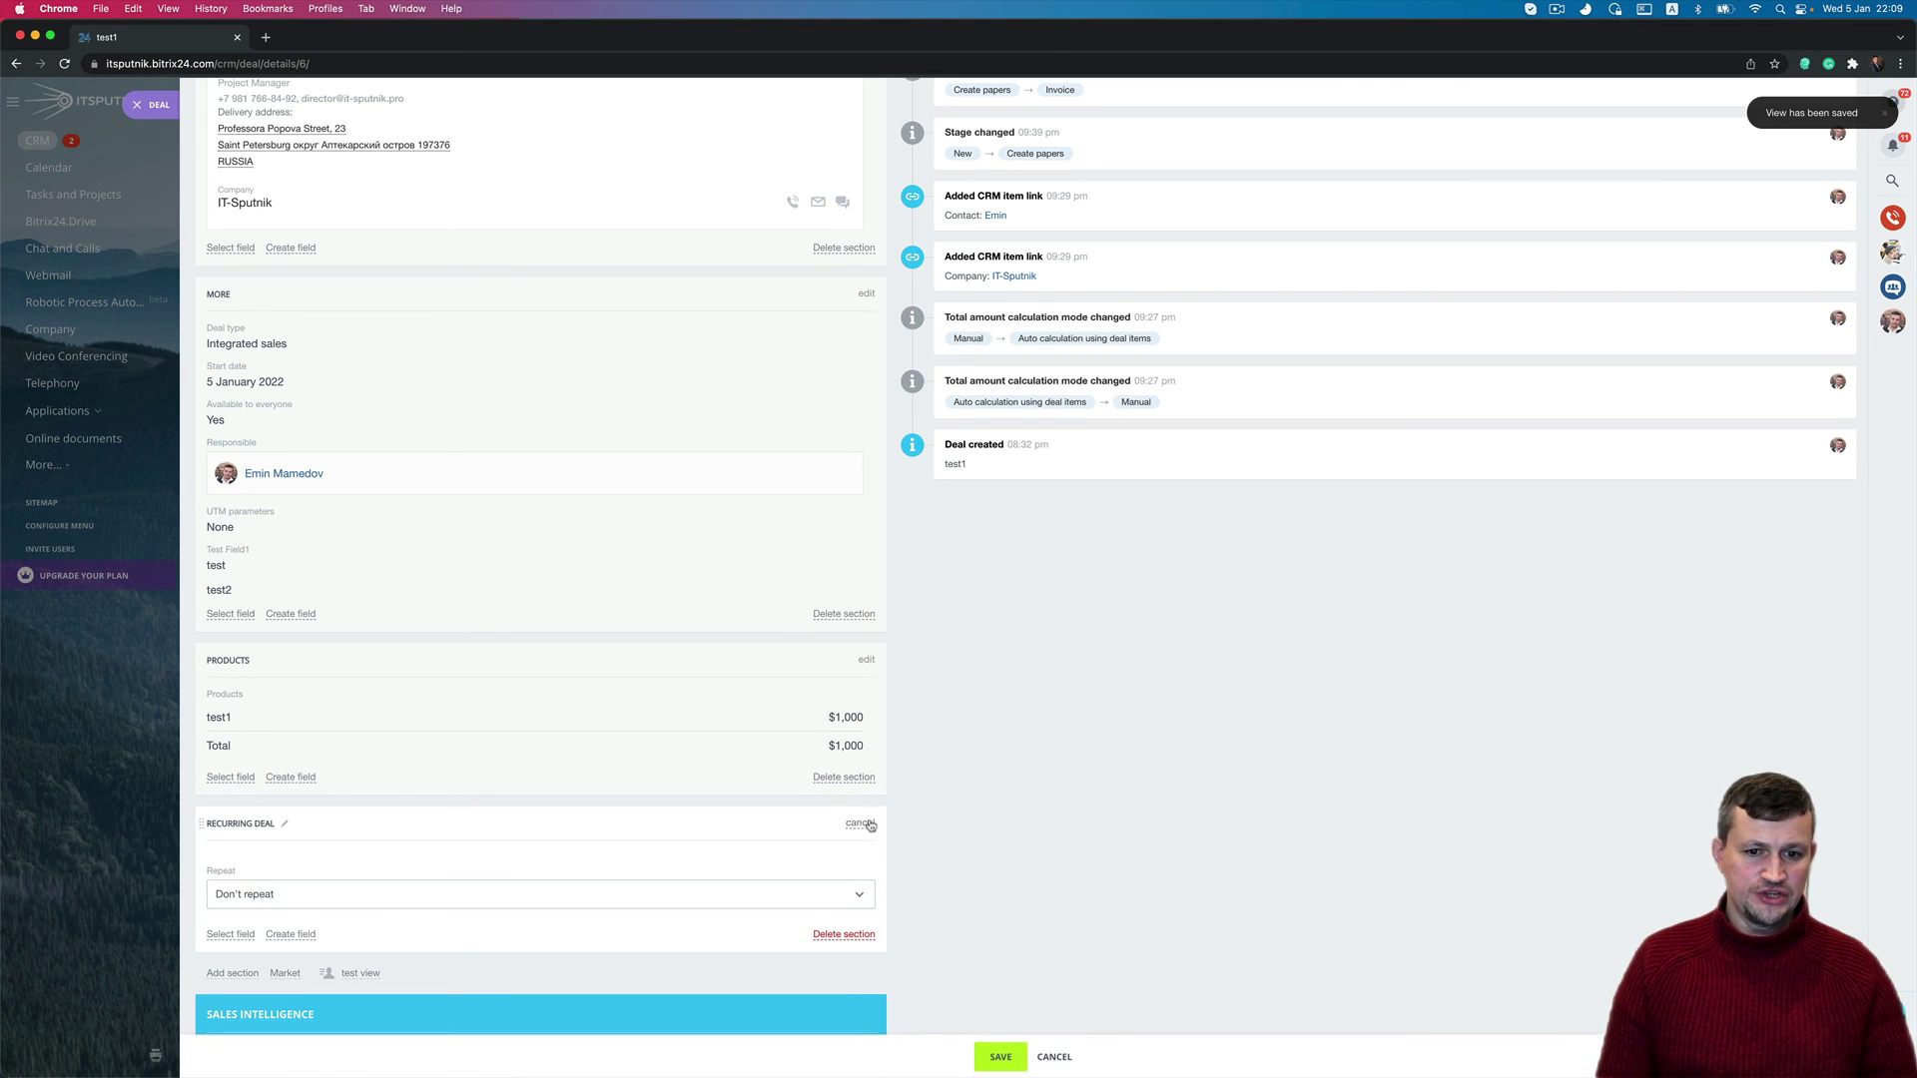
left_click(852, 933)
left_click(998, 627)
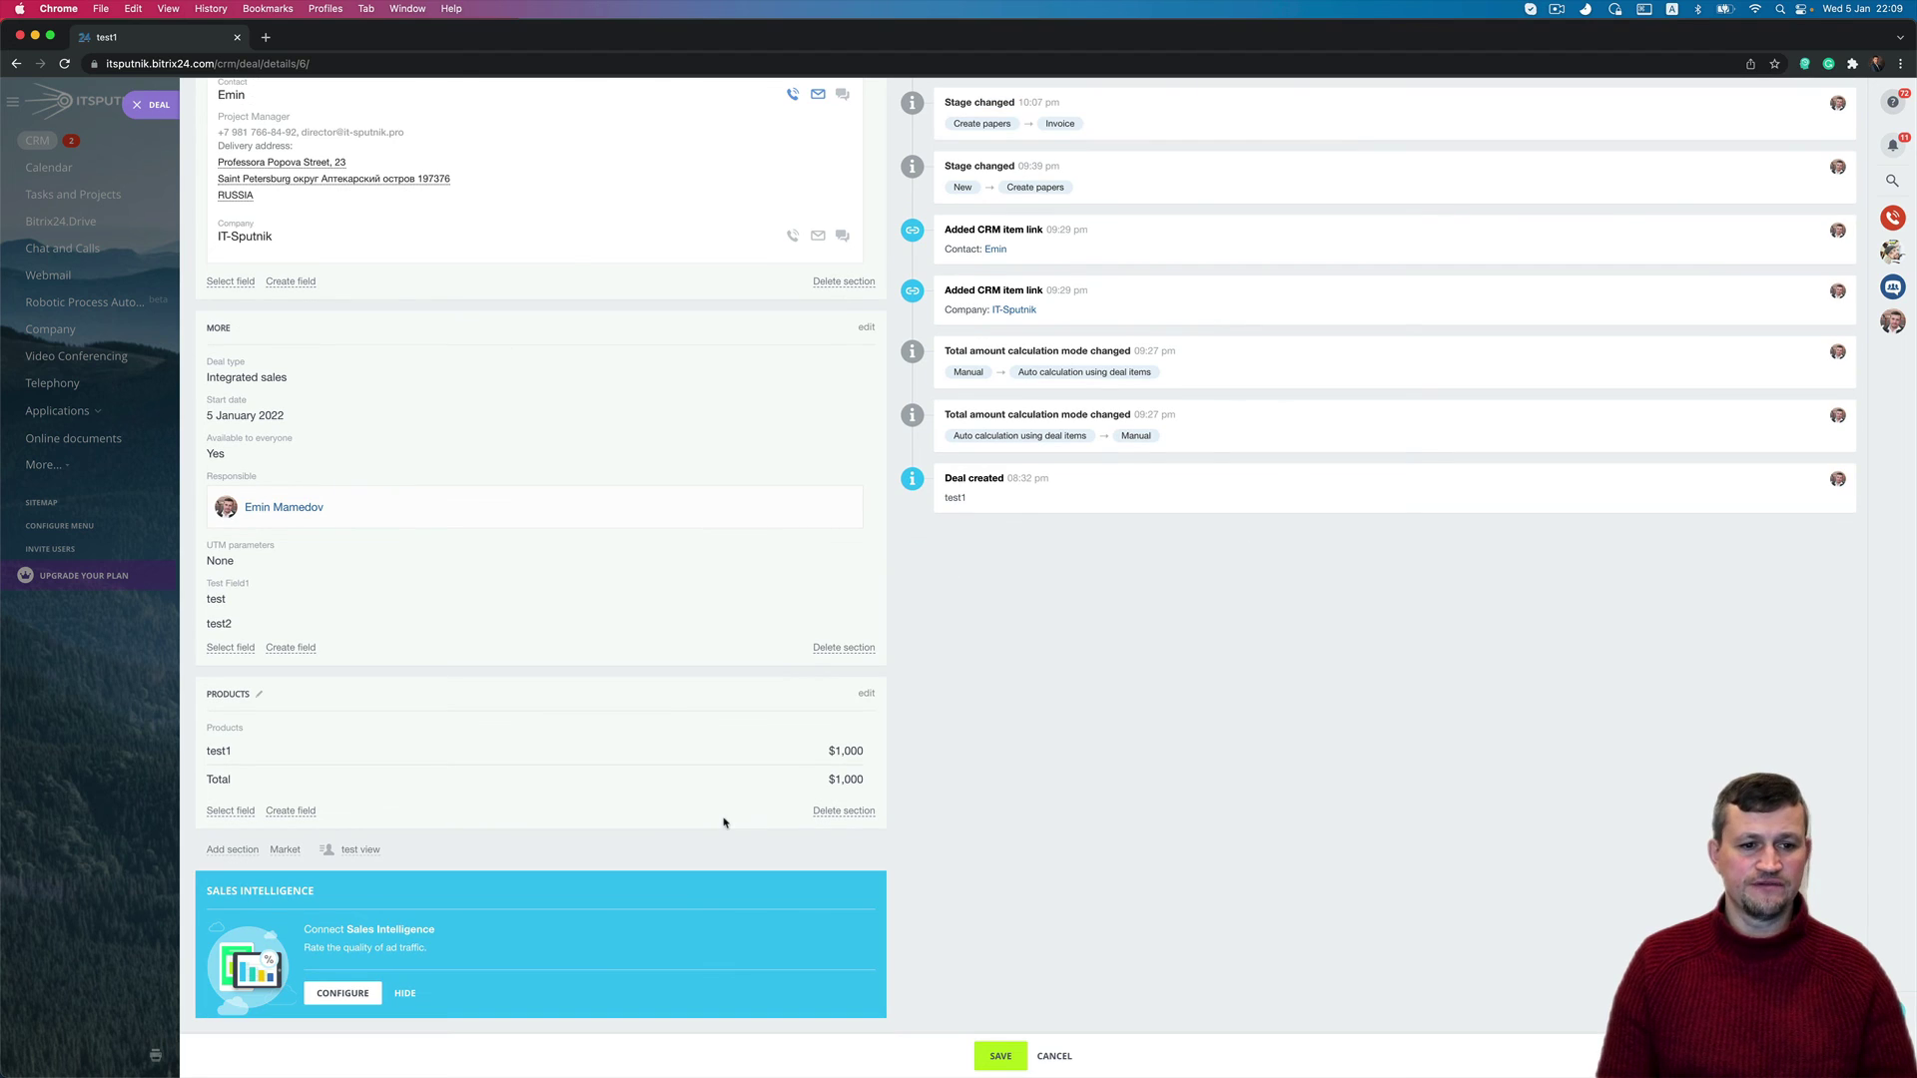
Save a new form view 'Test view2' assigned to the second user
left_click(362, 850)
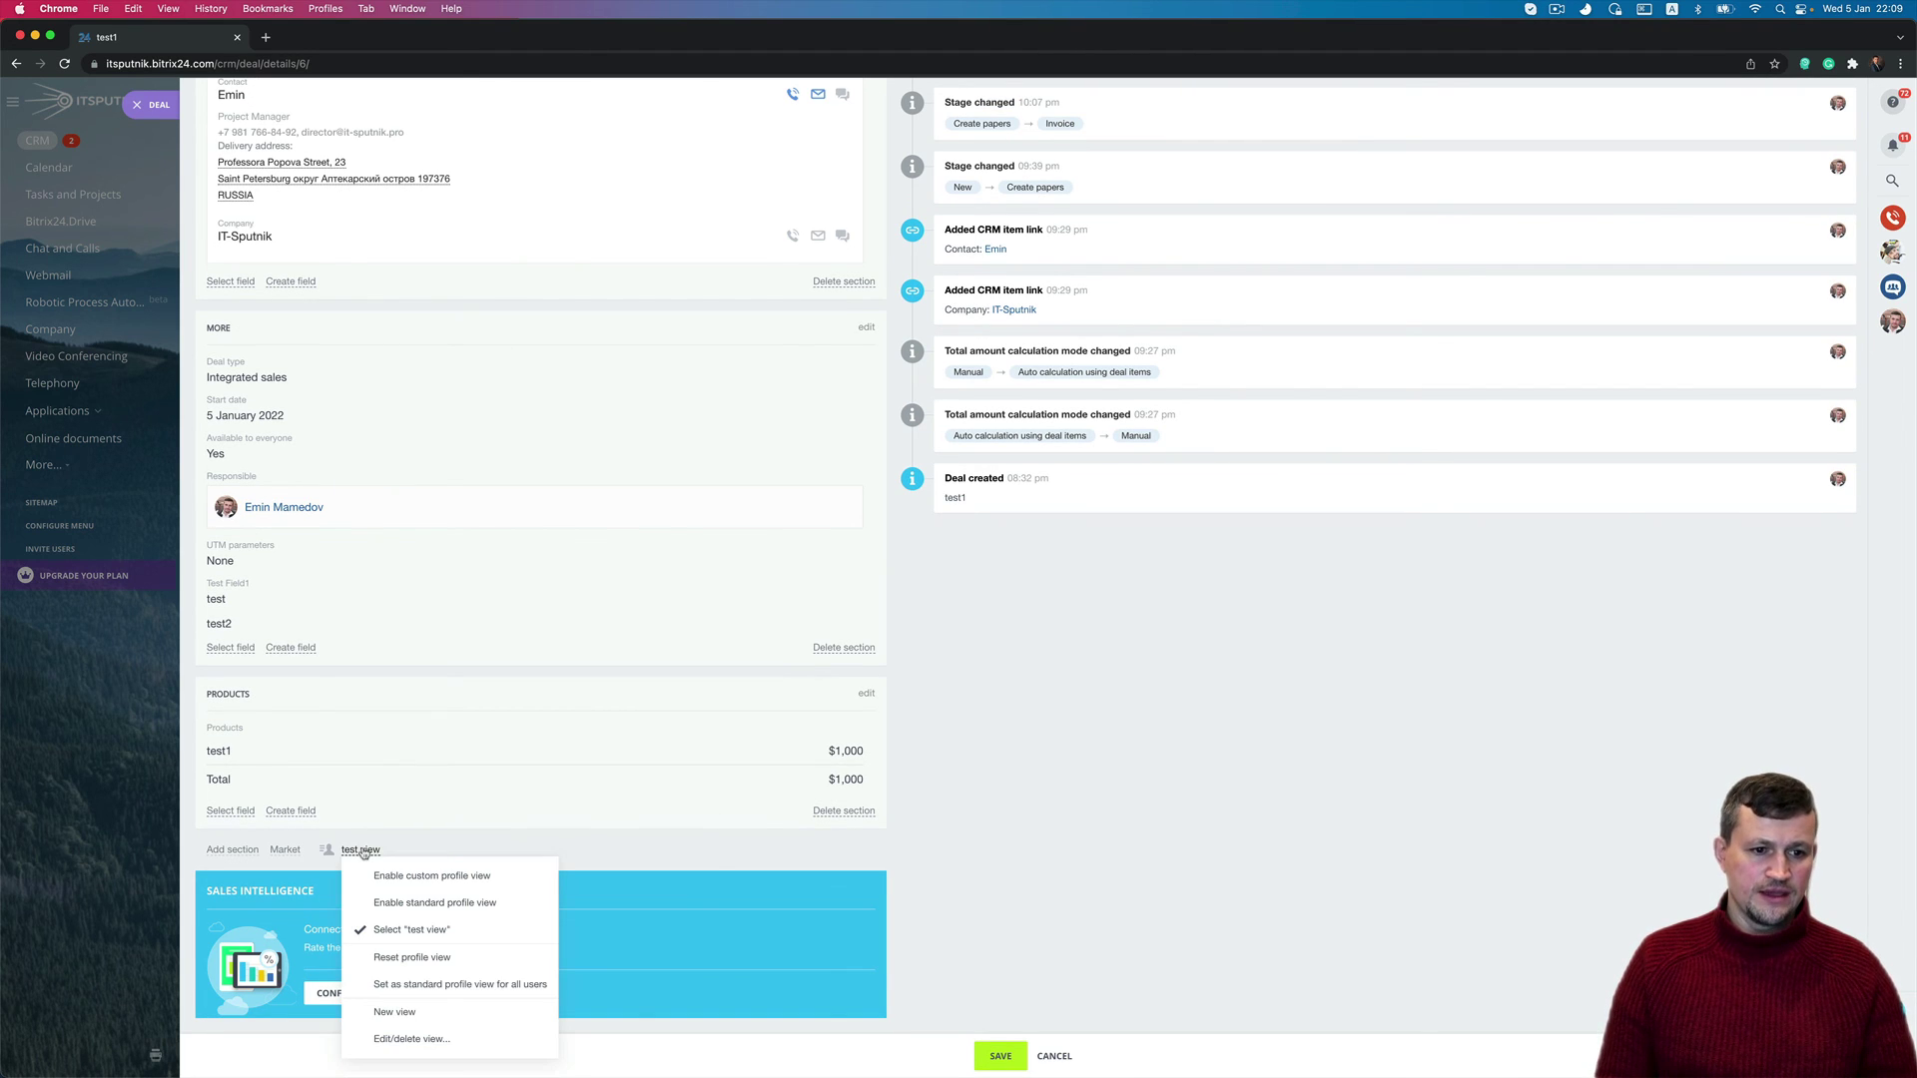
left_click(397, 1012)
left_click(888, 506)
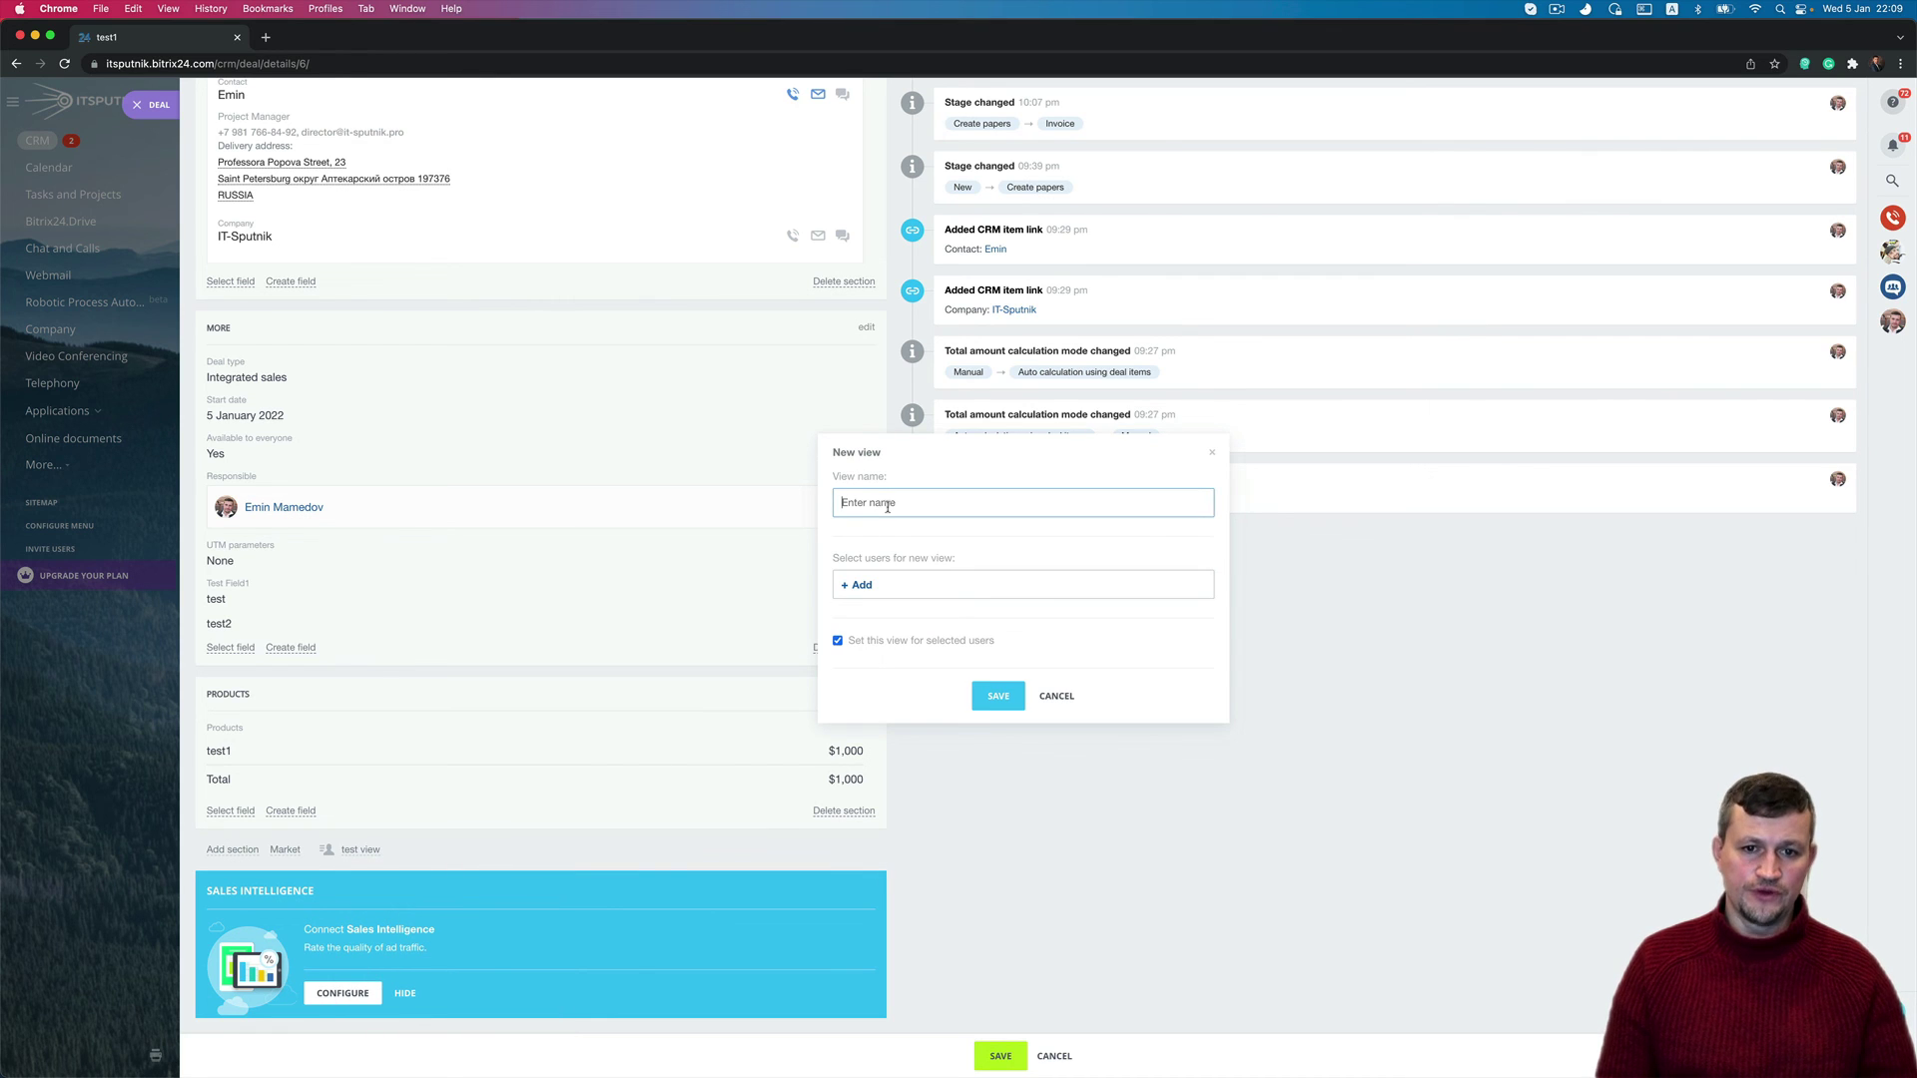
type("Test view2")
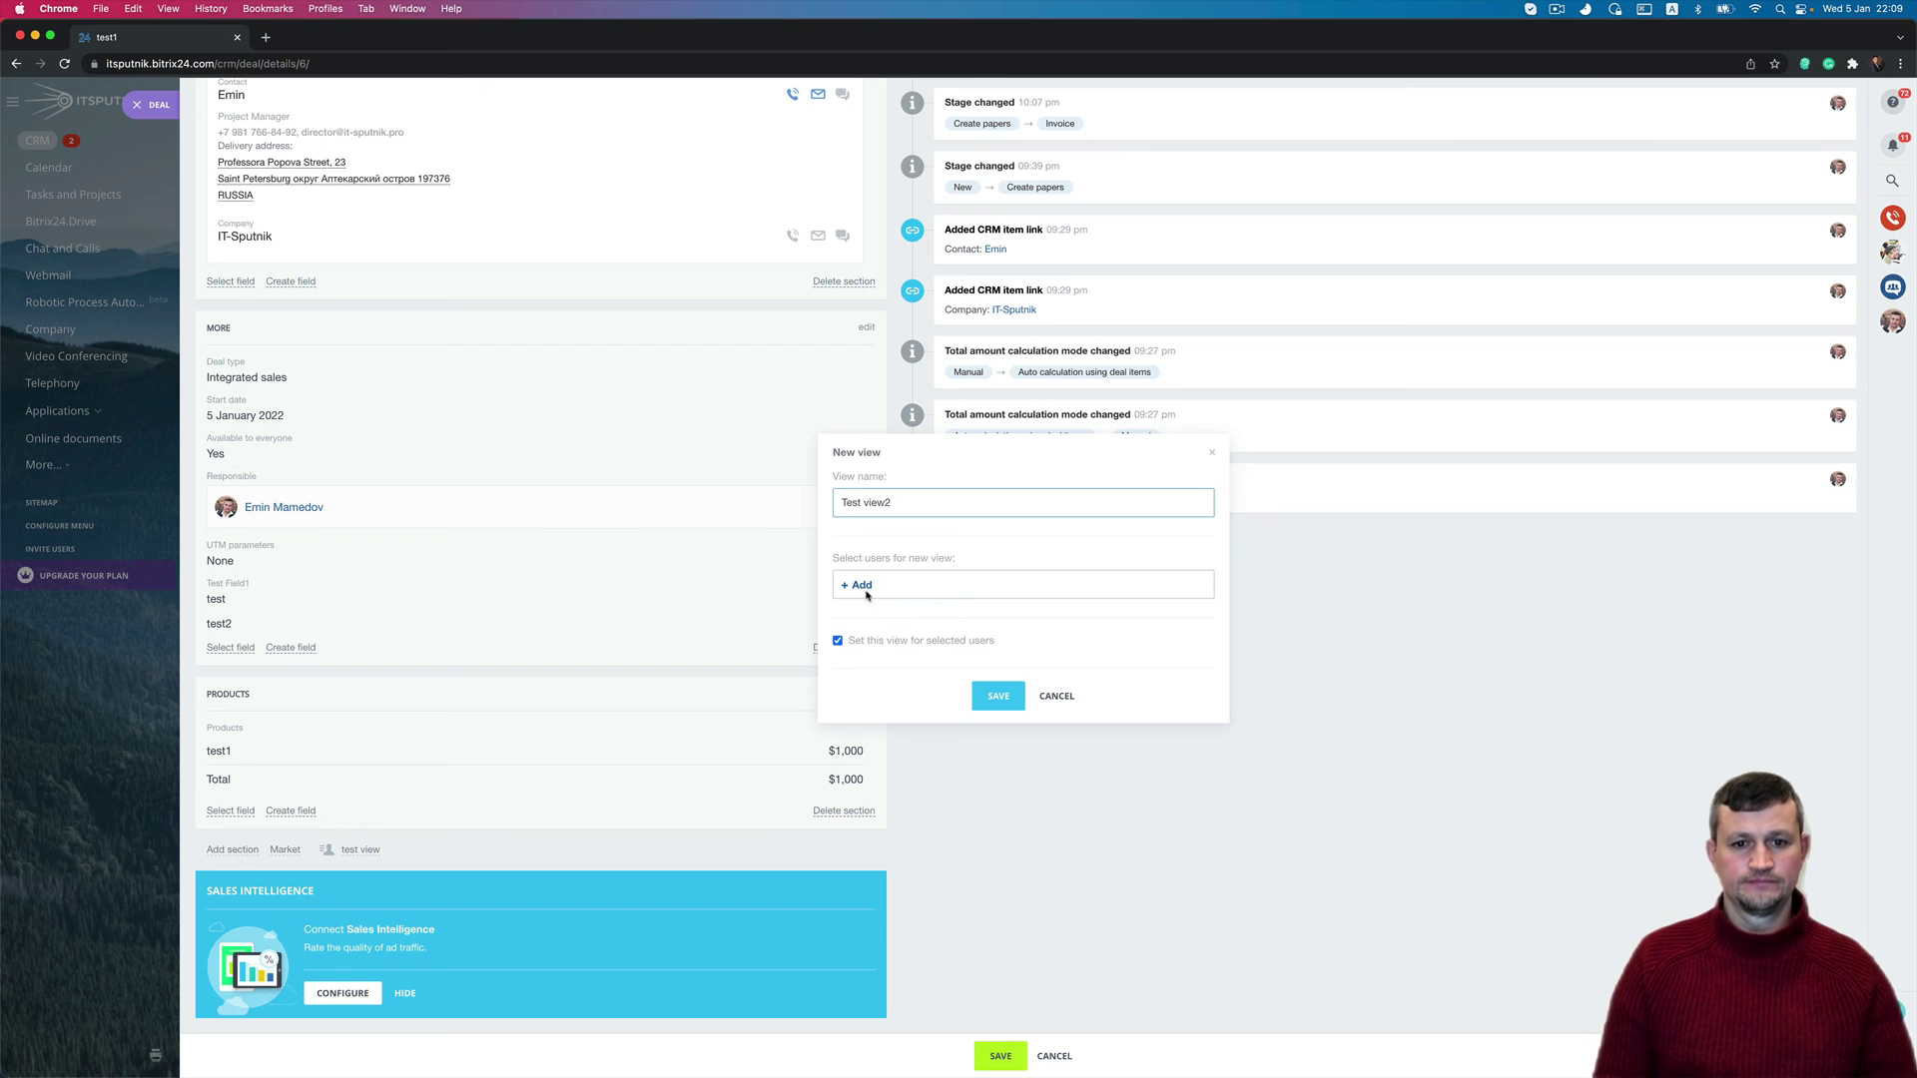
left_click(865, 586)
left_click(879, 660)
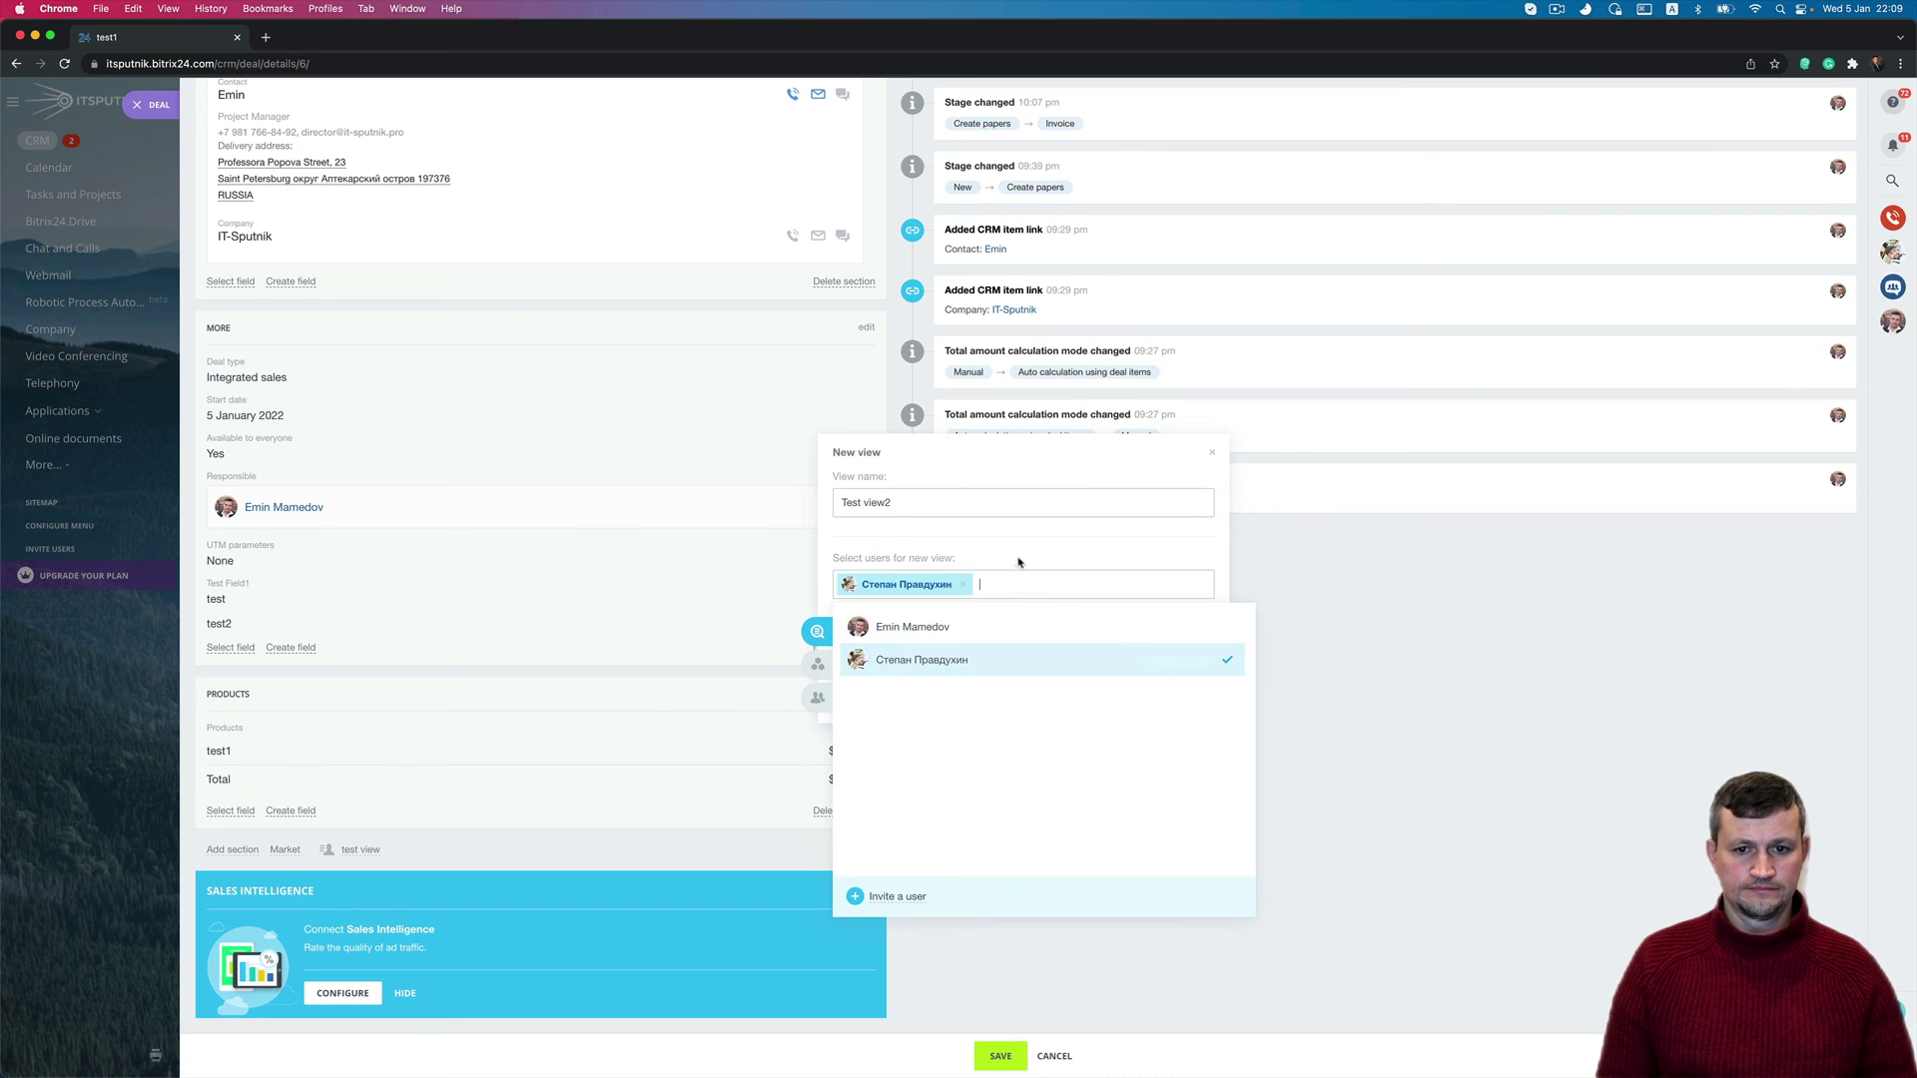
left_click(1046, 539)
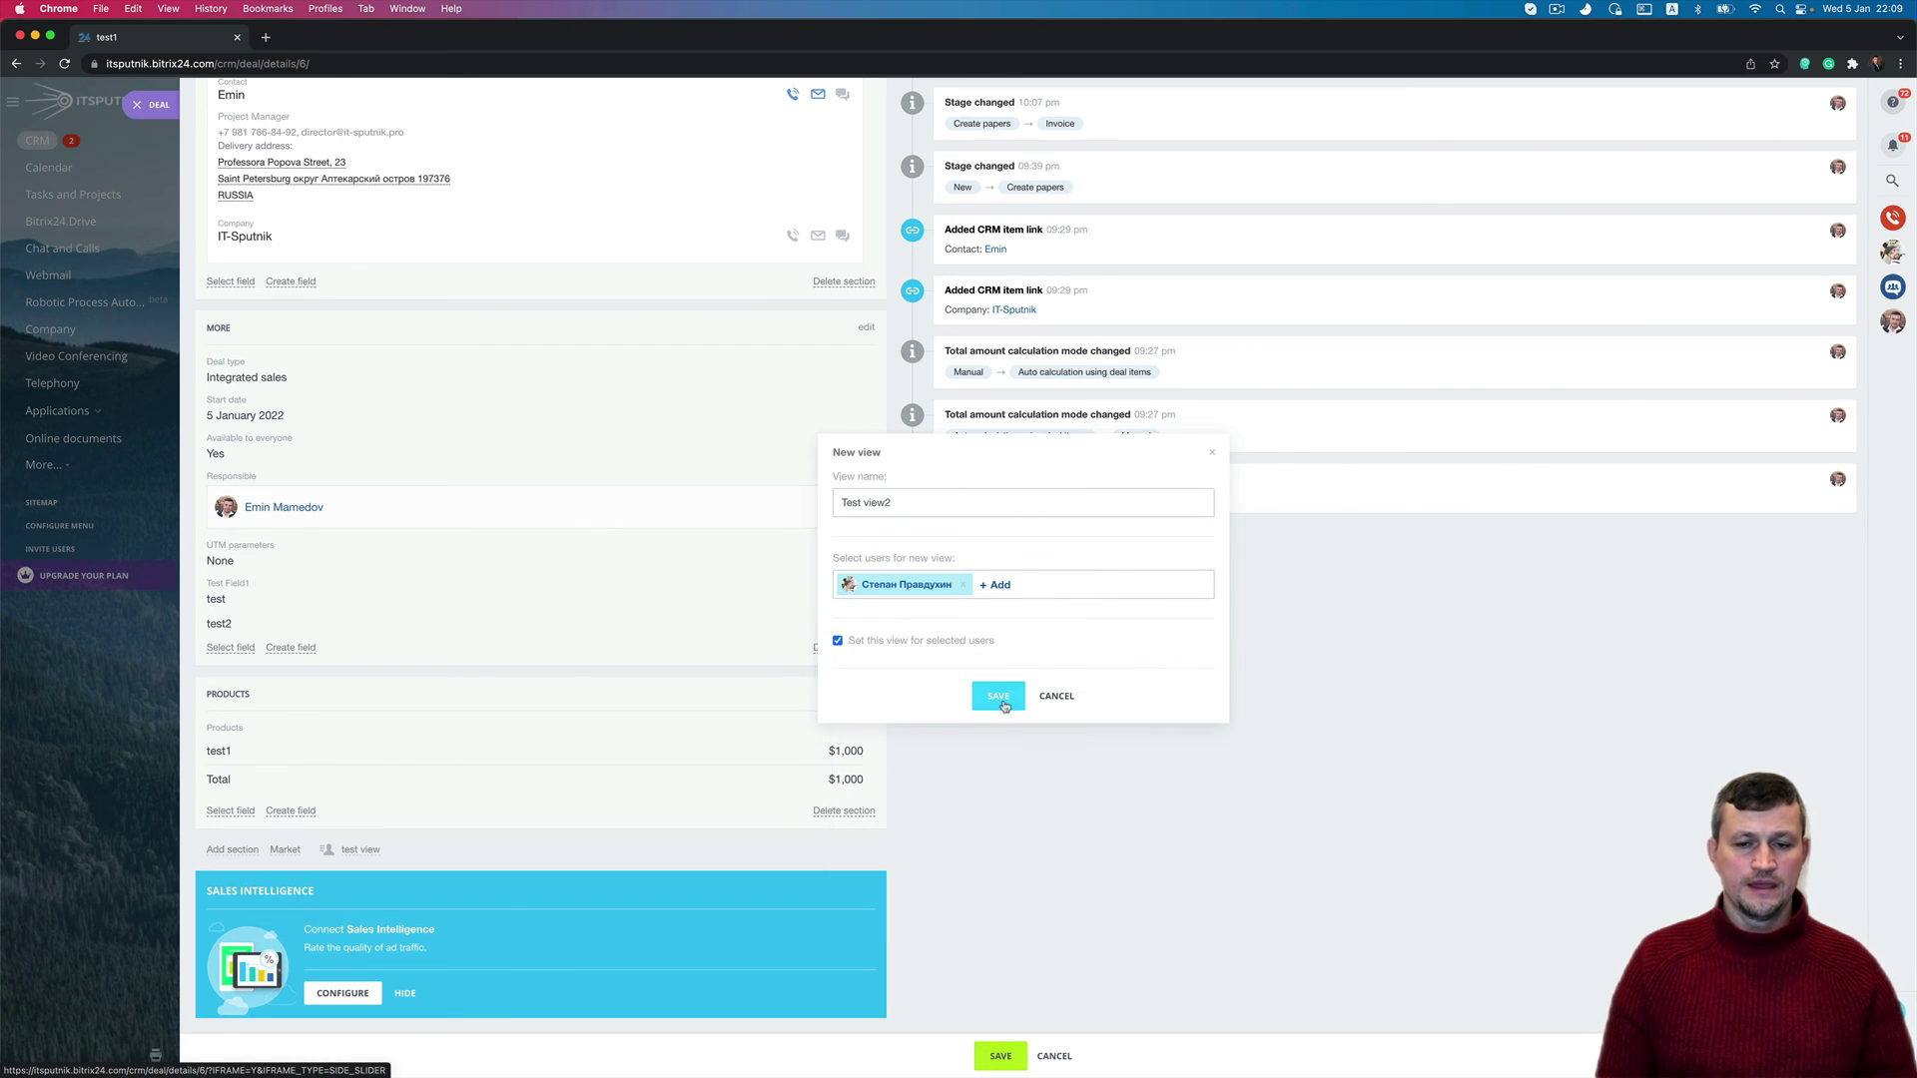
left_click(999, 696)
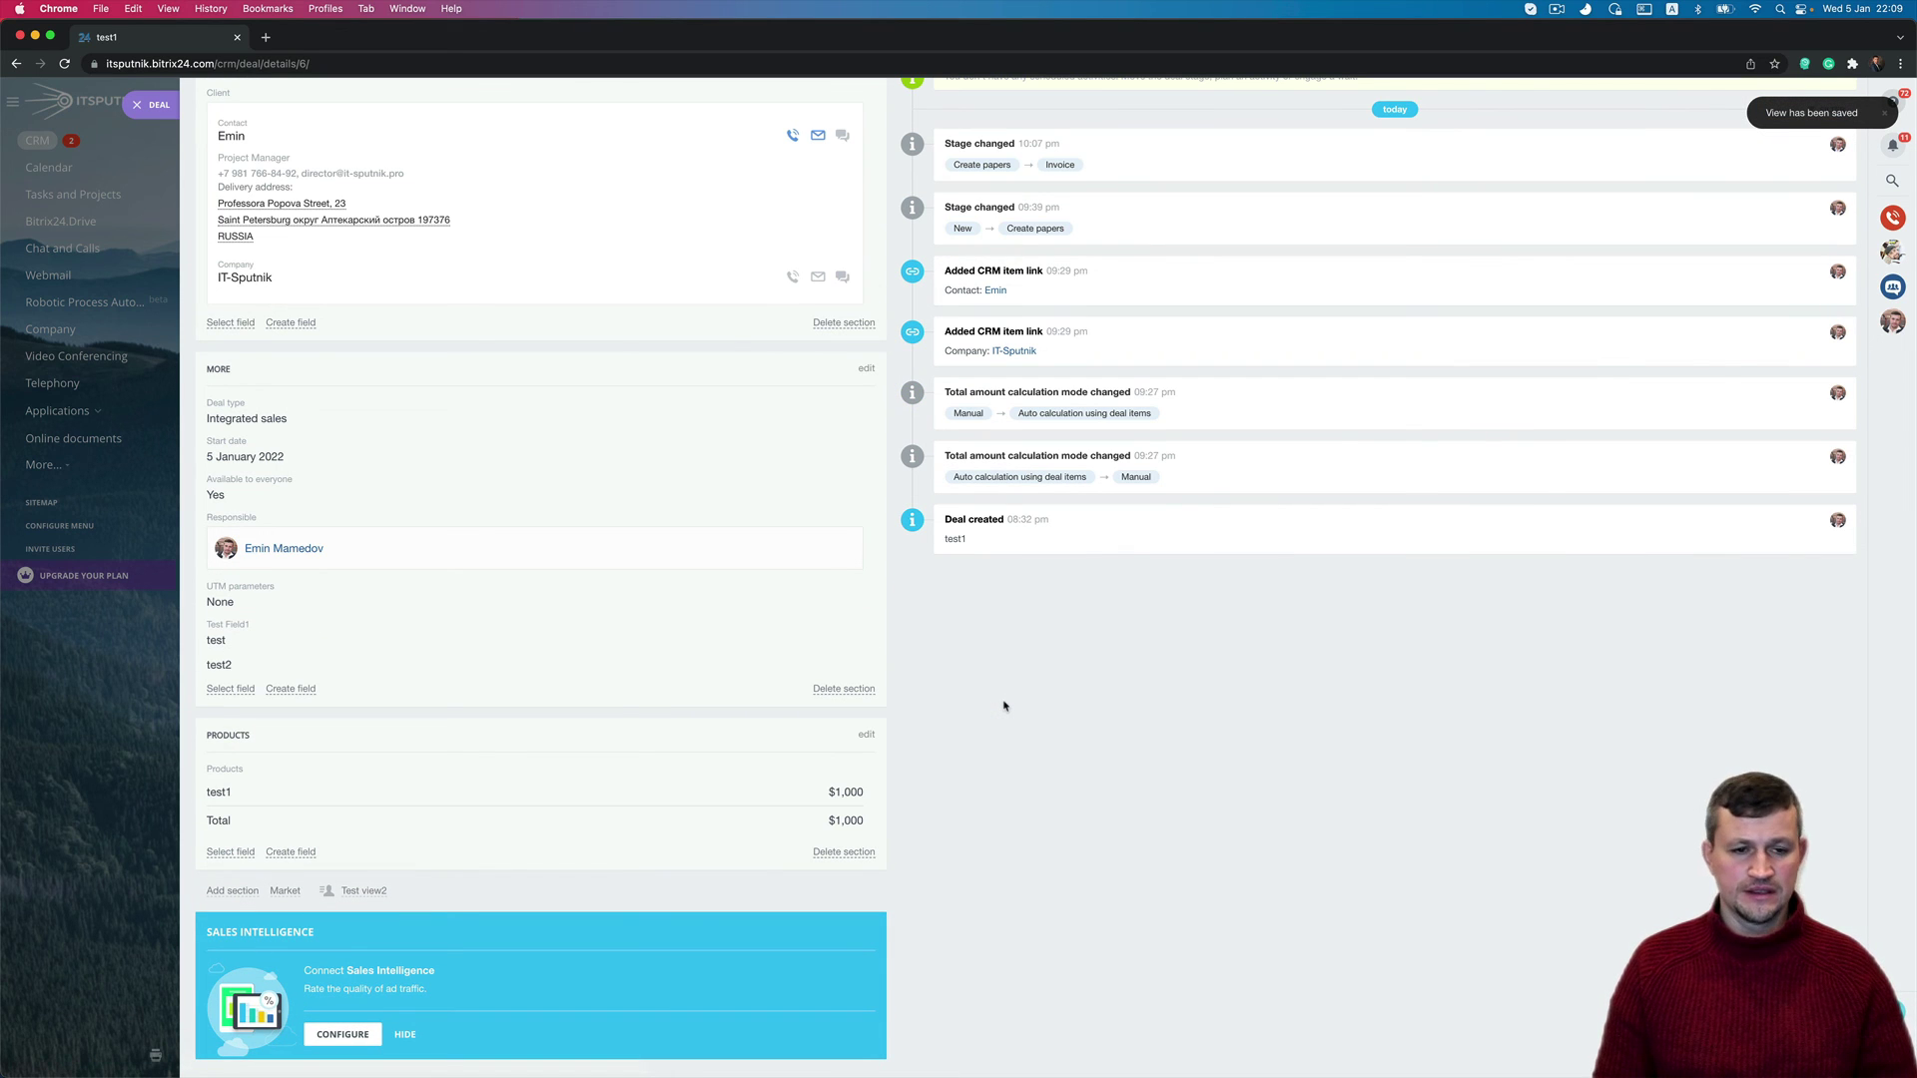
scroll(1004, 489, "up", 3)
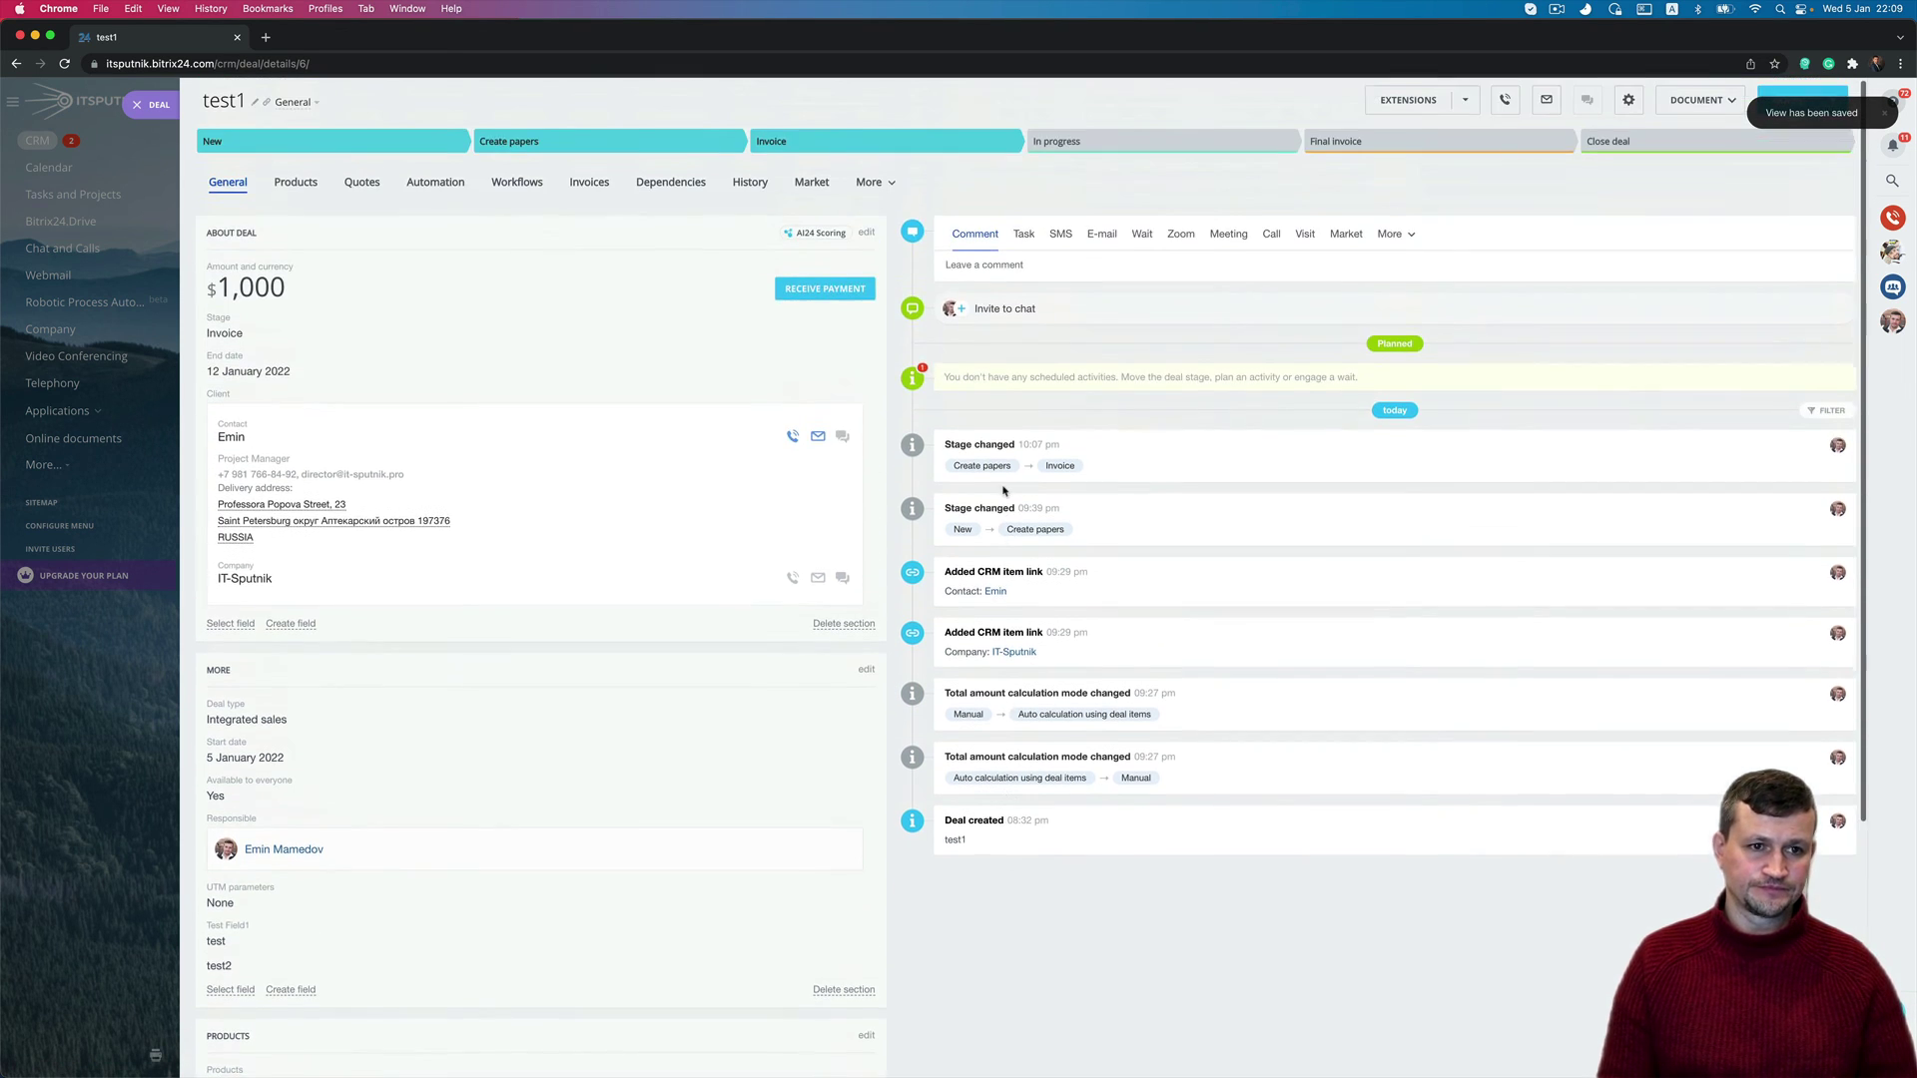